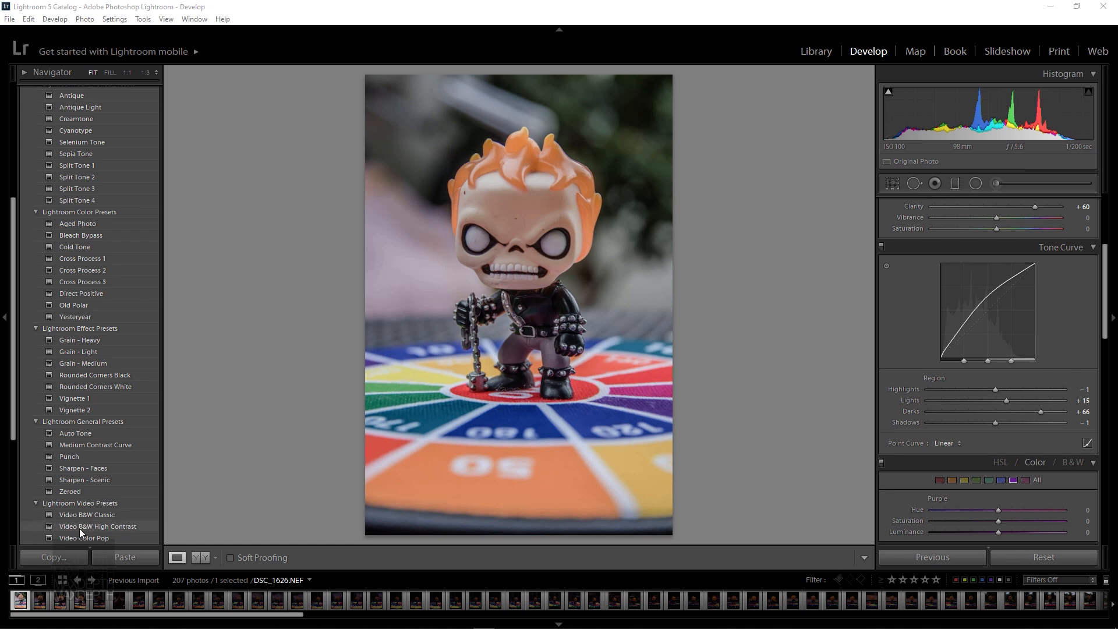
Compare the edited first photo with the unedited second photo of the figure, leaving the unedited one open
click(38, 602)
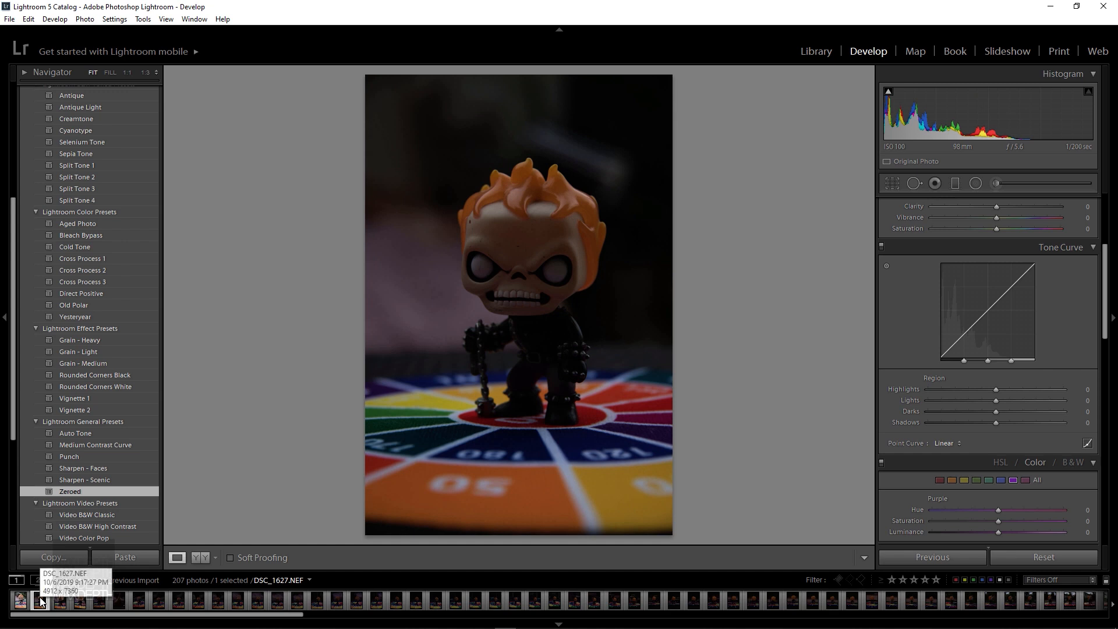
click(20, 602)
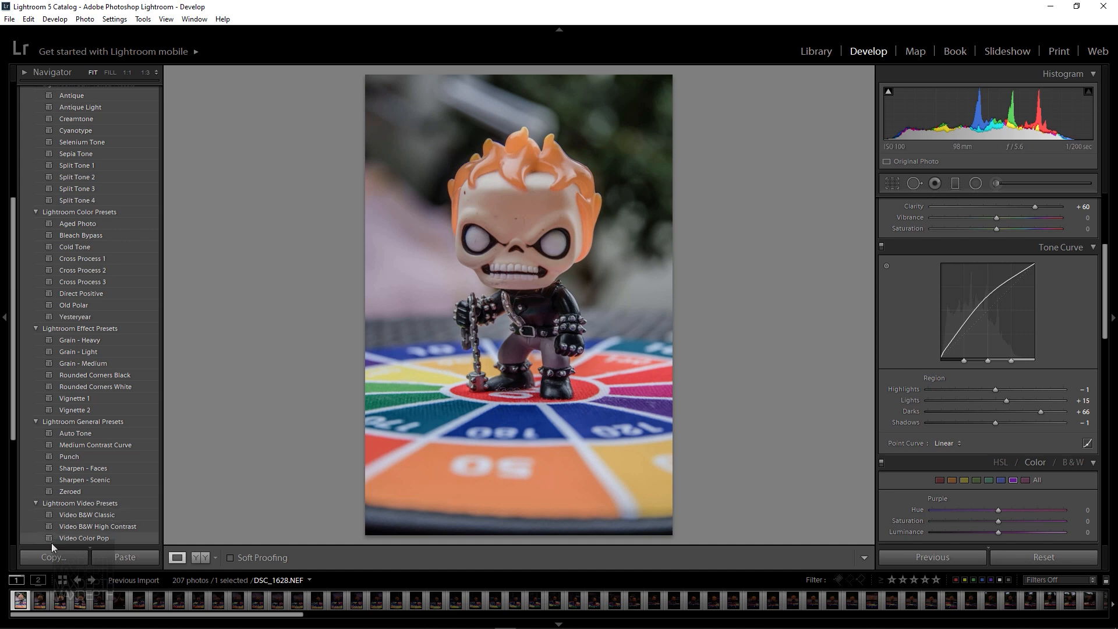
click(41, 600)
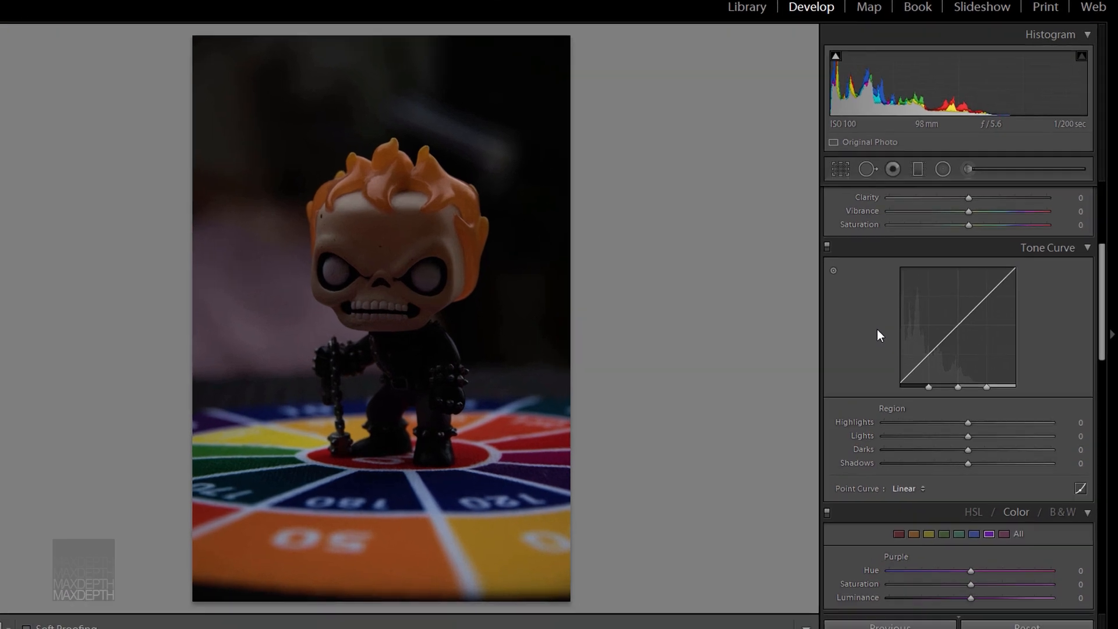
Set the photo's basic tone to Highlights −100, Shadows +100 and Exposure +1.97
scroll(921, 312, up, 5)
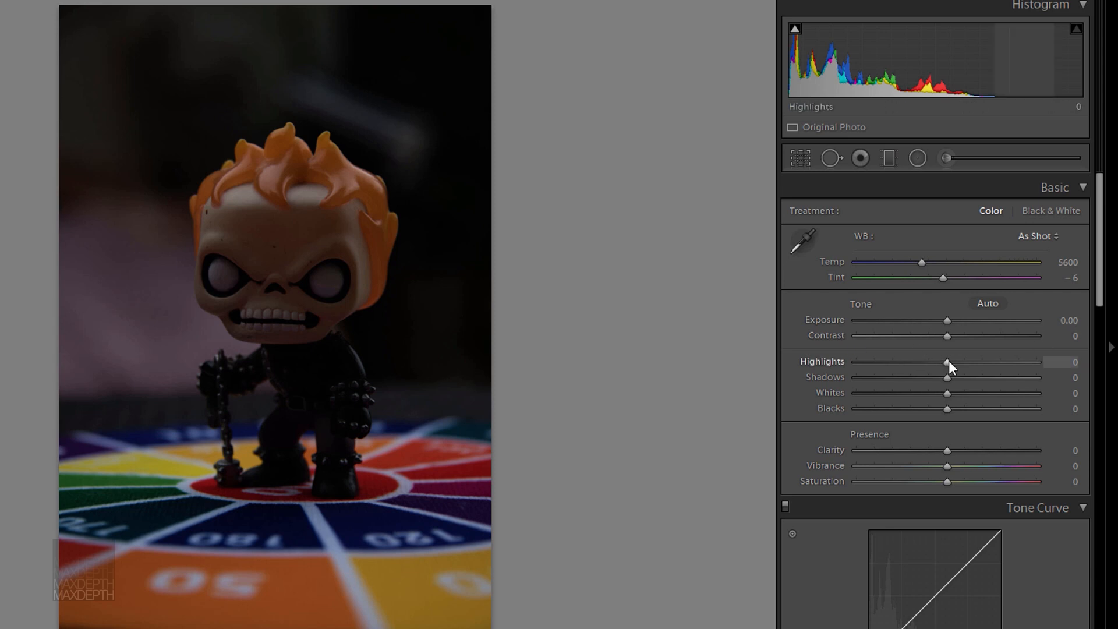
drag(941, 362, 583, 326)
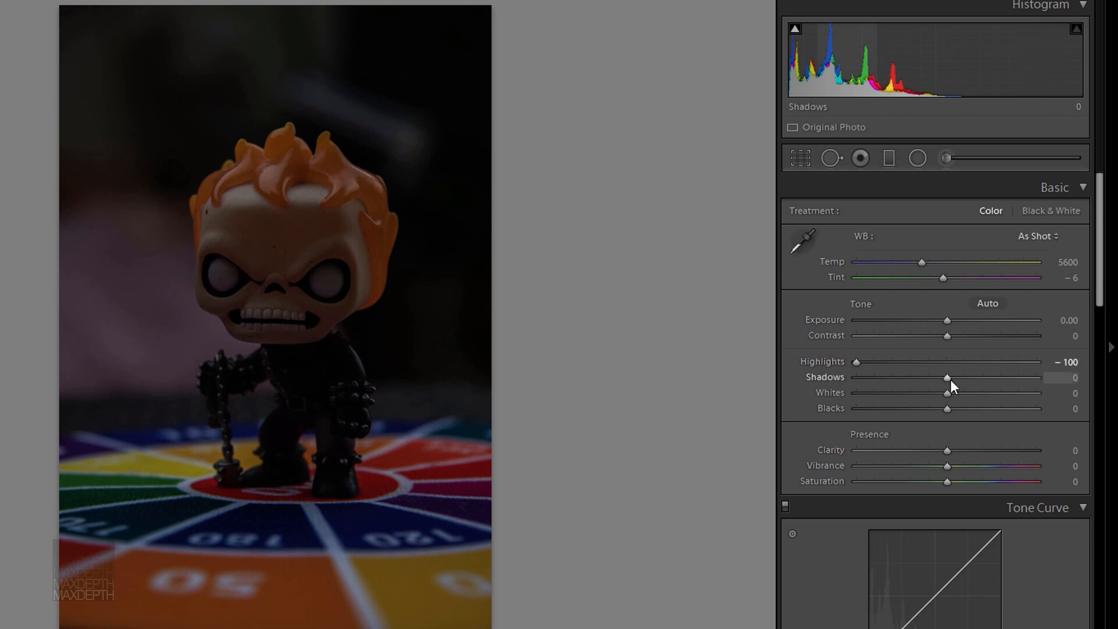
drag(947, 378, 1042, 377)
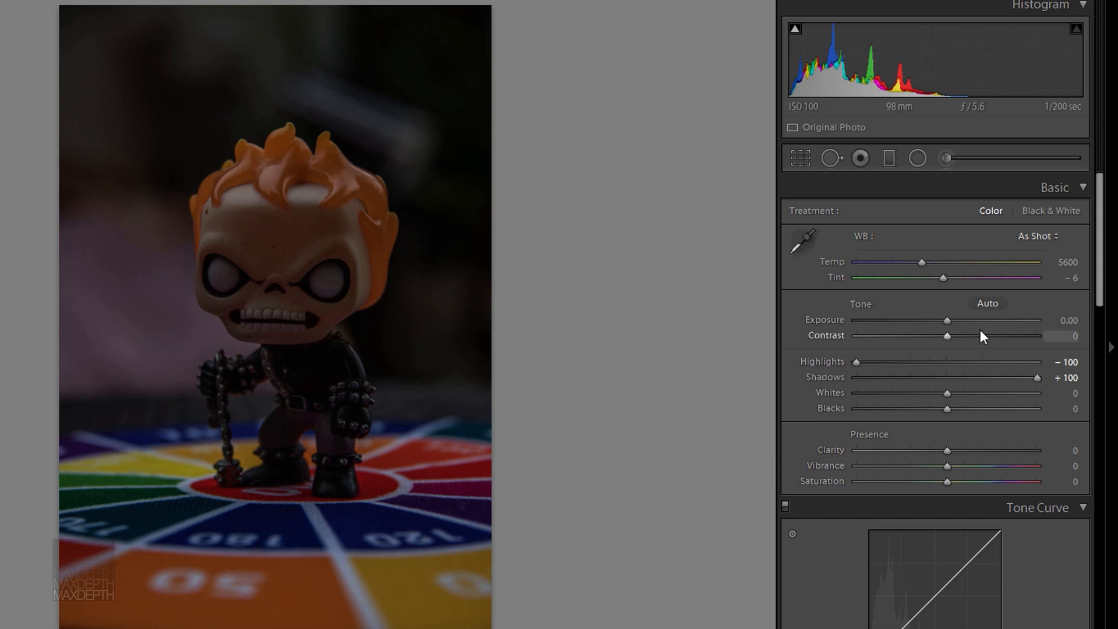
drag(948, 321, 984, 319)
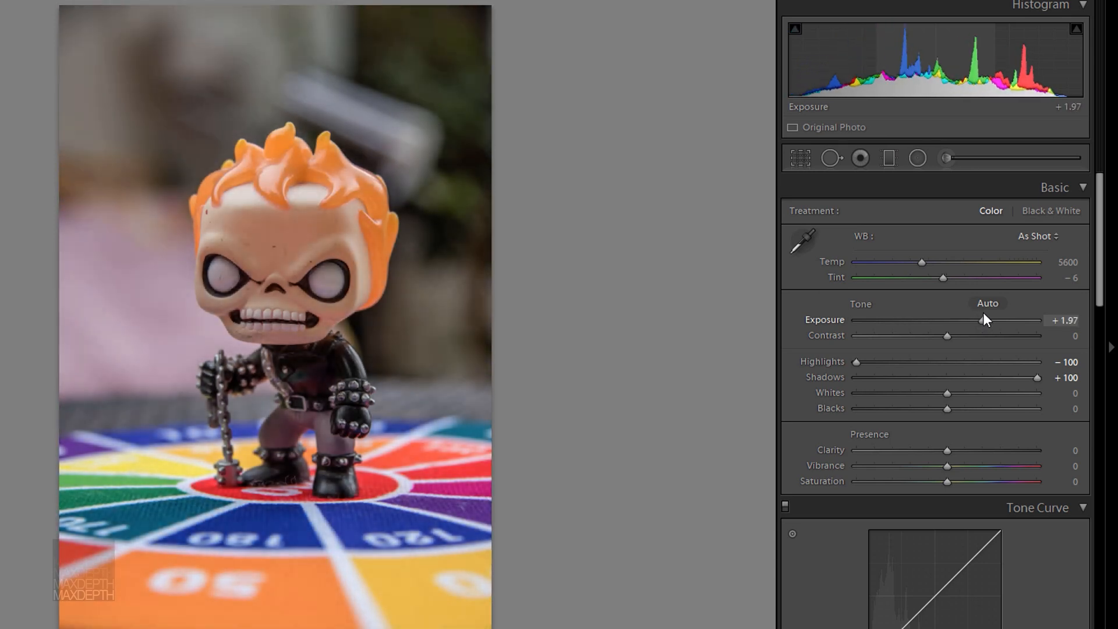
Examine the figure's eyes, nose, teeth and forehead at close range for grain and surface marks
click(309, 276)
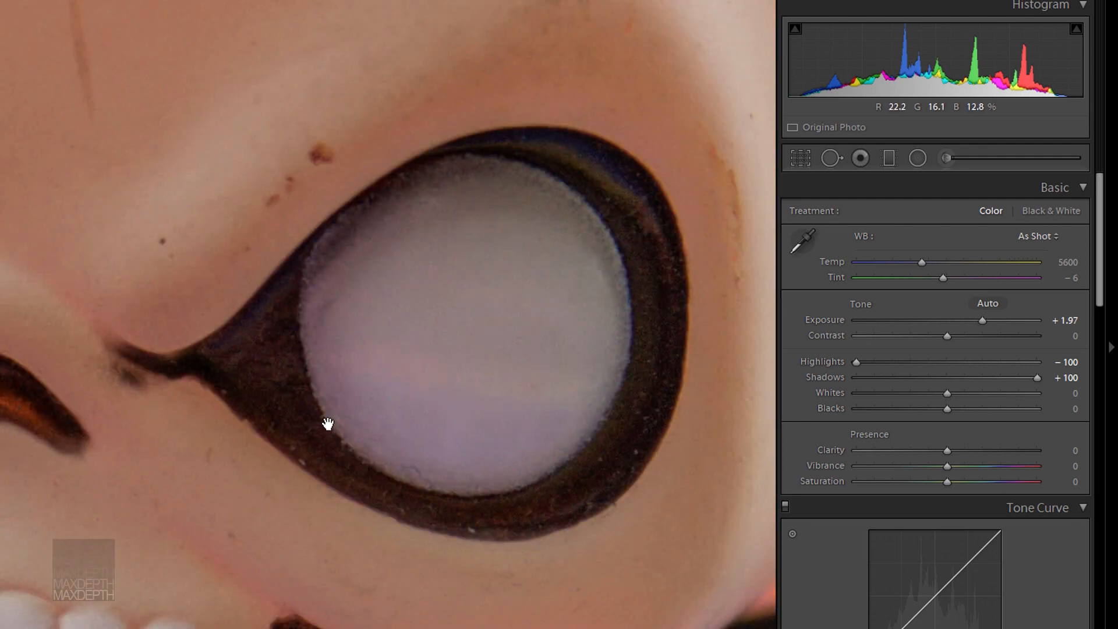
drag(100, 532, 374, 448)
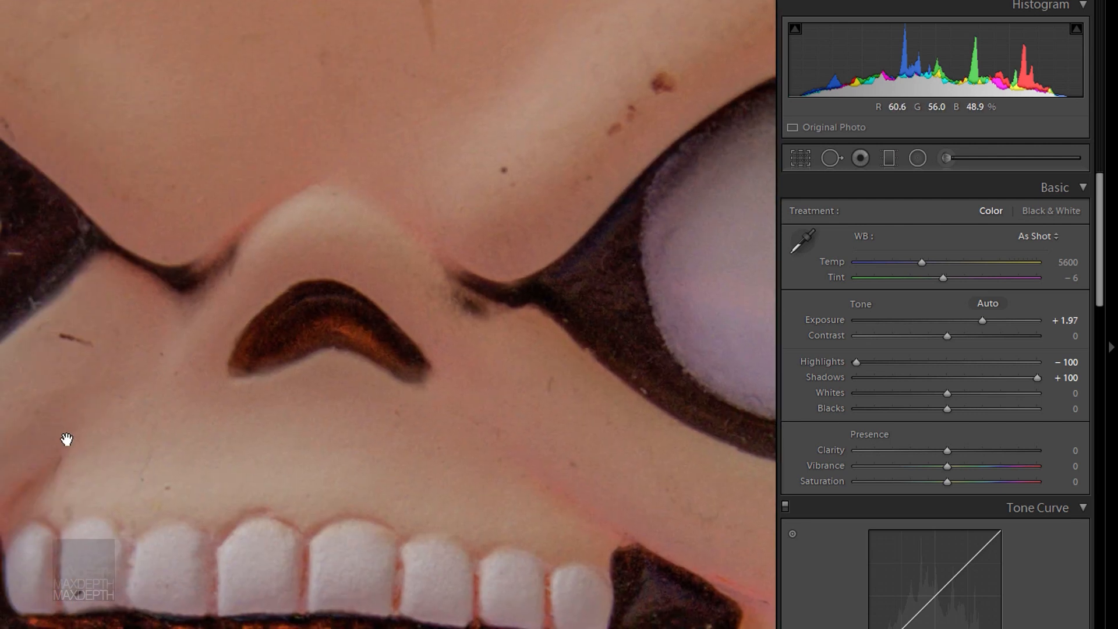
drag(66, 440, 268, 439)
drag(180, 442, 372, 363)
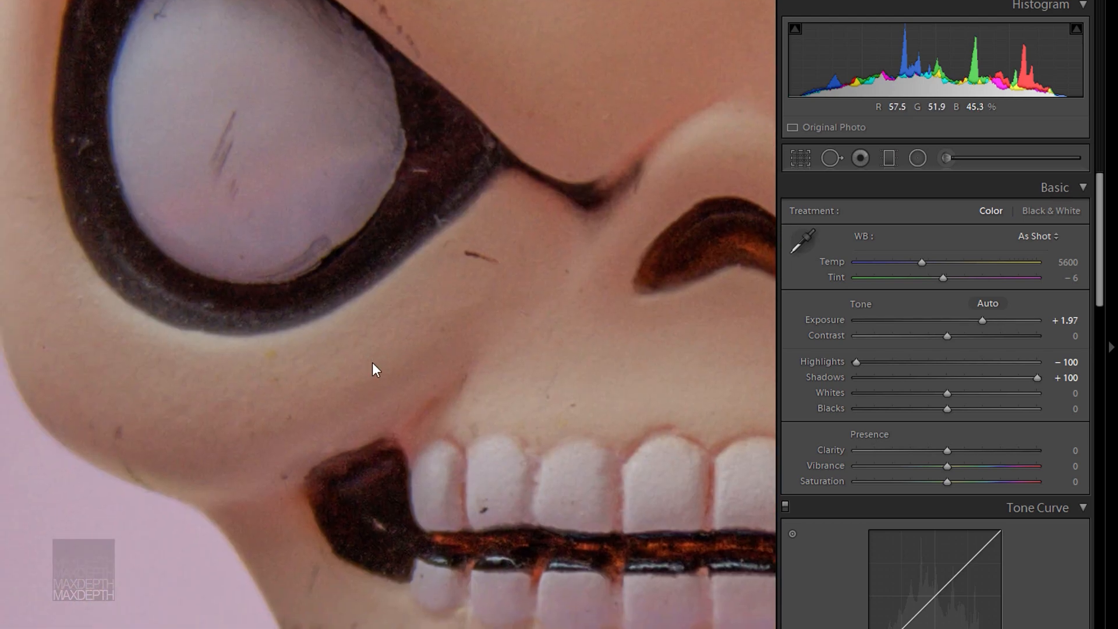
drag(382, 312, 231, 444)
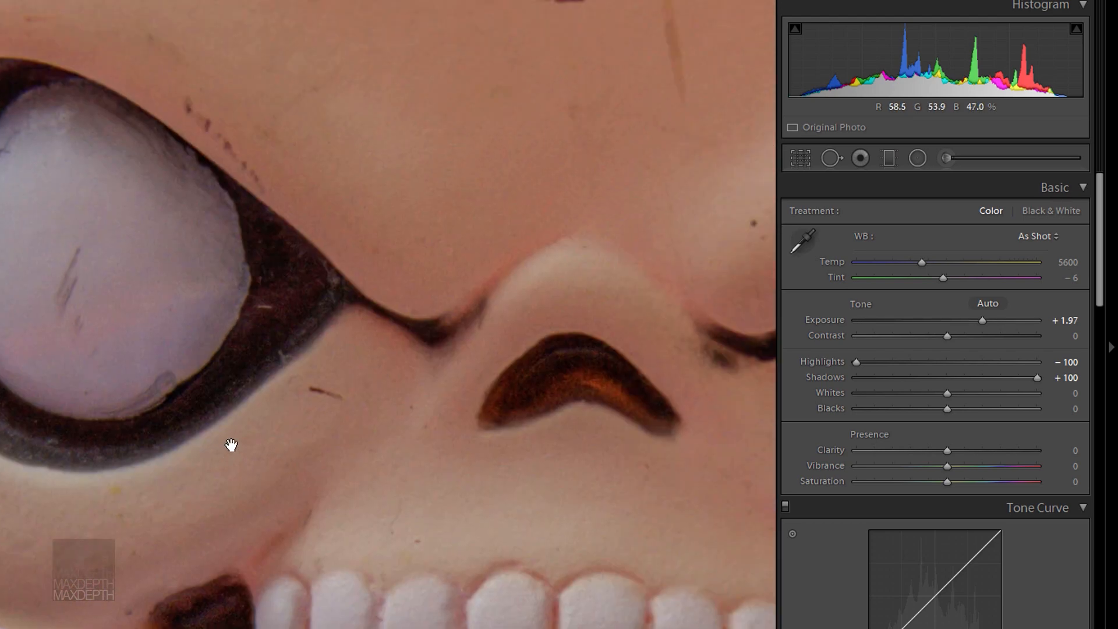
drag(372, 419, 82, 539)
drag(326, 182, 0, 155)
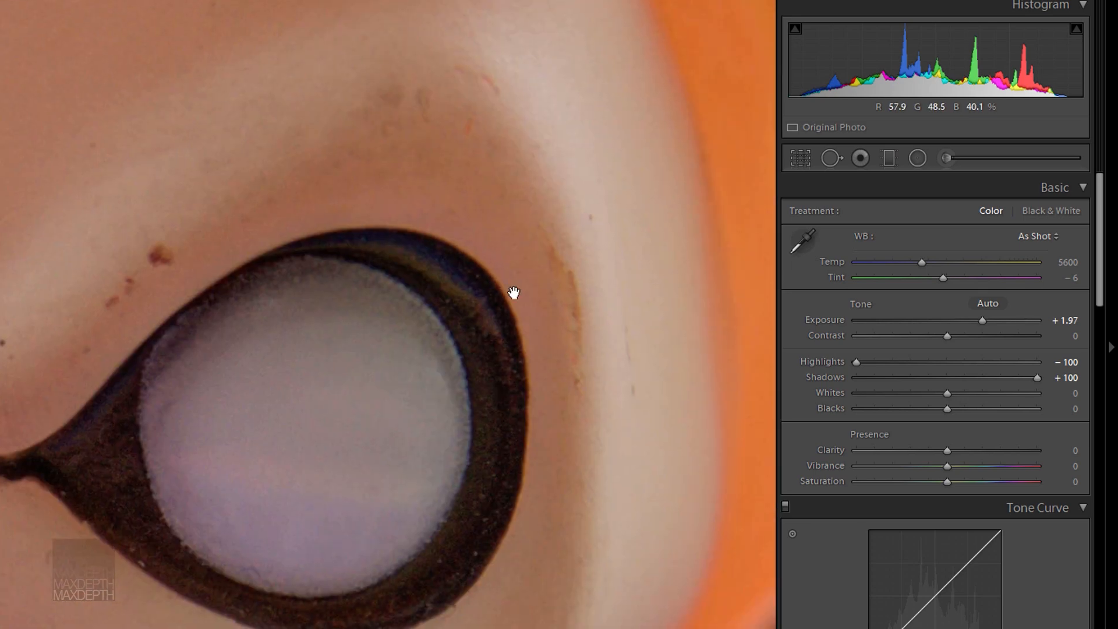
drag(513, 293, 391, 202)
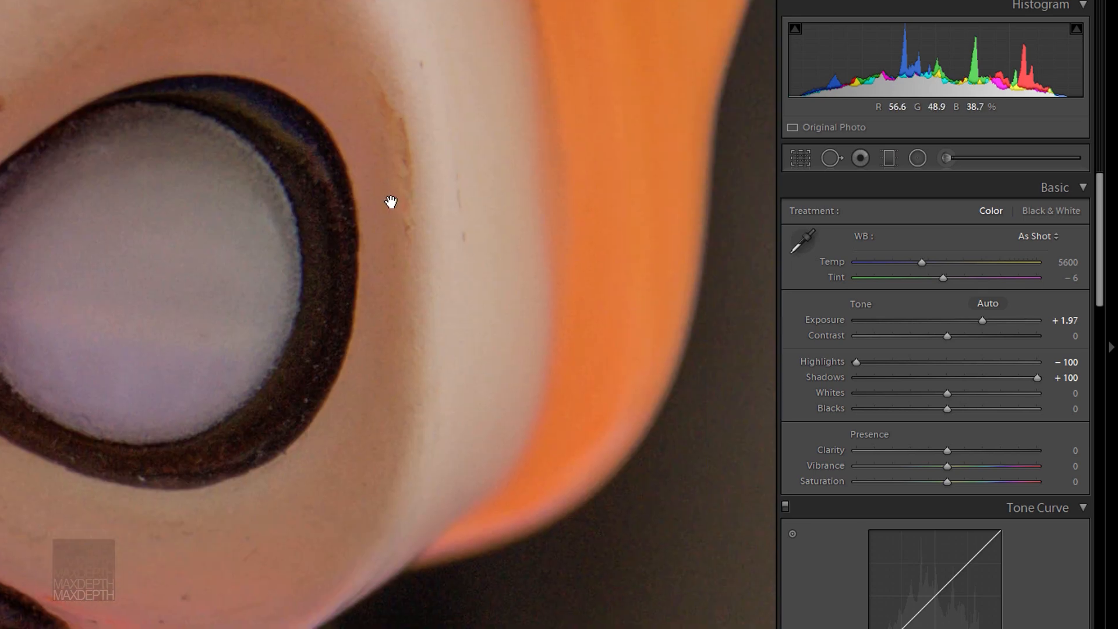
drag(227, 367, 599, 93)
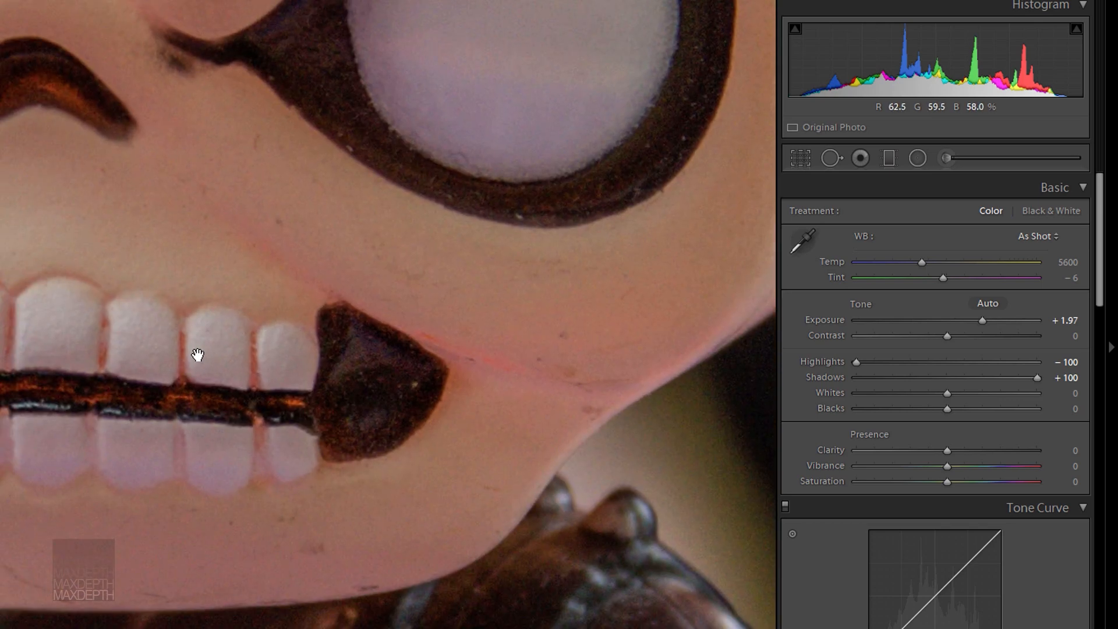
drag(83, 288, 321, 211)
drag(100, 183, 122, 315)
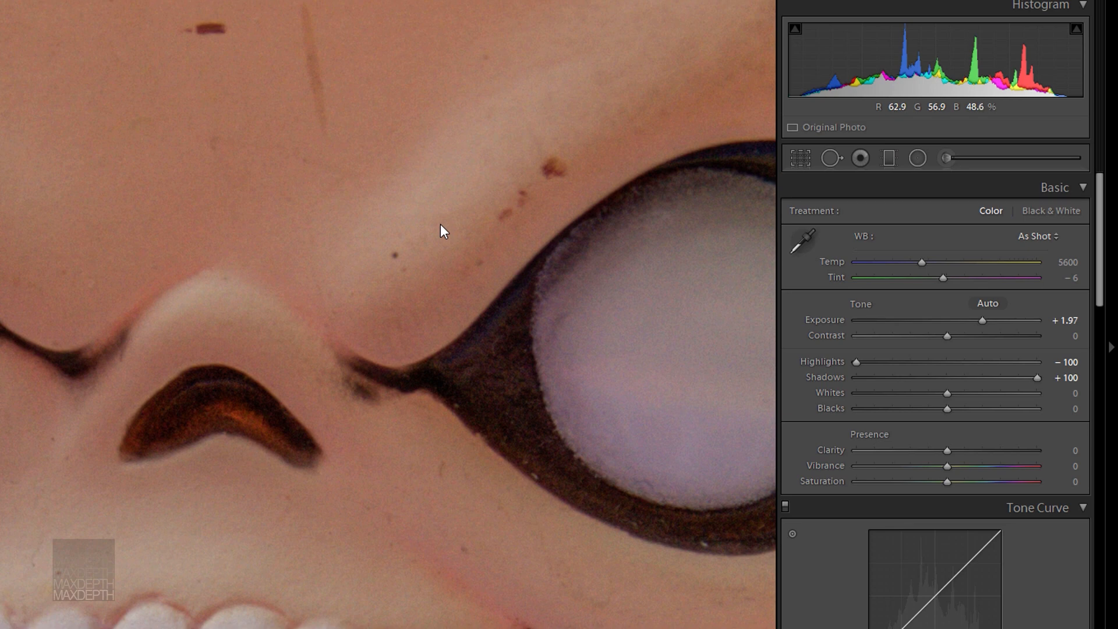
click(357, 252)
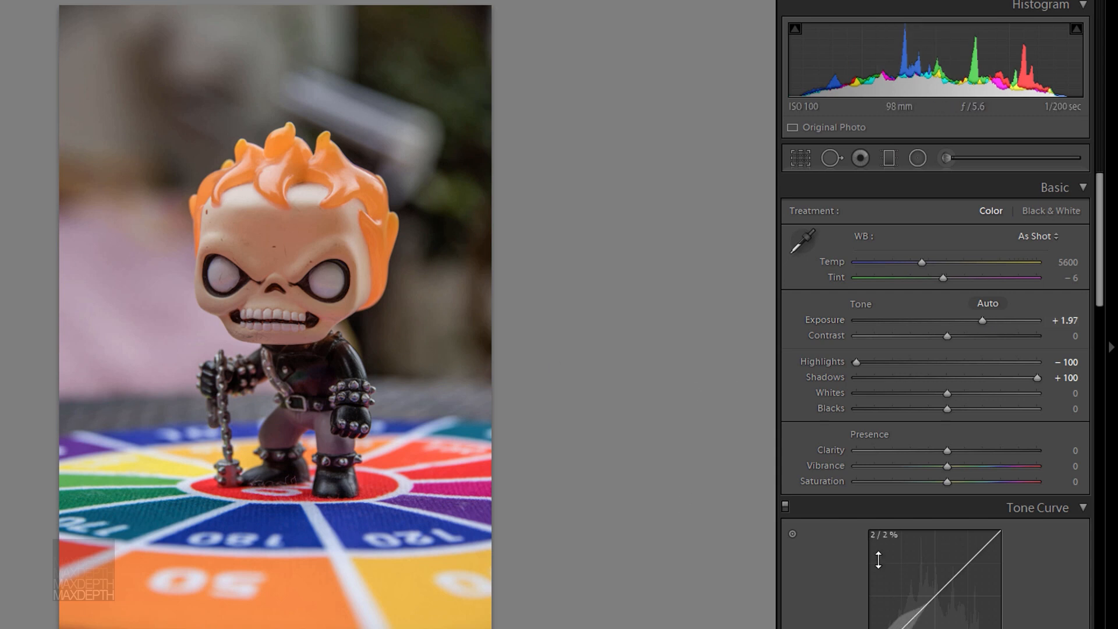
Set the Noise Reduction Luminance to 38 and check the smoothing on the figure's face up close
scroll(830, 557, down, 10)
scroll(824, 545, down, 2)
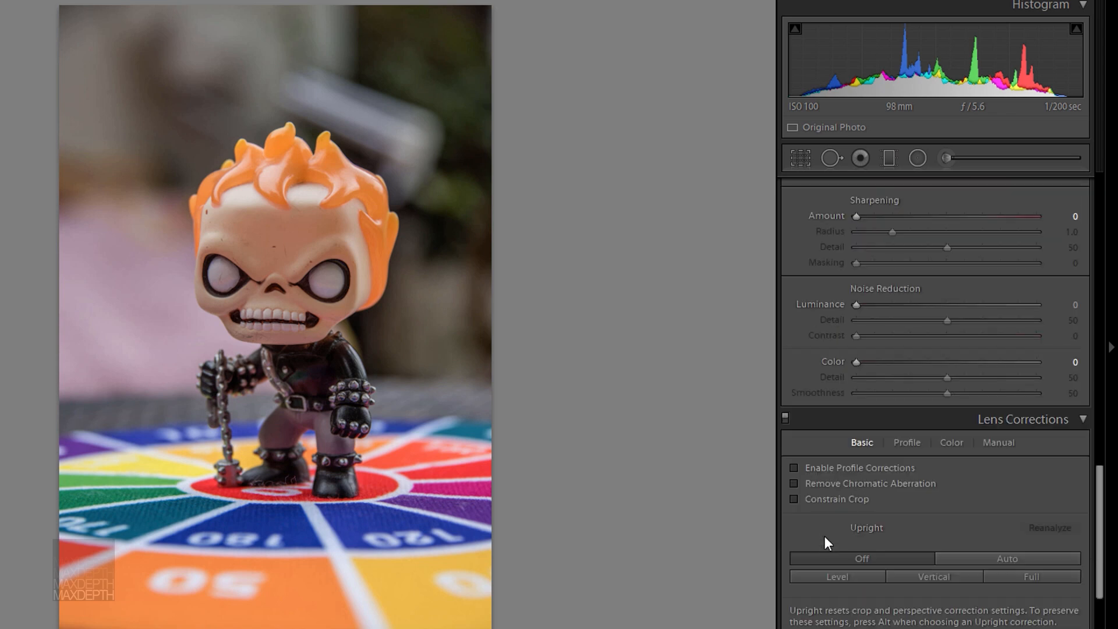
scroll(824, 532, up, 2)
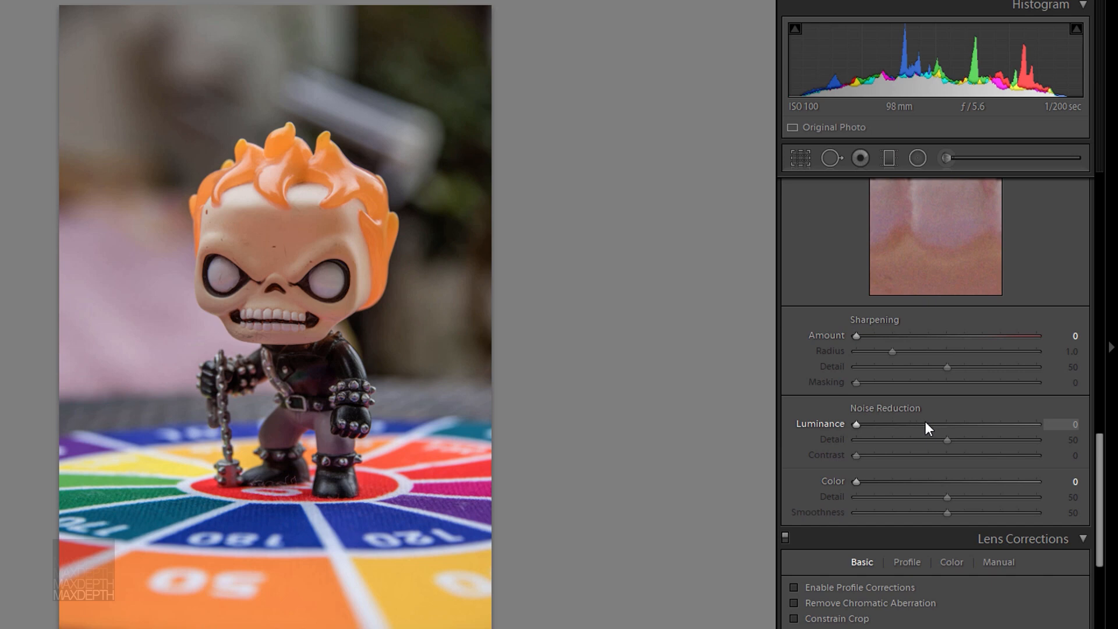
click(284, 275)
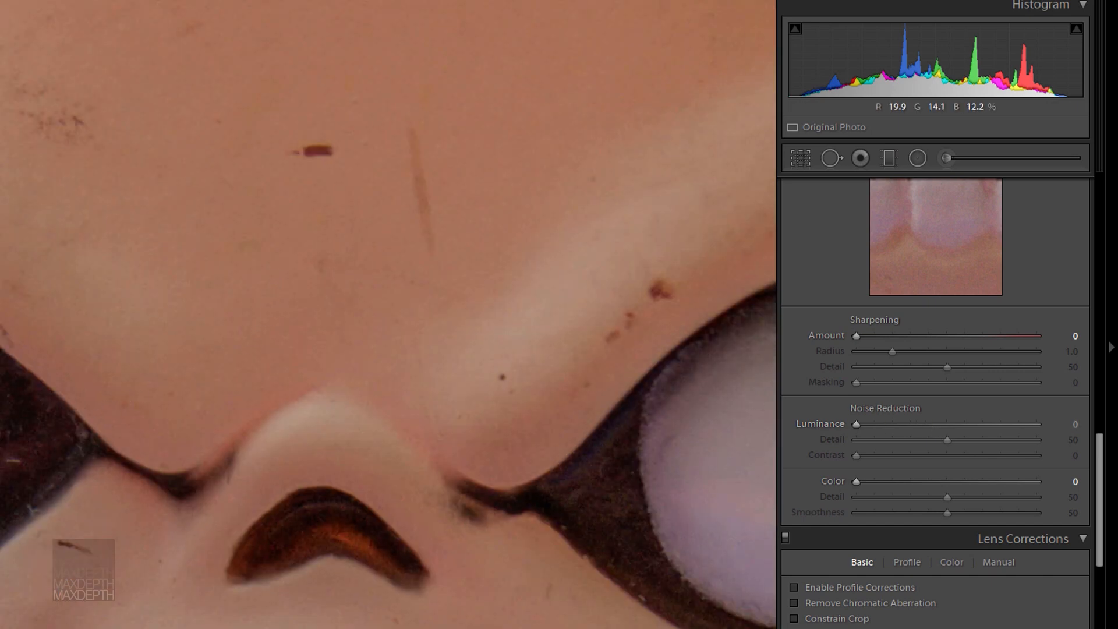
drag(9, 450, 243, 420)
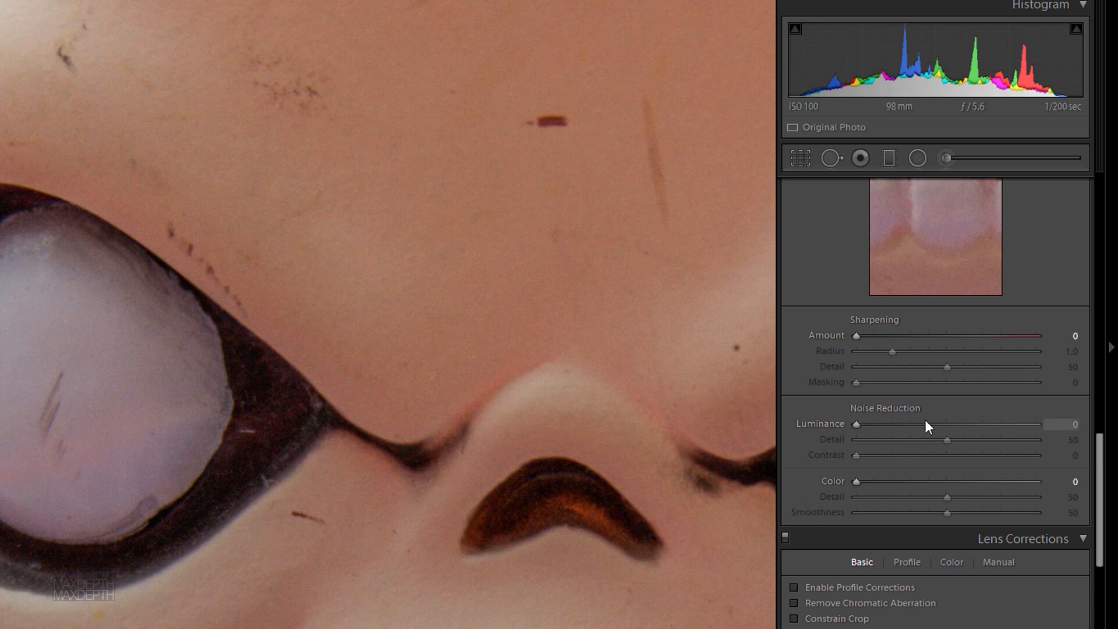
click(925, 424)
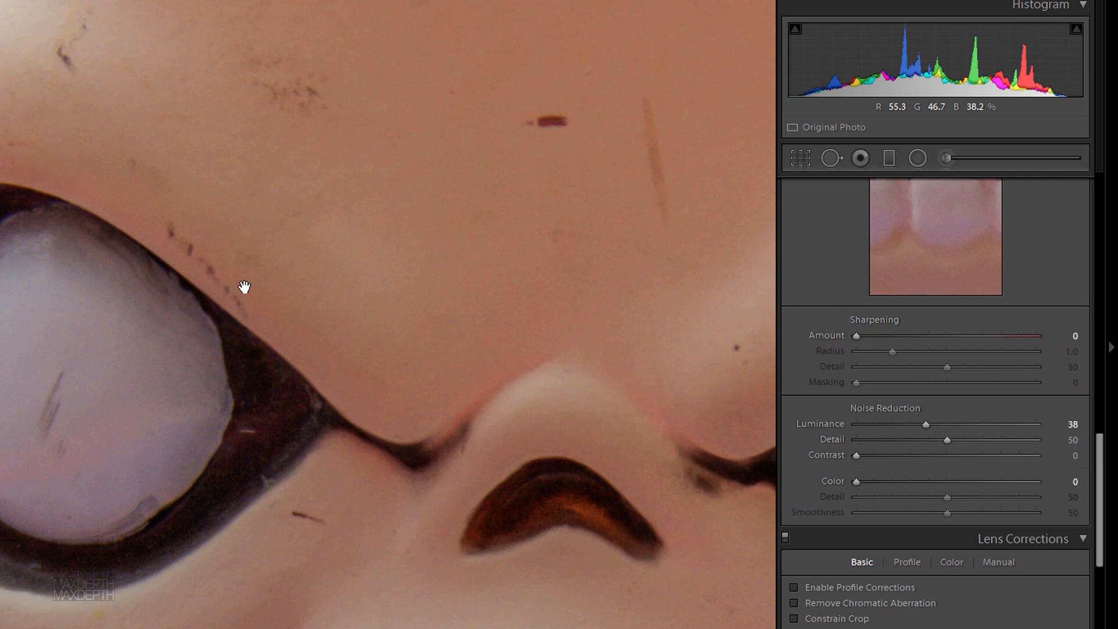
click(537, 320)
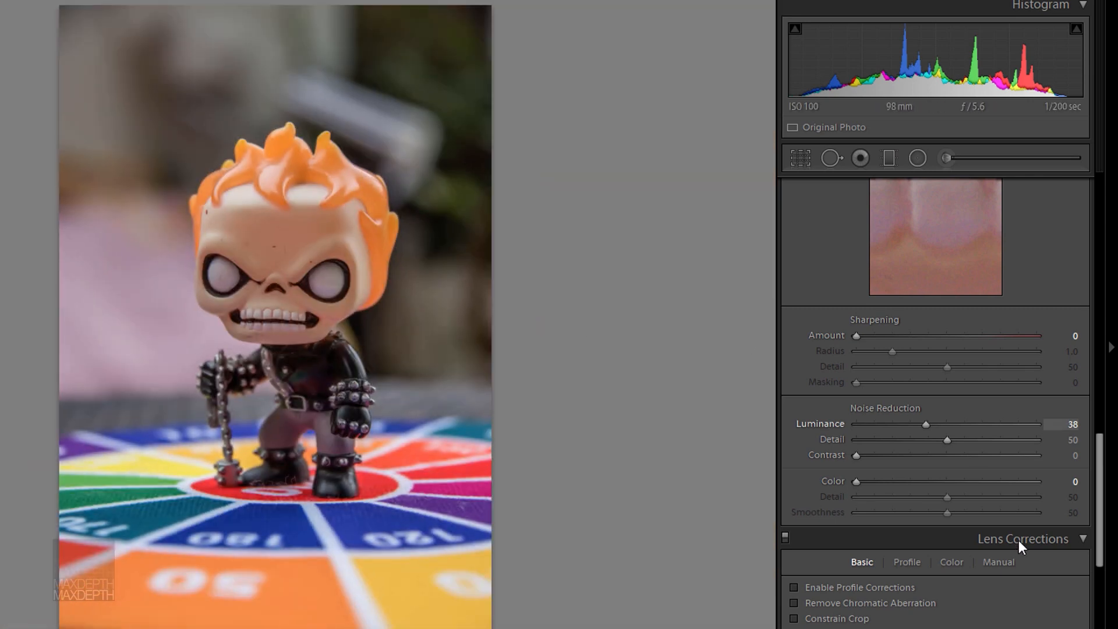
Raise Clarity, checking the mat fibres by the figure's feet at up to +100, and settle on +66
scroll(794, 372, up, 5)
scroll(798, 369, up, 6)
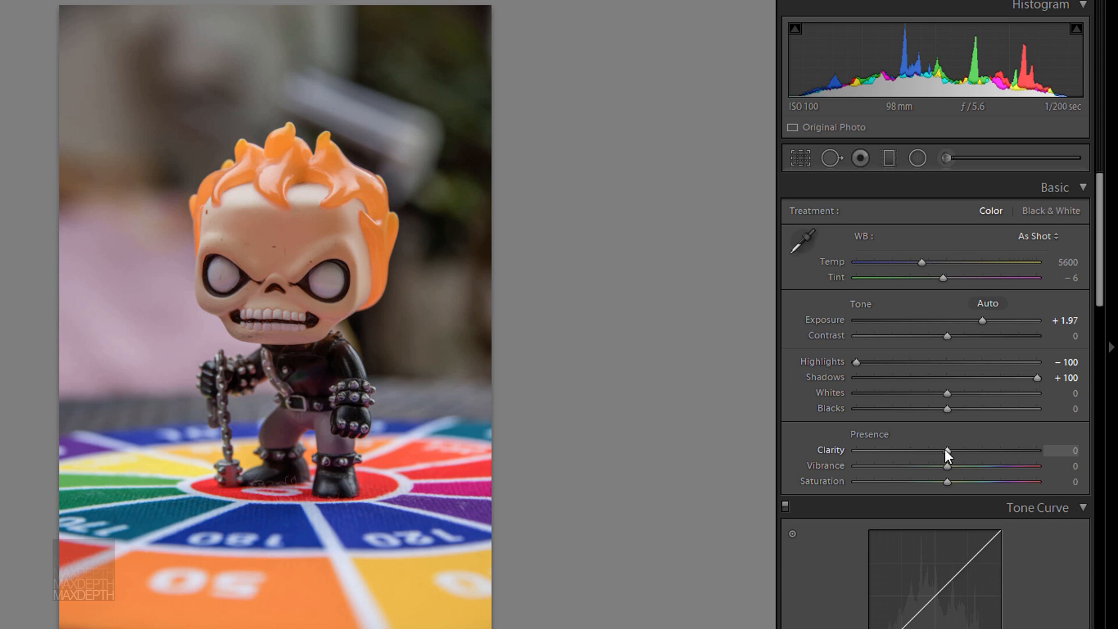
drag(948, 449, 1008, 451)
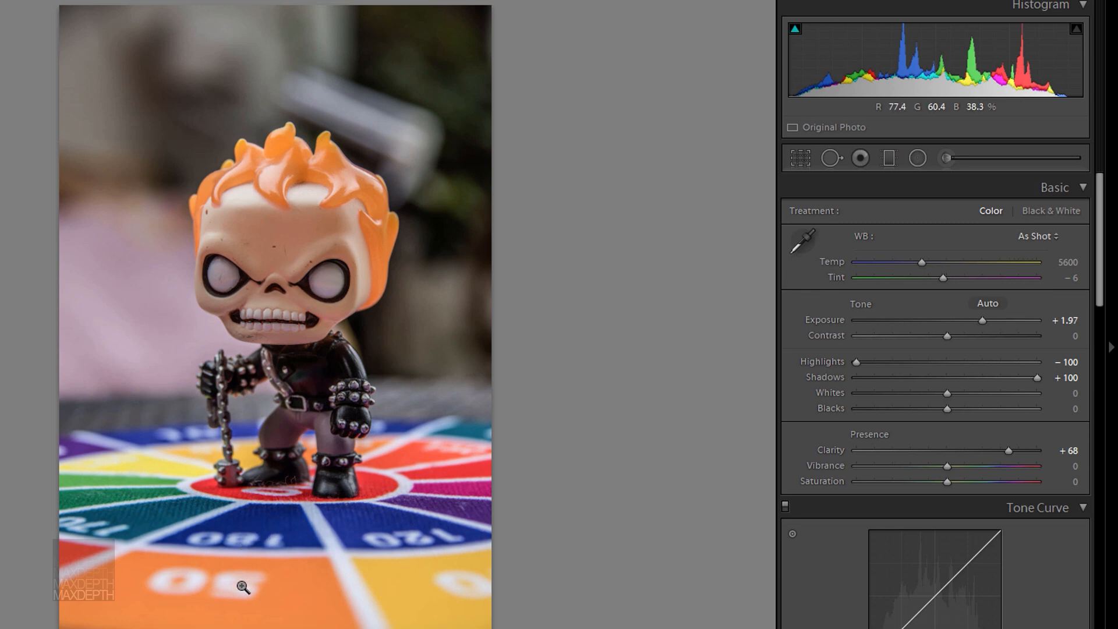
click(263, 520)
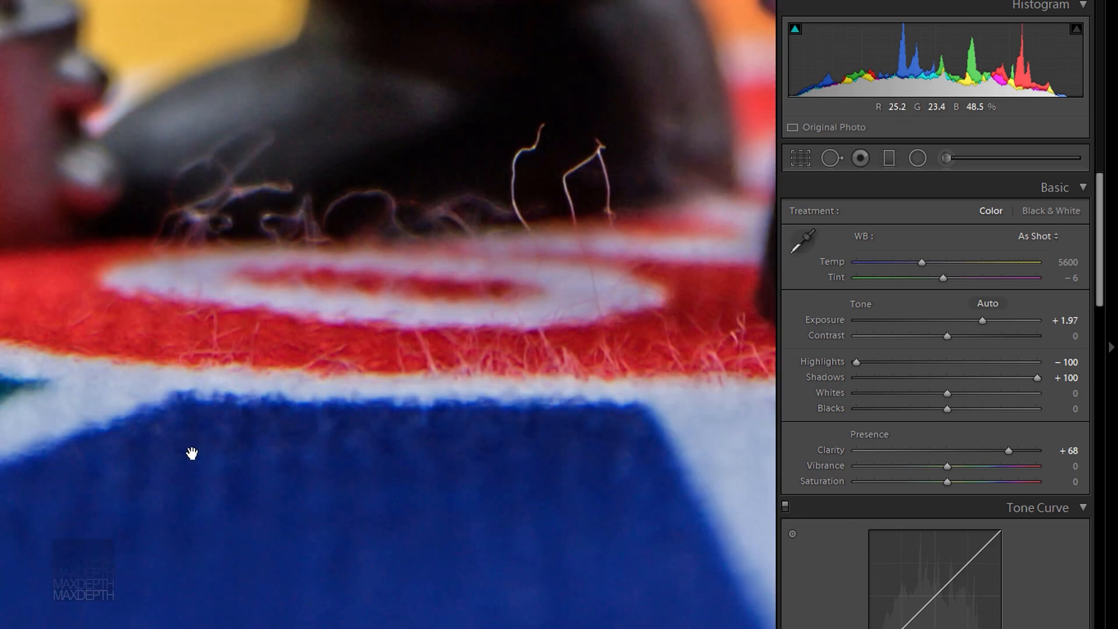
drag(192, 453, 292, 481)
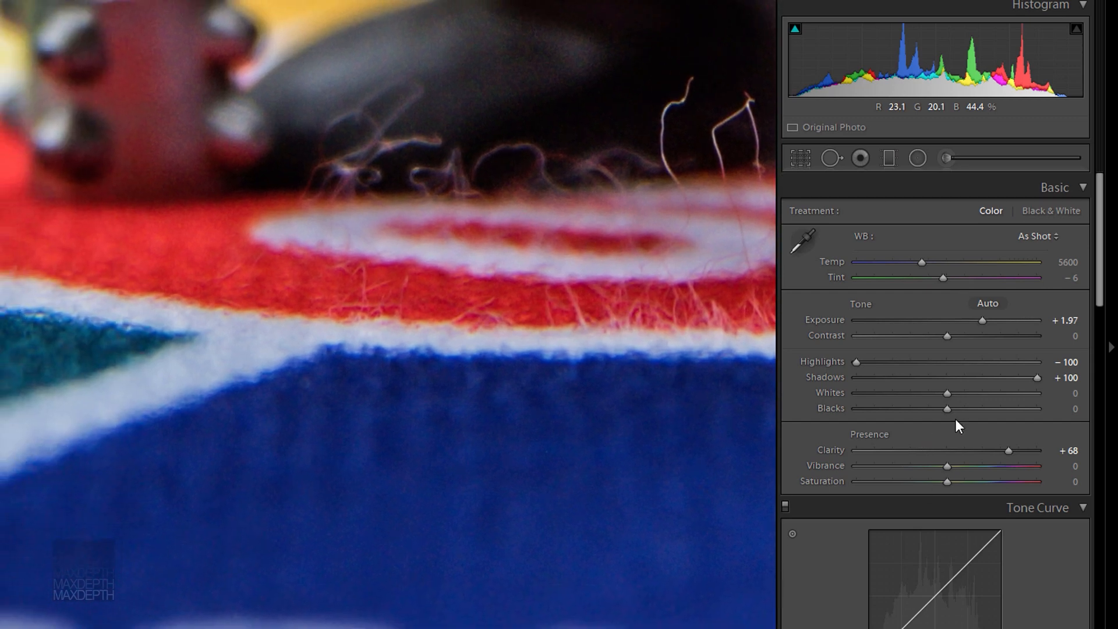
drag(1011, 450, 1081, 437)
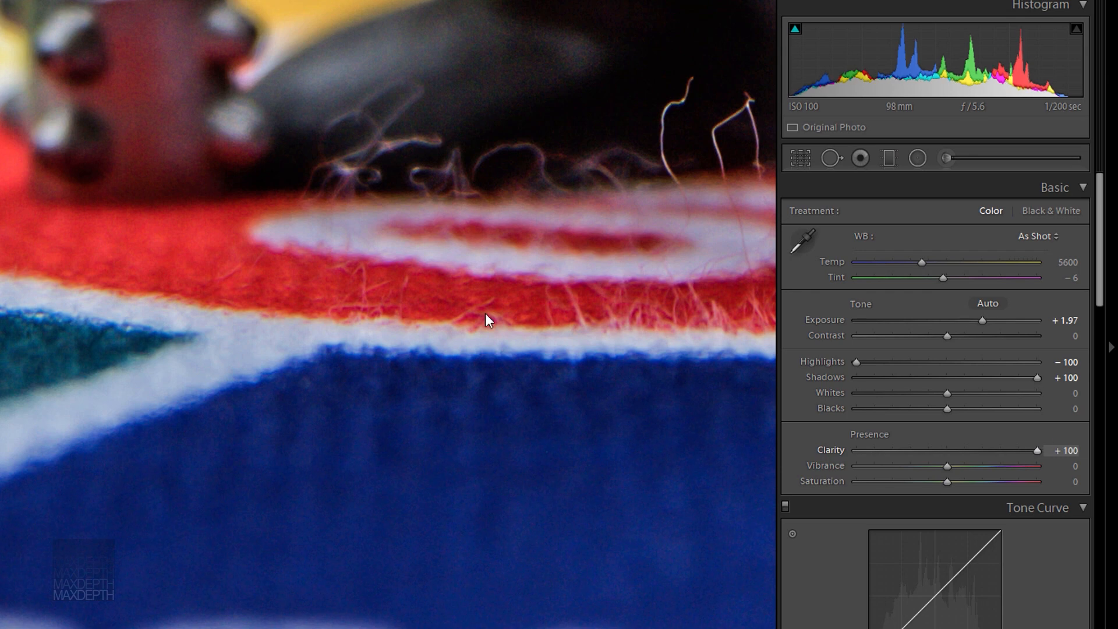
mouse_move(988, 448)
mouse_down()
mouse_move(942, 448)
mouse_move(1006, 448)
mouse_up()
click(367, 160)
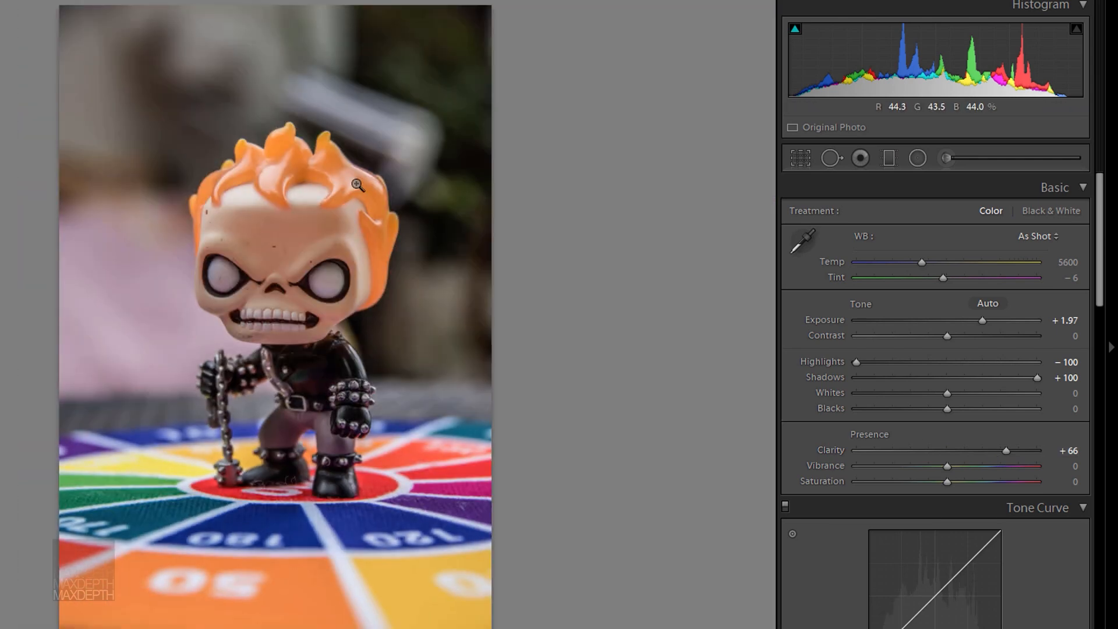
Inspect the forehead, eyes and nose up close for scratches and specks, returning to the full photo
click(281, 247)
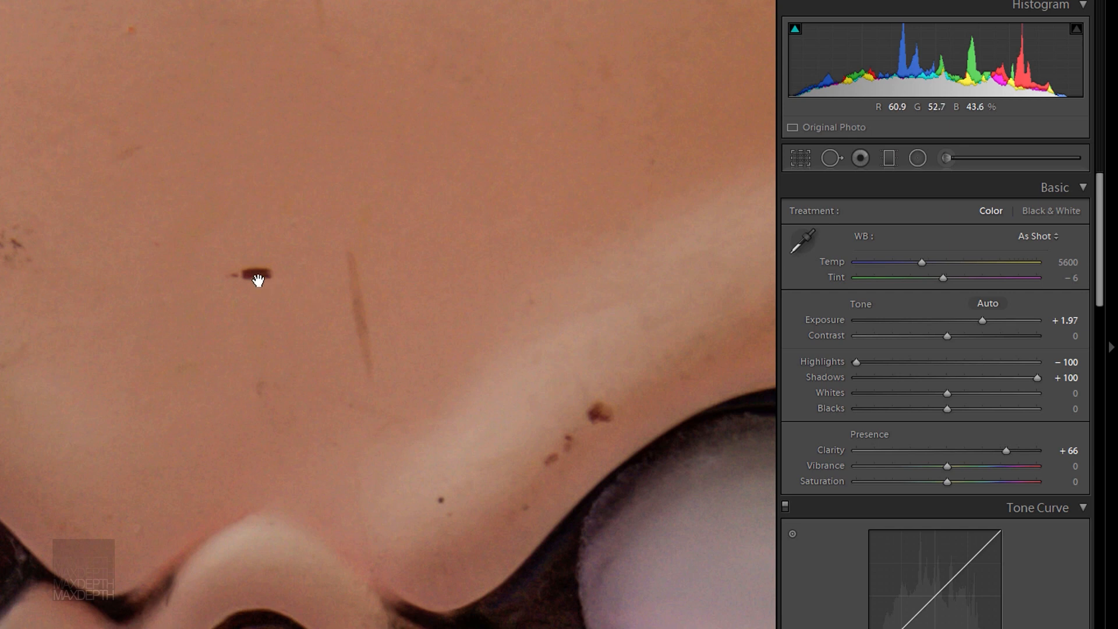
drag(32, 414, 312, 202)
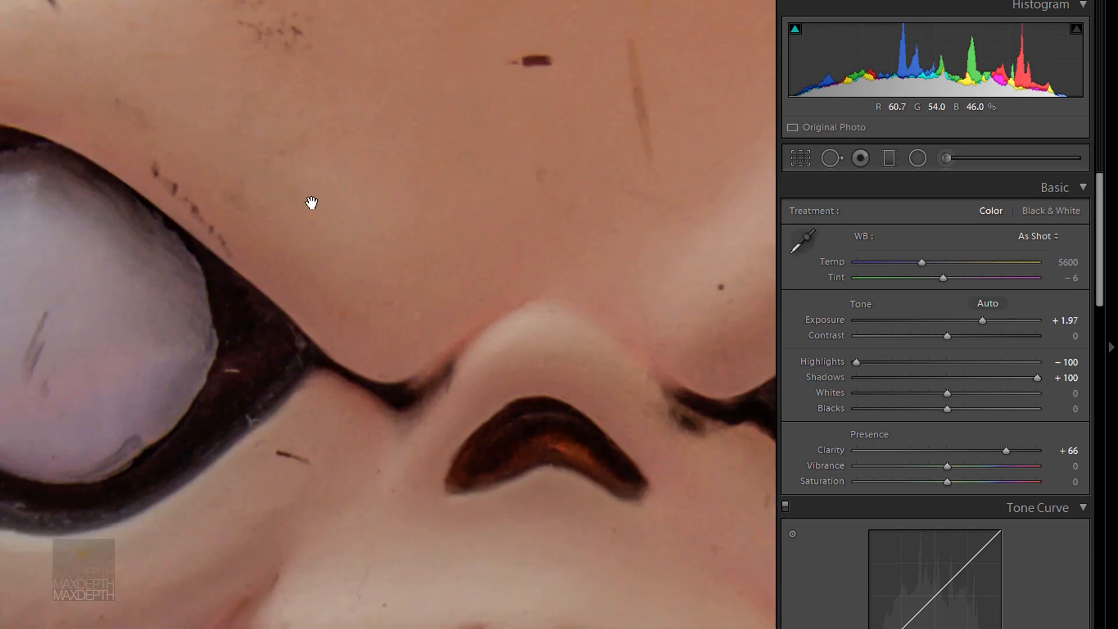
drag(80, 90, 77, 147)
drag(447, 225, 224, 362)
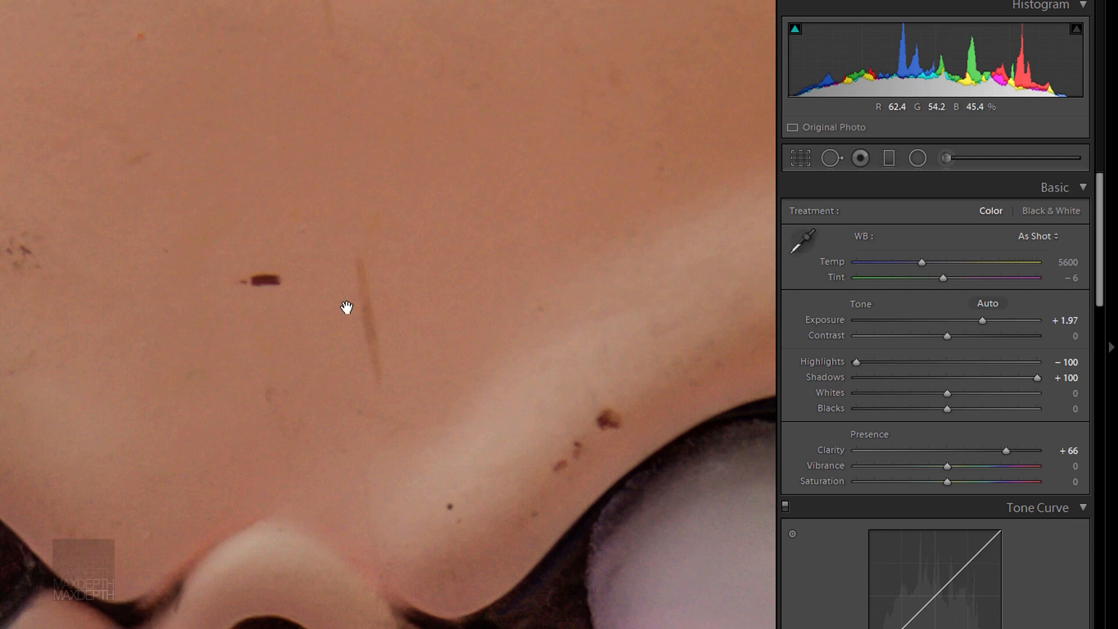
click(268, 283)
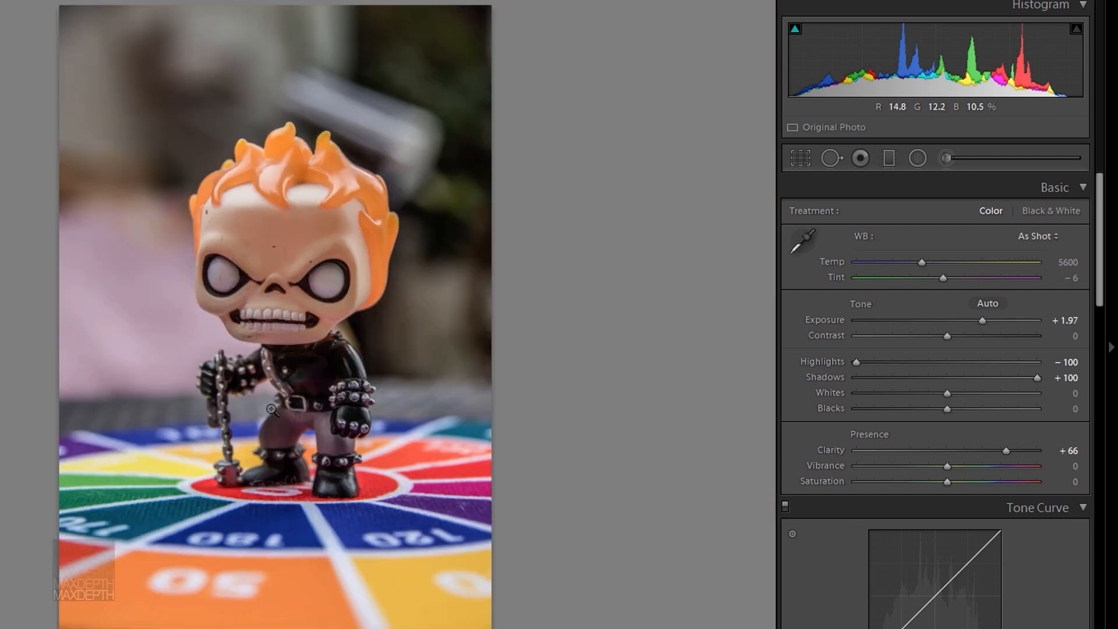
click(281, 245)
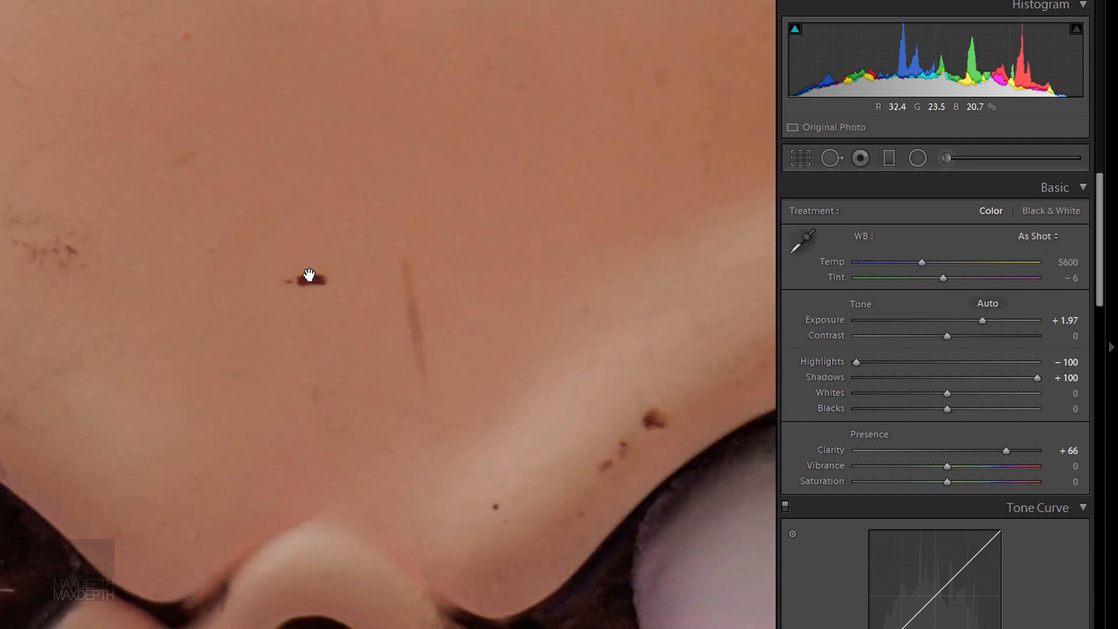
click(310, 278)
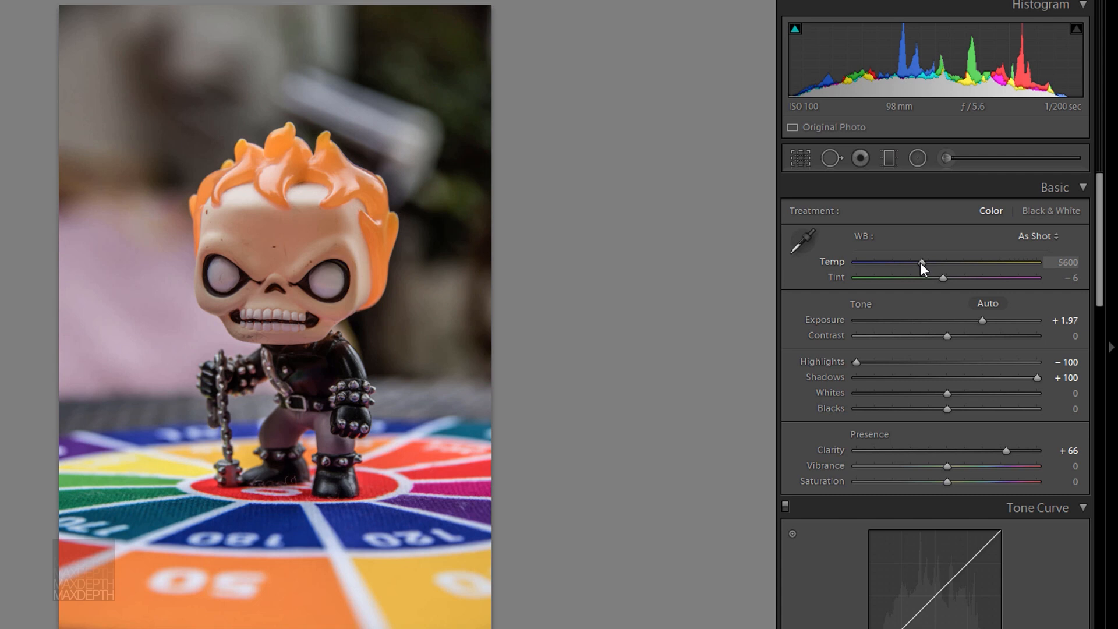
Cool the white balance by setting the colour temperature to 4986
drag(920, 263, 909, 263)
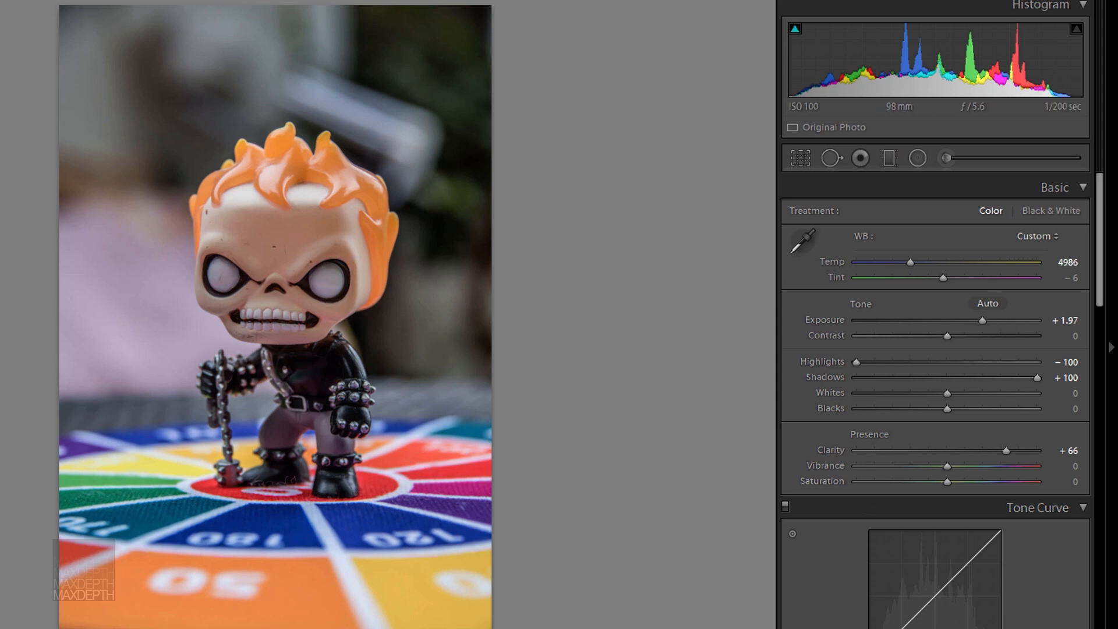
Compare the edited photo with its reset, unedited version, restore the edits, and inspect the nose and teeth up close
key(ctrl+shift+r)
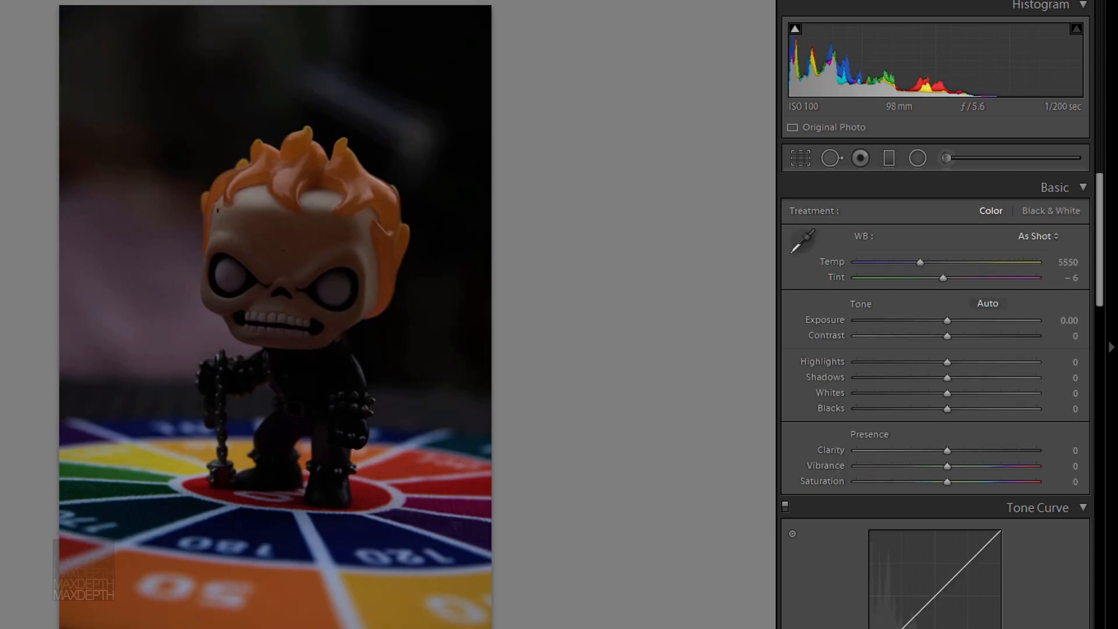
key(ctrl+z)
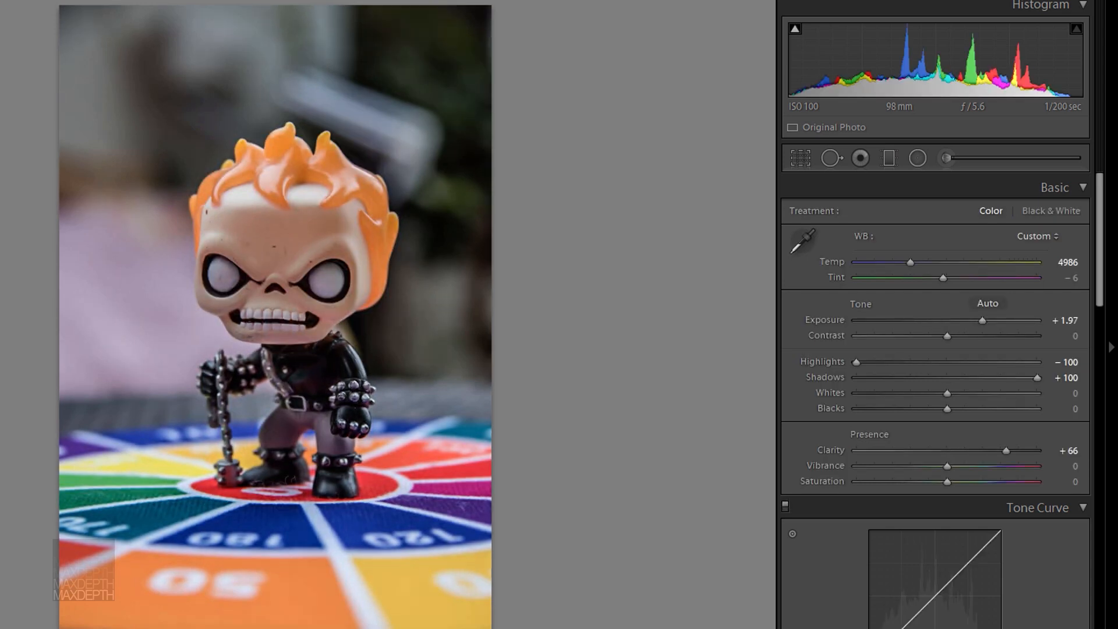
click(294, 328)
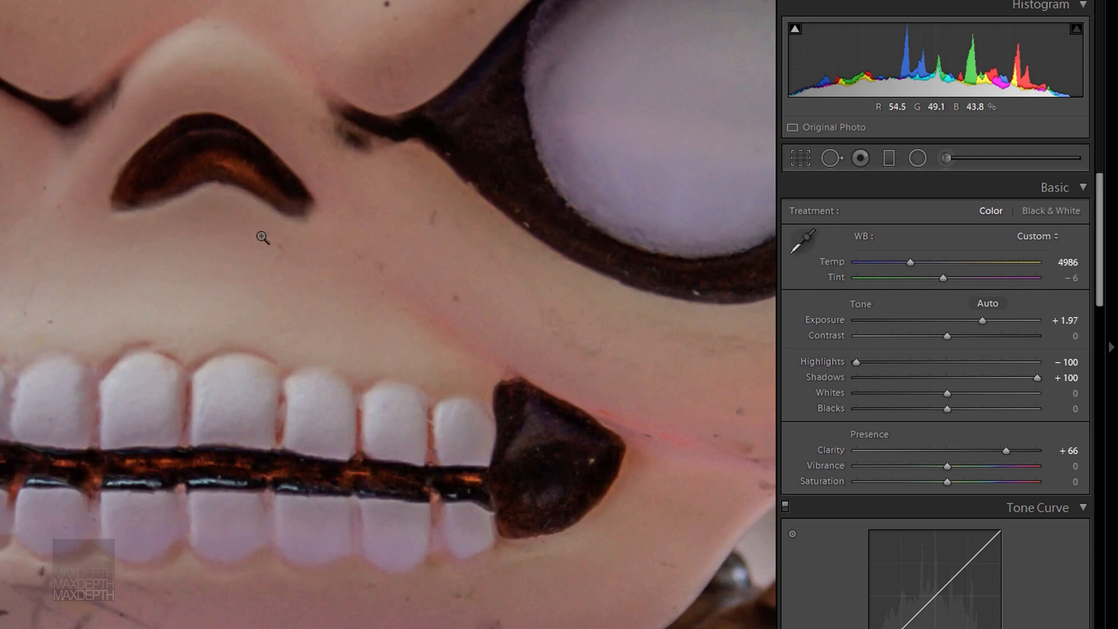
click(263, 240)
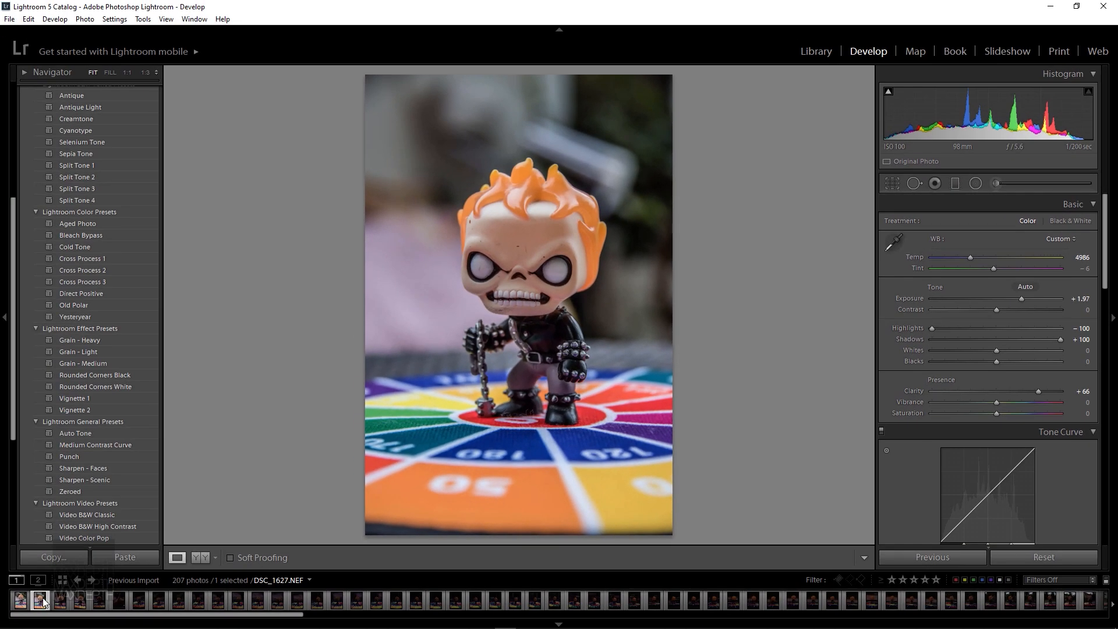
Copy all develop settings from the edited photo DSC_1627.NEF
right_click(43, 602)
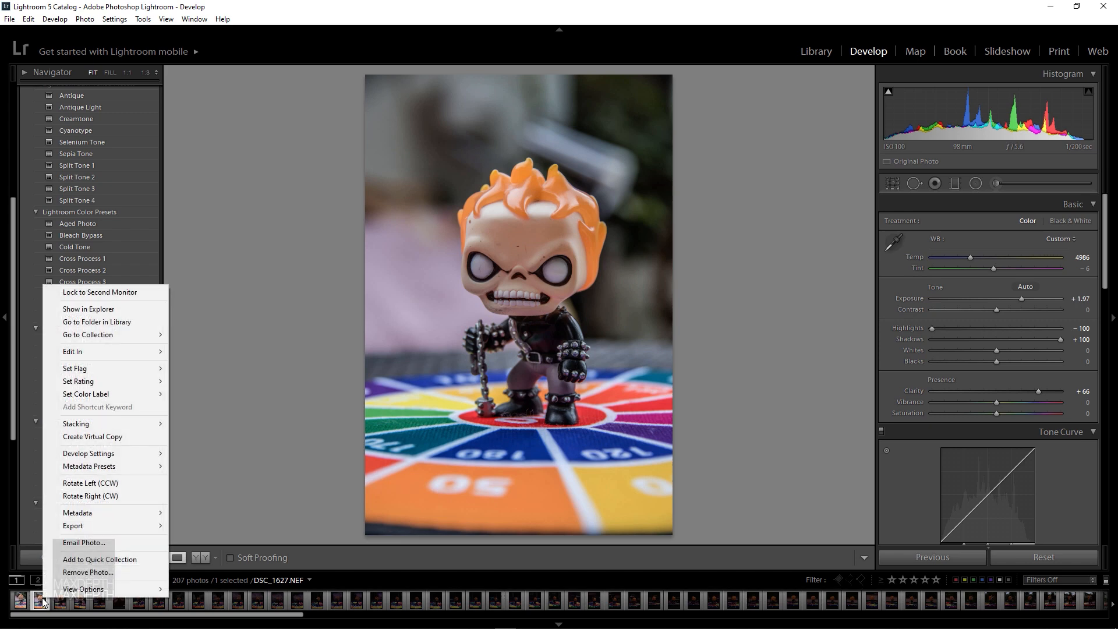
mouse_move(151, 454)
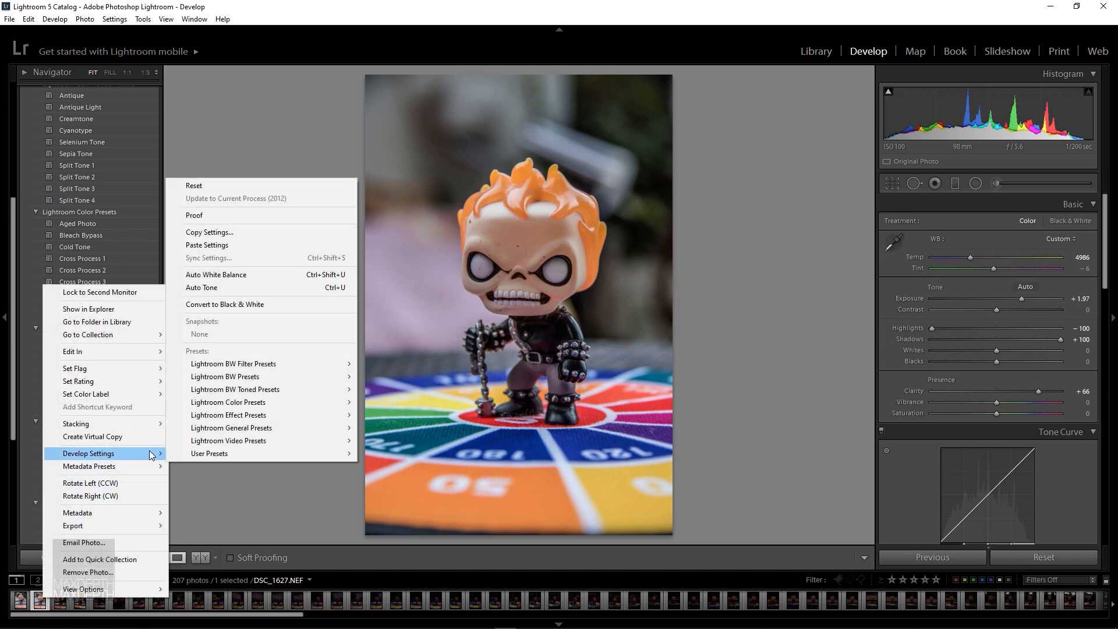
click(224, 233)
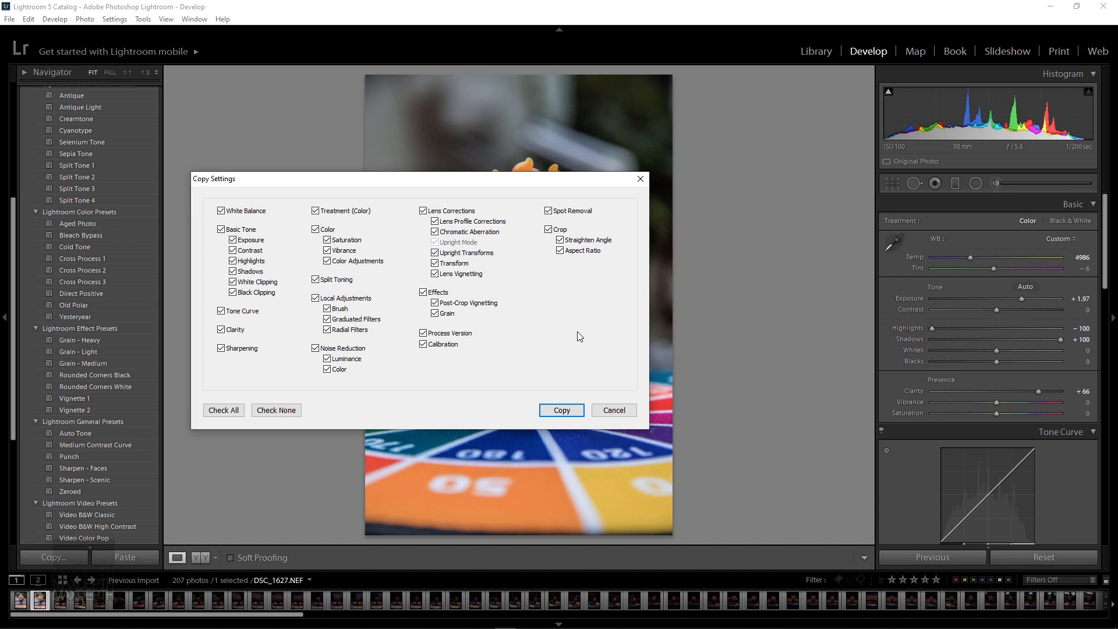
click(561, 410)
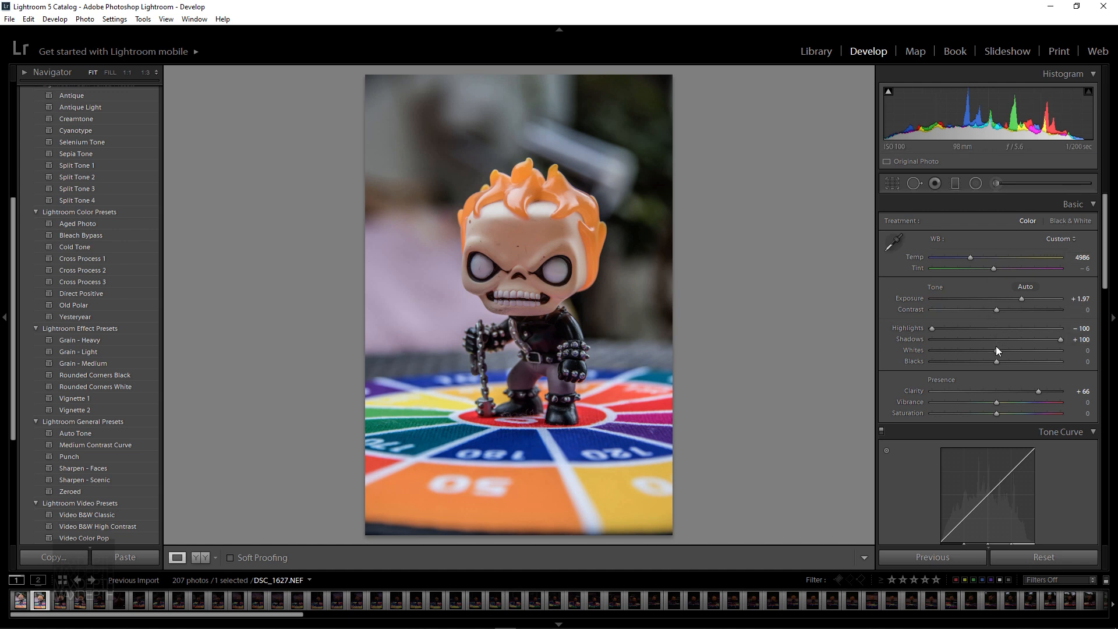
Set Whites to +23 and Blacks to +61, and copy all develop settings of the updated photo
drag(998, 350, 1035, 365)
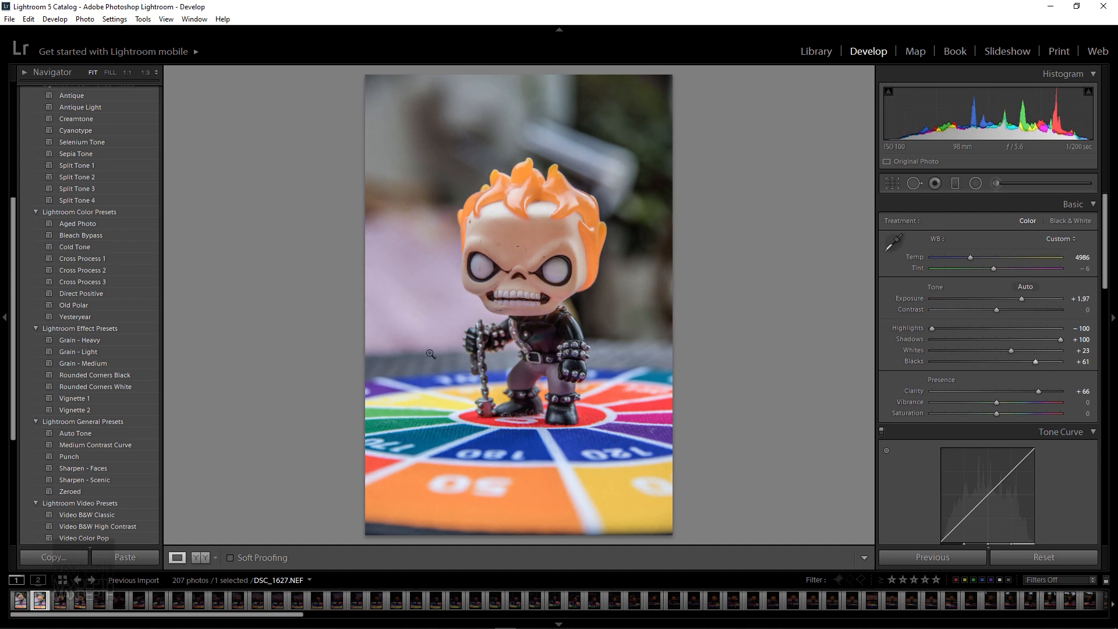
right_click(44, 604)
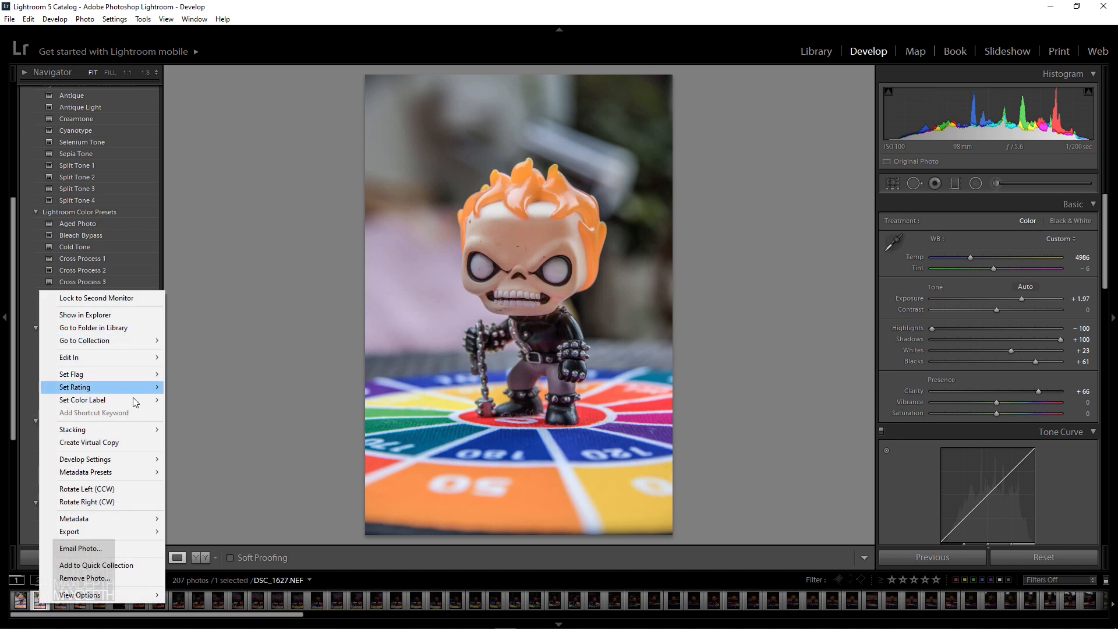
mouse_move(140, 466)
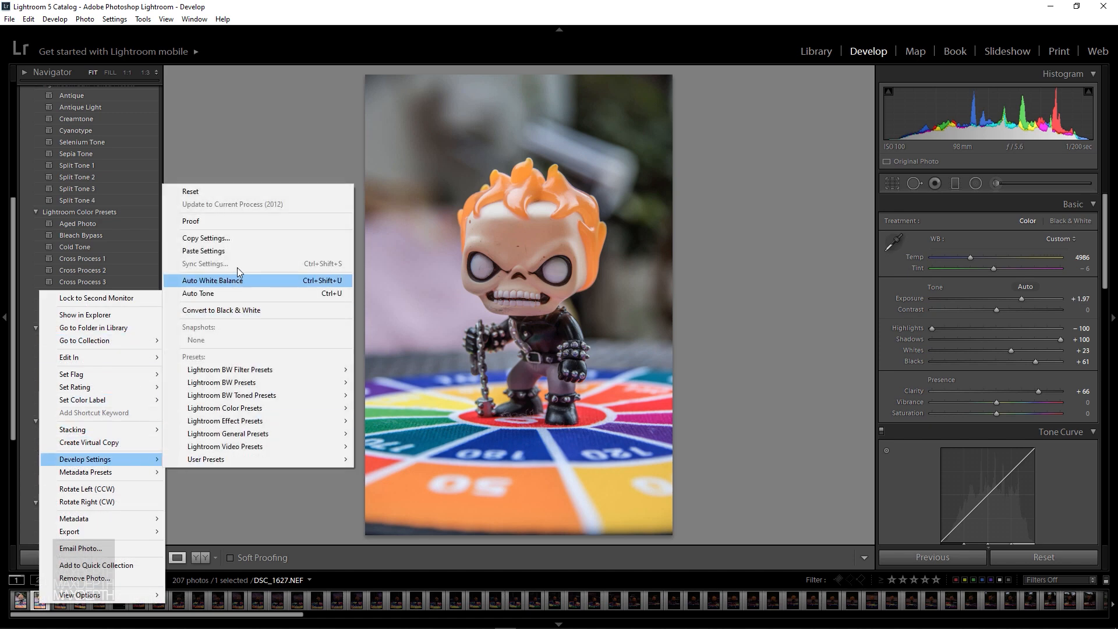
click(221, 241)
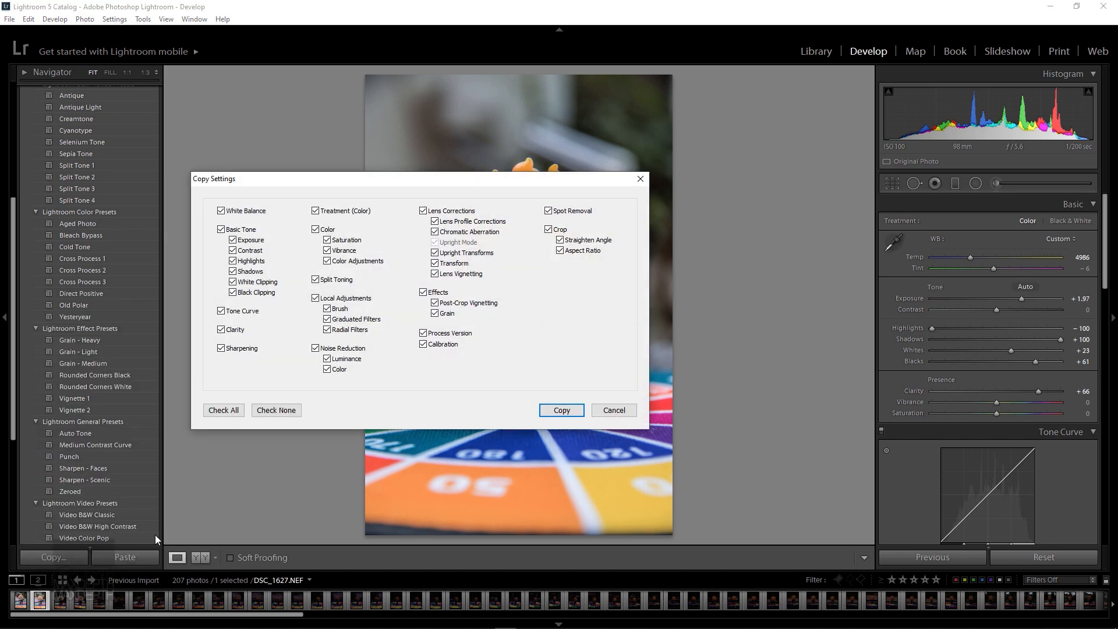
click(561, 411)
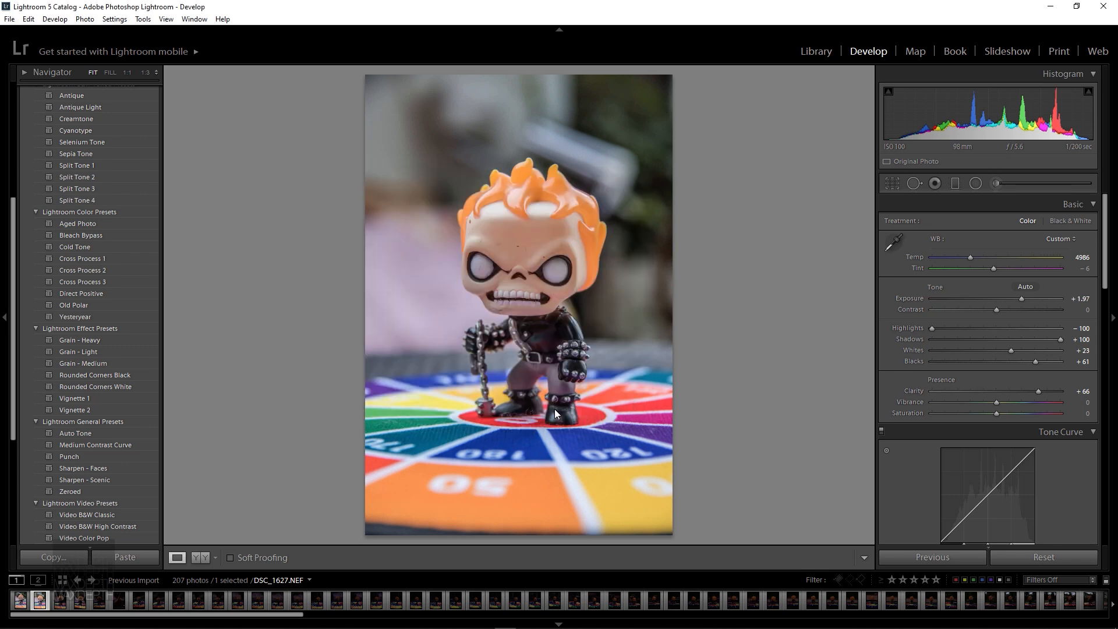
Select every photo from the third one, DSC_1630.NEF, through the last, DSC_1832.NEF, and paste the copied develop settings onto them
click(64, 601)
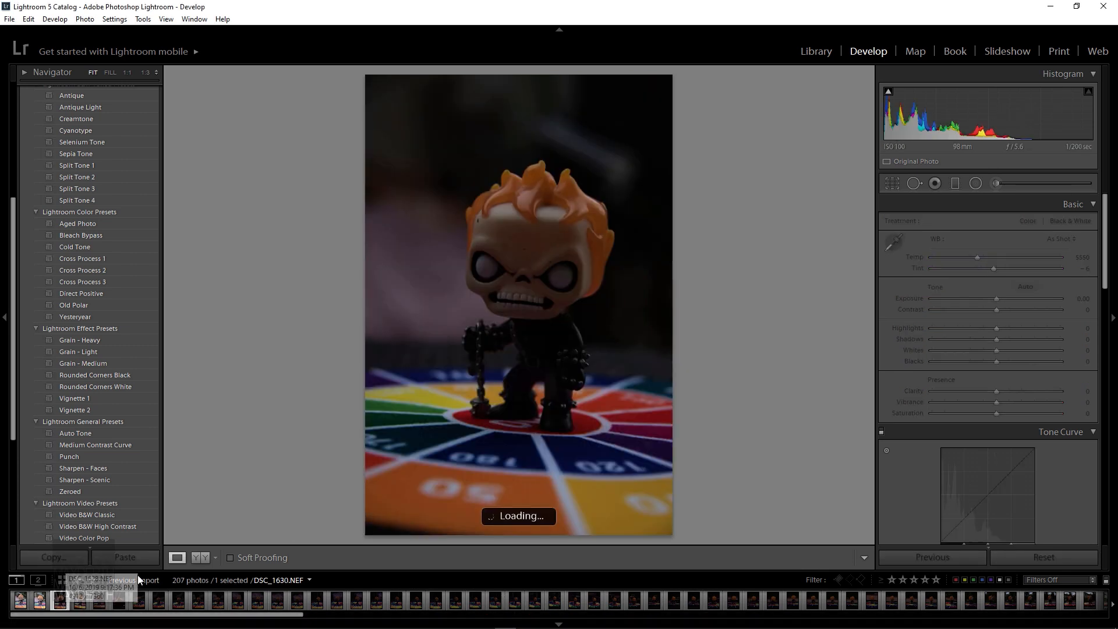
drag(168, 617, 990, 616)
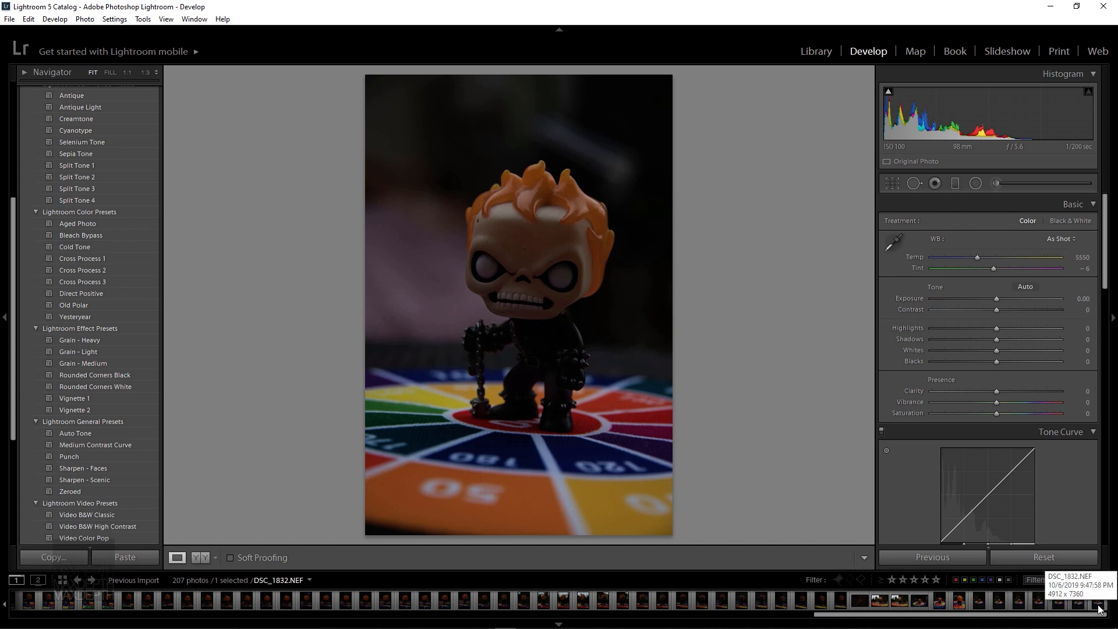
shift+click(1099, 609)
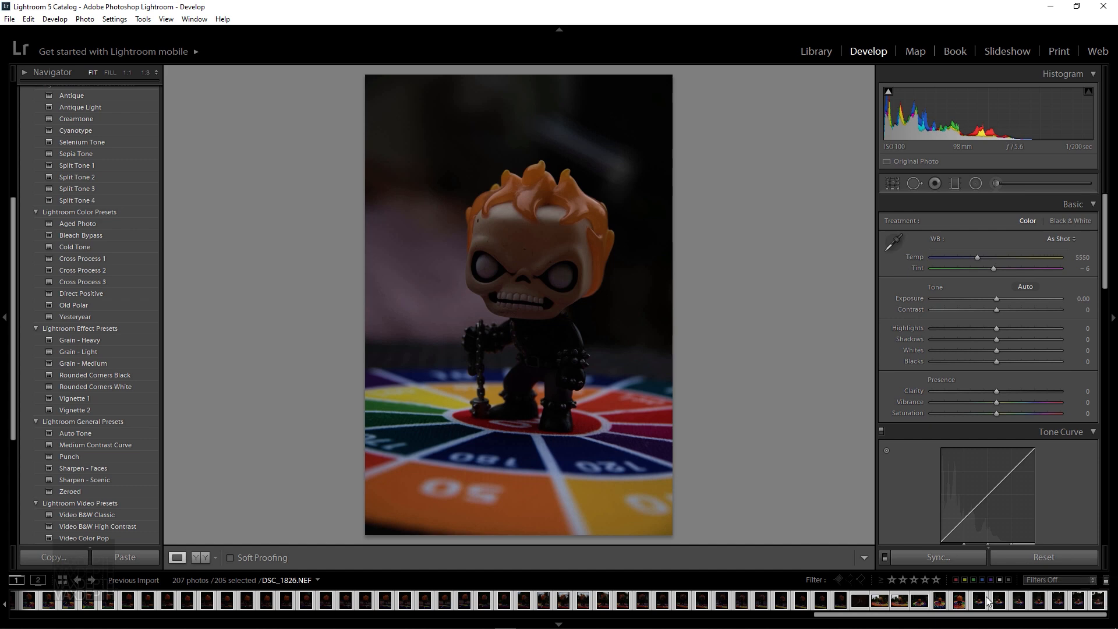
right_click(1097, 603)
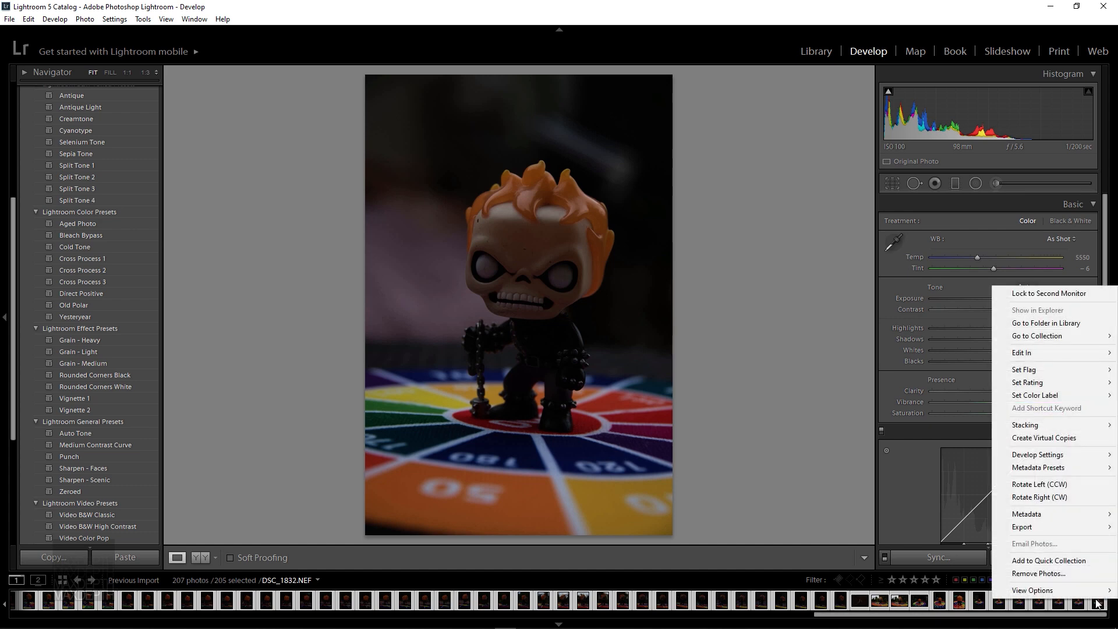
mouse_move(1091, 460)
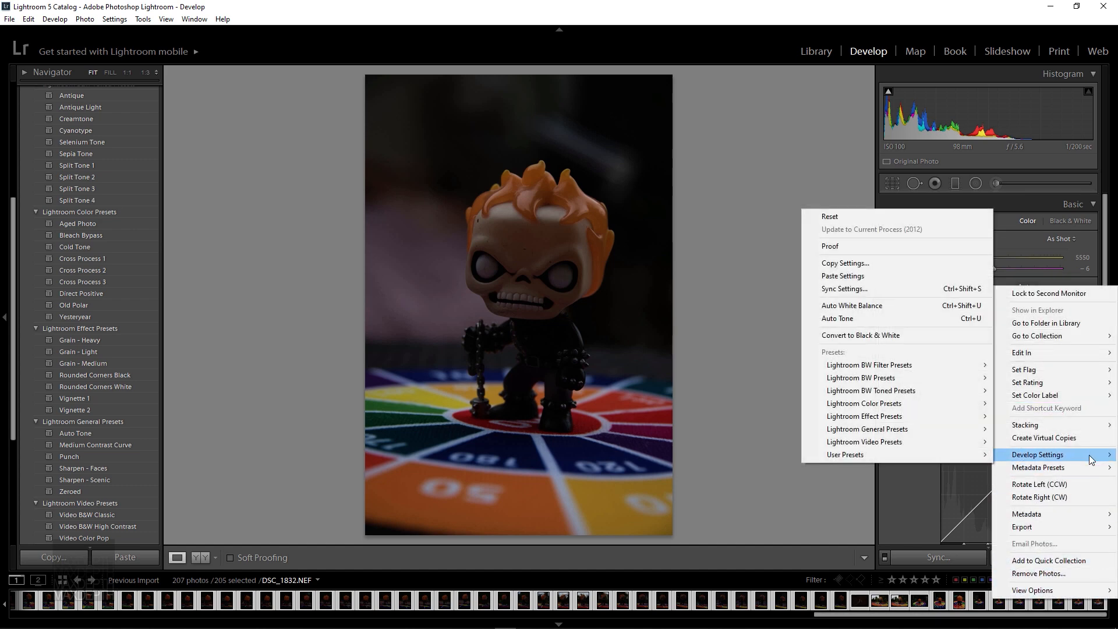
click(856, 277)
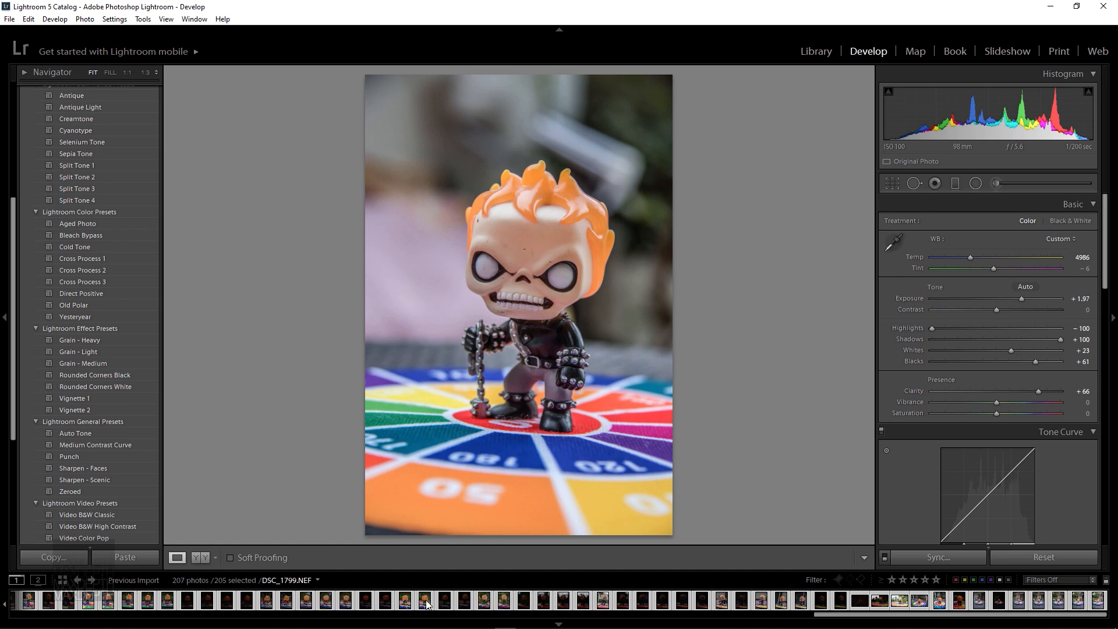
Set Exposure to +2.69 on DSC_1785.NEF, and on DSC_1784.NEF set Exposure to +2.56 and colour temperature to 4624
click(167, 604)
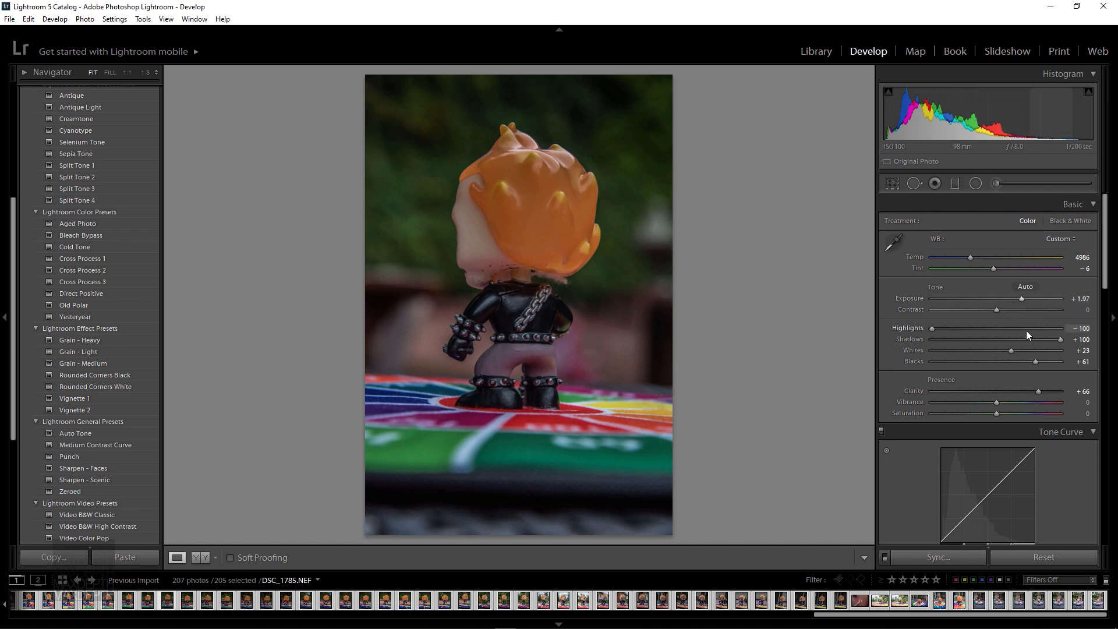
drag(1021, 298, 1030, 296)
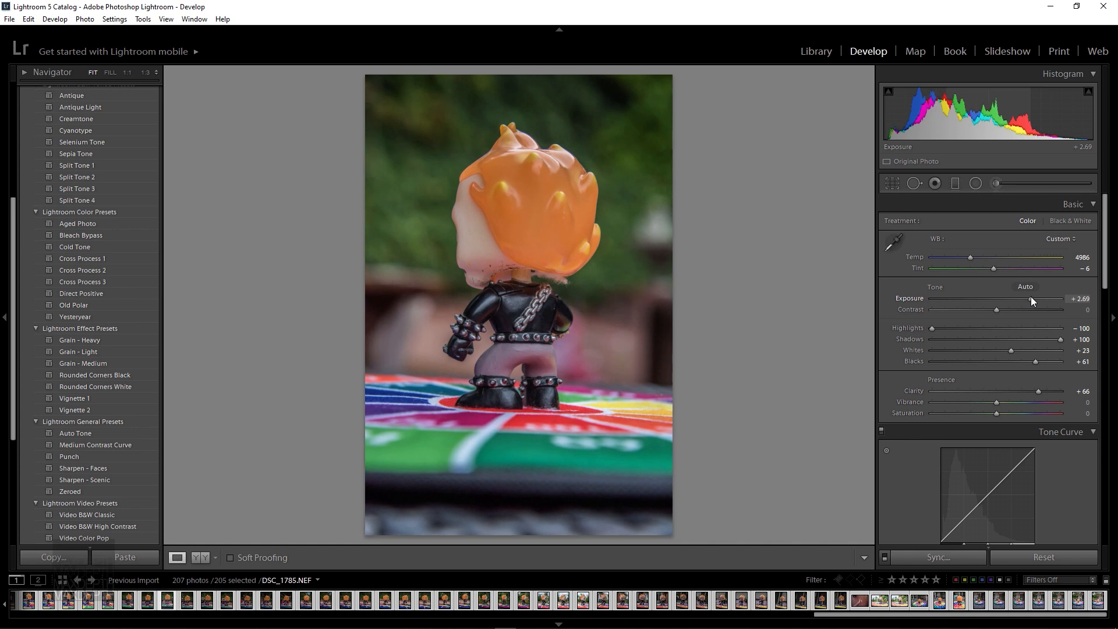
click(154, 601)
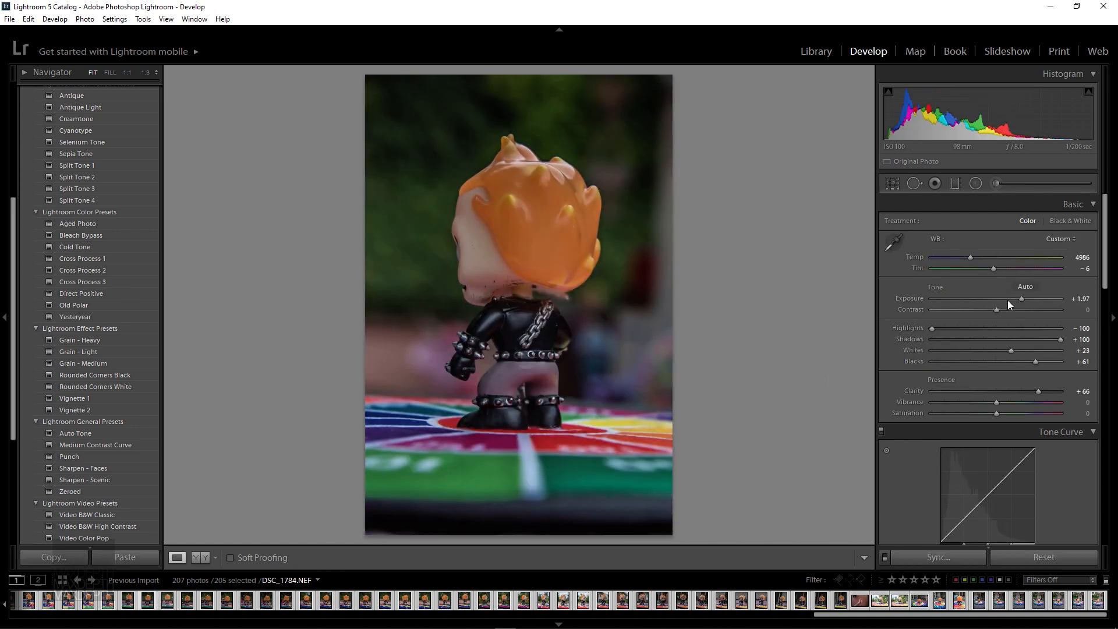
drag(1022, 299, 1031, 296)
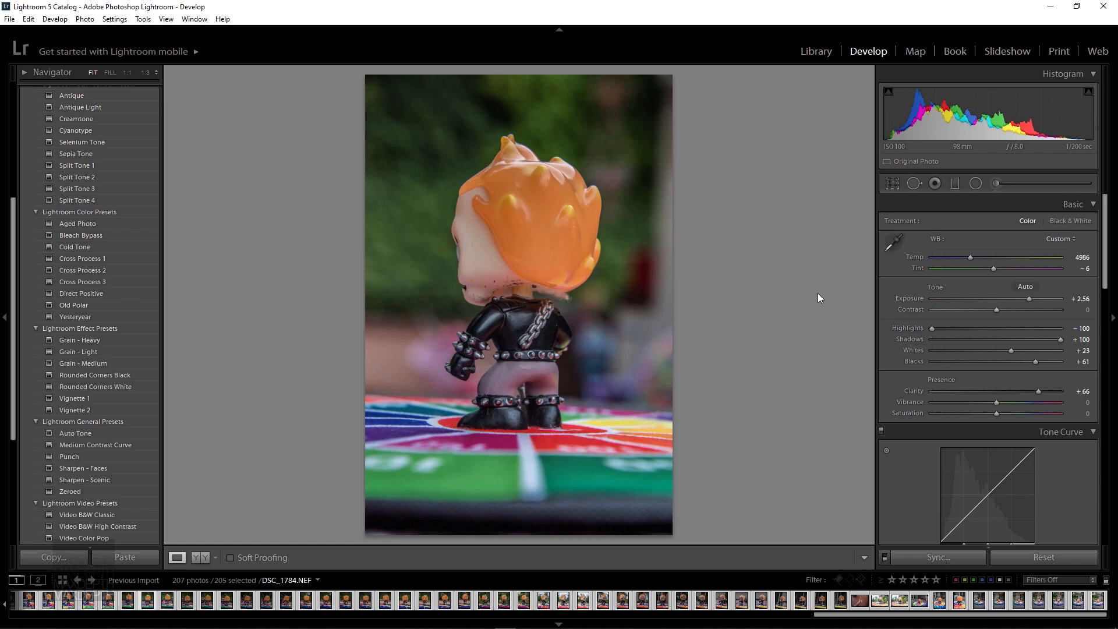
drag(969, 256, 965, 257)
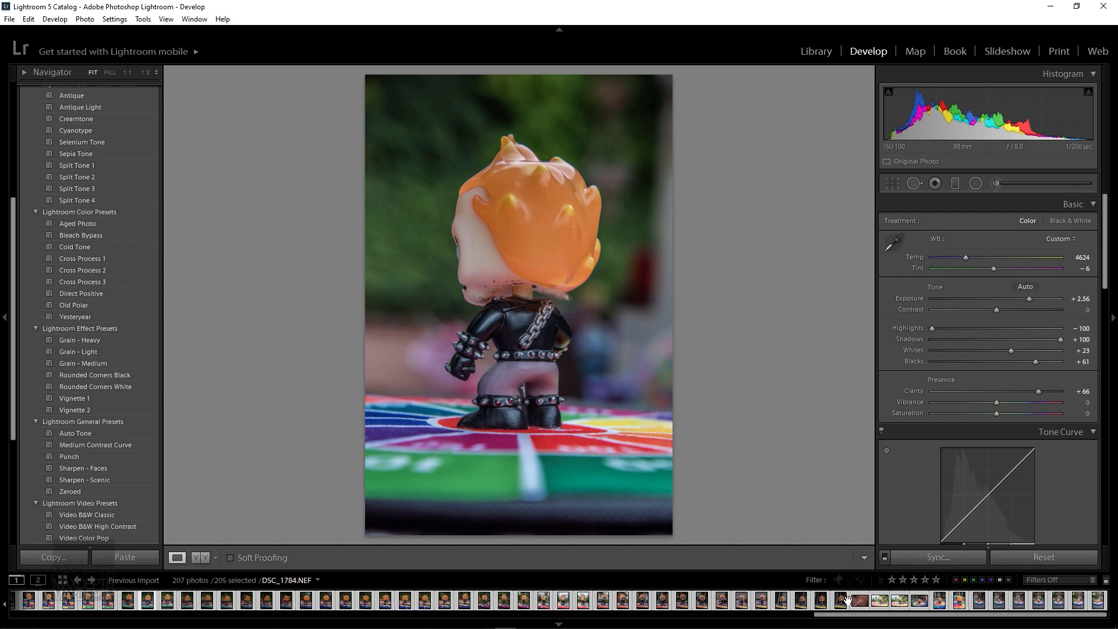
Select all photos of the import, starting from the first one, and open the export settings for them
drag(843, 611, 11, 545)
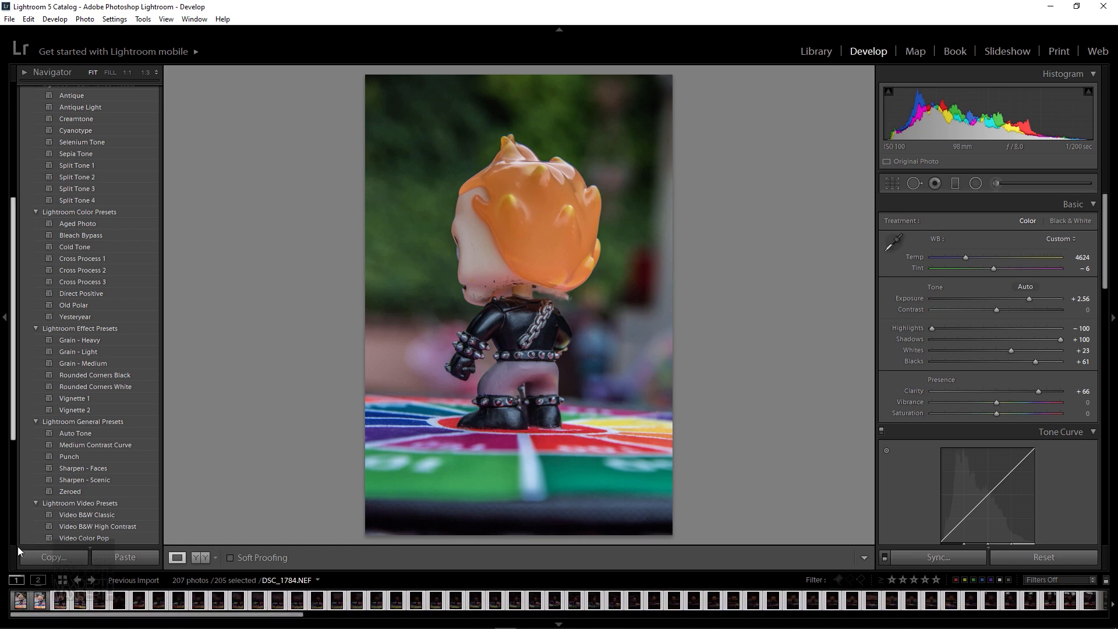
click(21, 604)
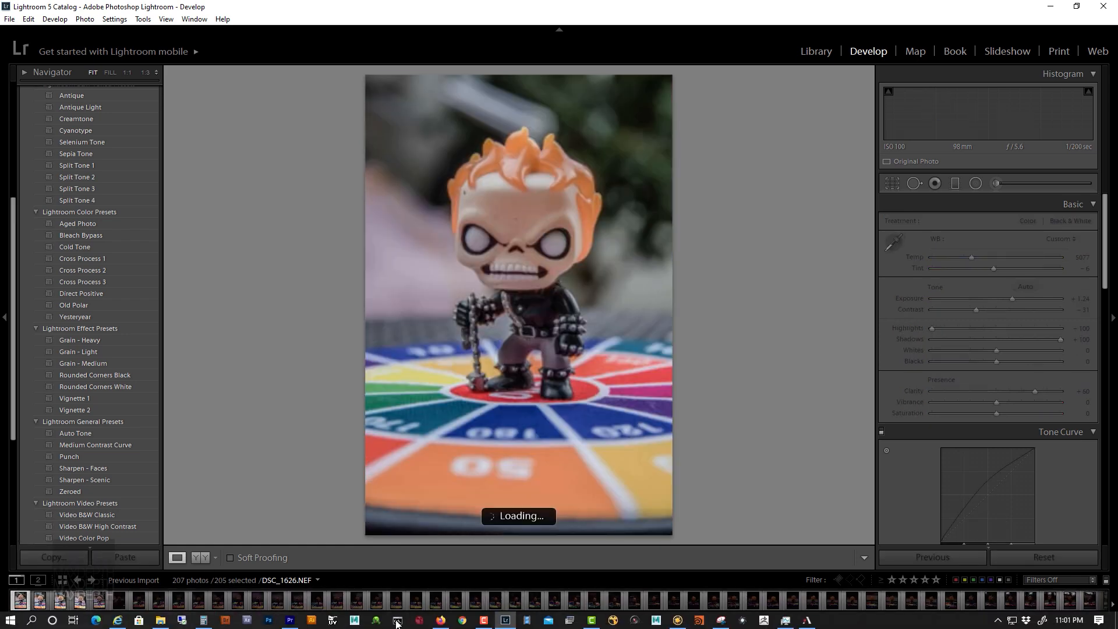
drag(252, 617, 1097, 617)
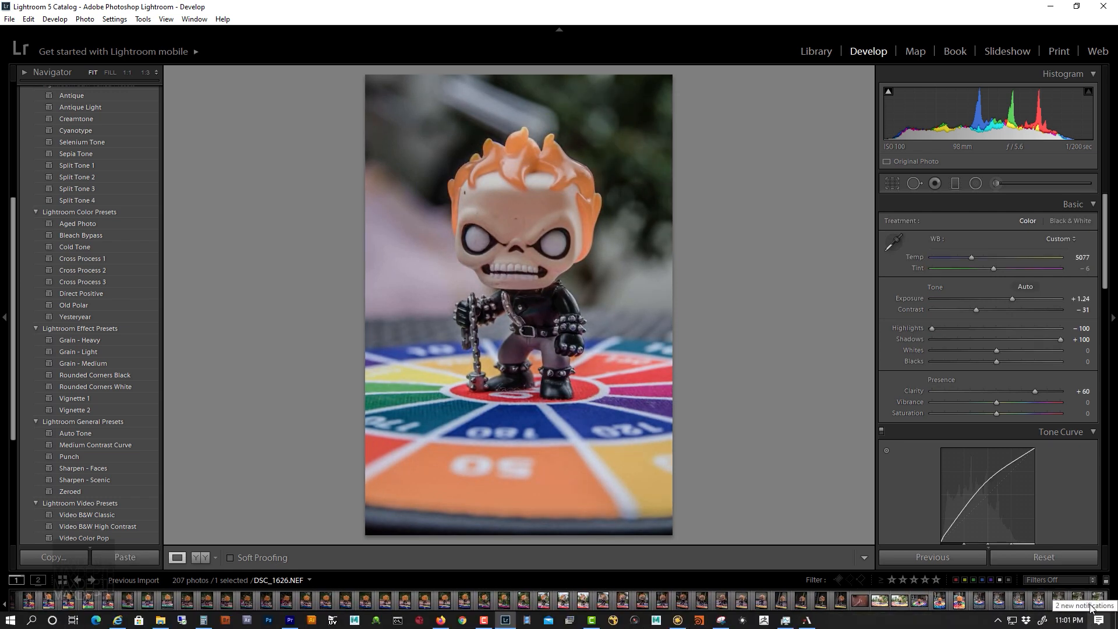
key(ctrl+a)
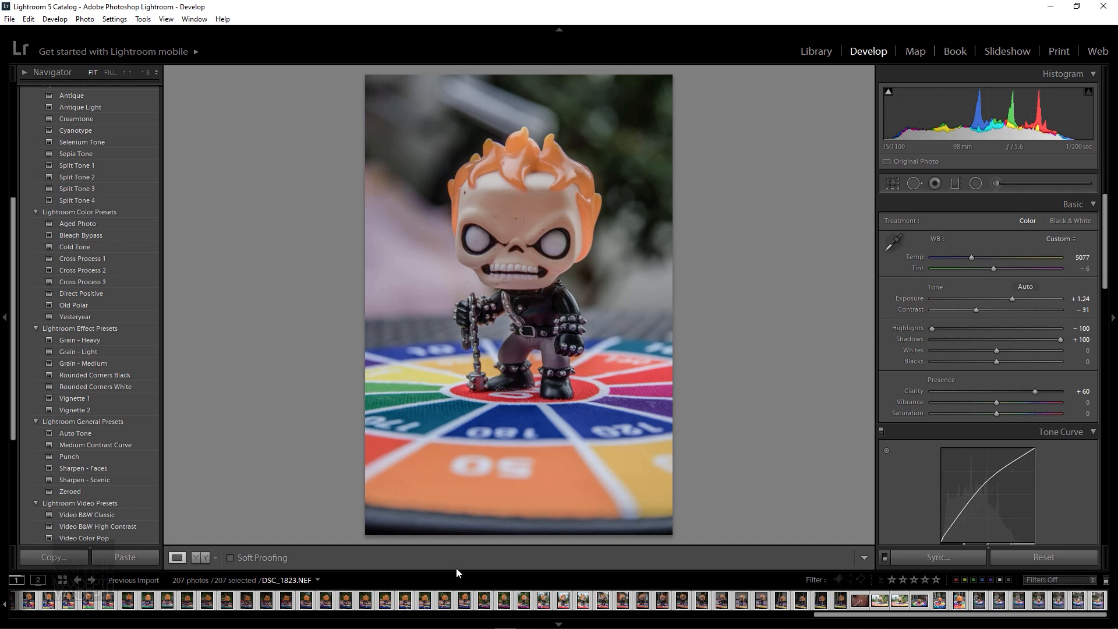
right_click(442, 602)
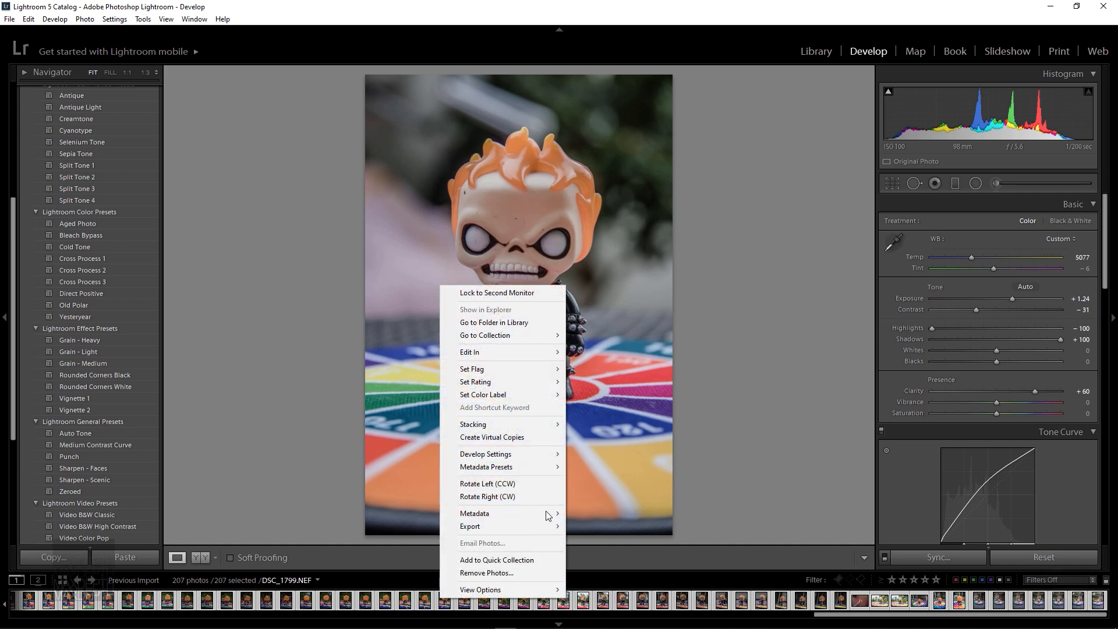
mouse_move(545, 531)
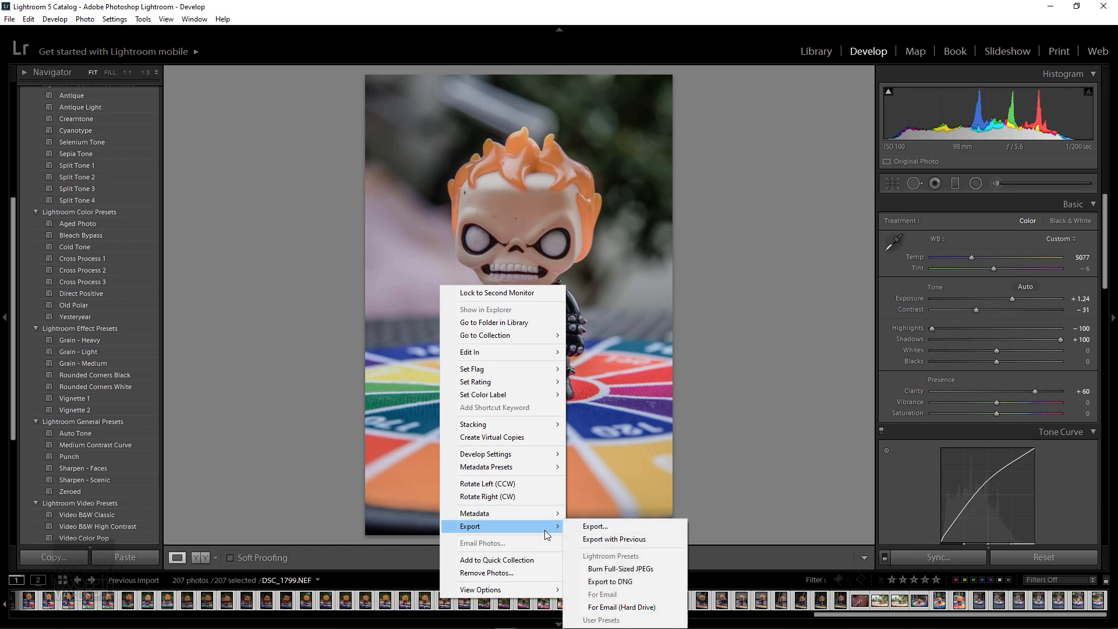
click(617, 530)
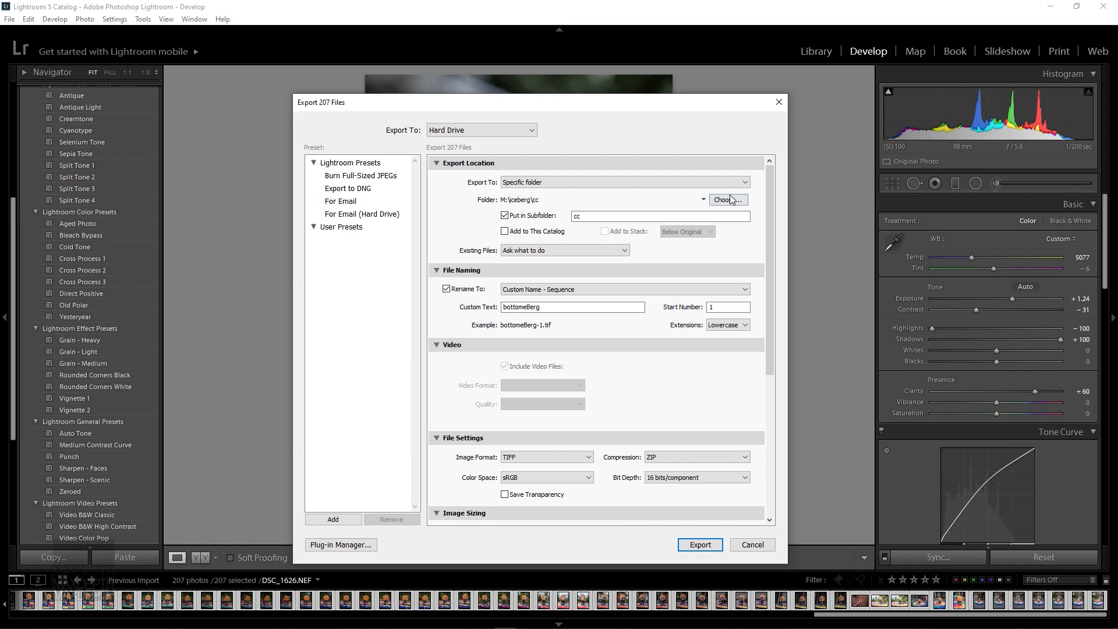
Browse for the export folder and create a new folder named CC inside MAXDEPTH\GH RC on drive M:
click(729, 200)
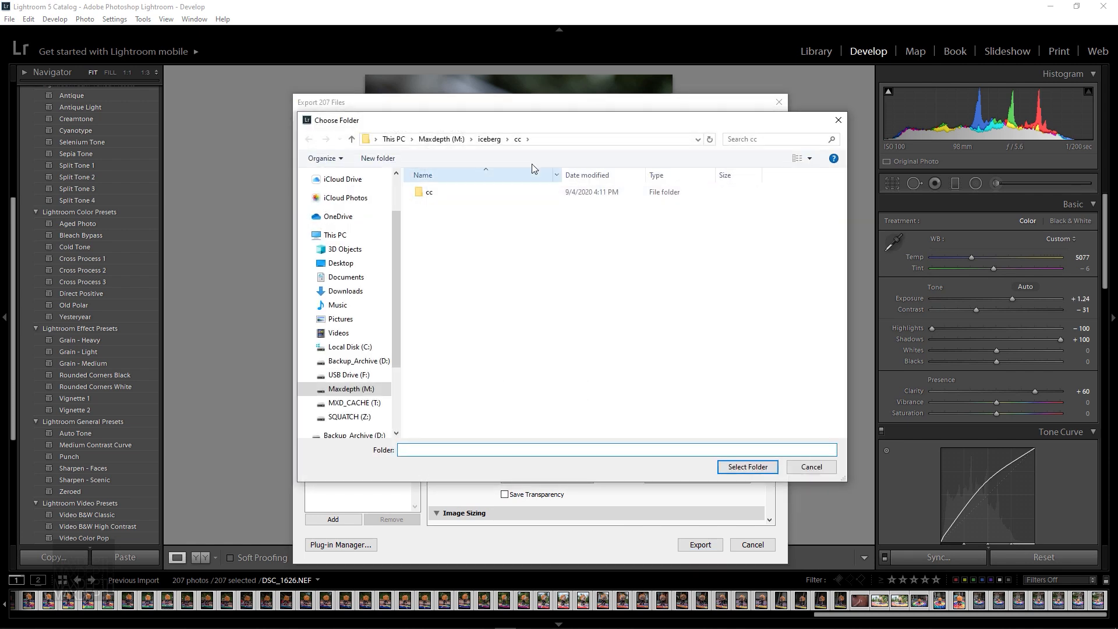
click(445, 140)
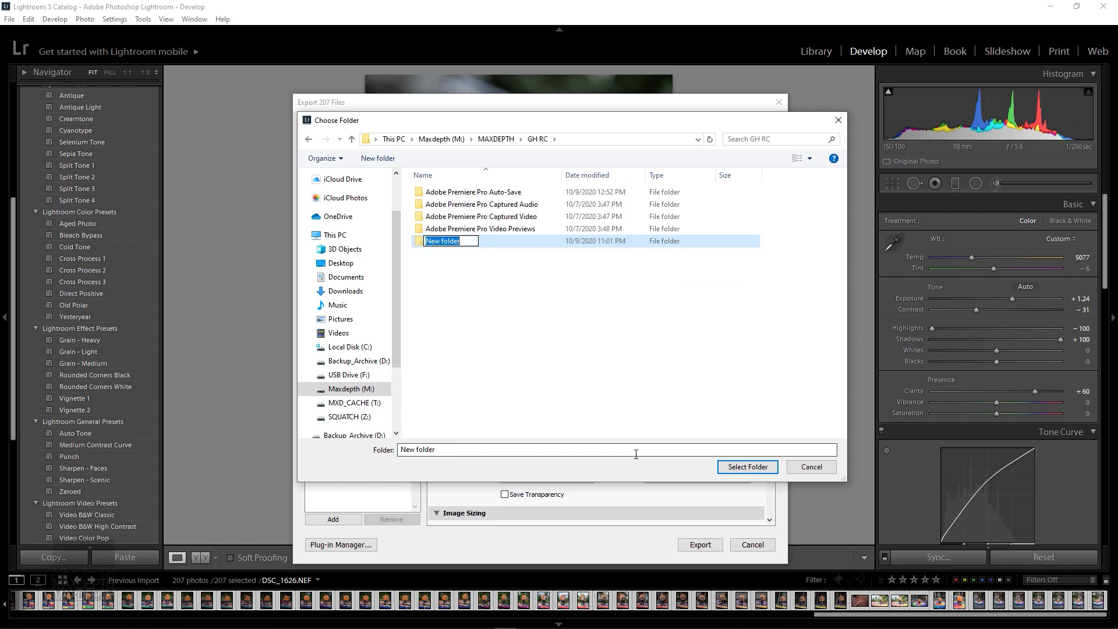
text(CC)
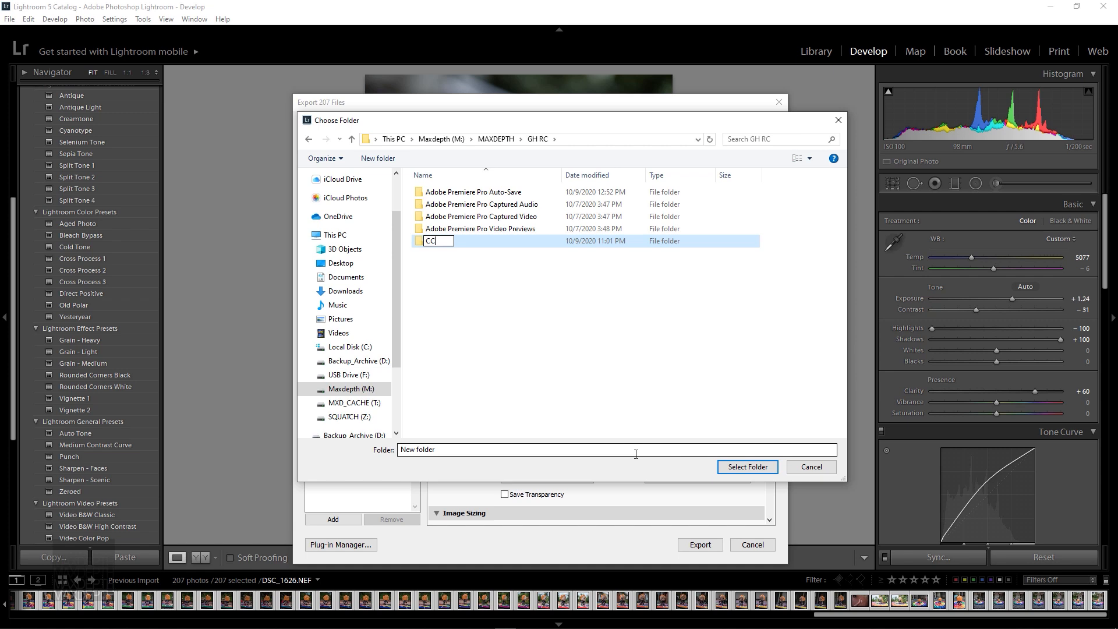
key(Return)
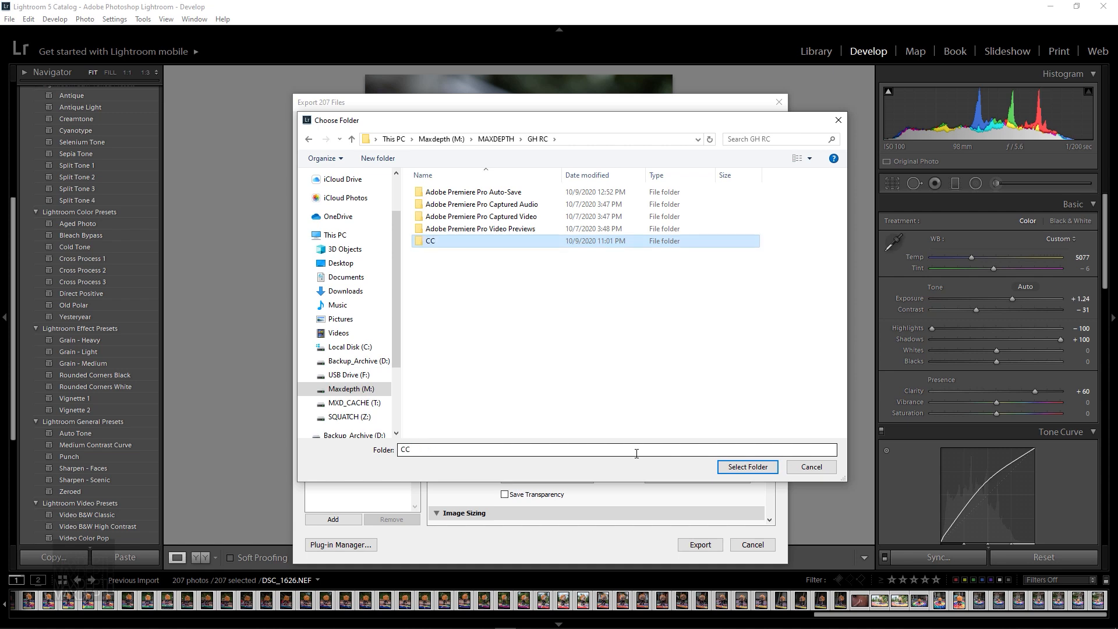
Choose the new CC folder as the export destination and set the custom file name text to RC_GH
double_click(431, 243)
click(746, 467)
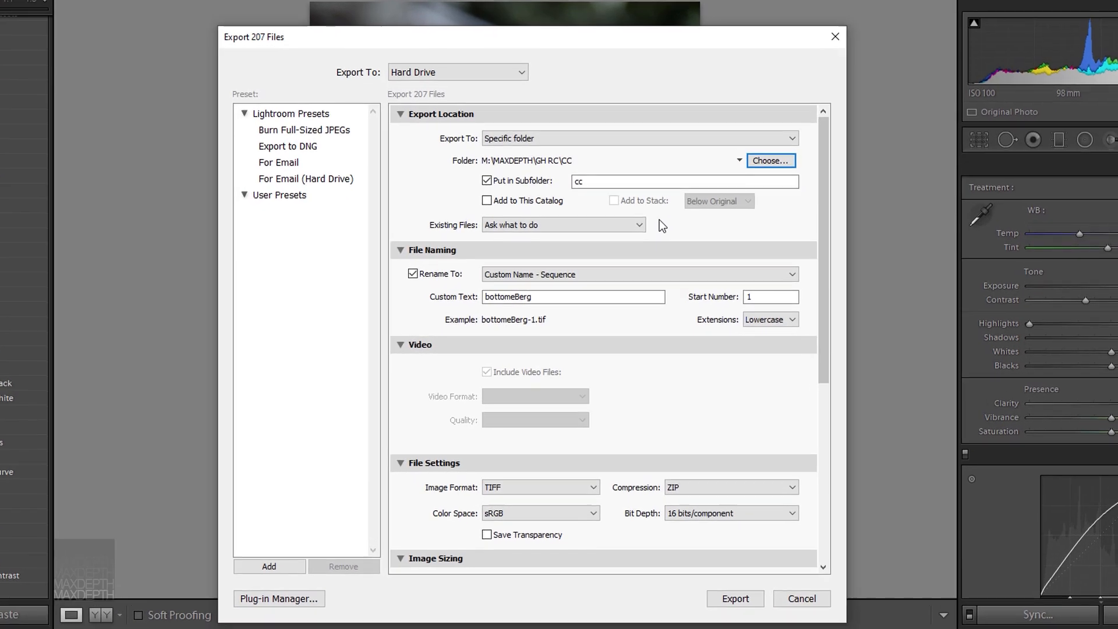
click(553, 297)
drag(568, 300, 430, 298)
text(RC_)
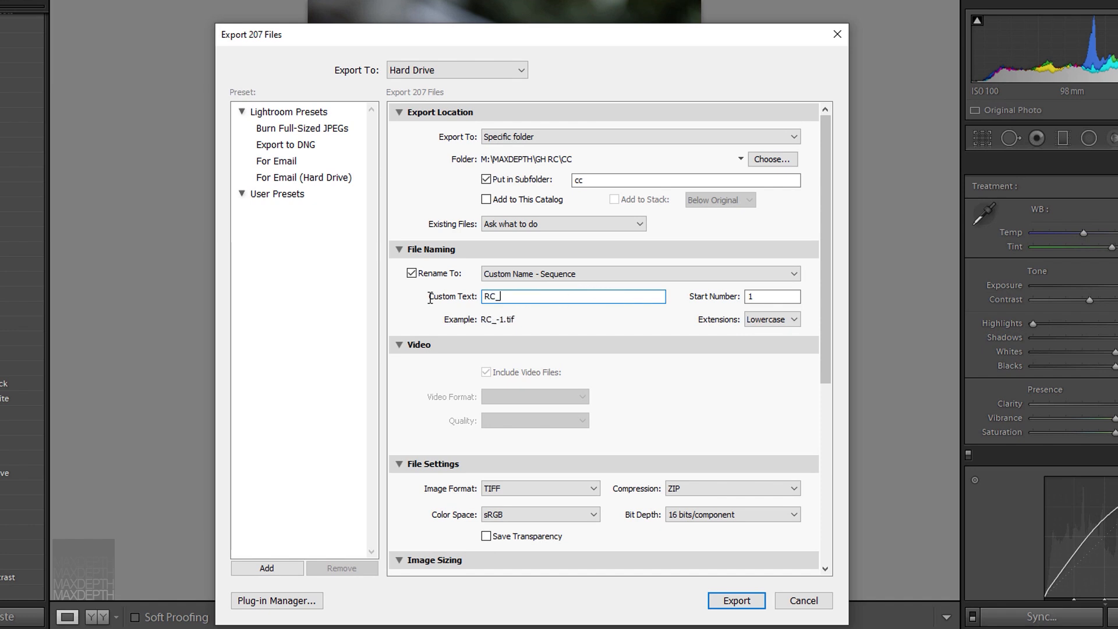
text(GH)
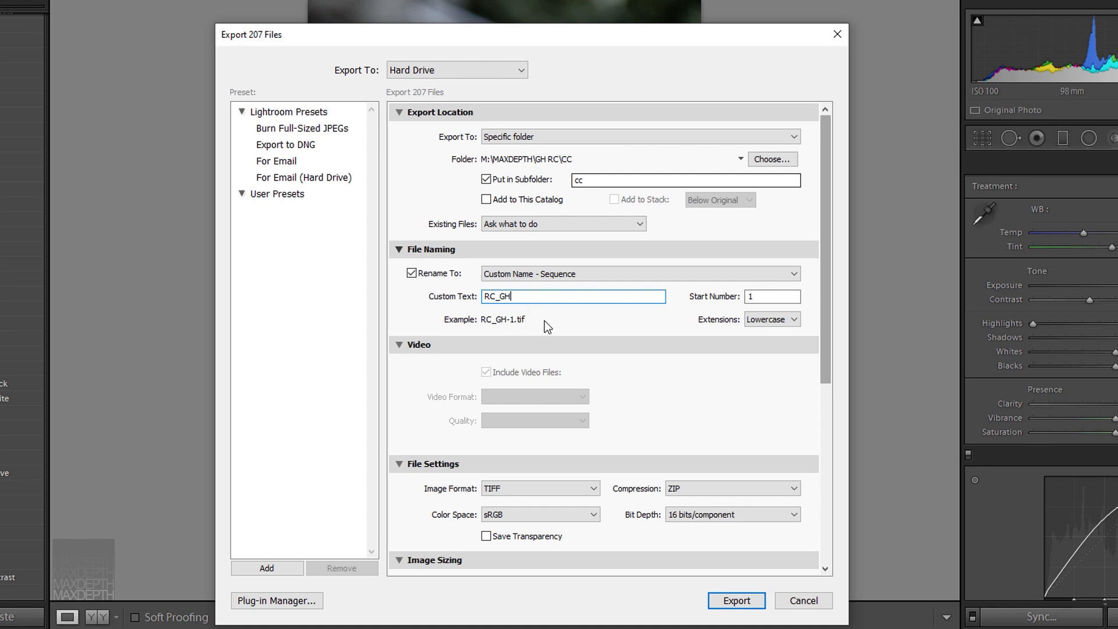
Keep the TIFF export at a bit depth of 16 bits/component with ZIP compression
scroll(650, 418, down, 5)
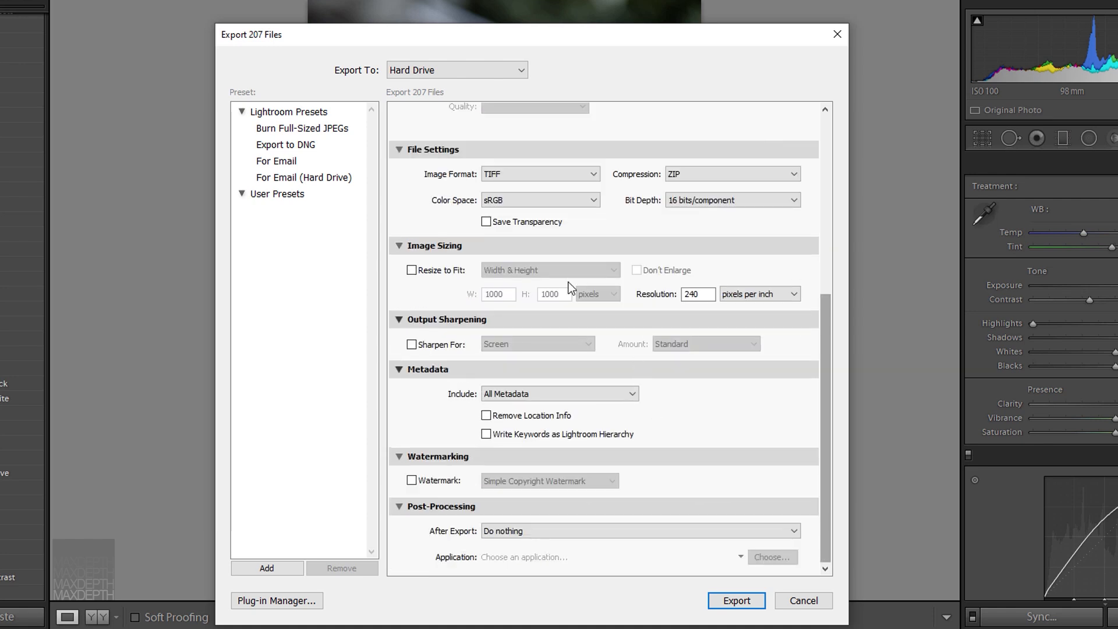
click(751, 201)
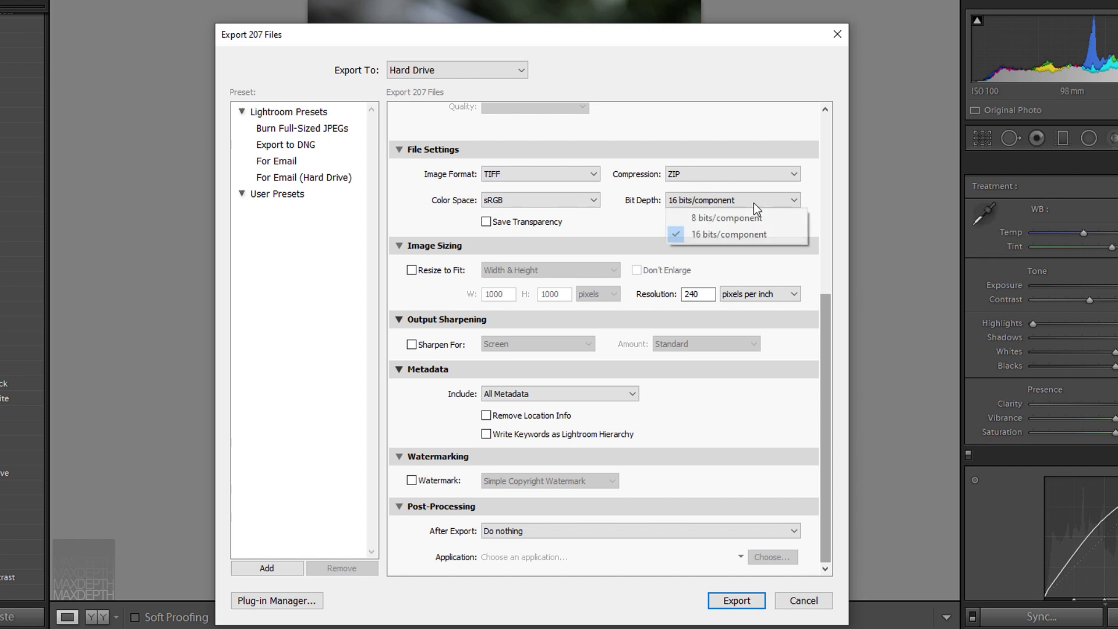
click(760, 236)
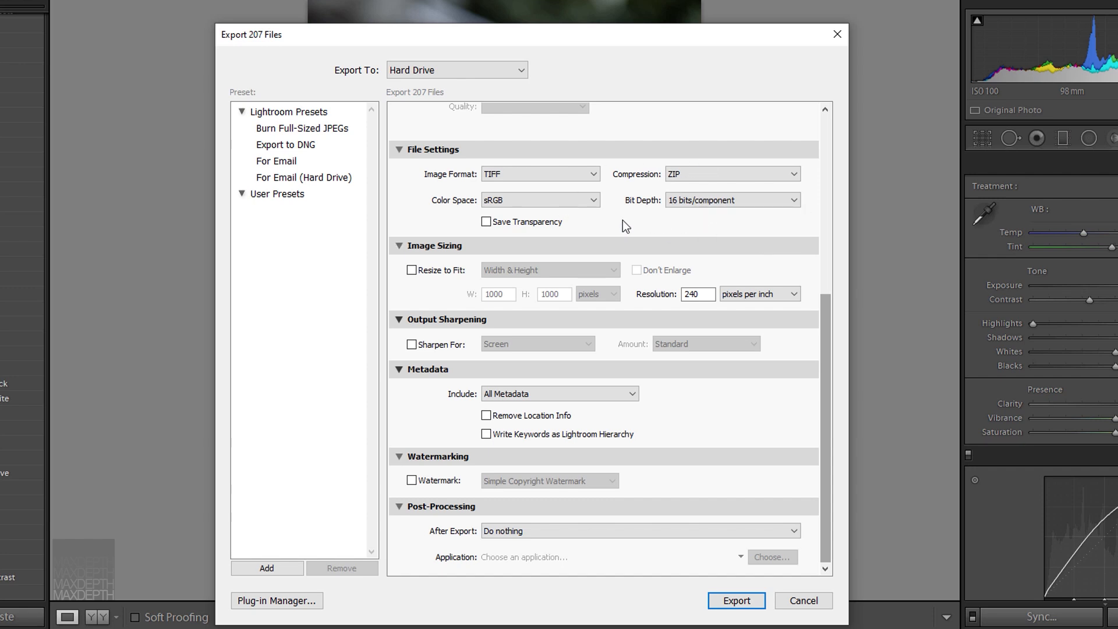
scroll(735, 503, up, 5)
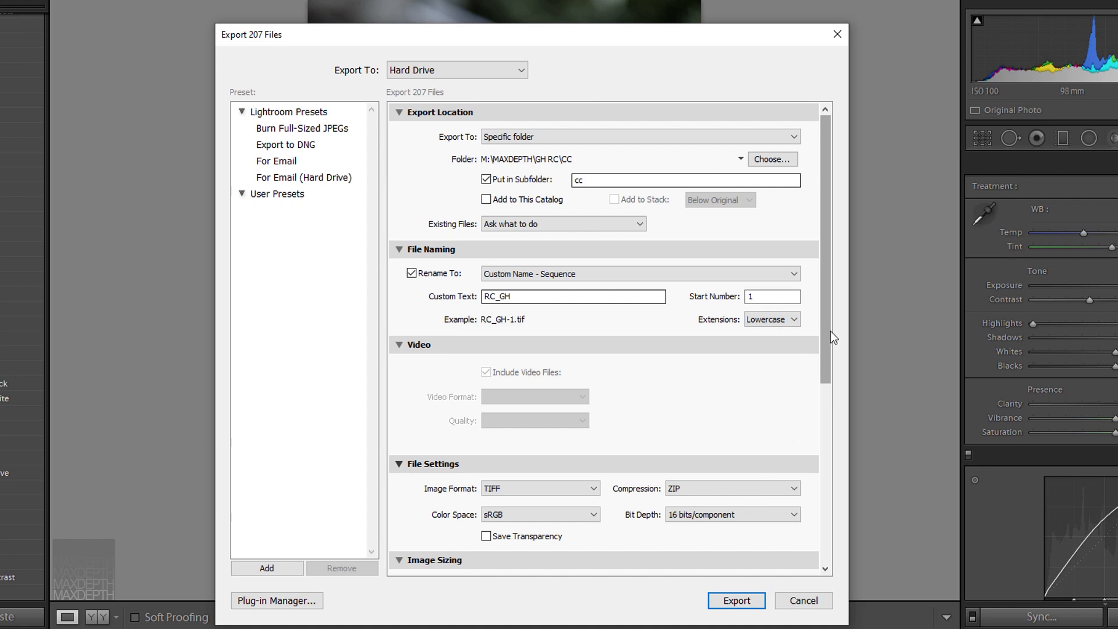
drag(824, 316, 820, 466)
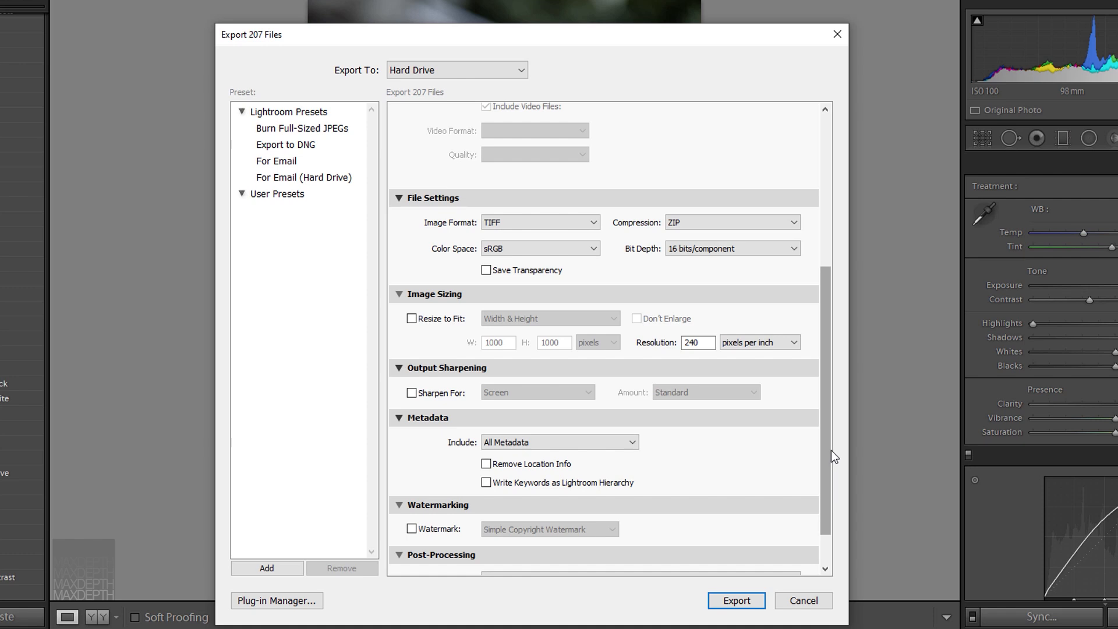
click(712, 222)
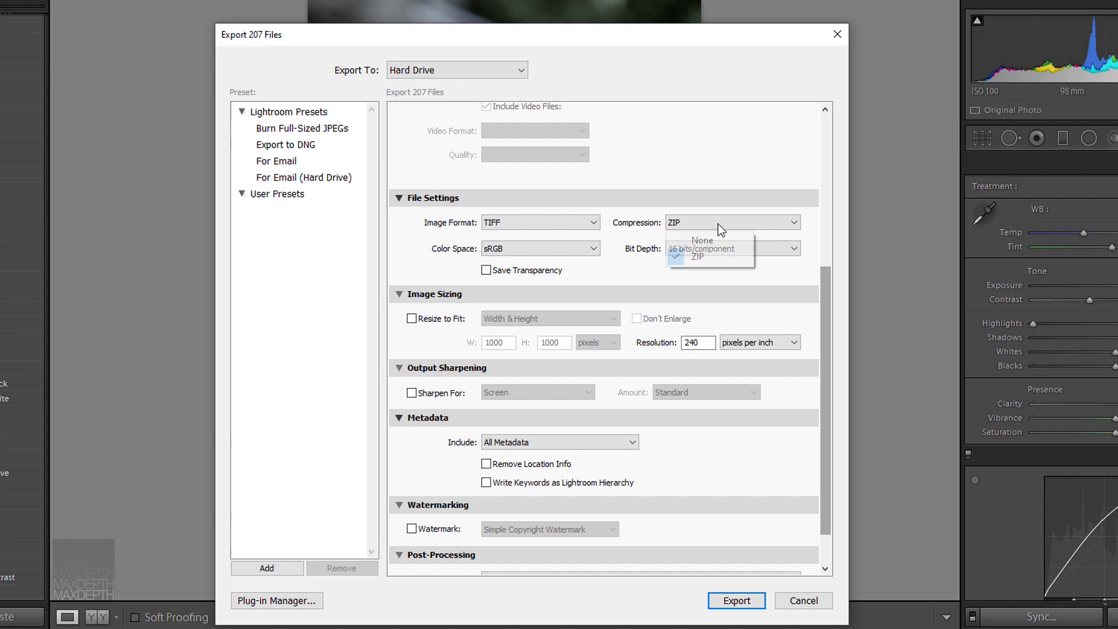
click(723, 257)
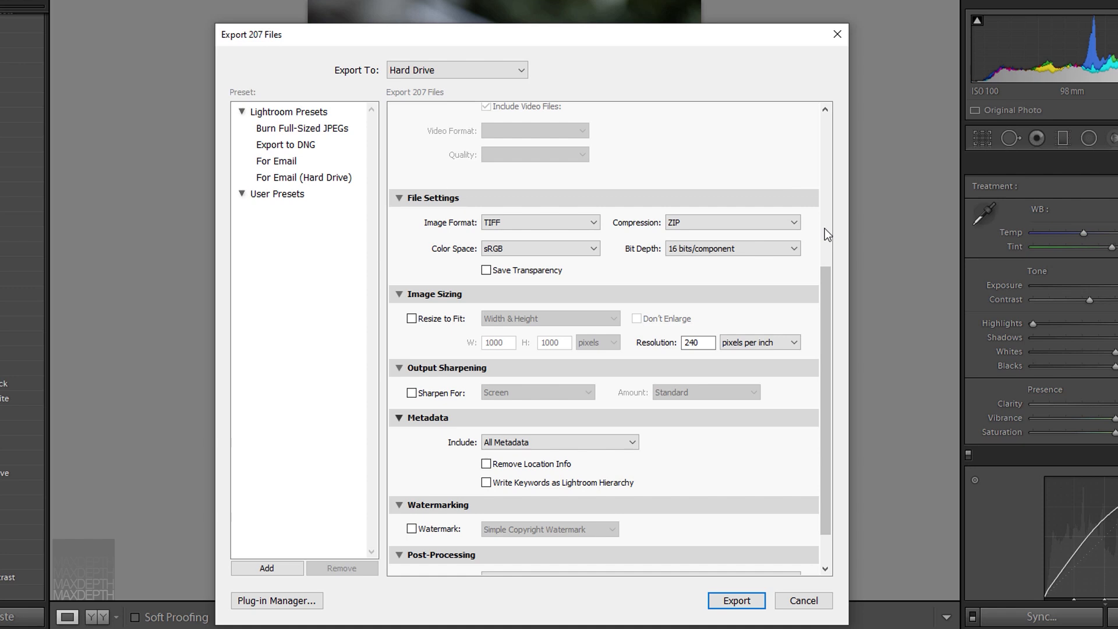
Include All Metadata in the exported files and start exporting the selected photos
scroll(806, 254, down, 2)
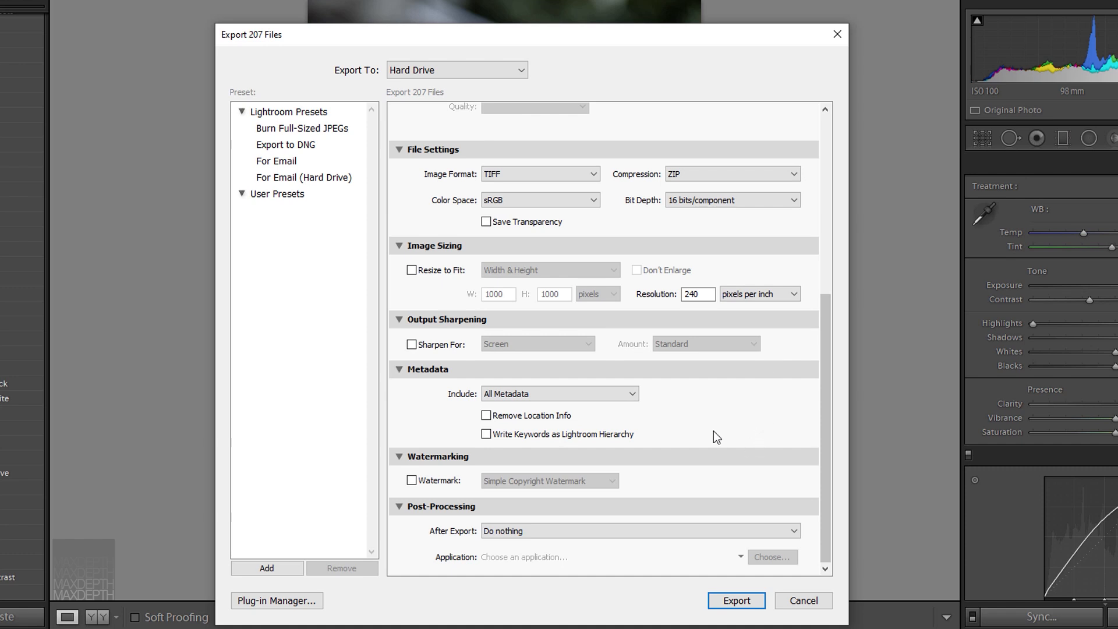
click(633, 397)
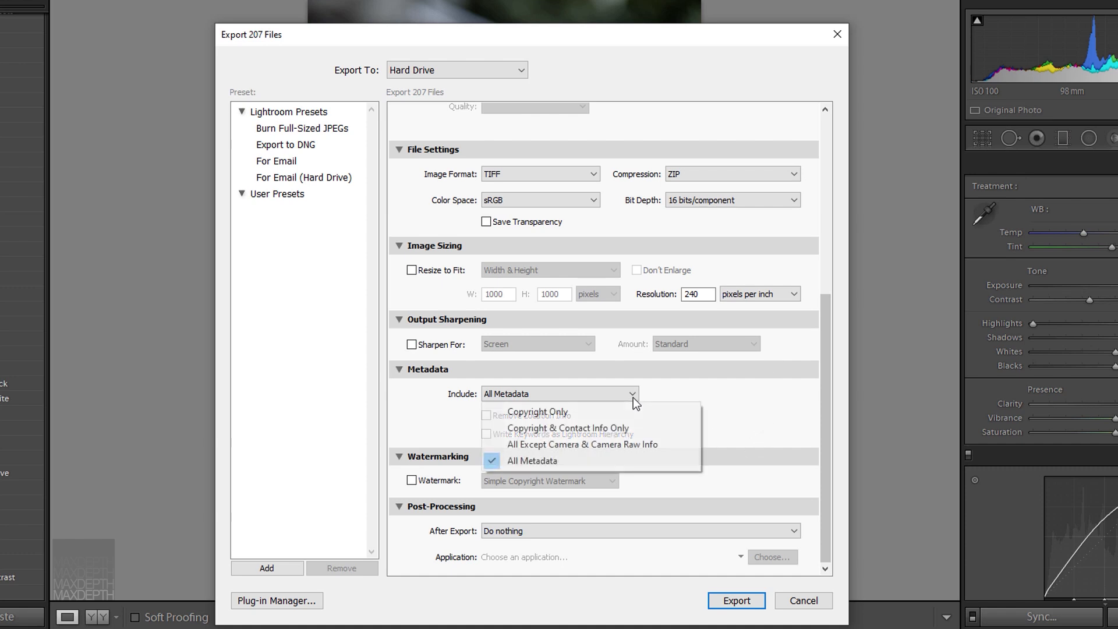
click(620, 459)
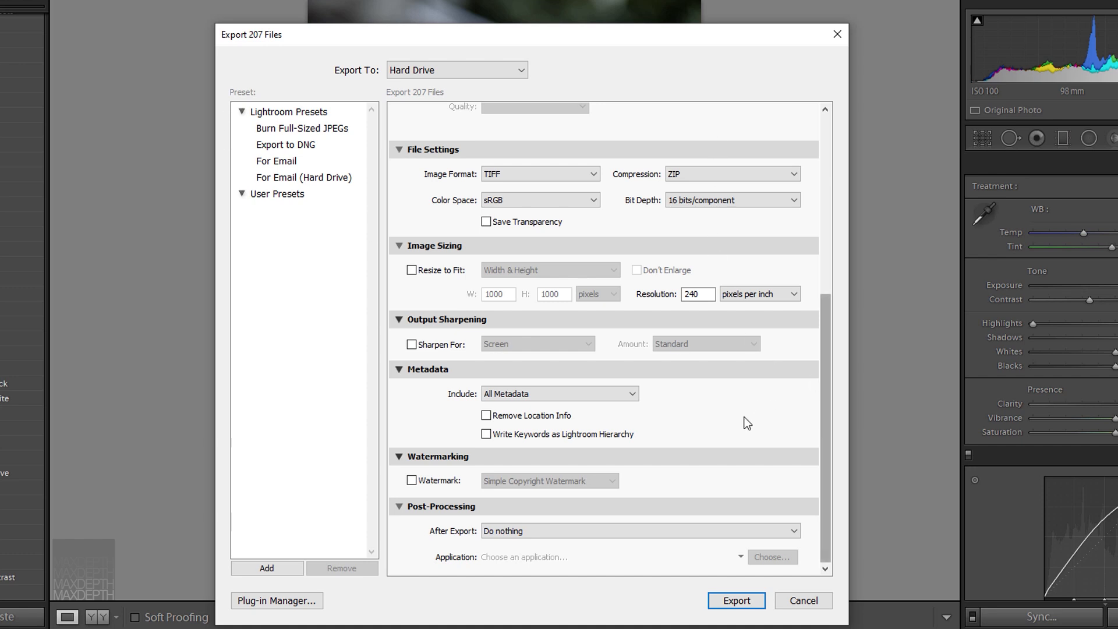
scroll(750, 460, up, 5)
scroll(750, 460, down, 5)
scroll(748, 442, up, 5)
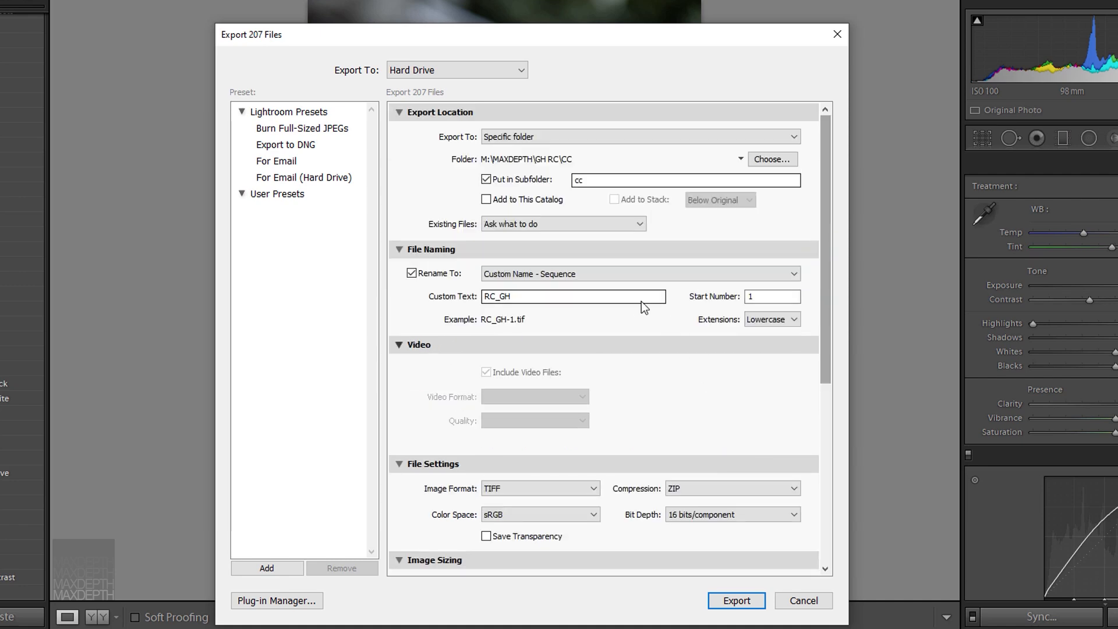
click(726, 599)
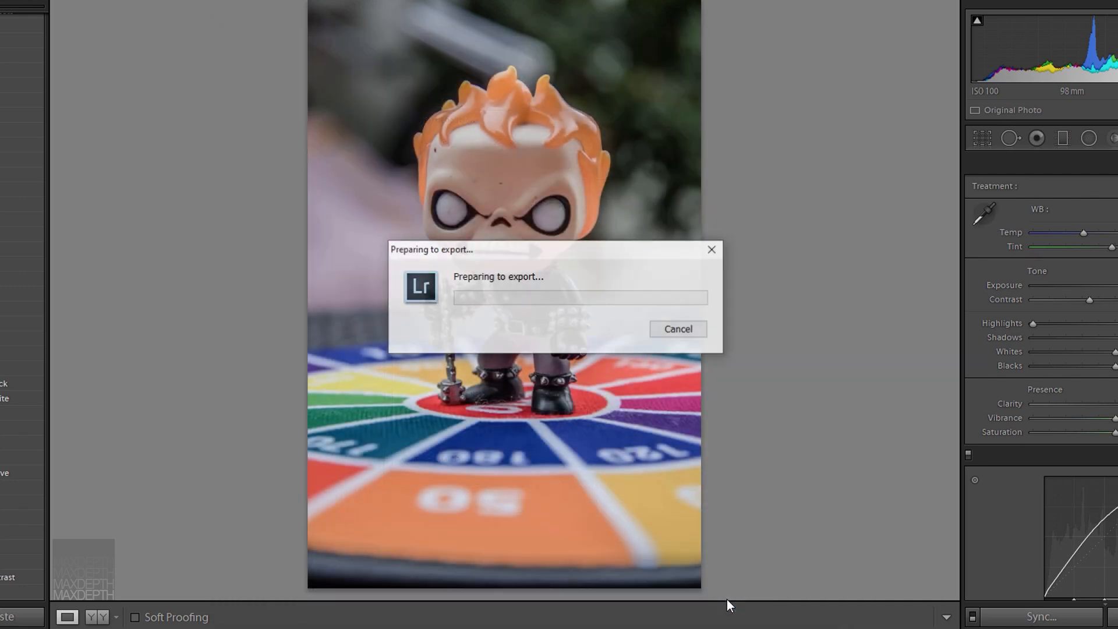
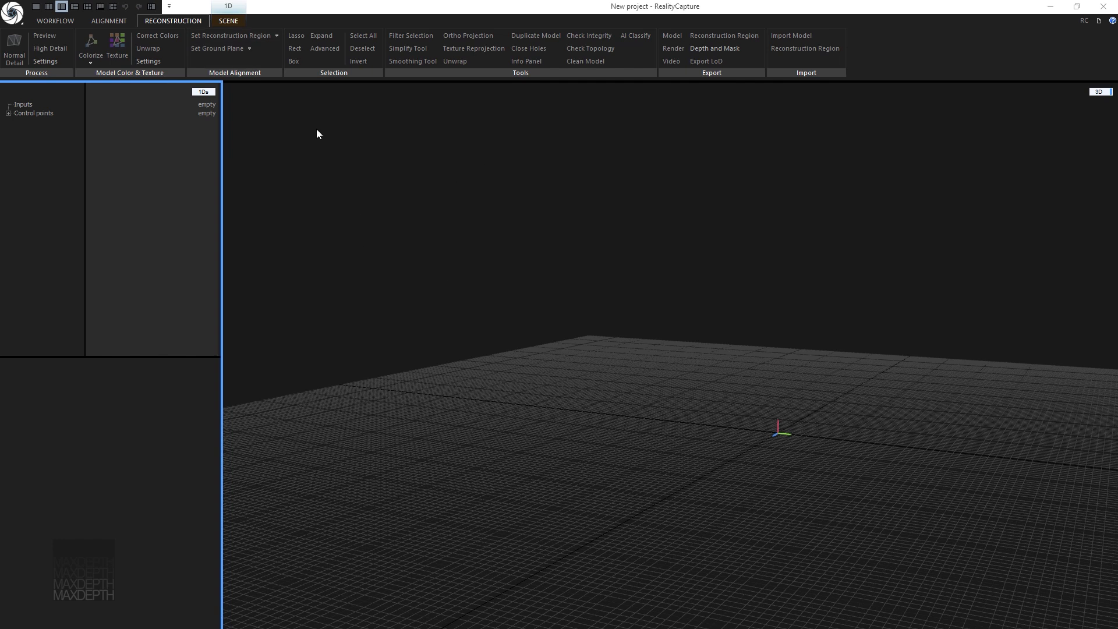
Switch to RealityCapture and arrange the workspace as a scene list with one 3D view and three 2D views
click(75, 7)
click(88, 7)
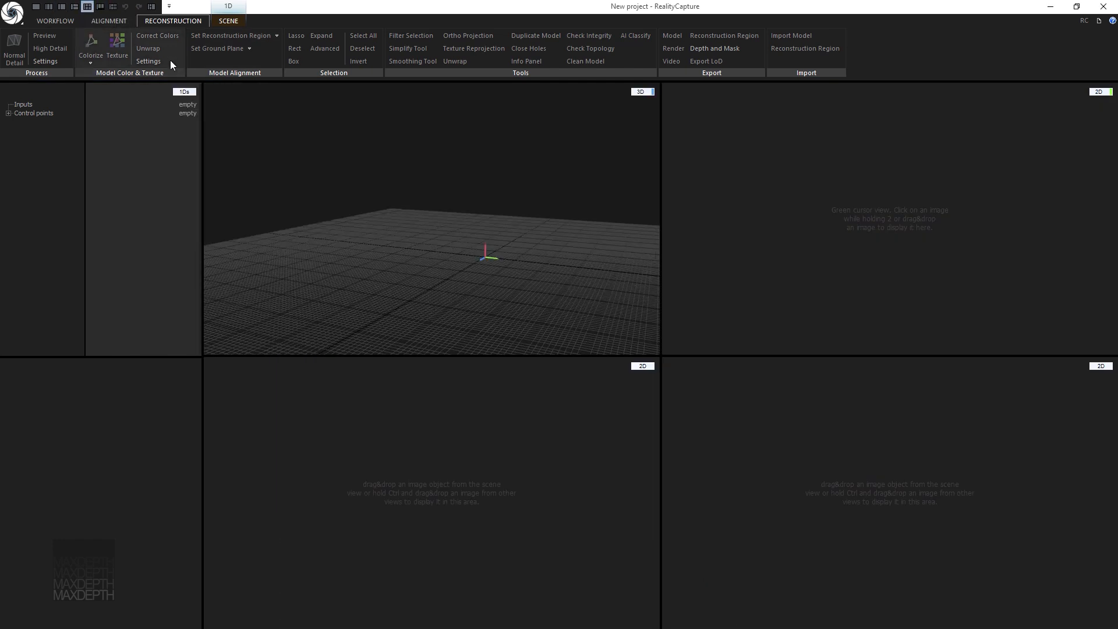
click(104, 10)
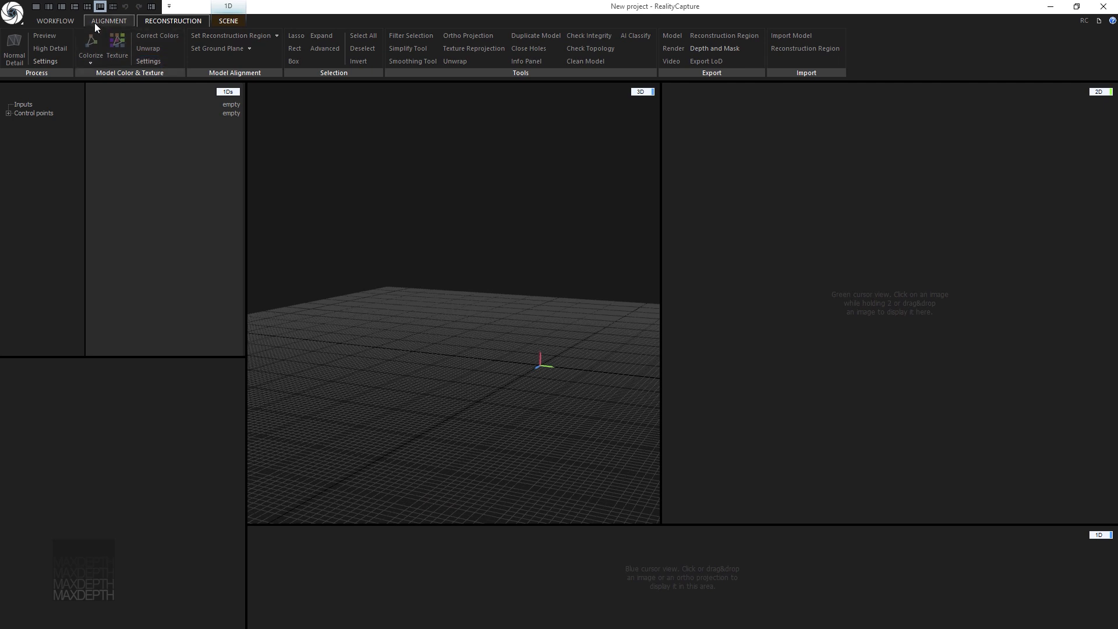
click(87, 9)
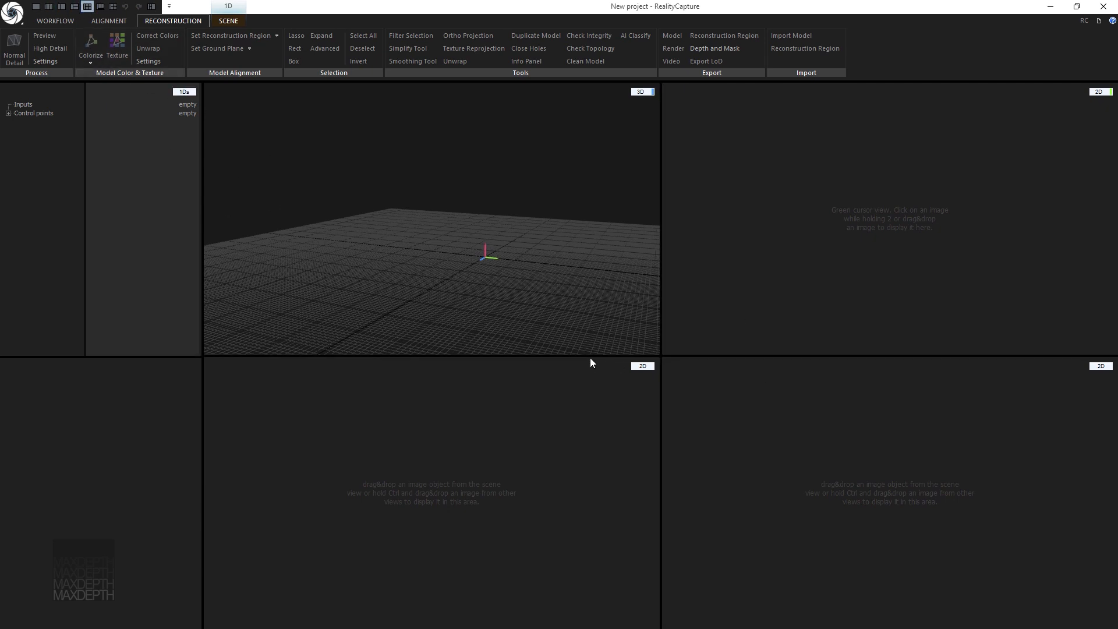
Add all images from RC_GH-1.tif through RC_GH-996.tif in the CCv002\cc folder to the project, using the original 16-bit files without conversion
click(58, 20)
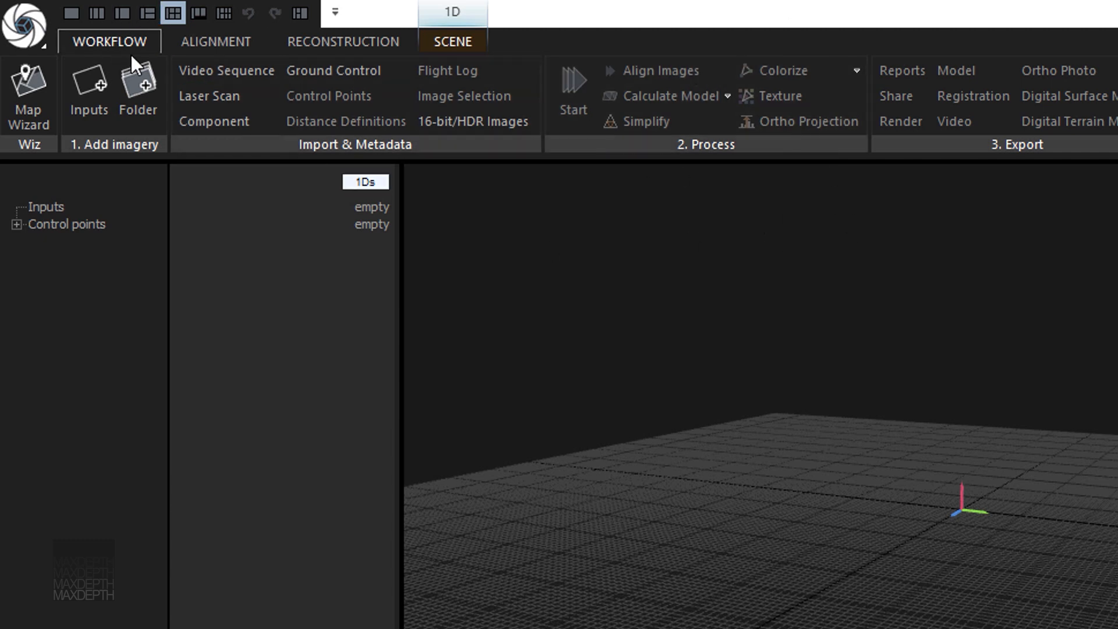
click(385, 73)
click(94, 105)
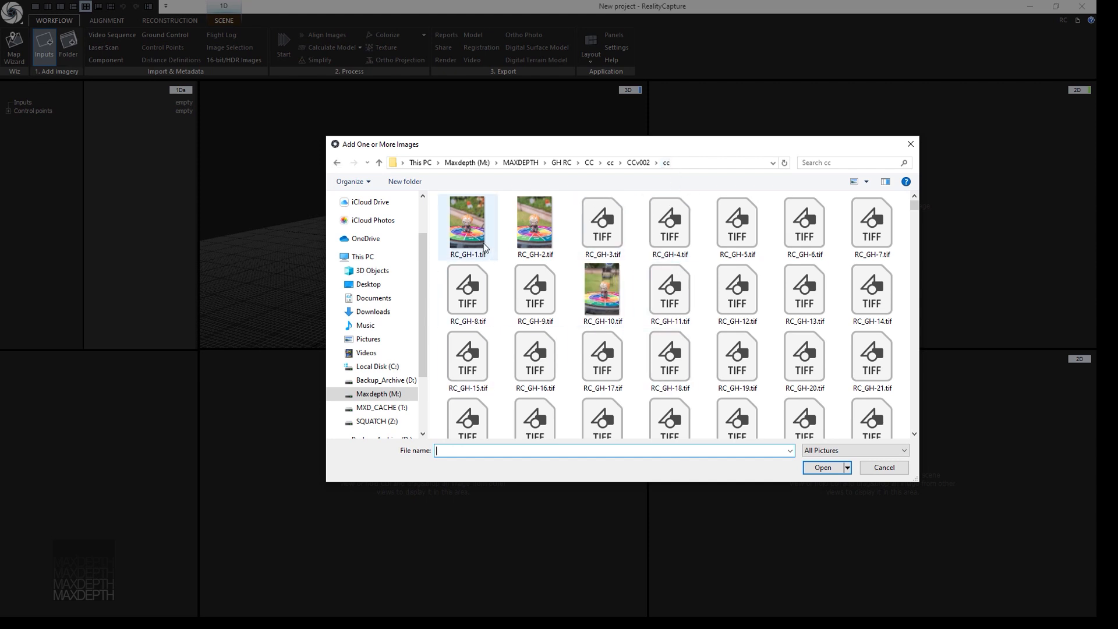
click(467, 224)
drag(913, 206, 923, 440)
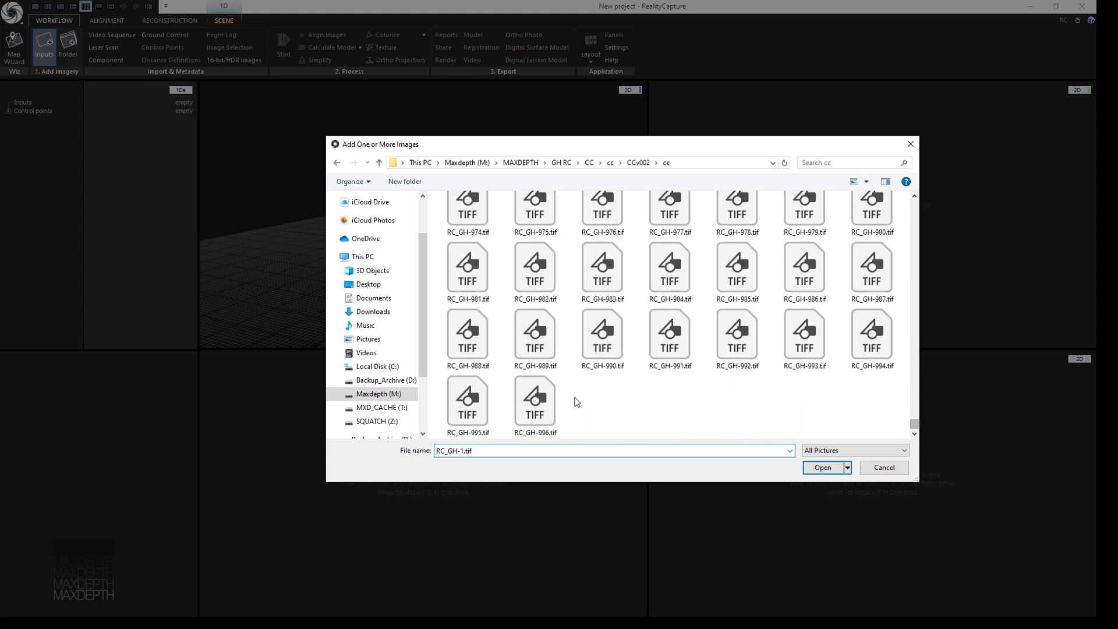
shift+click(535, 407)
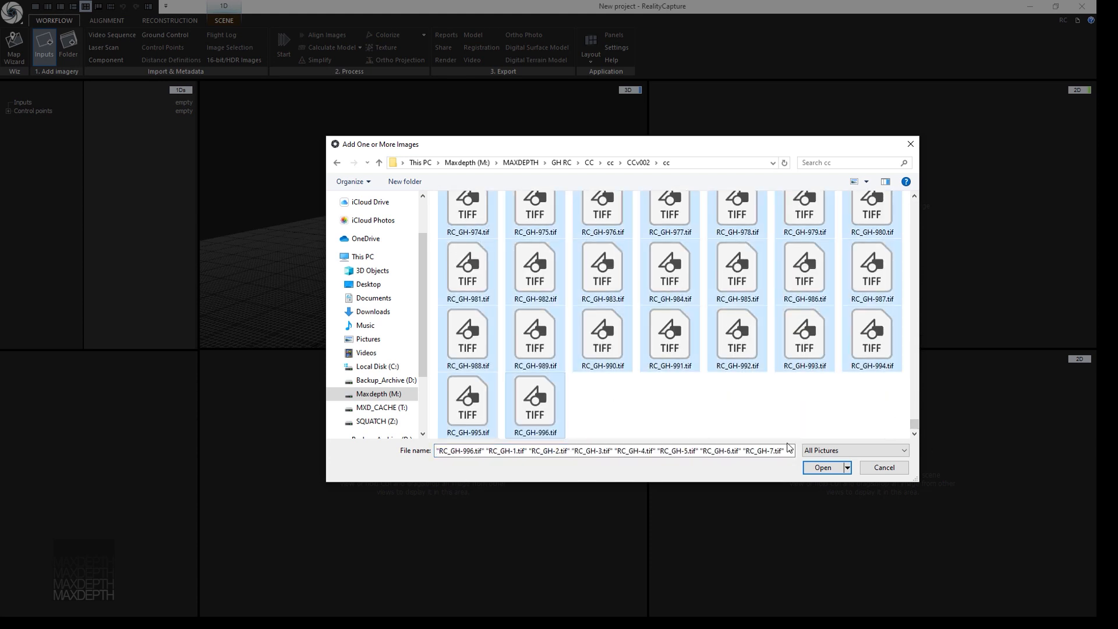
click(822, 466)
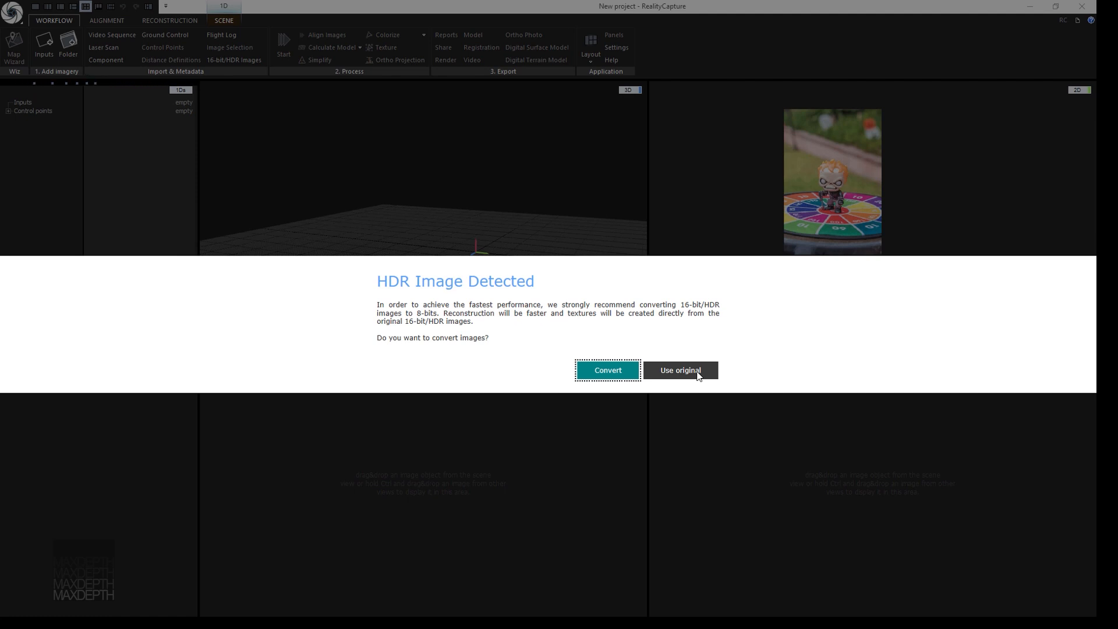
click(698, 373)
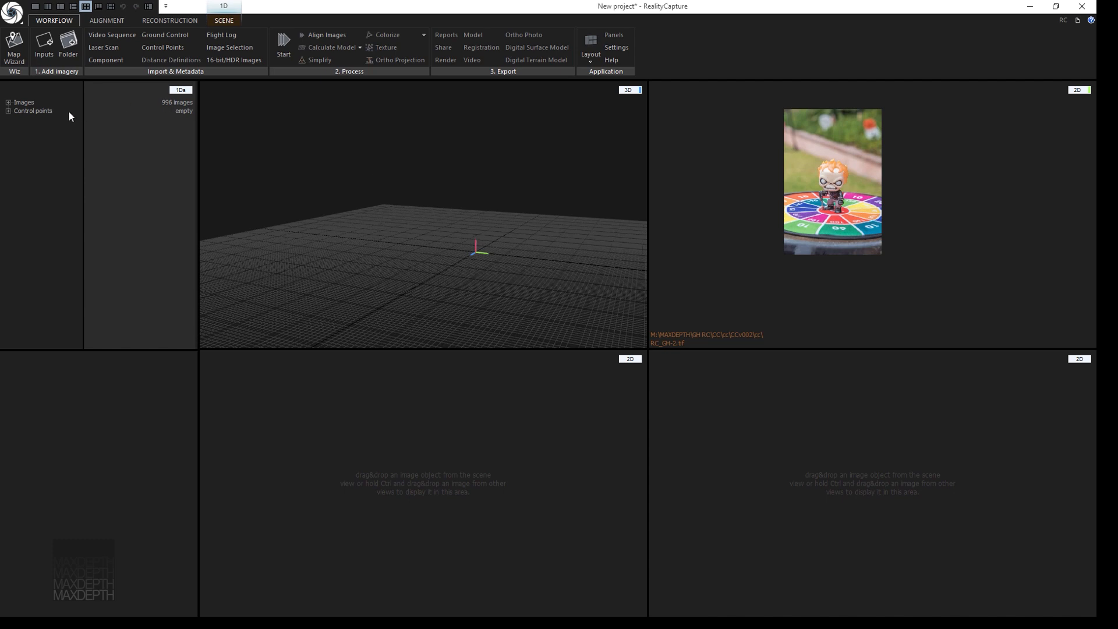
Expand the imported images list, widen its pane, and examine the focal lengths recorded for the images
click(8, 102)
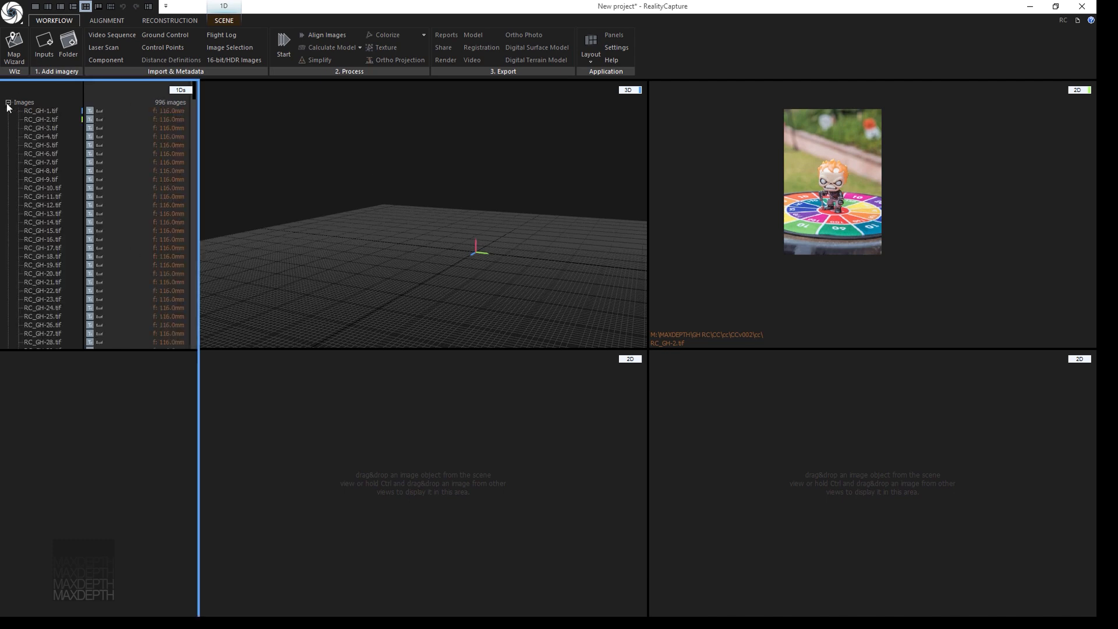
drag(198, 176, 310, 185)
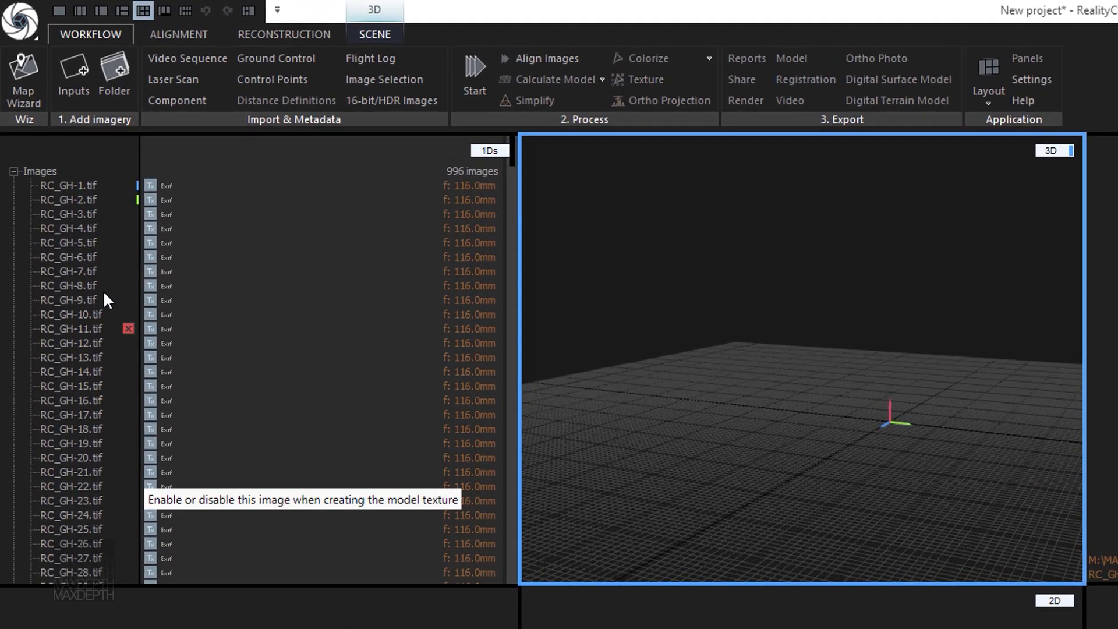
mouse_move(169, 190)
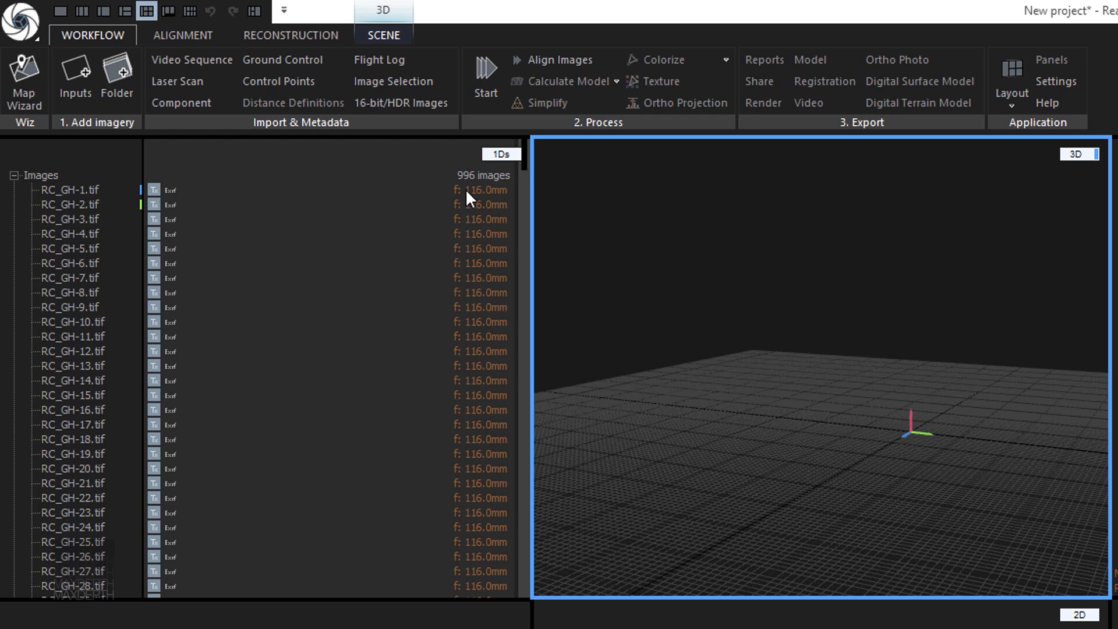
scroll(462, 390, down, 20)
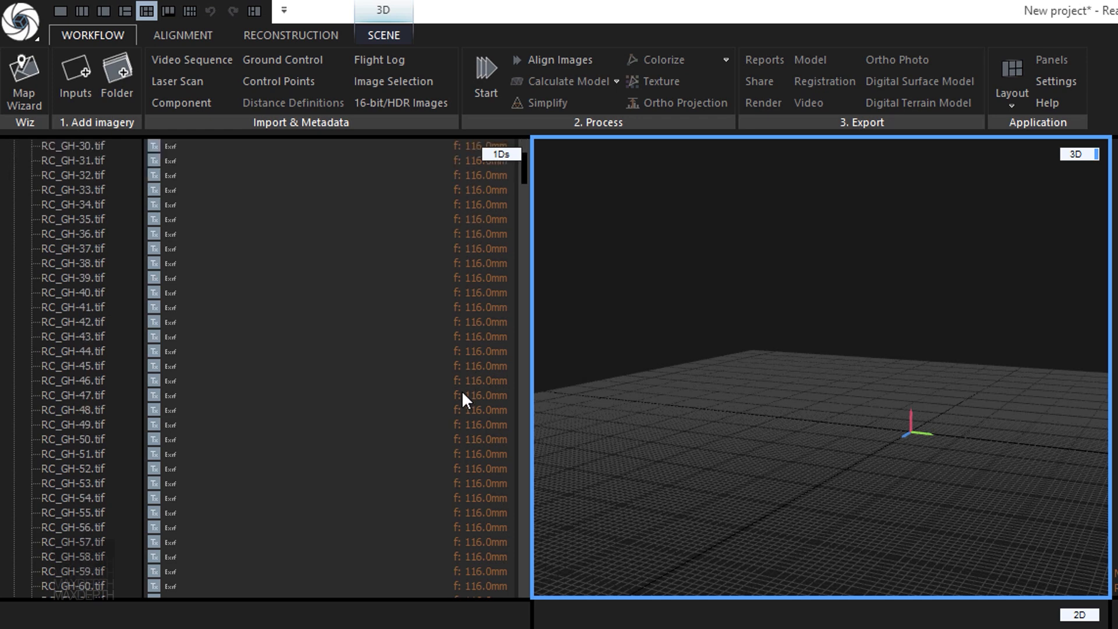
scroll(466, 366, down, 20)
scroll(469, 358, up, 20)
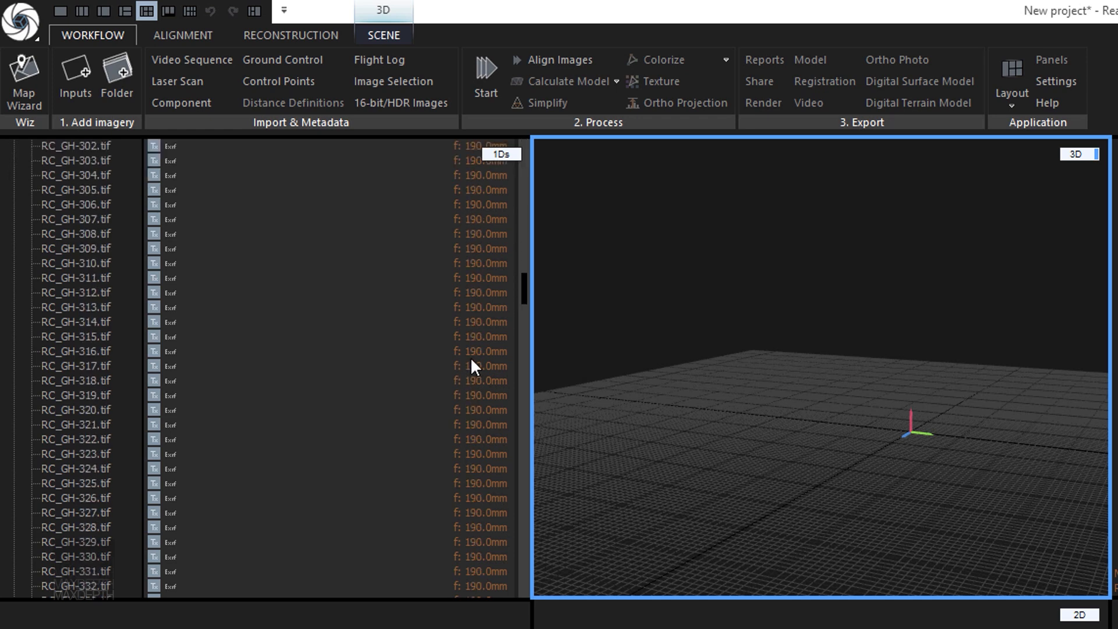
scroll(464, 346, up, 20)
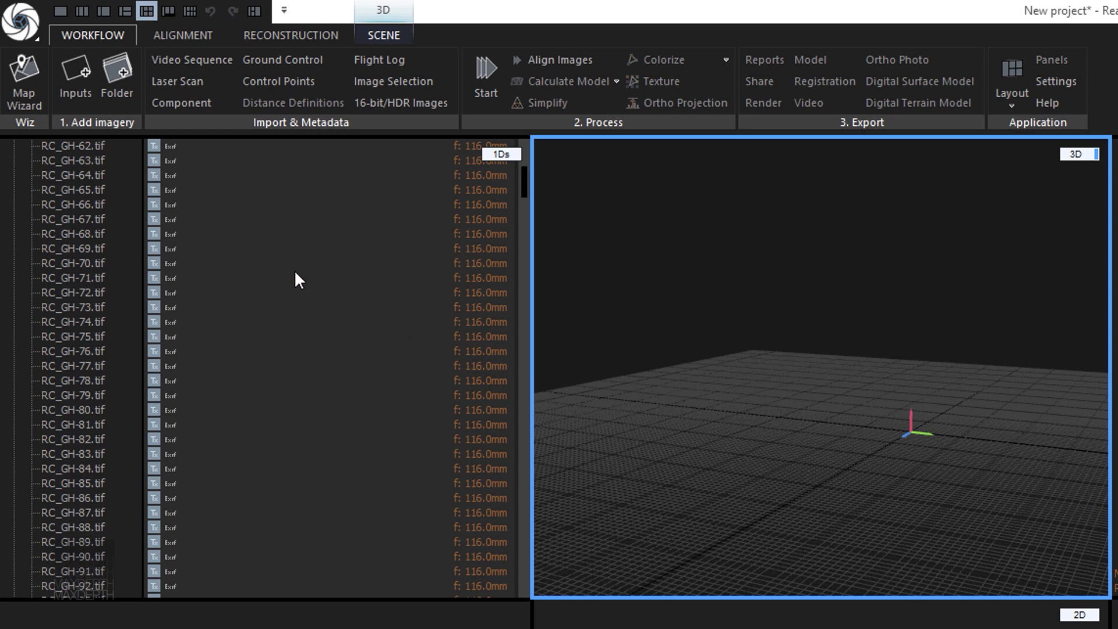
scroll(256, 265, up, 15)
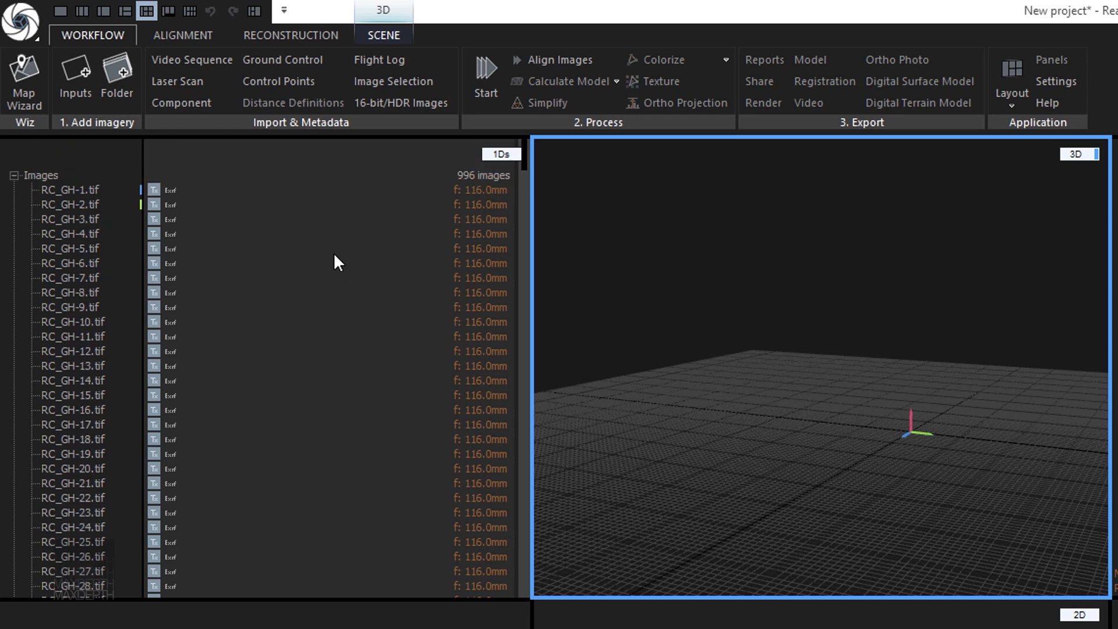
scroll(152, 252, down, 13)
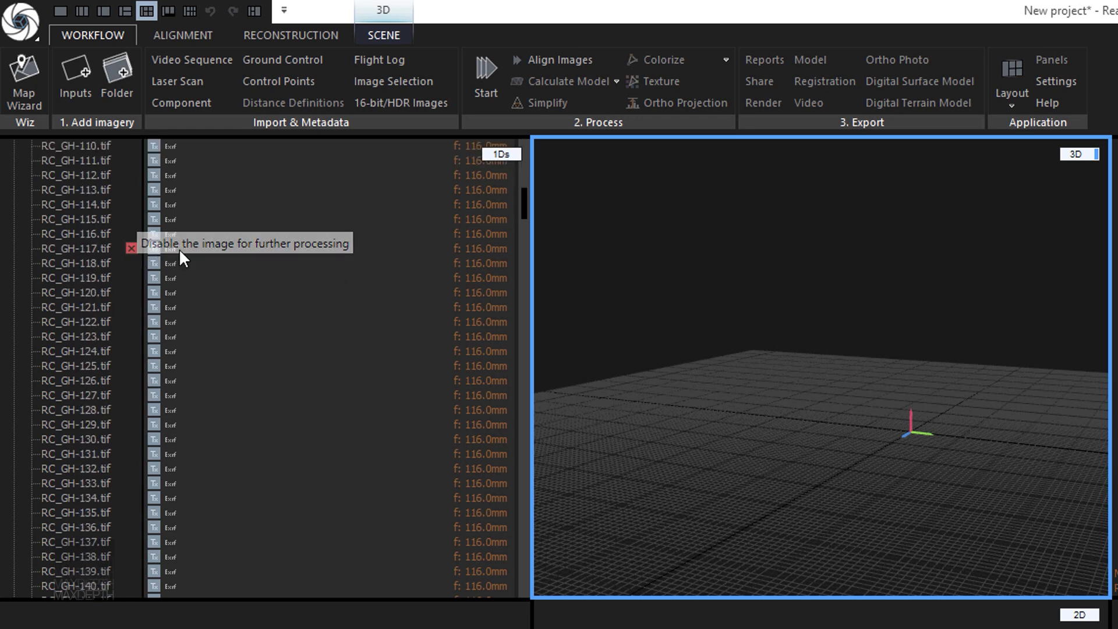
scroll(236, 269, up, 15)
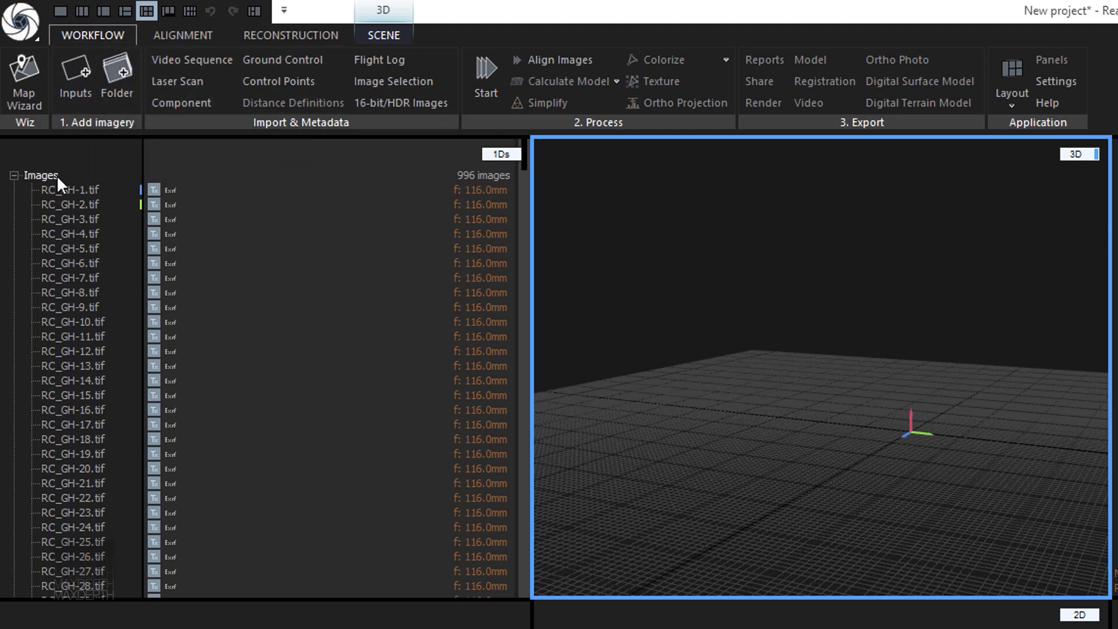
Align all 996 imported images to build the sparse point cloud of the figure
click(175, 38)
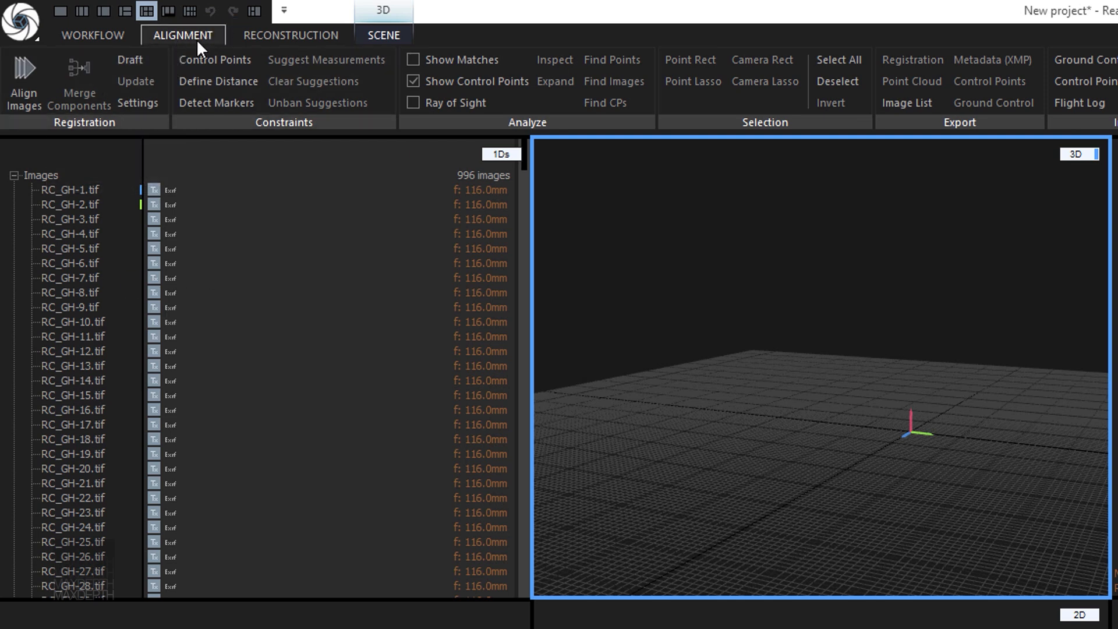
click(24, 68)
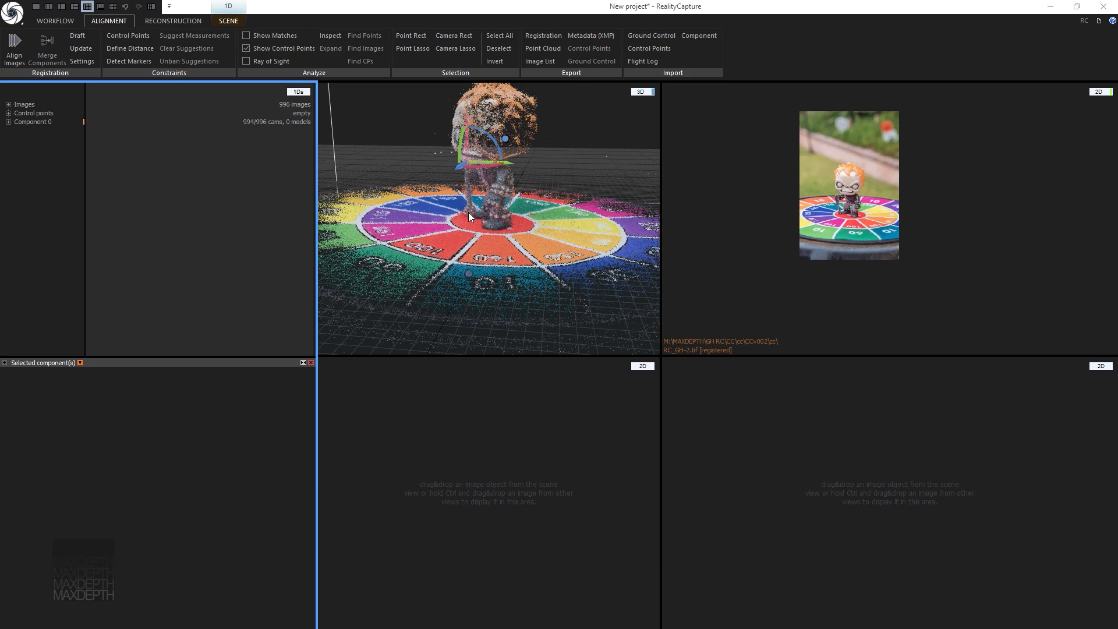
drag(395, 285, 483, 274)
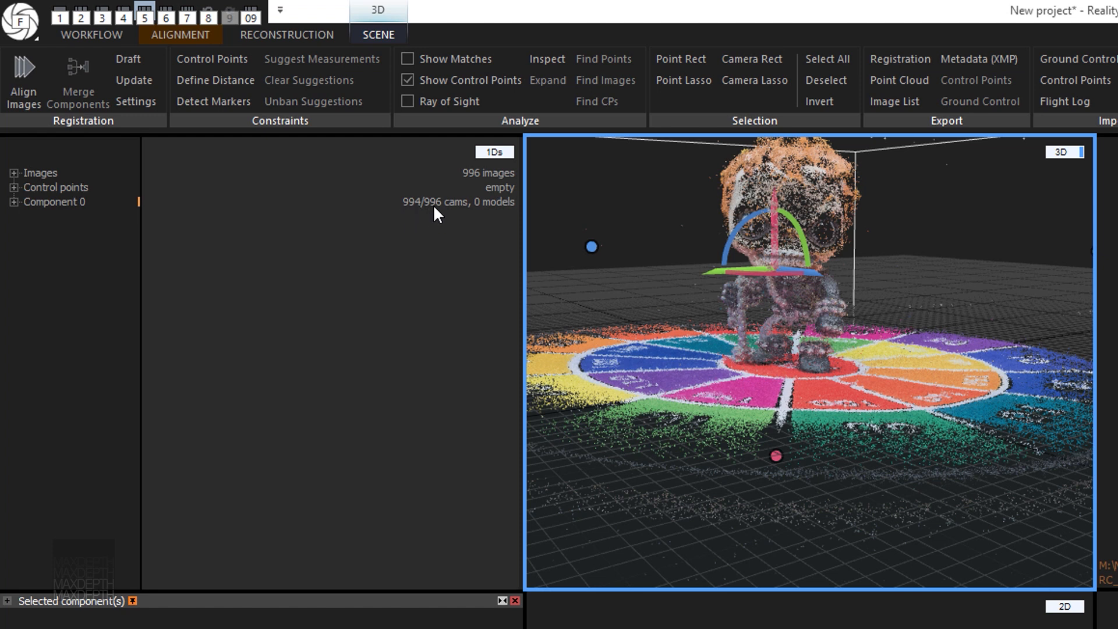
Expand the aligned component in the scene list and examine its point cloud and registered cameras from several angles
click(13, 202)
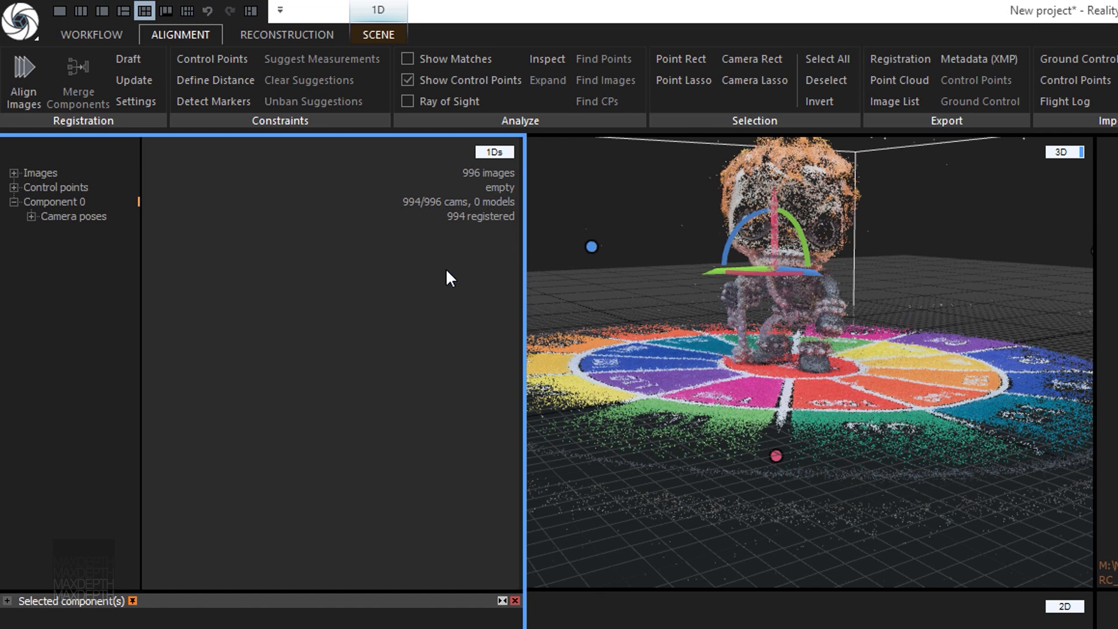
drag(958, 413, 881, 377)
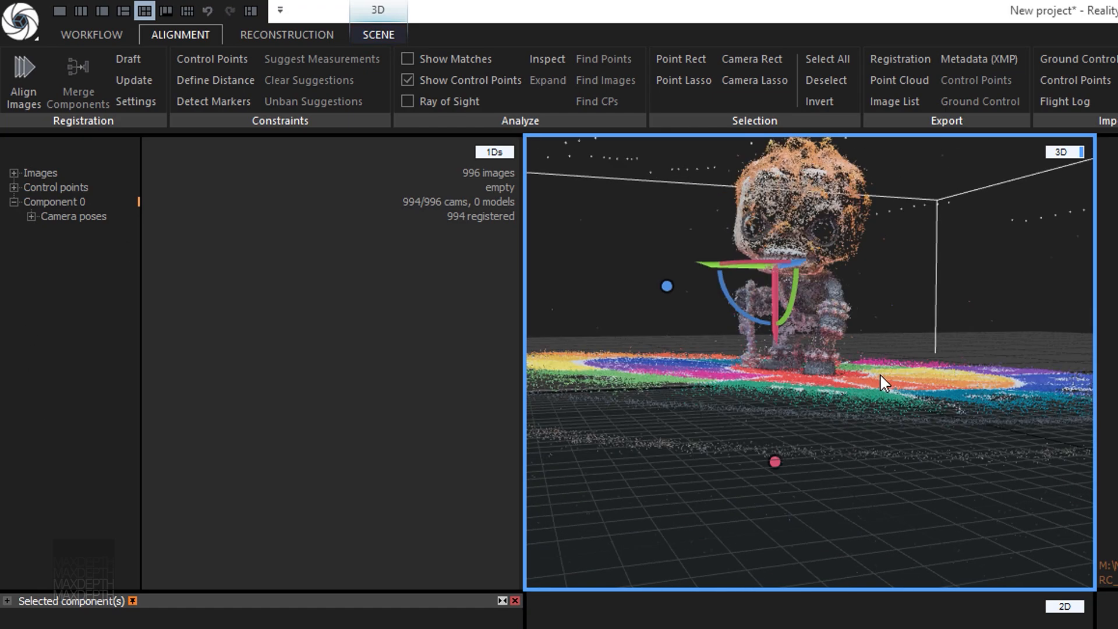
mouse_move(880, 375)
right_down()
mouse_move(834, 421)
mouse_move(880, 373)
right_up()
scroll(797, 367, down, 5)
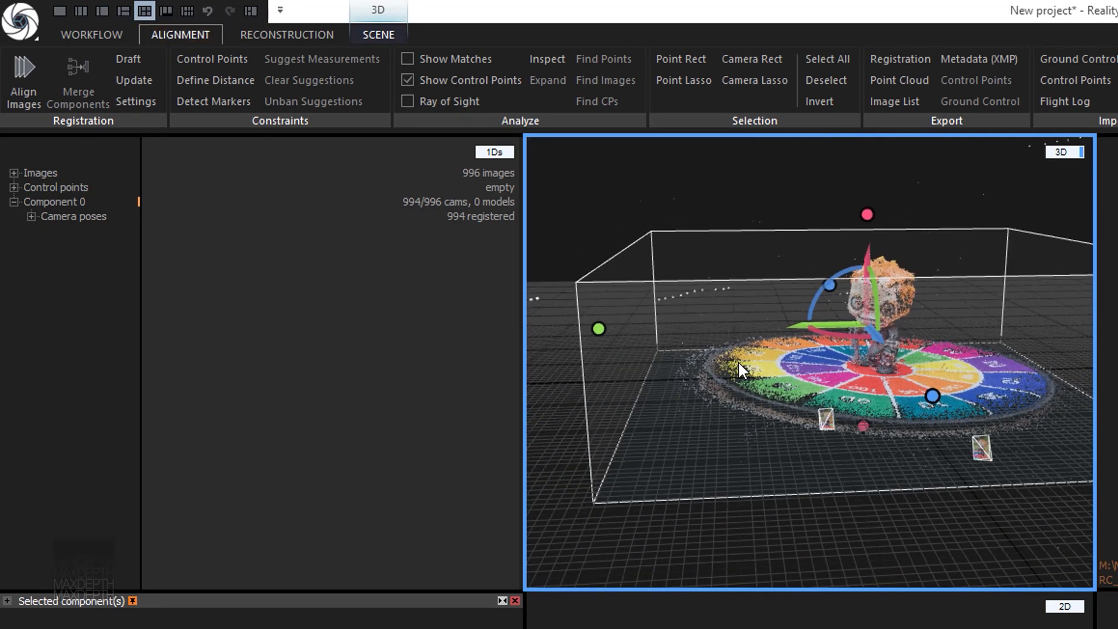
drag(739, 364, 501, 367)
key(alt)
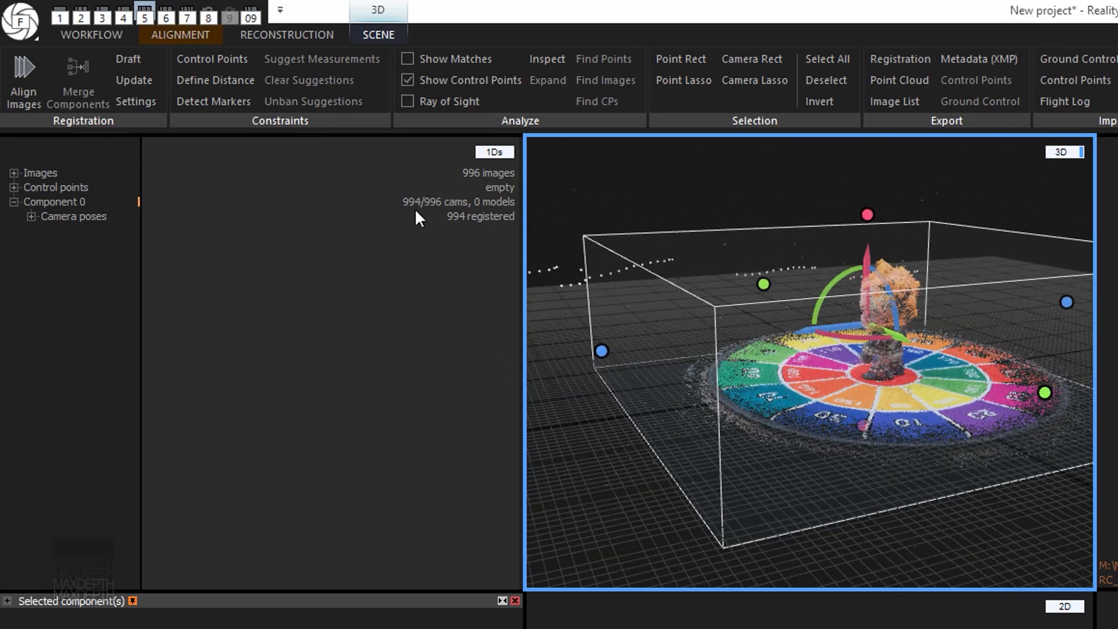
drag(847, 455, 812, 396)
Select Component 0, expand its details, and read through the alignment report and alignment settings
click(64, 200)
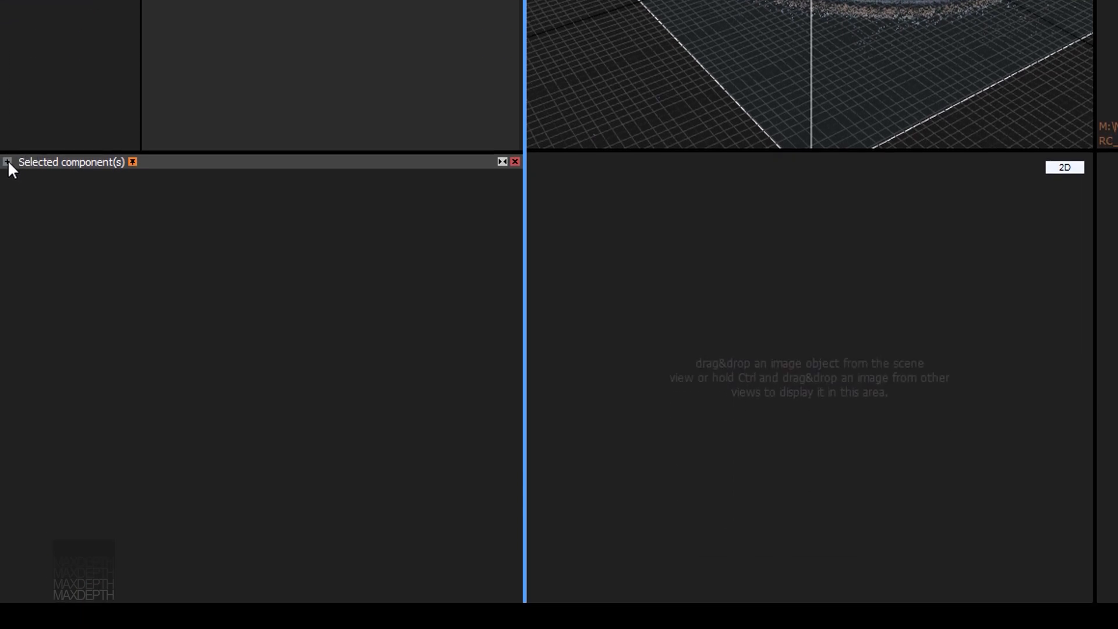
click(7, 522)
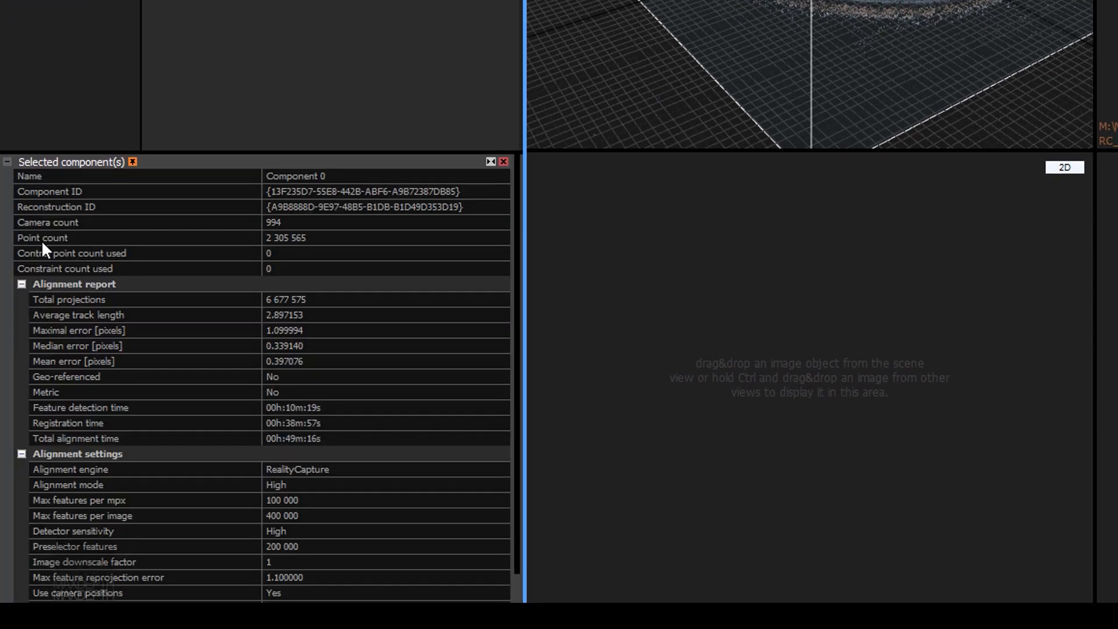
scroll(348, 357, down, 1)
scroll(361, 326, up, 1)
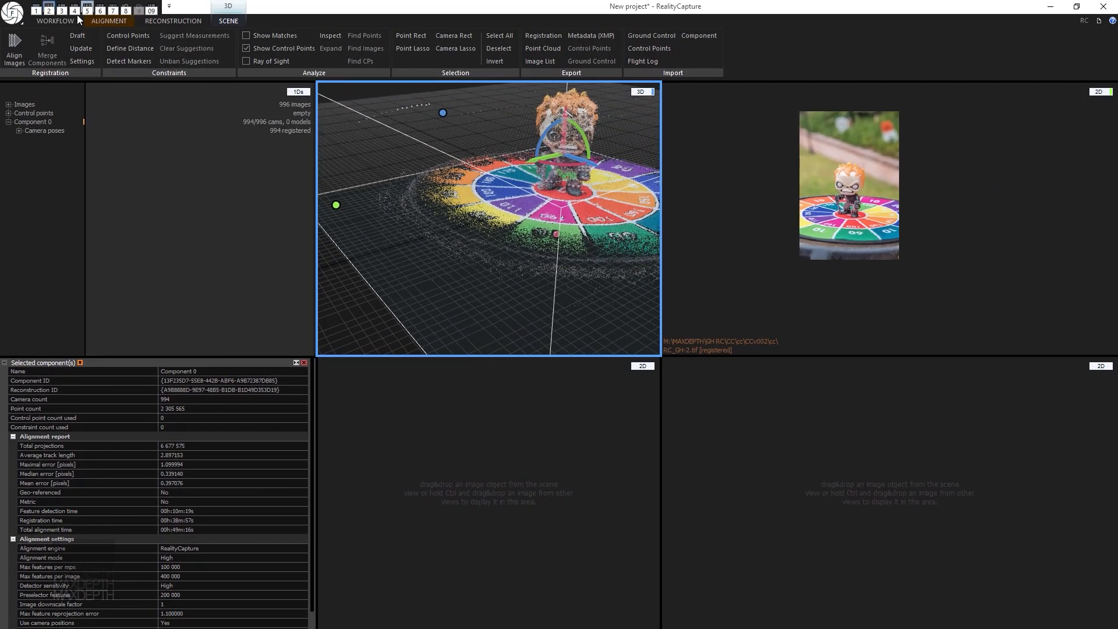
Switch the workspace to a layout with the scene list and a single large 3D view
click(281, 7)
click(61, 8)
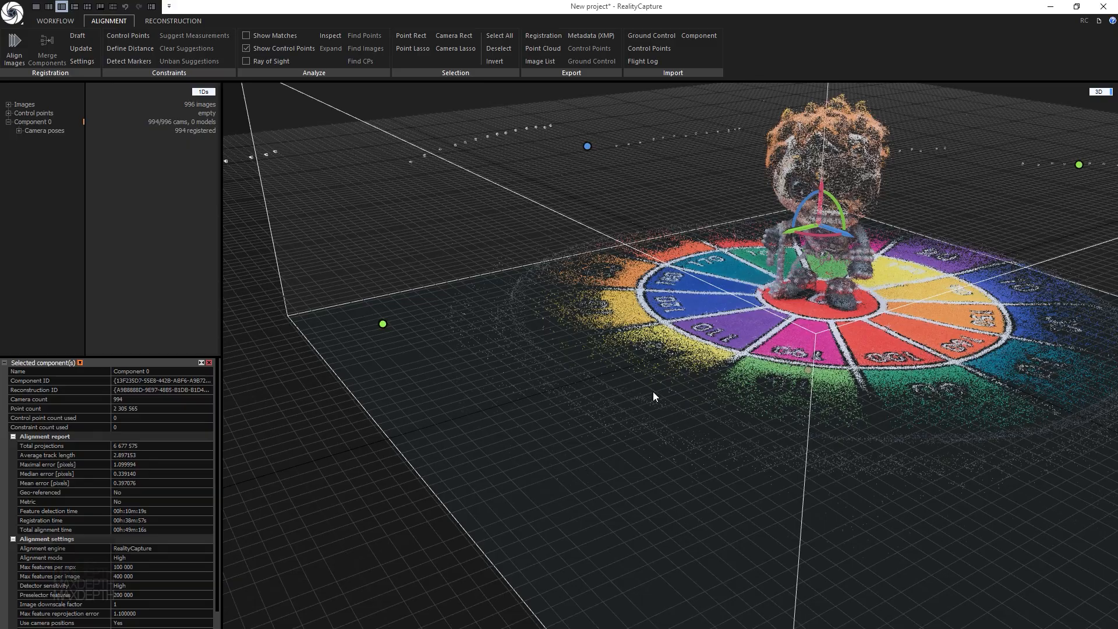
alt+drag(652, 391, 877, 410)
scroll(877, 411, down, 5)
alt+drag(662, 377, 797, 504)
scroll(796, 504, down, 2)
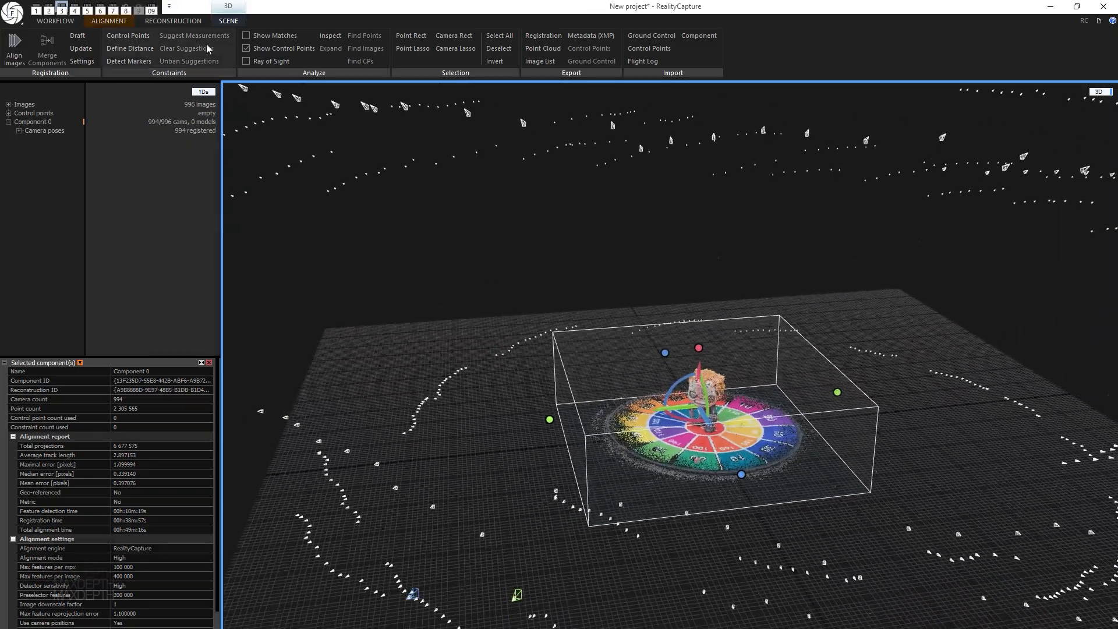
Show the reconstruction tools and examine the reconstruction region around the figure and turntable
click(181, 22)
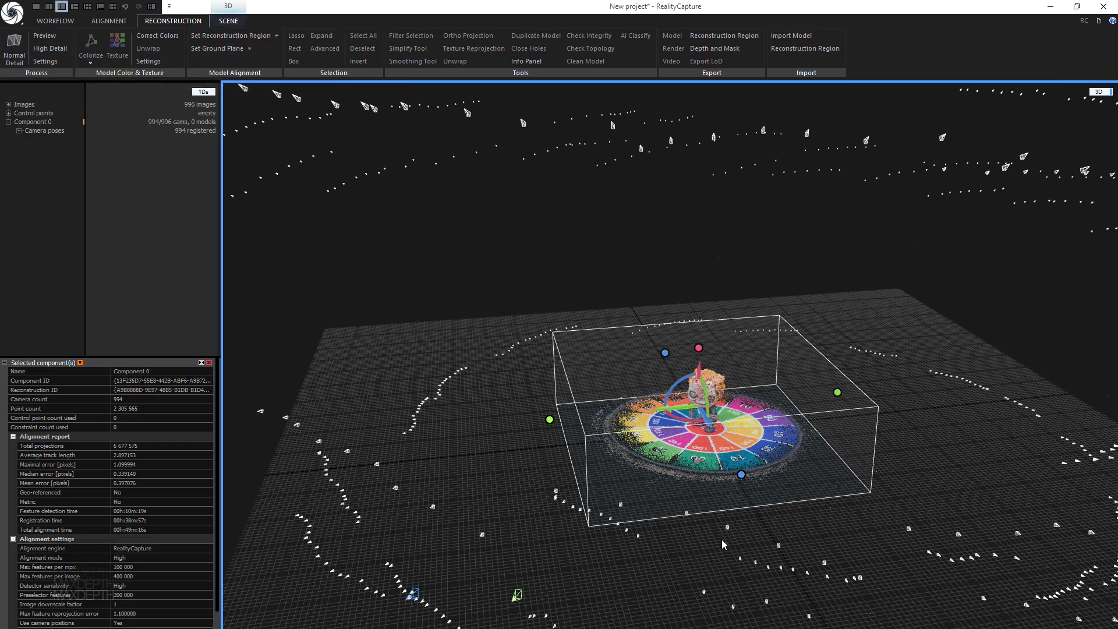
alt+drag(722, 539, 247, 314)
key(alt)
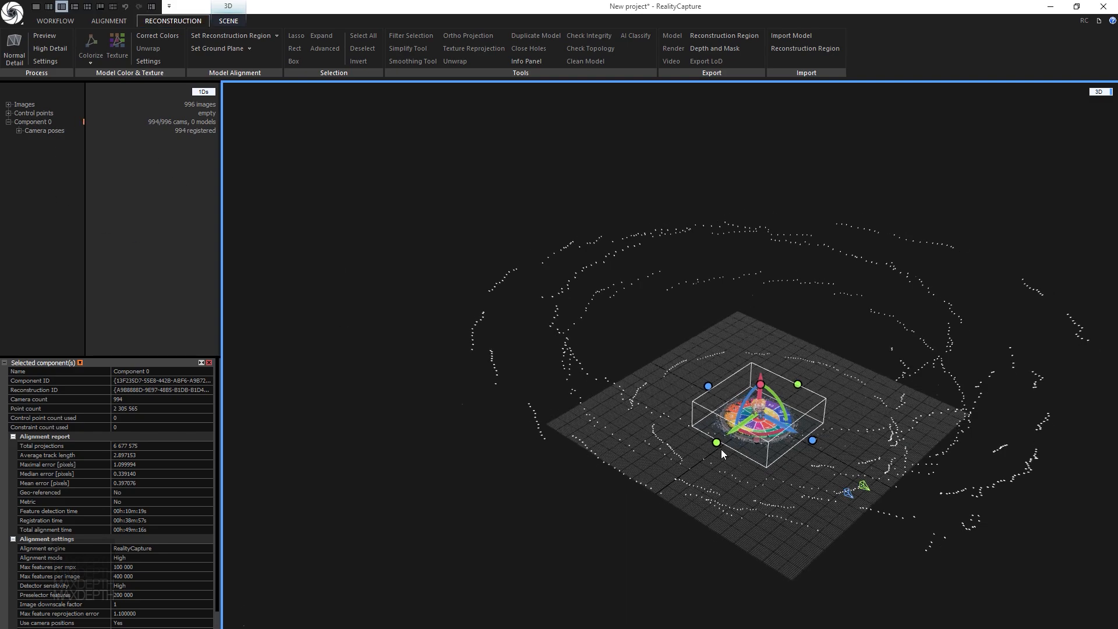
scroll(843, 478, up, 5)
scroll(796, 479, down, 3)
drag(809, 447, 601, 449)
scroll(603, 449, up, 4)
right_drag(650, 448, 616, 447)
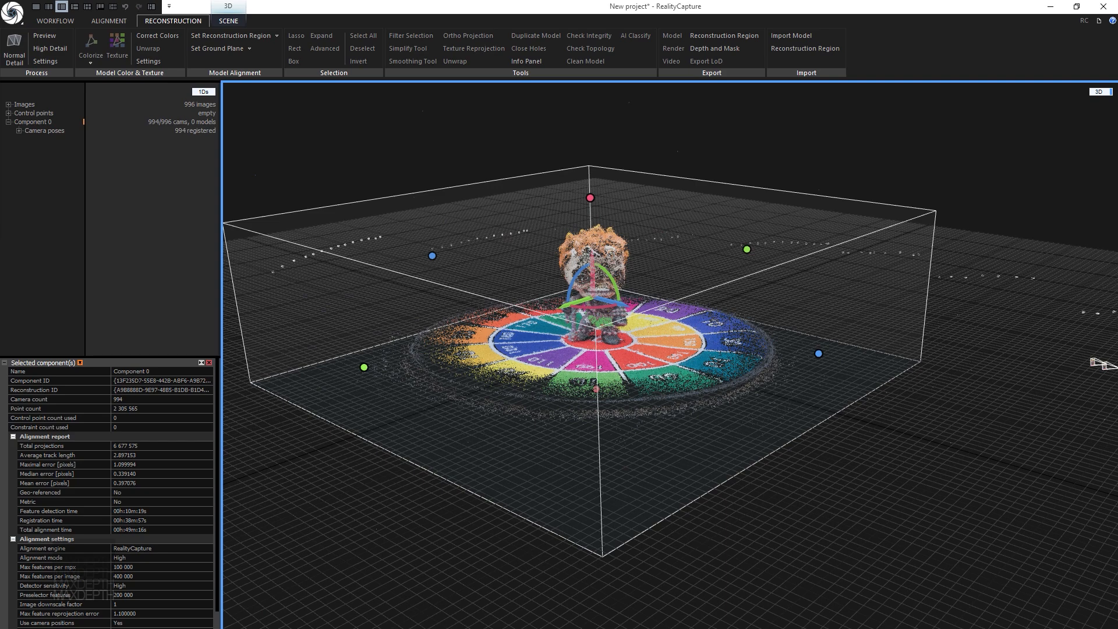
Save the project as RC_GH_v003.rcproj in the GH RC folder
key(ctrl+s)
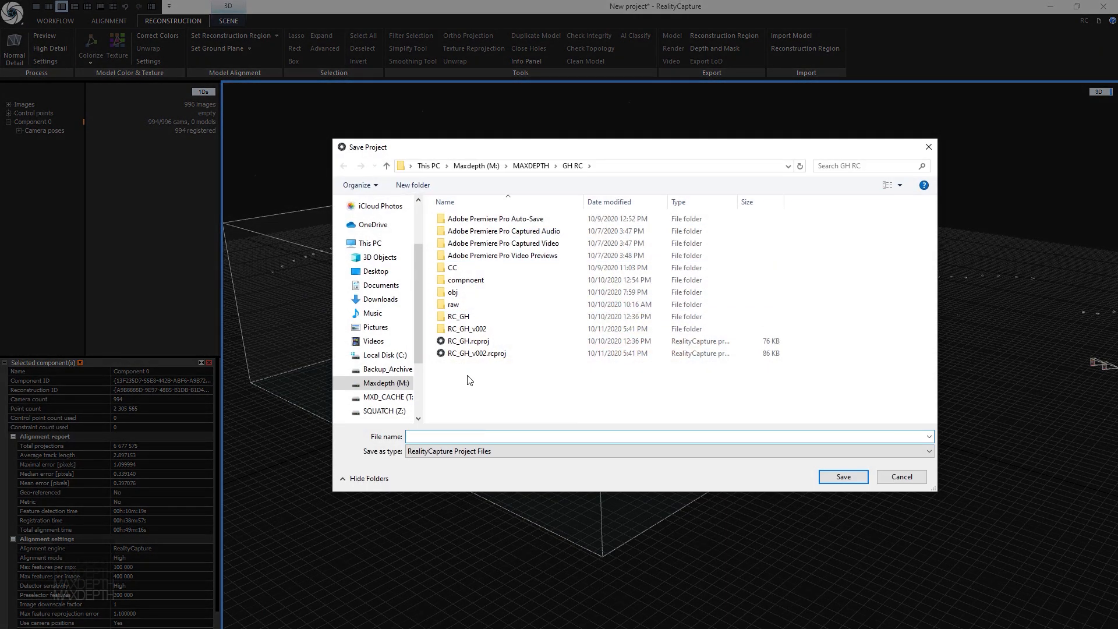
click(473, 354)
click(479, 436)
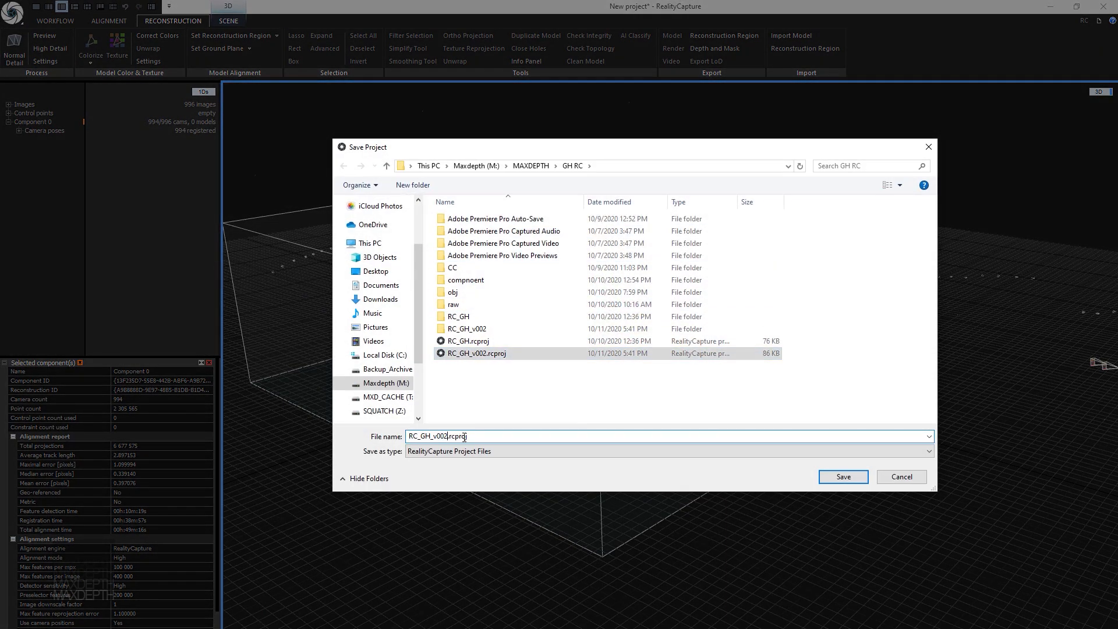
key(BackSpace)
text(3)
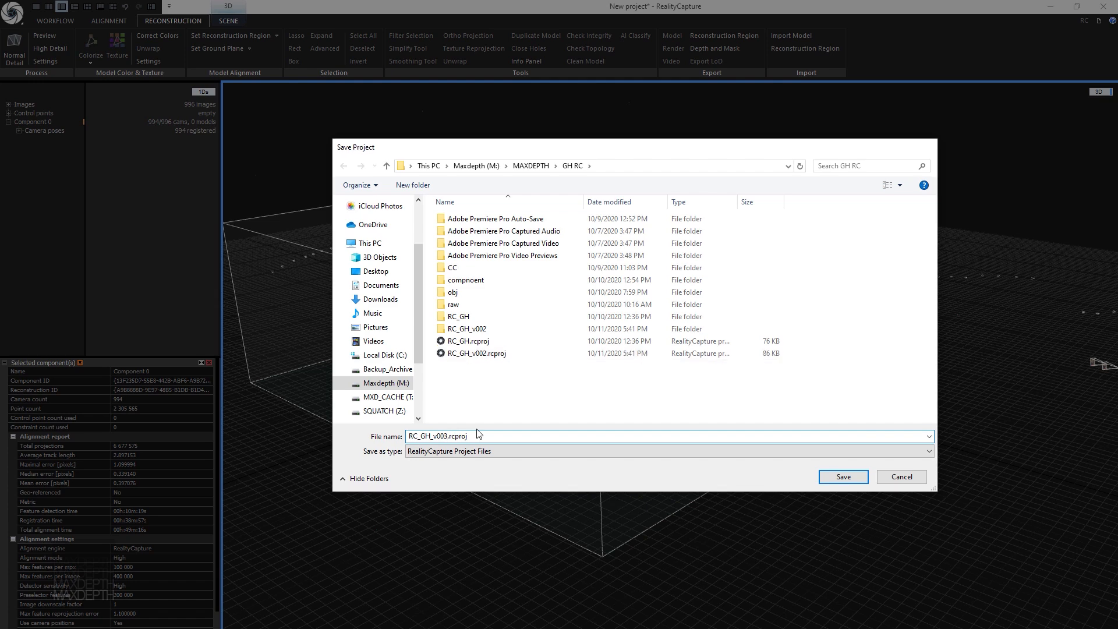
key(Return)
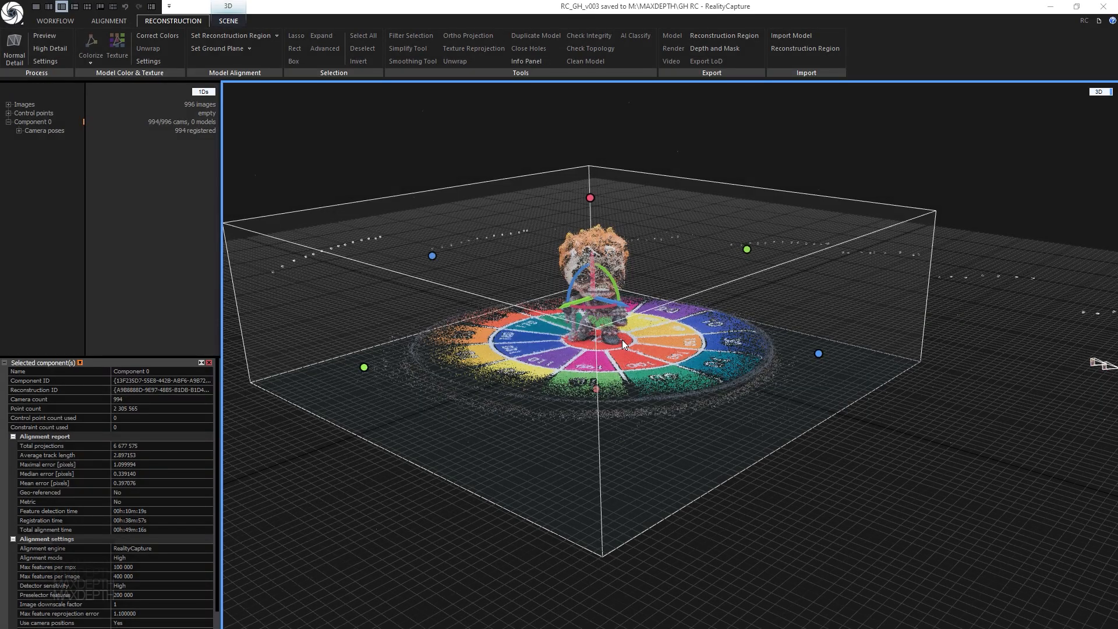
Examine the rings of registered camera positions around the turntable from different heights and distances, finishing close to the figure
alt+drag(622, 340, 211, 189)
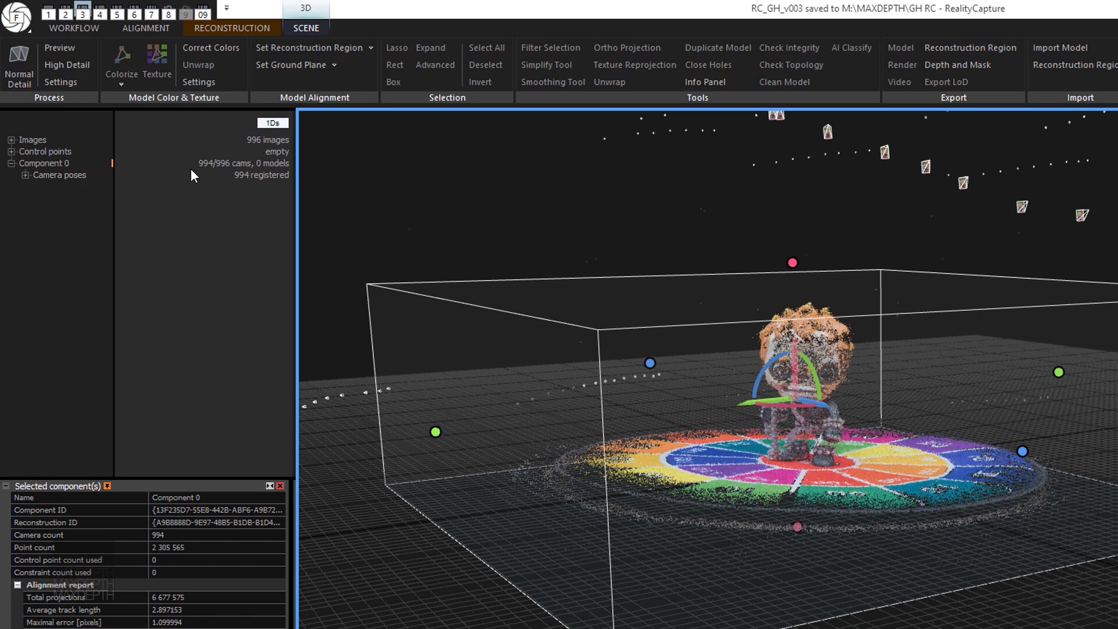
right_drag(582, 285, 588, 319)
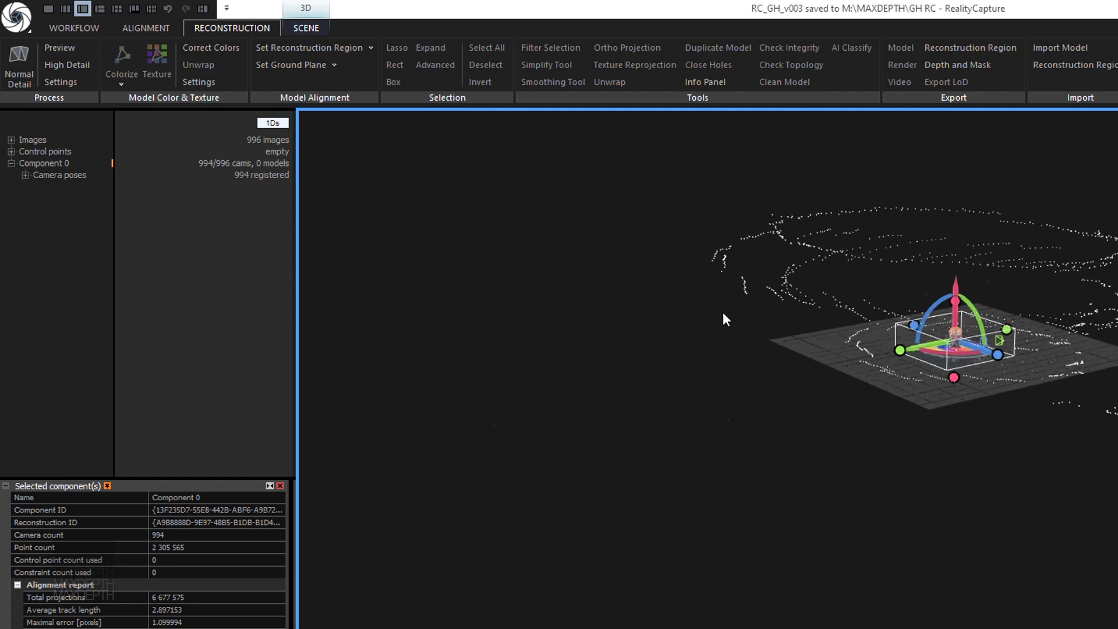
right_drag(937, 521, 952, 585)
key(alt)
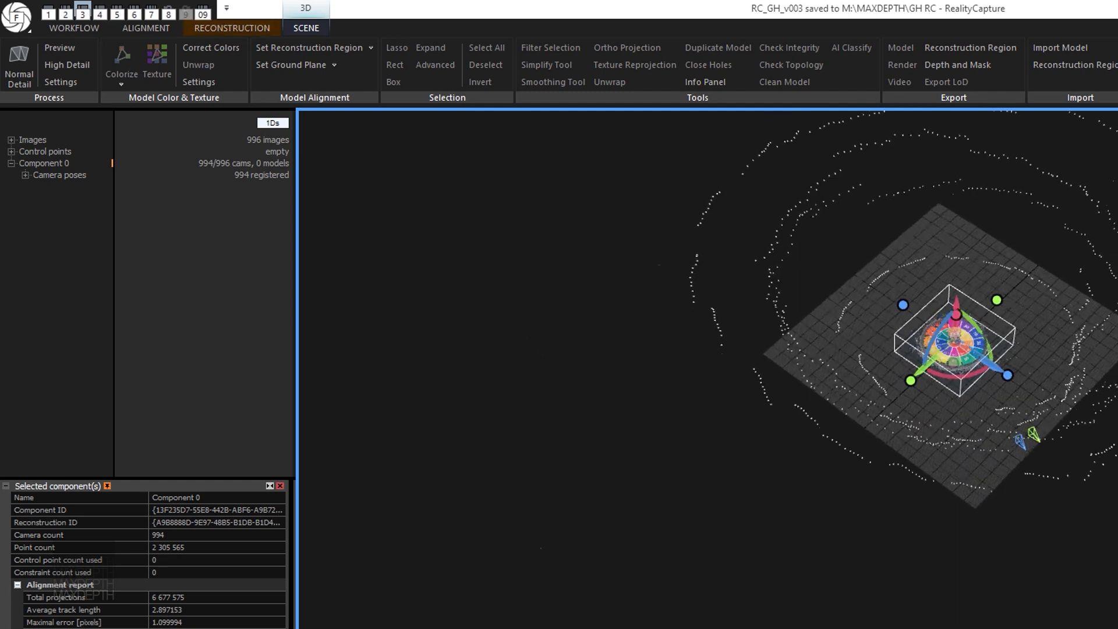
drag(1009, 588, 998, 496)
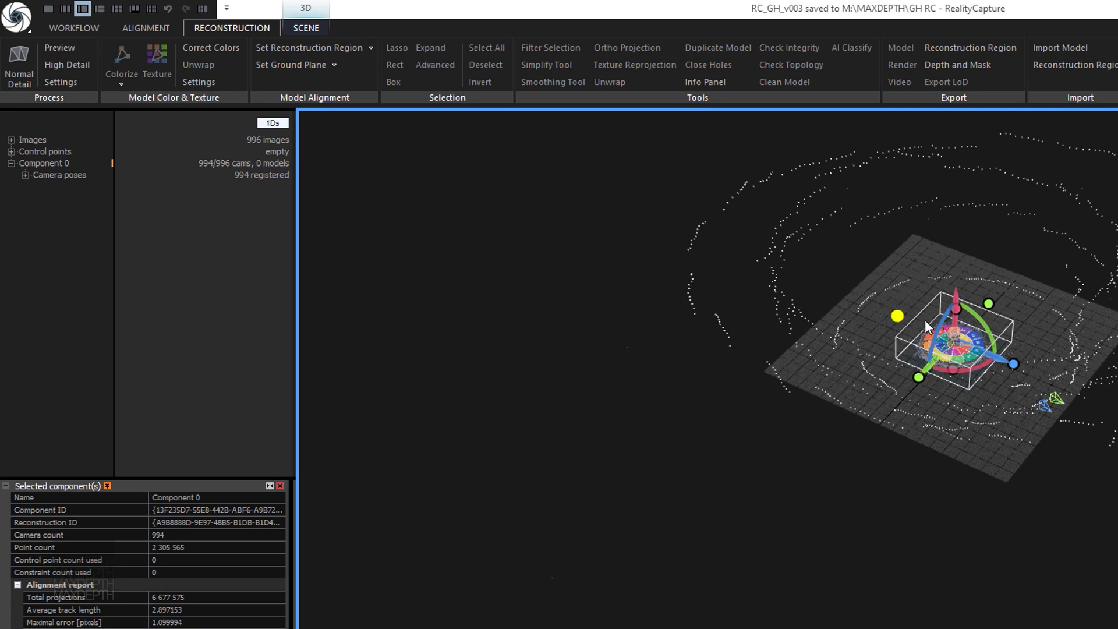
drag(944, 382, 986, 494)
key(alt)
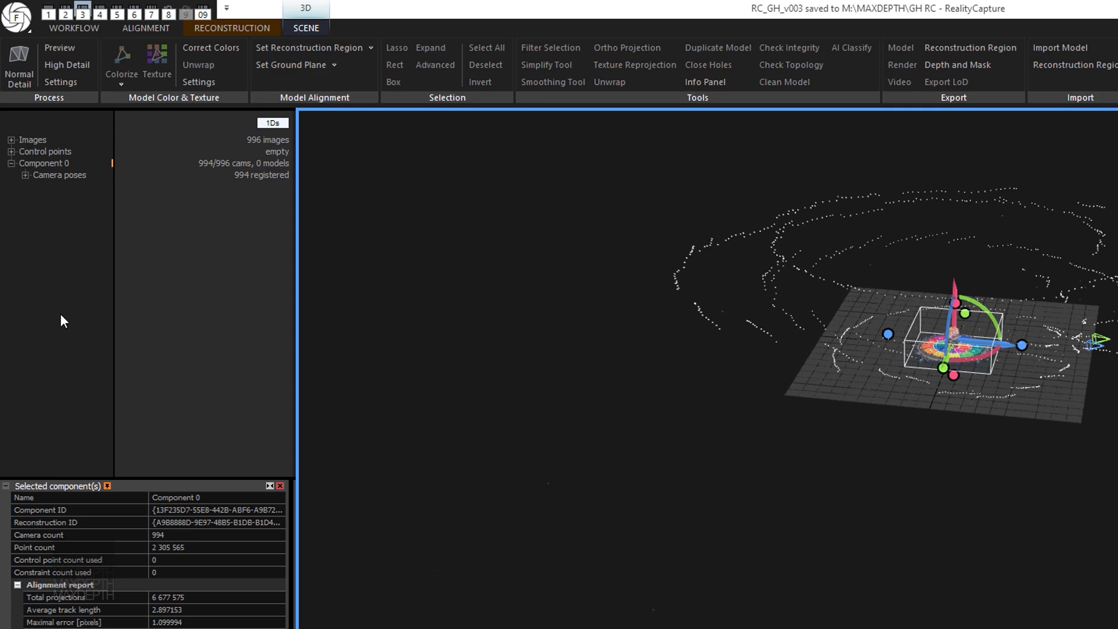
drag(837, 410, 894, 426)
scroll(894, 426, up, 5)
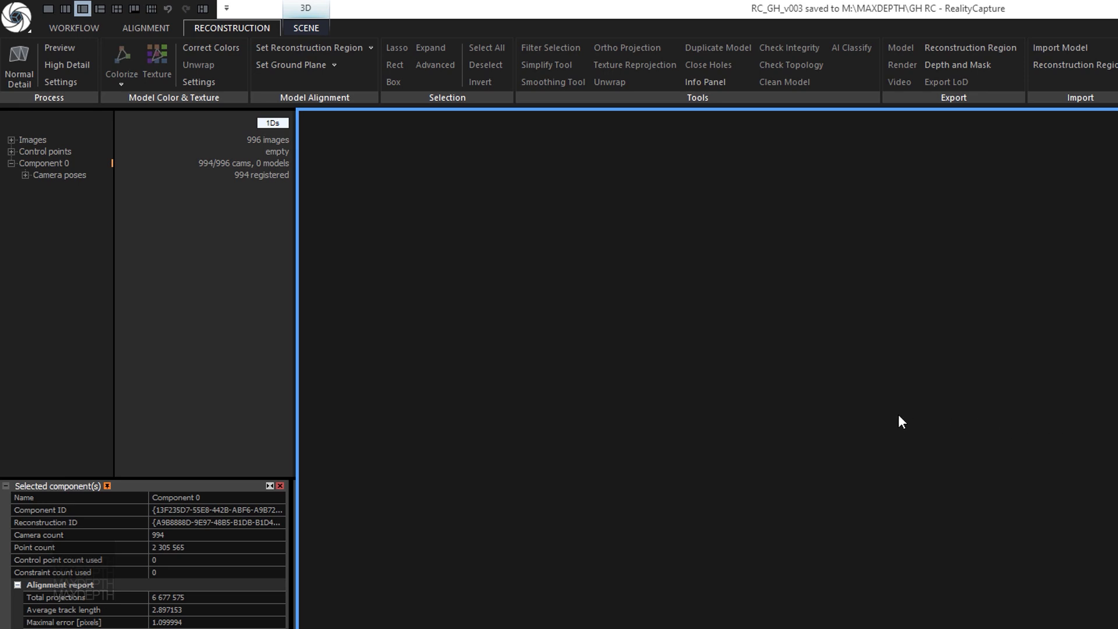
key(alt)
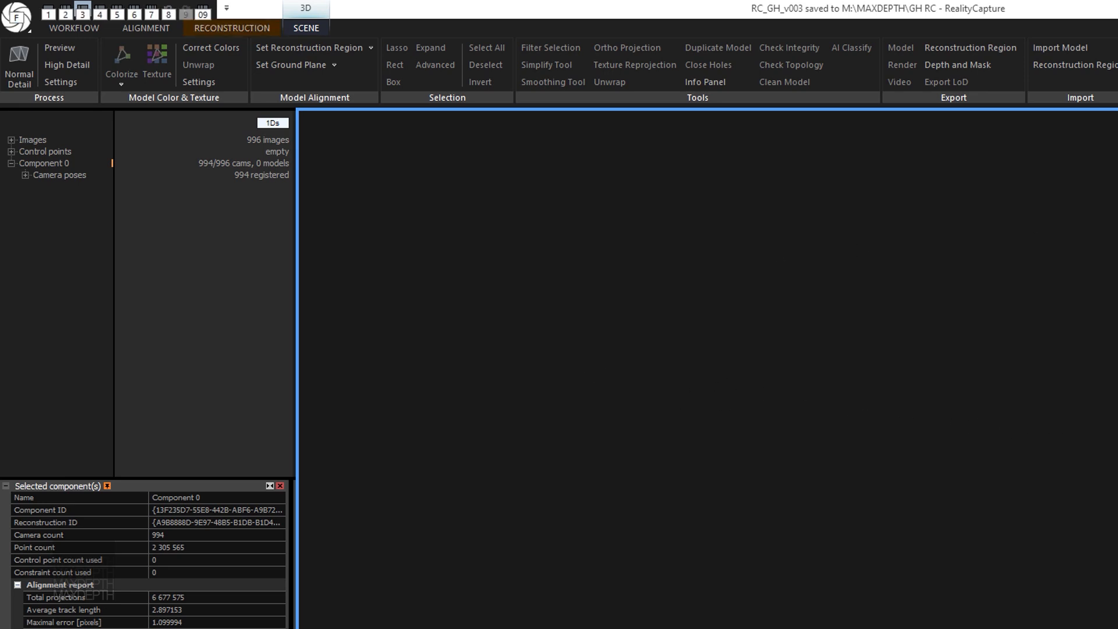
key(alt)
scroll(1094, 557, down, 5)
drag(1095, 556, 937, 626)
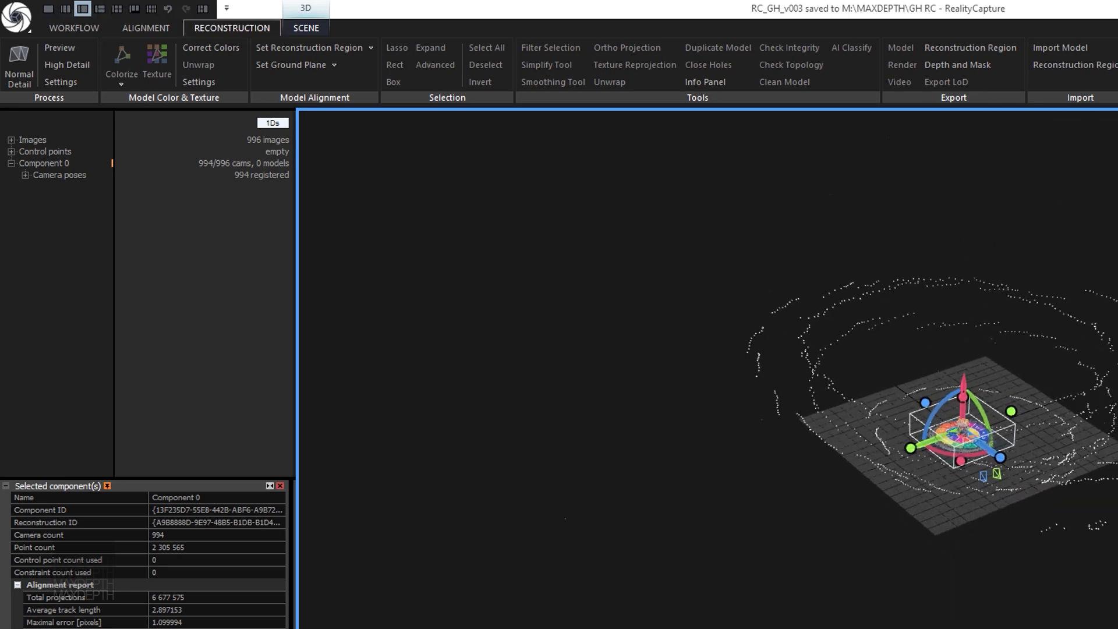
scroll(937, 627, up, 3)
drag(1082, 315, 1002, 452)
scroll(967, 458, up, 5)
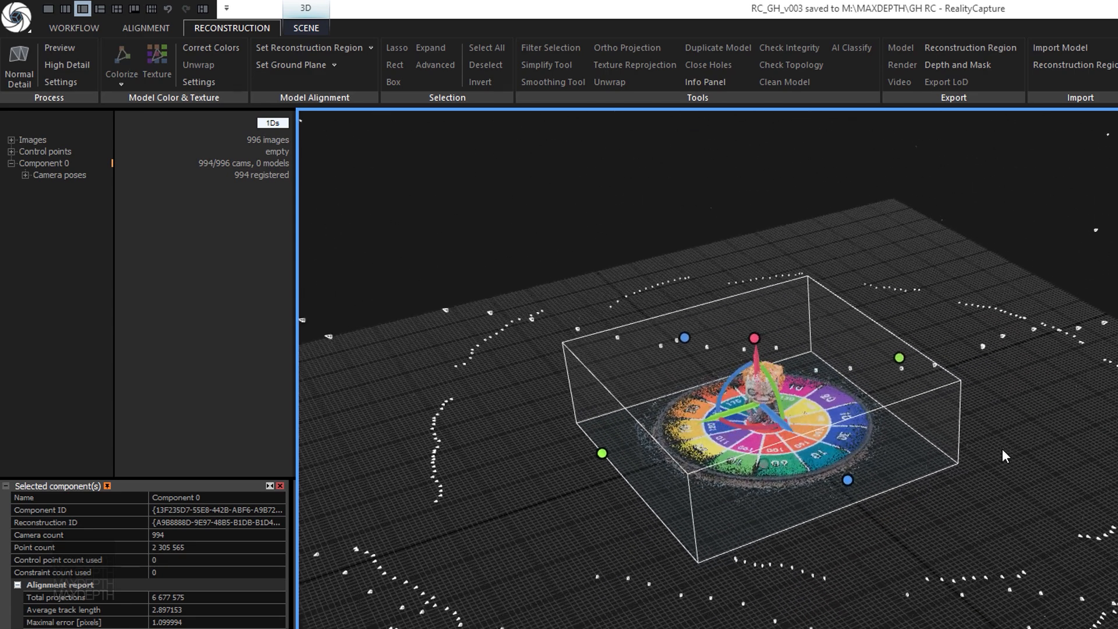
key(alt)
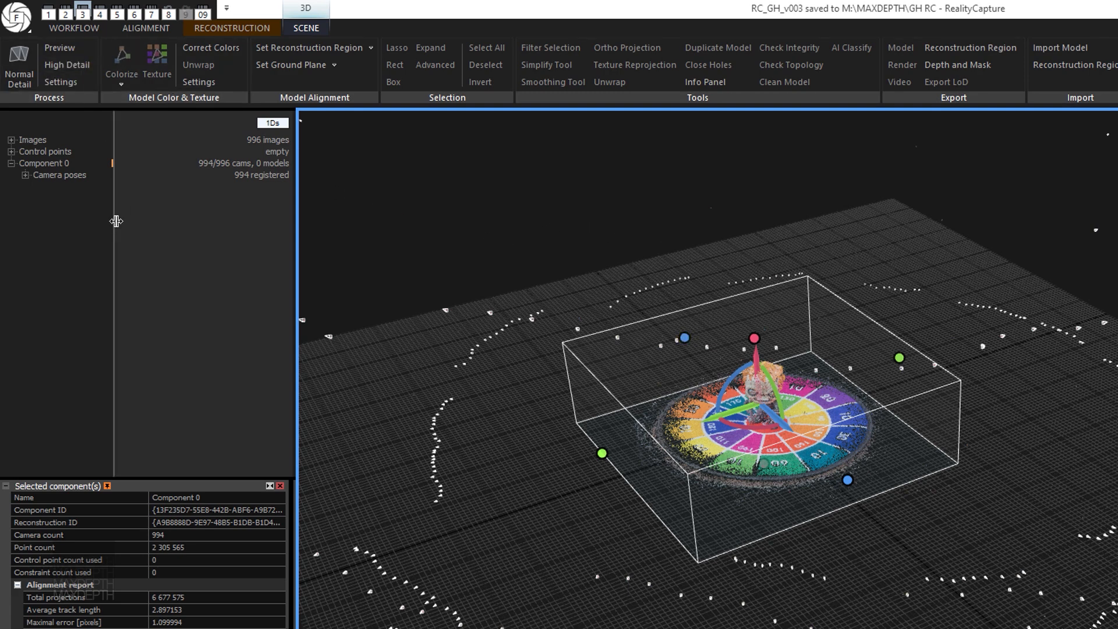
alt+drag(662, 493, 686, 459)
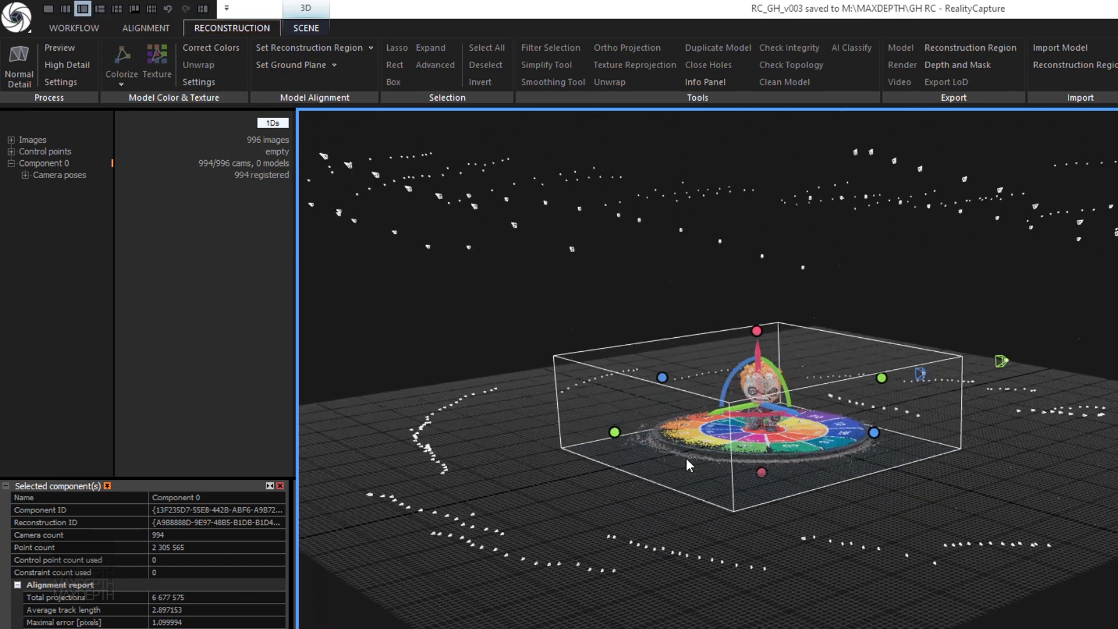
scroll(689, 460, up, 4)
middle_drag(844, 440, 755, 522)
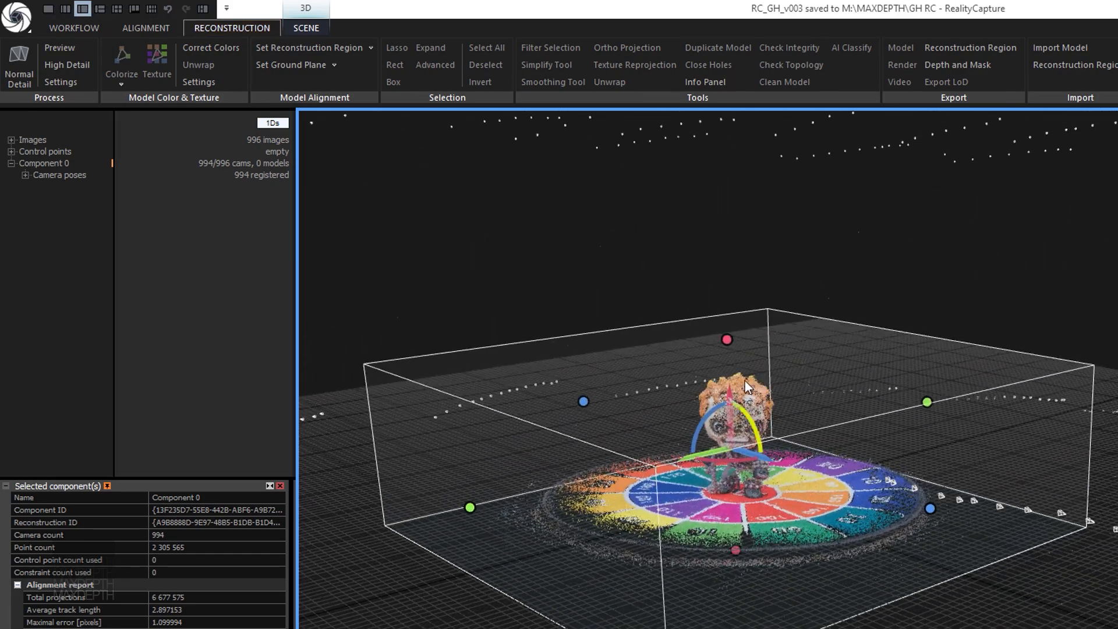
click(51, 164)
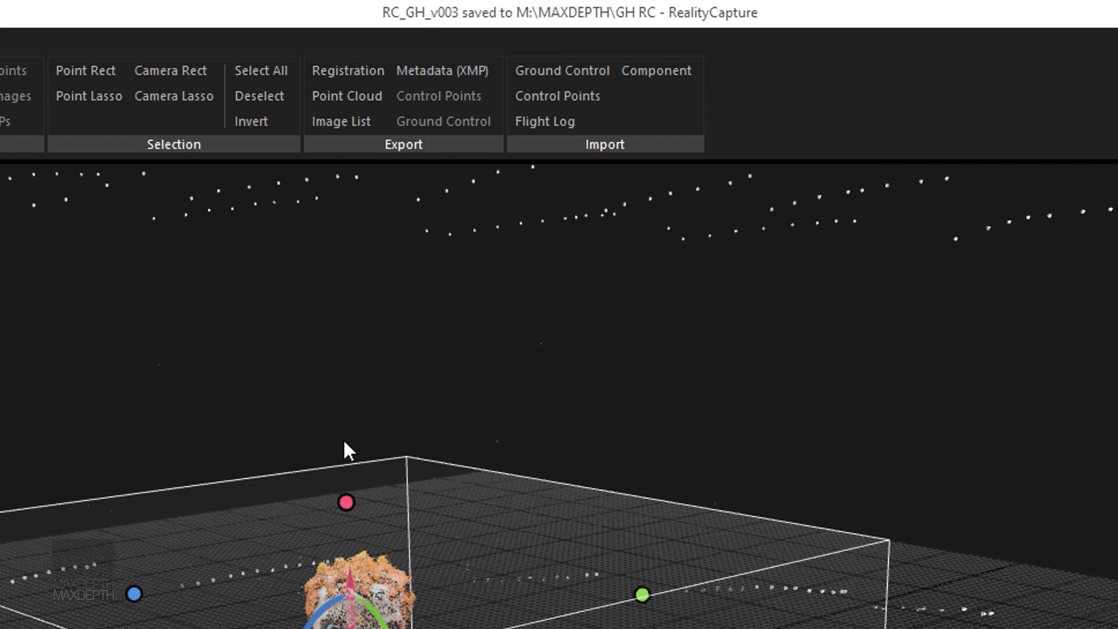
click(356, 73)
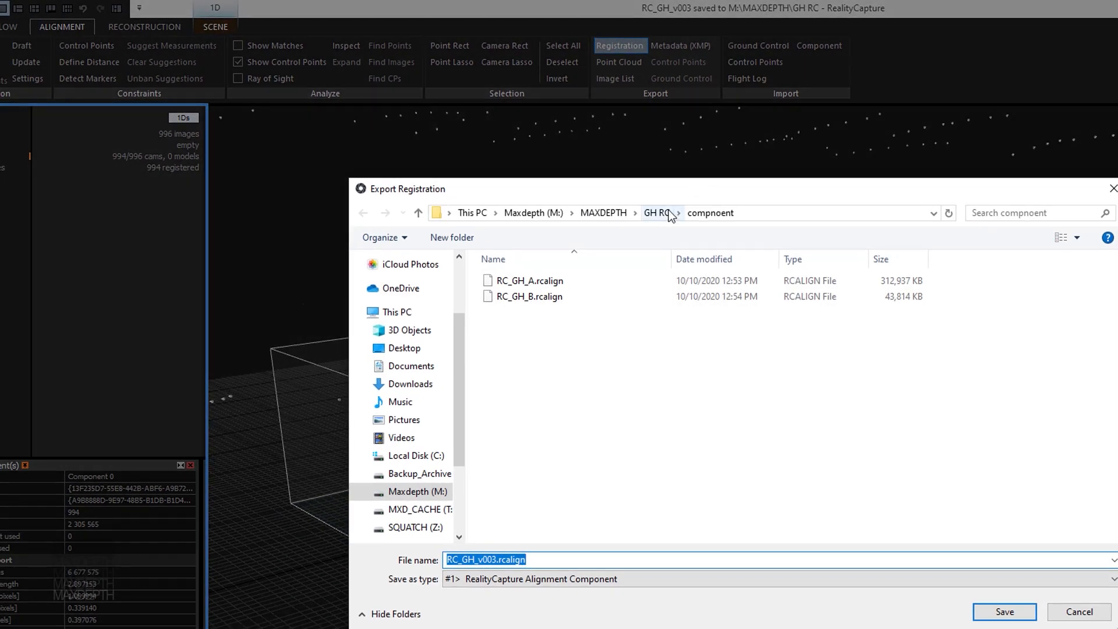
drag(678, 195, 551, 114)
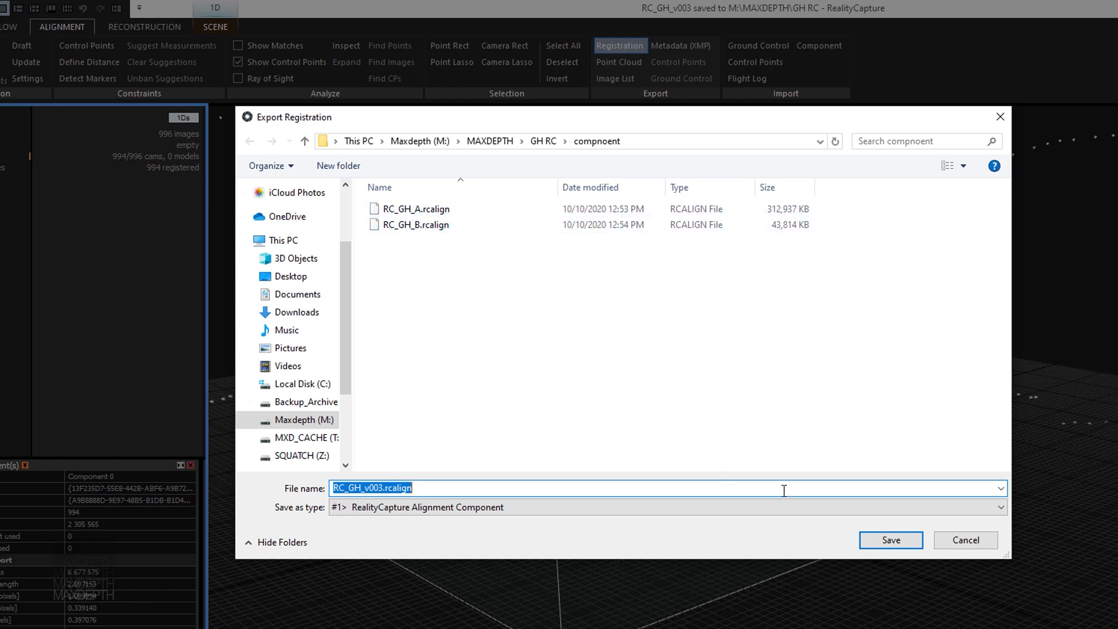
click(980, 540)
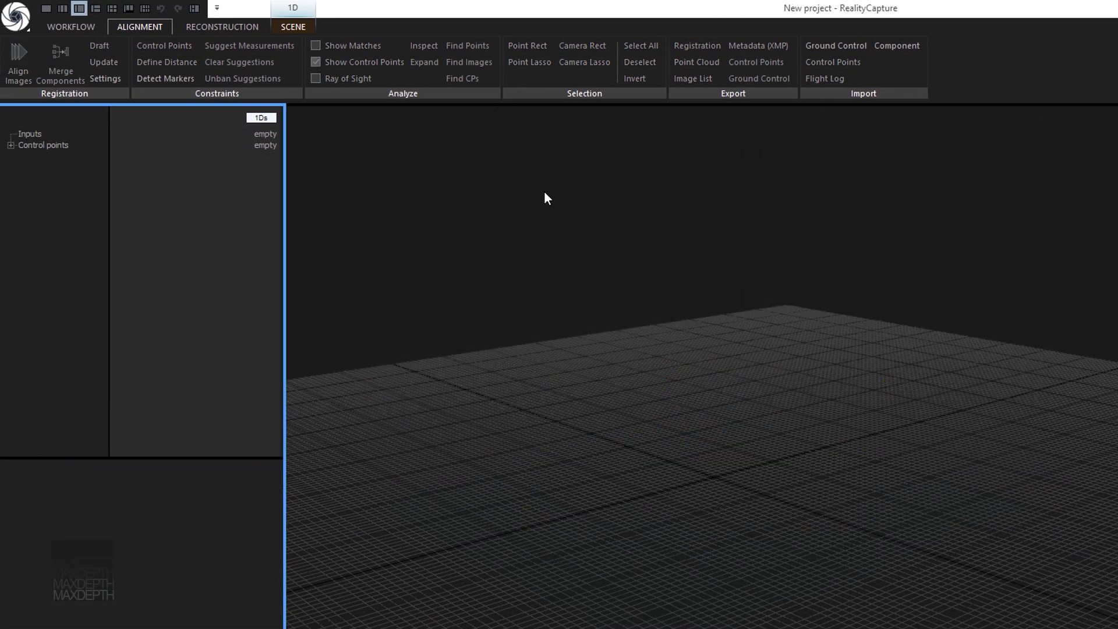
Import the aligned components RC_GH_A.rcalign and RC_GH_B.rcalign from the GH RC component folder into the new project
click(906, 46)
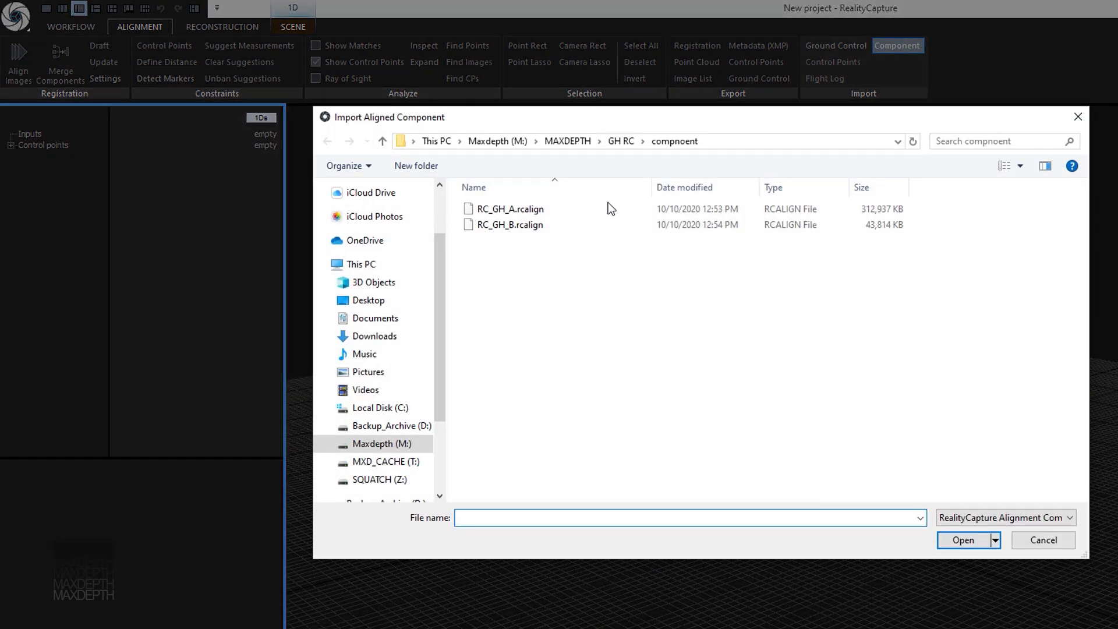
click(531, 210)
shift+click(532, 225)
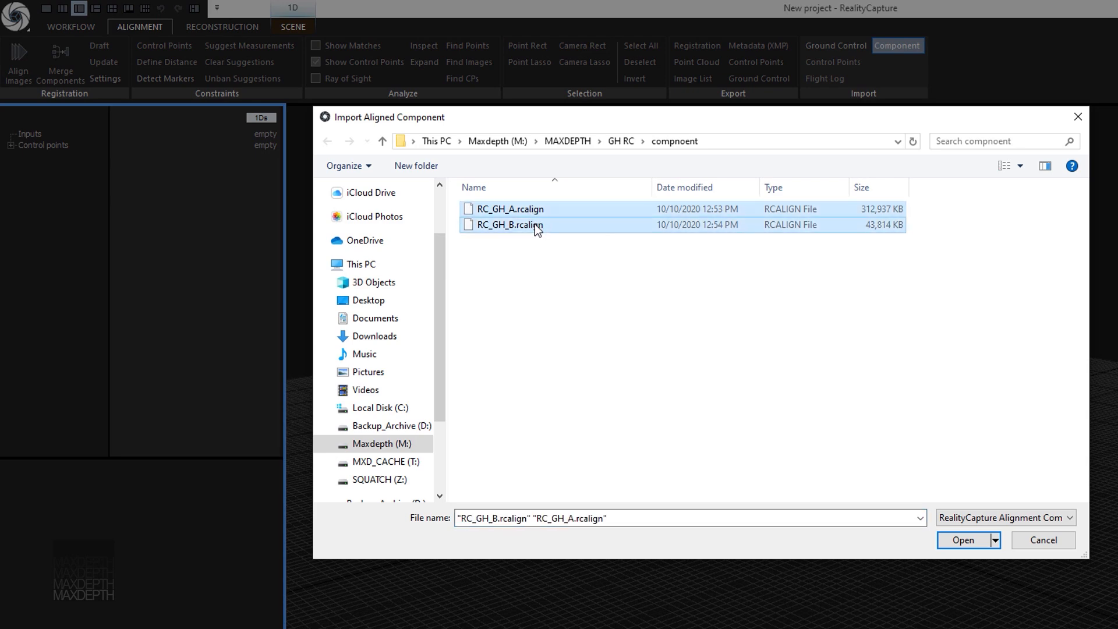
click(958, 539)
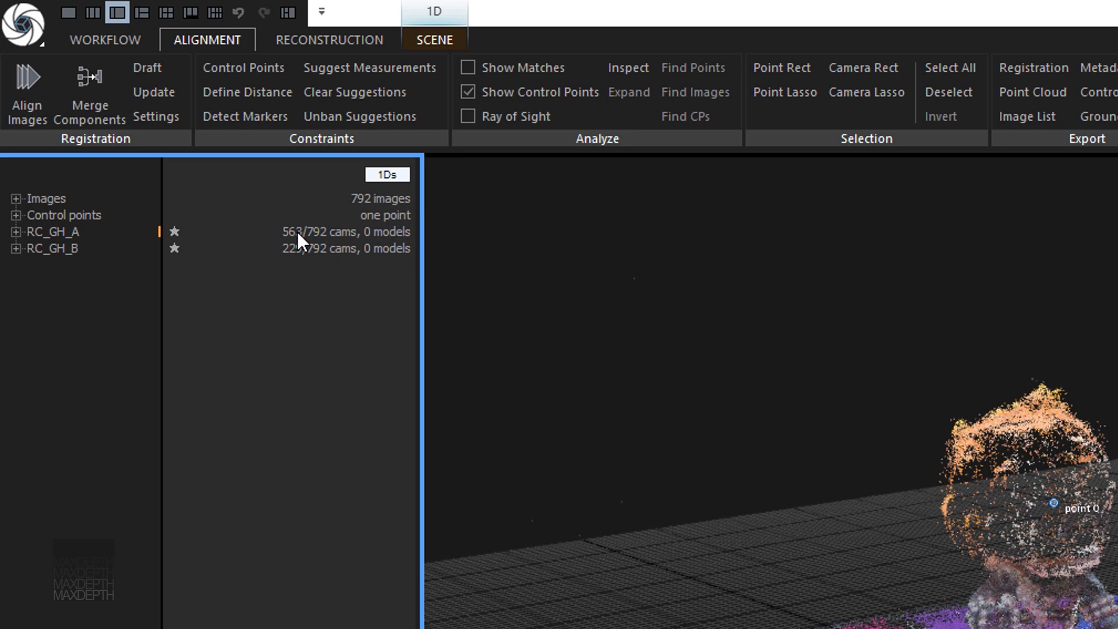
Display component RC_GH_B and examine its figure point cloud and surrounding camera ring from high and low angles
click(64, 248)
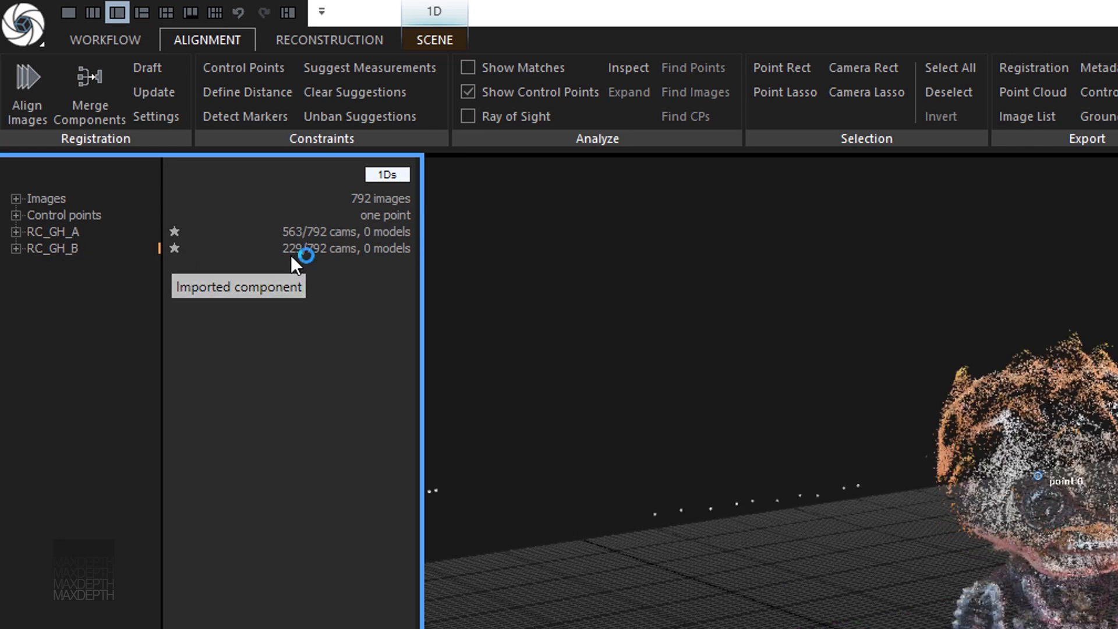
scroll(744, 363, down, 6)
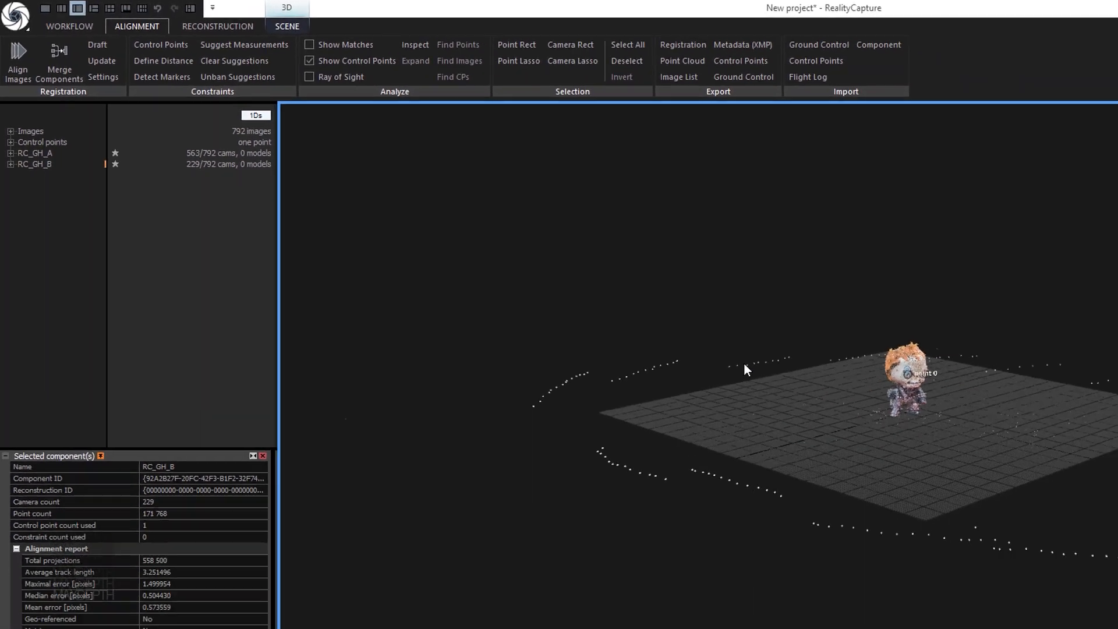
scroll(744, 363, down, 3)
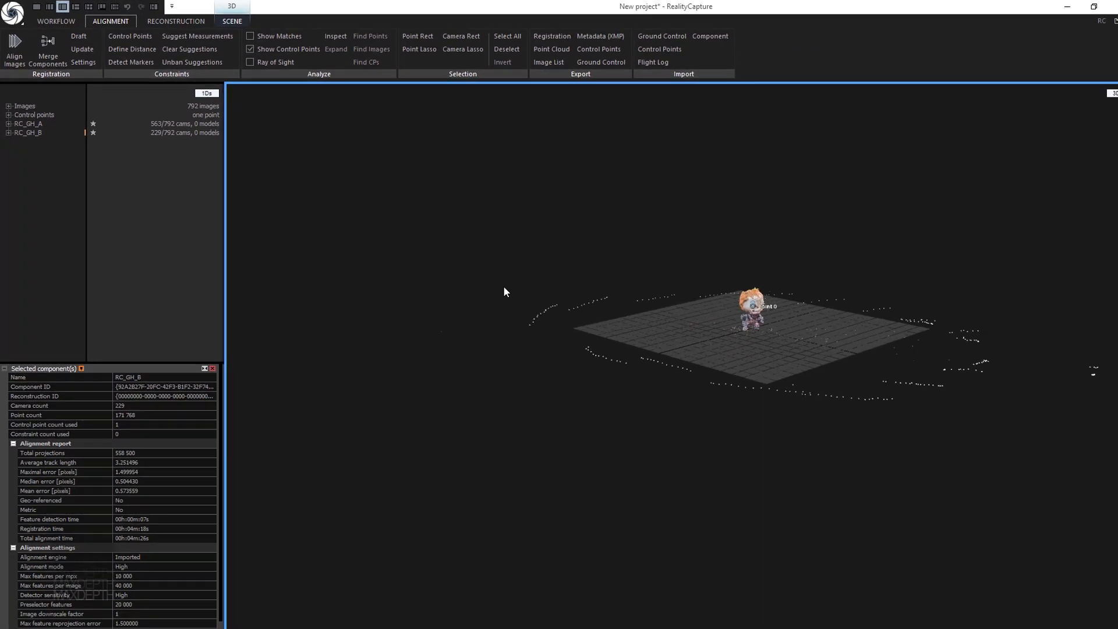
right_drag(620, 352, 841, 465)
drag(840, 465, 632, 467)
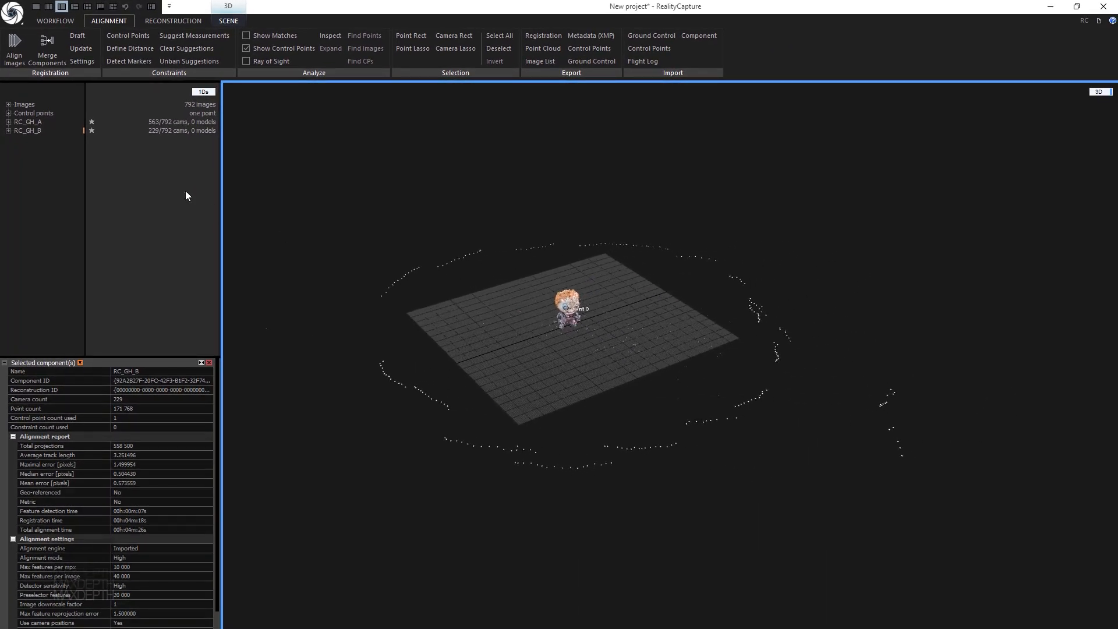
key(alt)
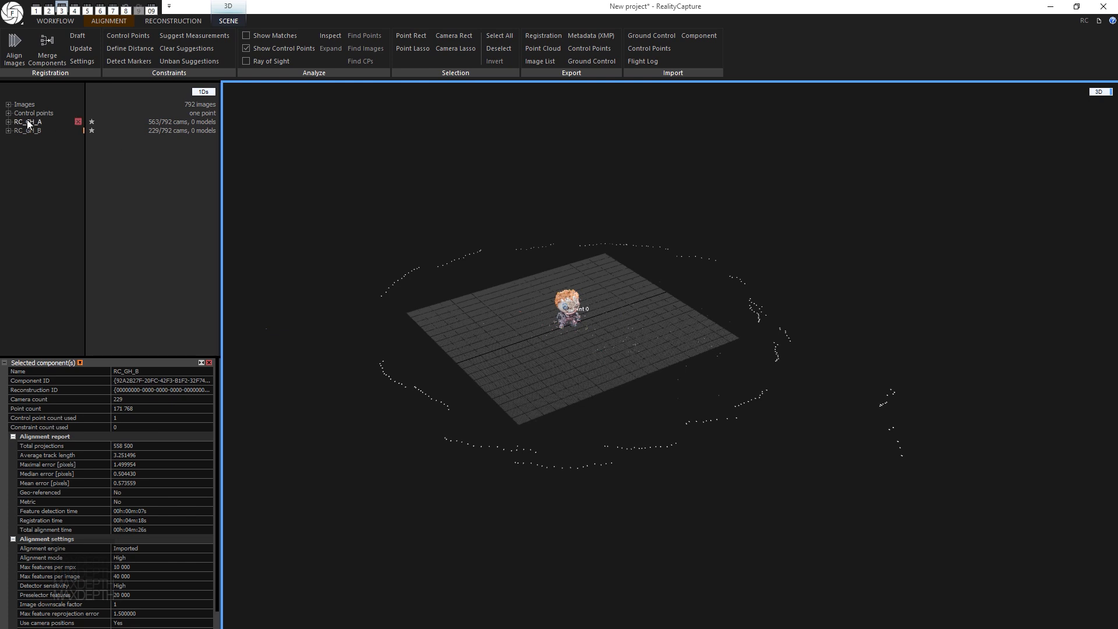
drag(461, 425, 536, 396)
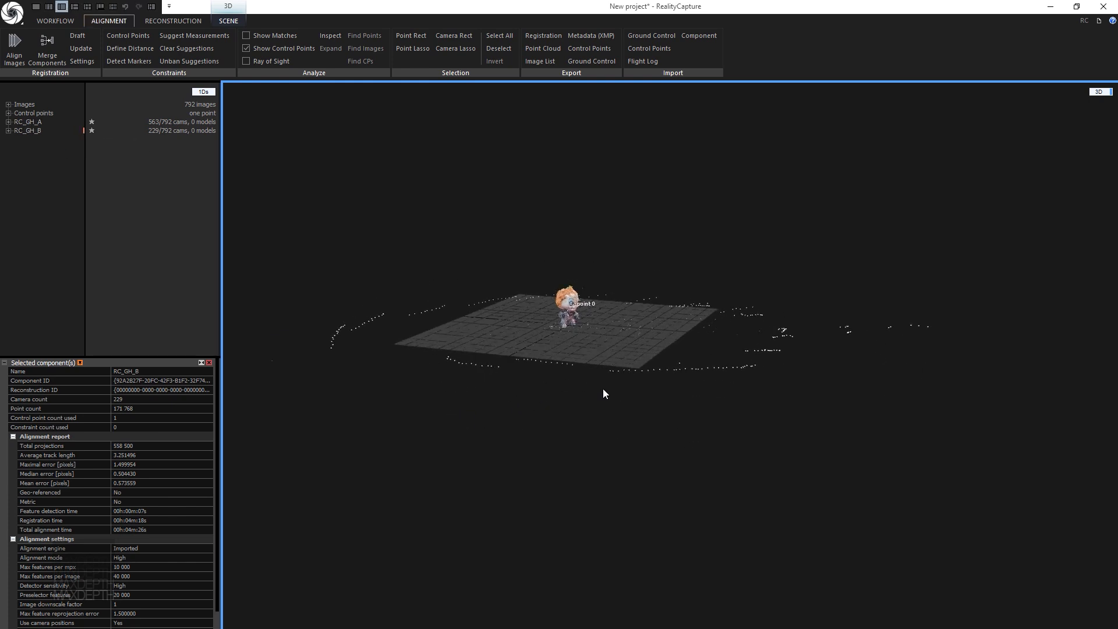
alt+drag(745, 366, 673, 400)
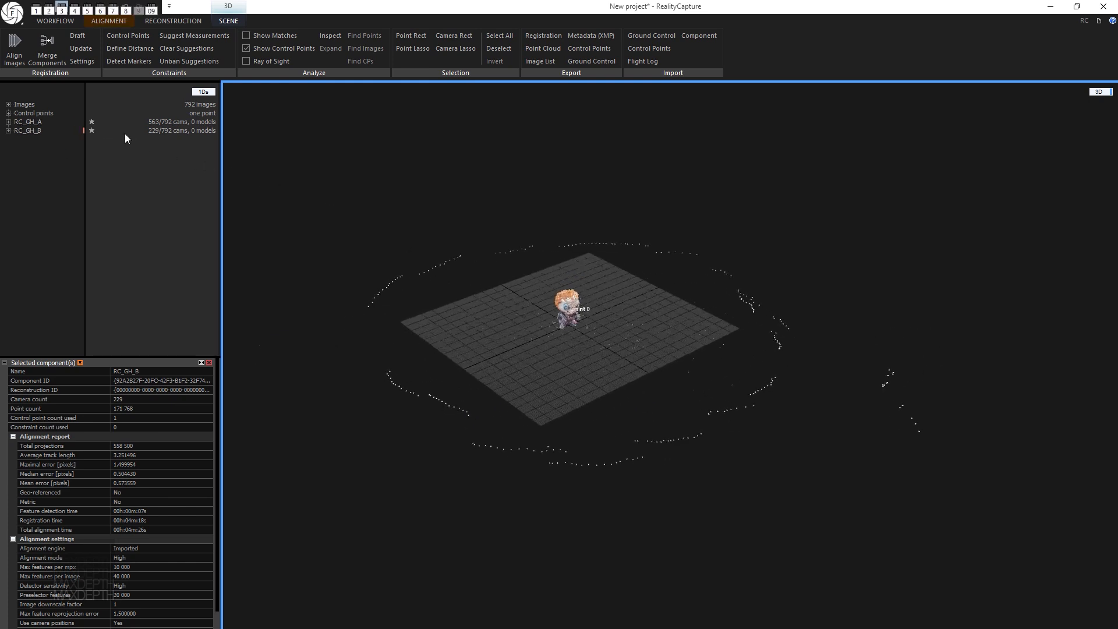
Display component RC_GH_A and examine its turntable point cloud and camera rings from several angles and distances
click(28, 124)
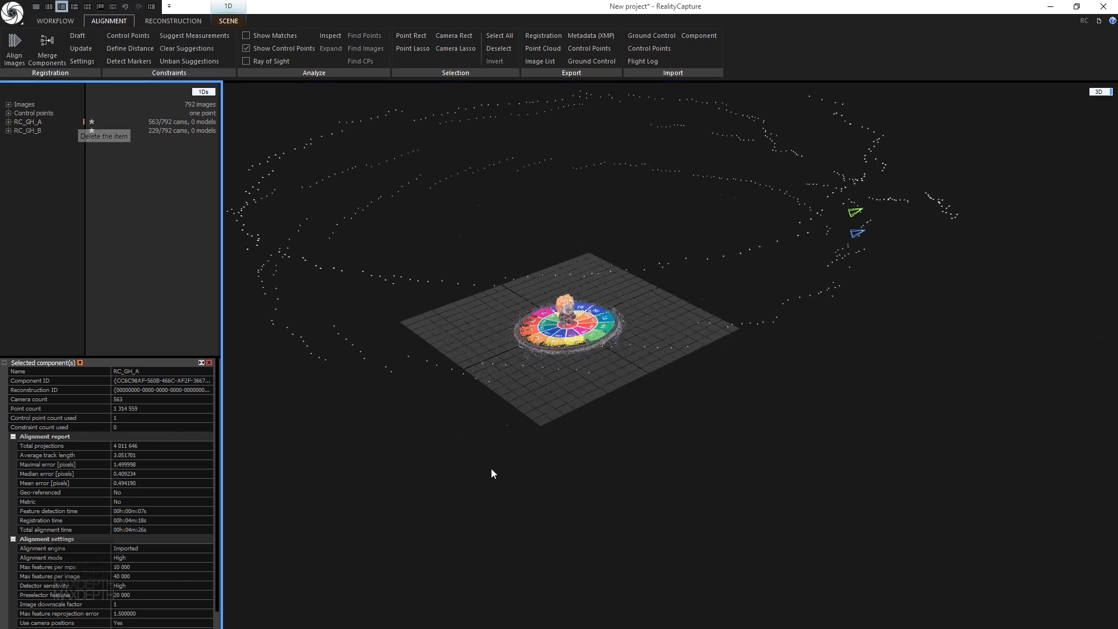
drag(490, 468, 788, 400)
scroll(799, 423, down, 4)
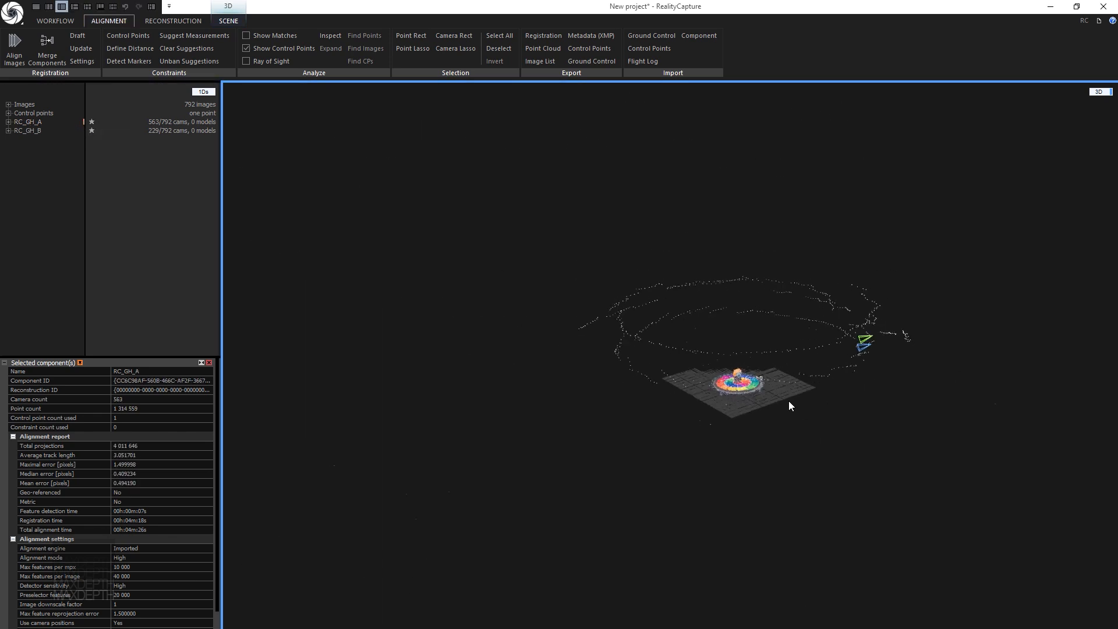
drag(871, 437, 754, 390)
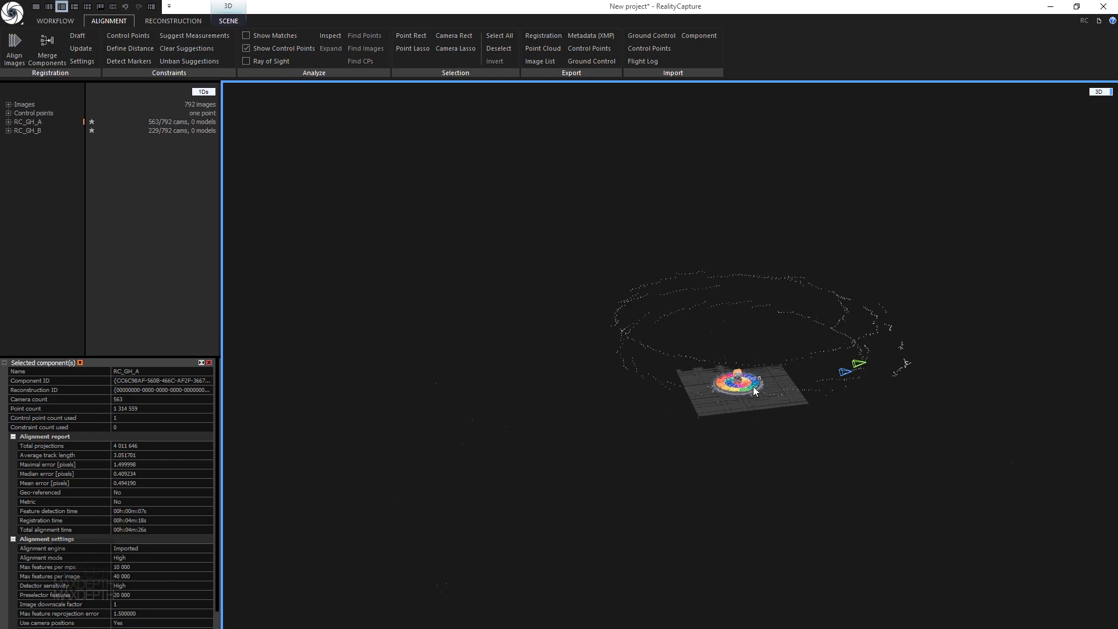
scroll(767, 407, up, 8)
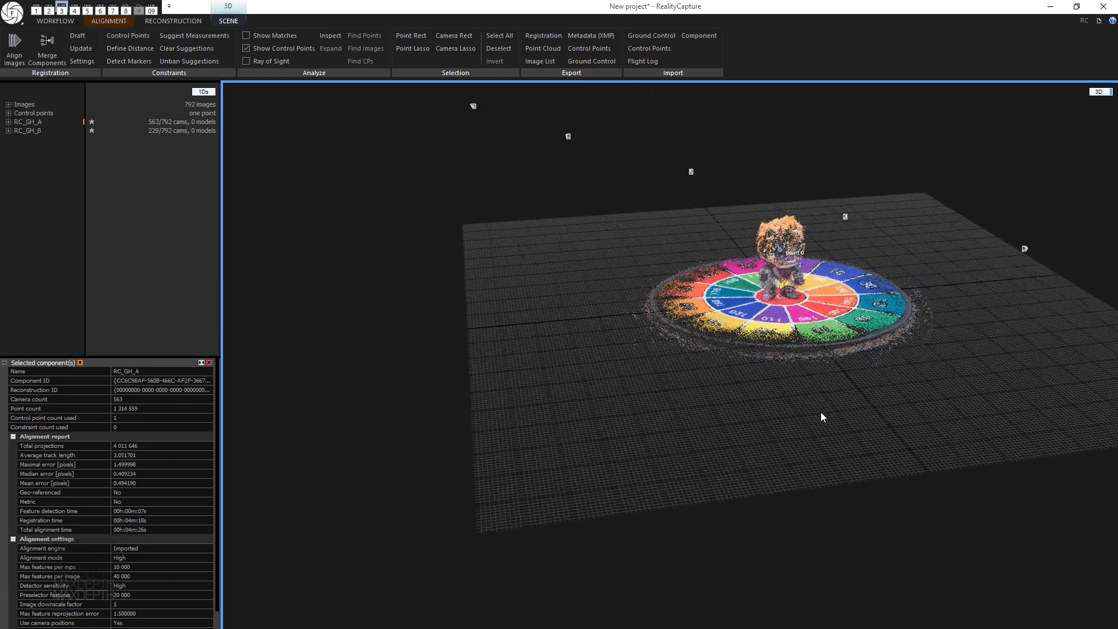
scroll(845, 408, down, 6)
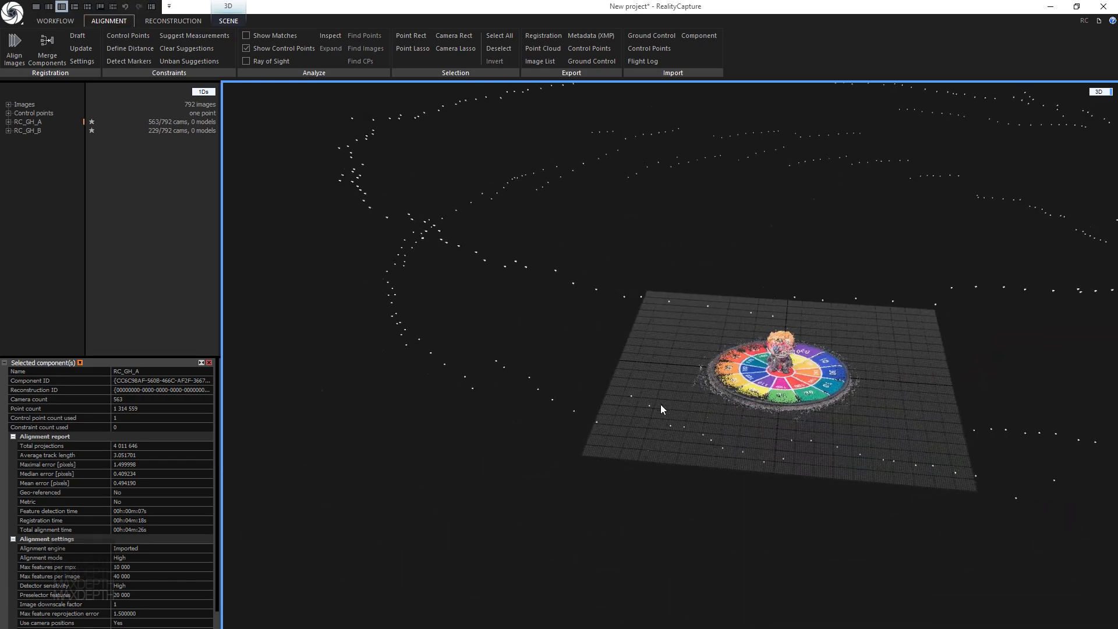
key(alt)
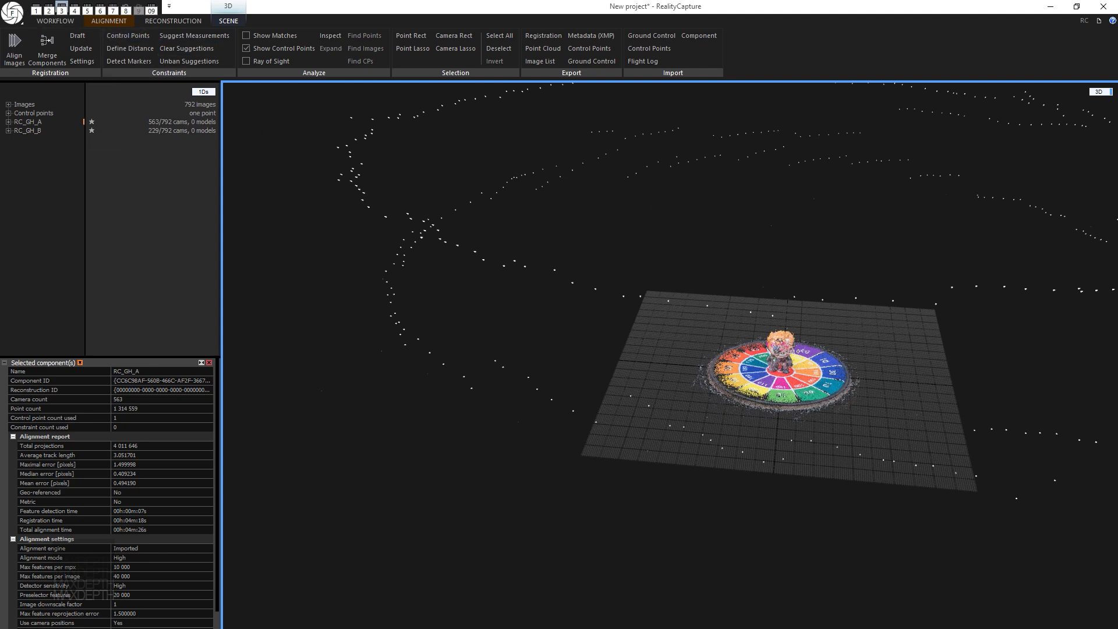
click(36, 390)
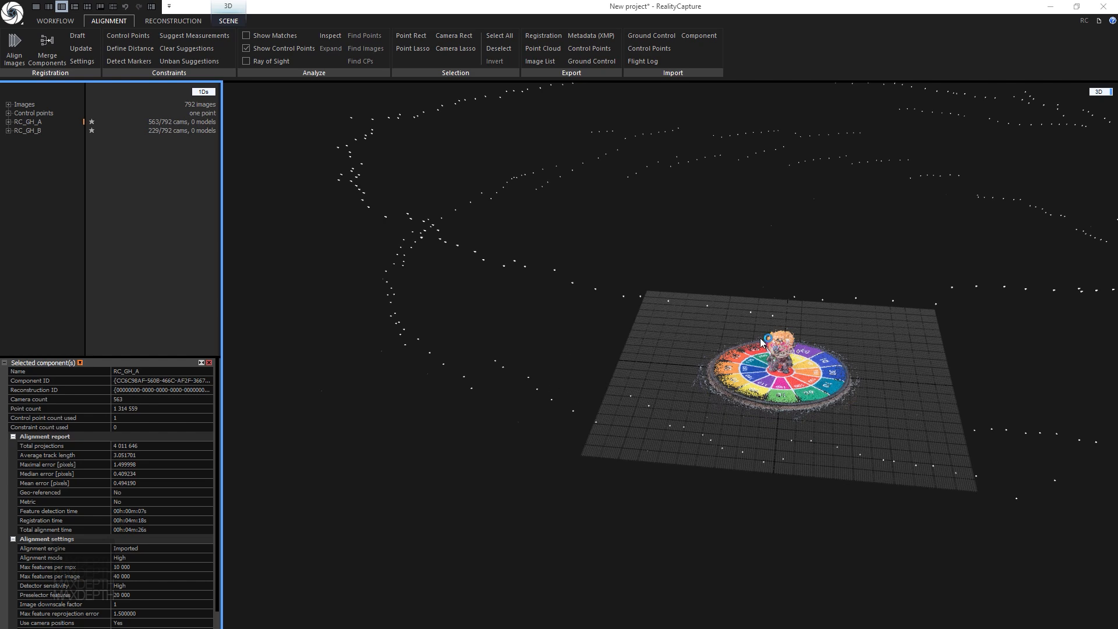
drag(760, 341, 594, 445)
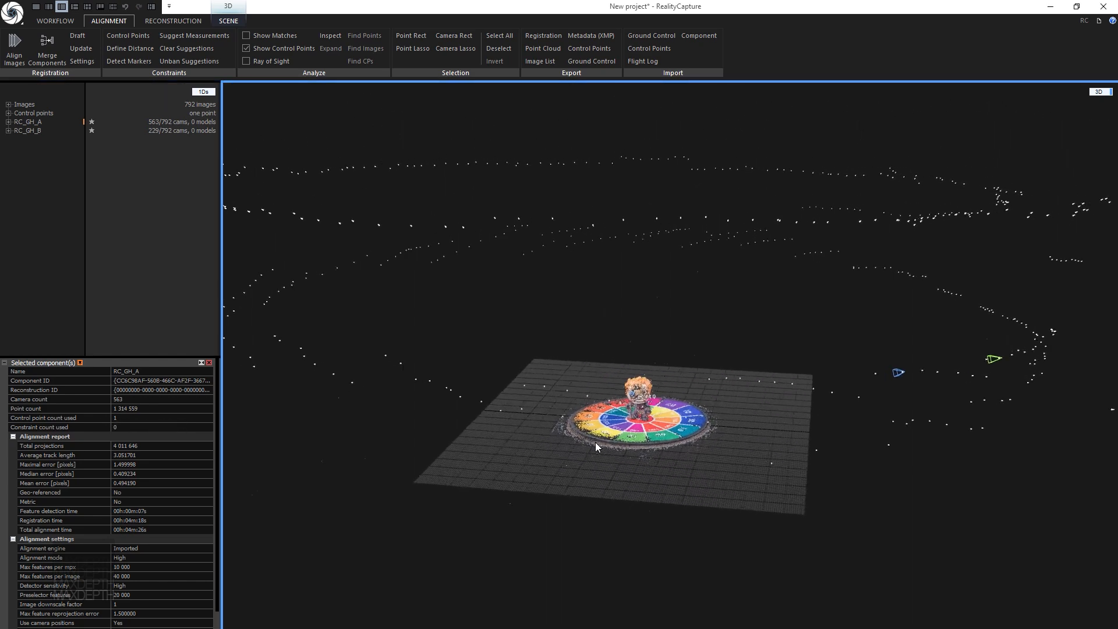
key(alt)
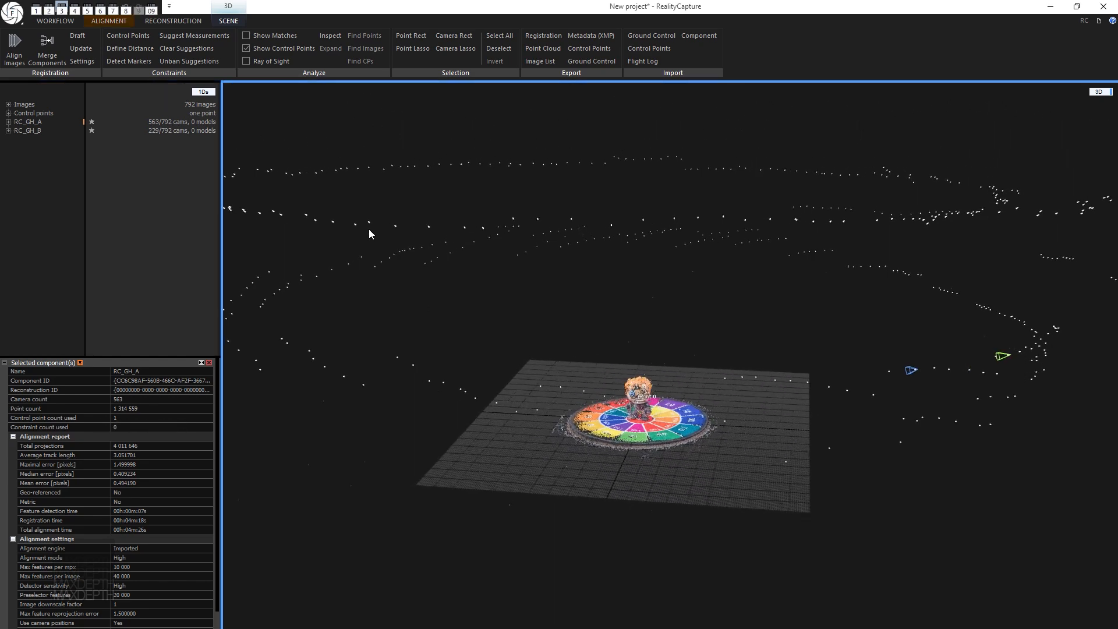
Show the alignment settings, expand the Advanced group and review its options
click(84, 64)
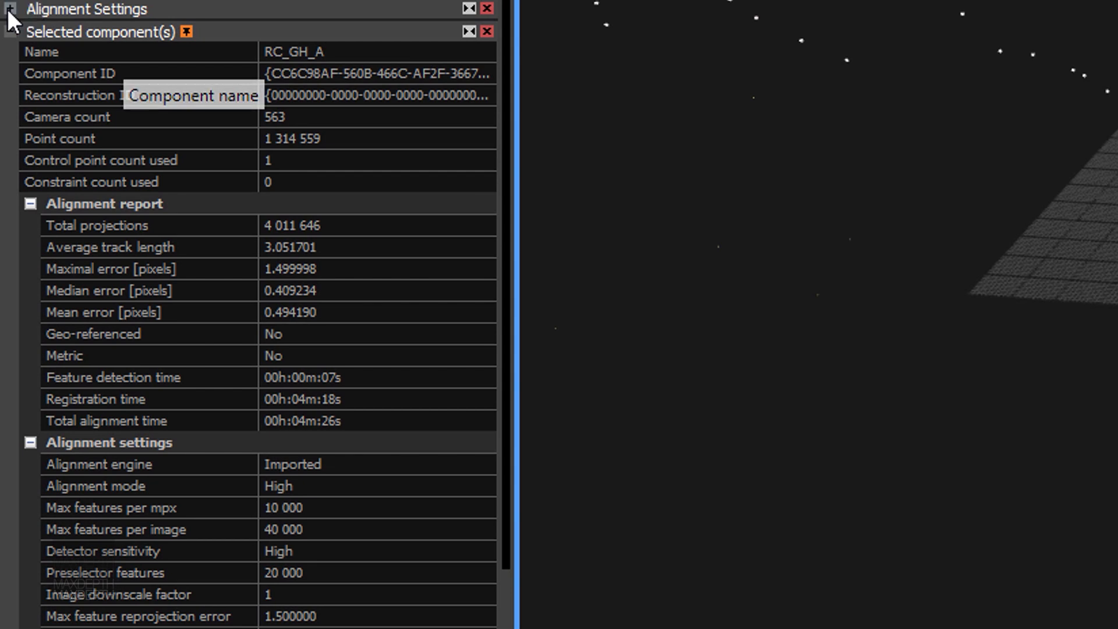
click(6, 264)
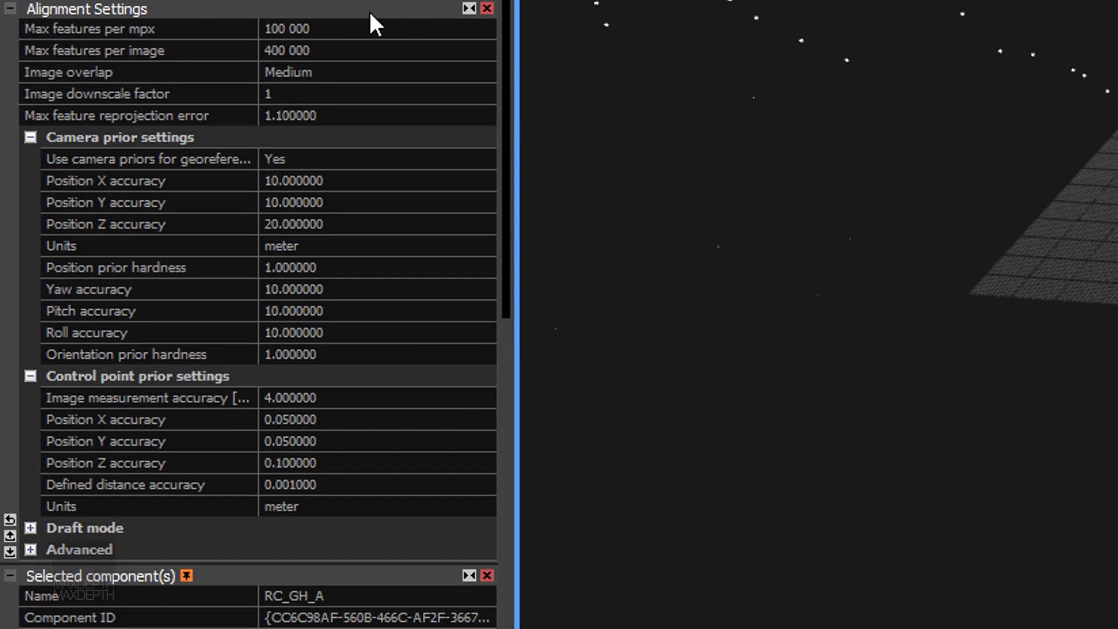
scroll(372, 30, down, 3)
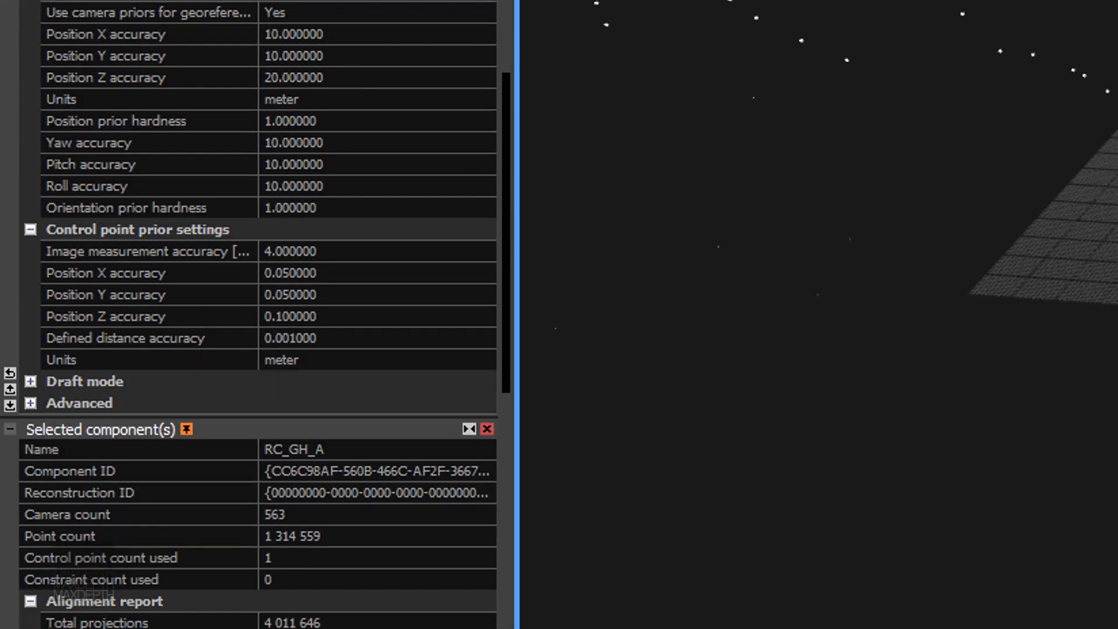
click(30, 403)
scroll(364, 341, down, 1)
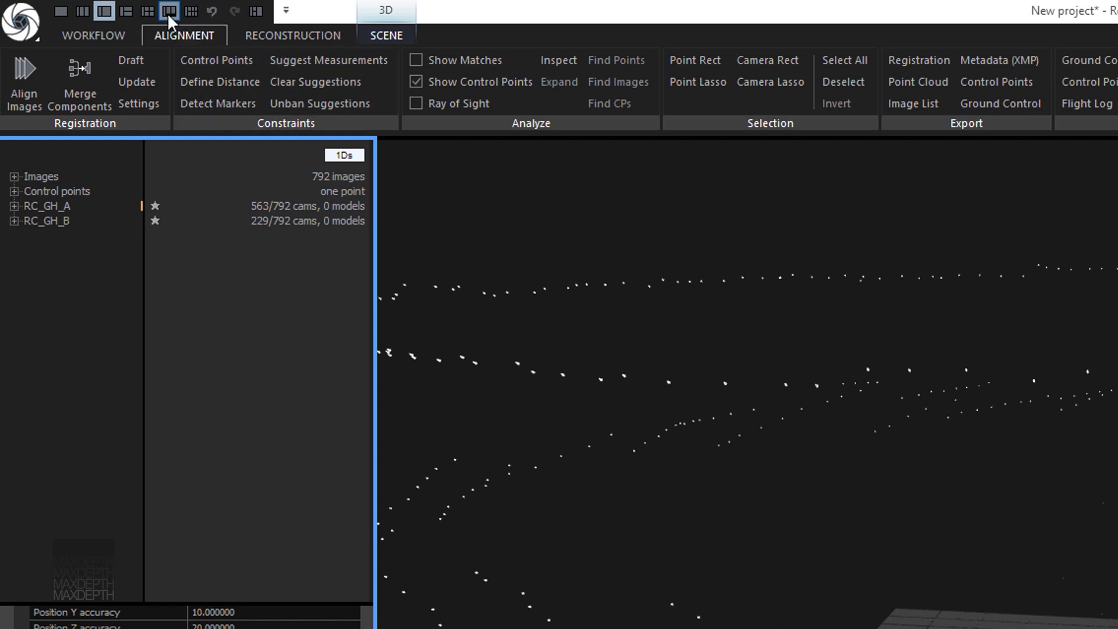
Switch to a layout with the scene list, one 3D view and three 2D views, and narrow the scene list column
click(147, 11)
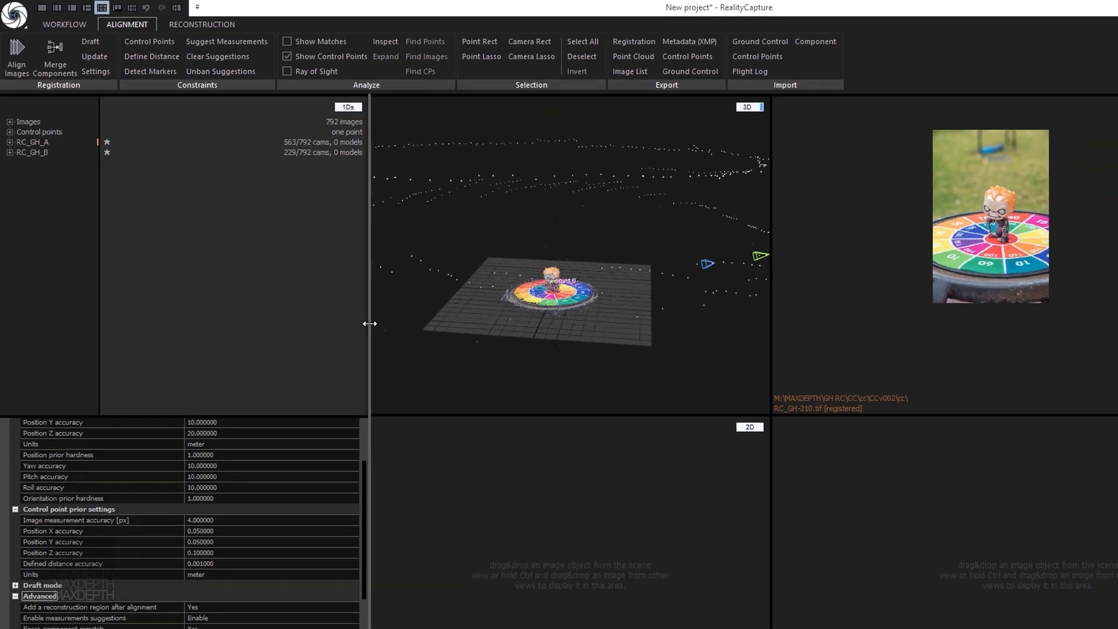
drag(369, 323, 253, 313)
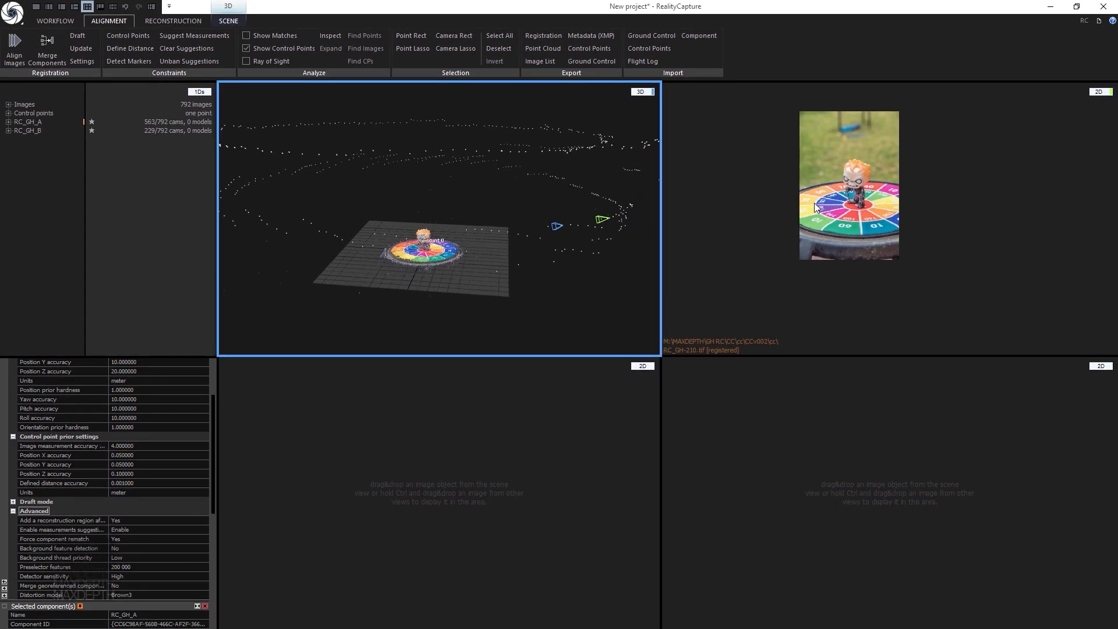
scroll(763, 256, up, 2)
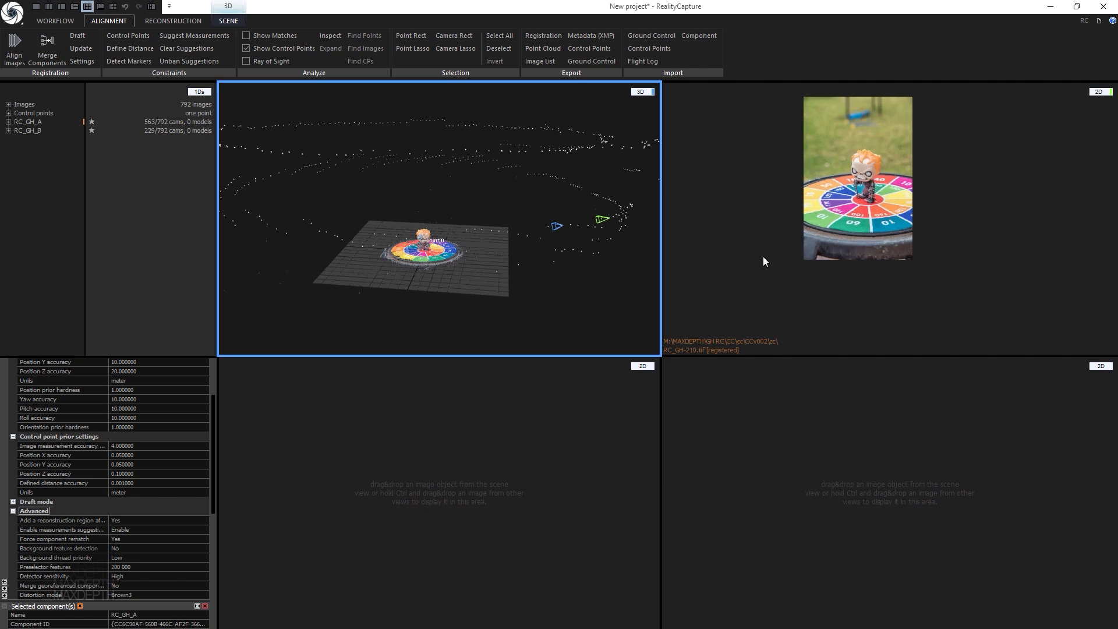
click(775, 259)
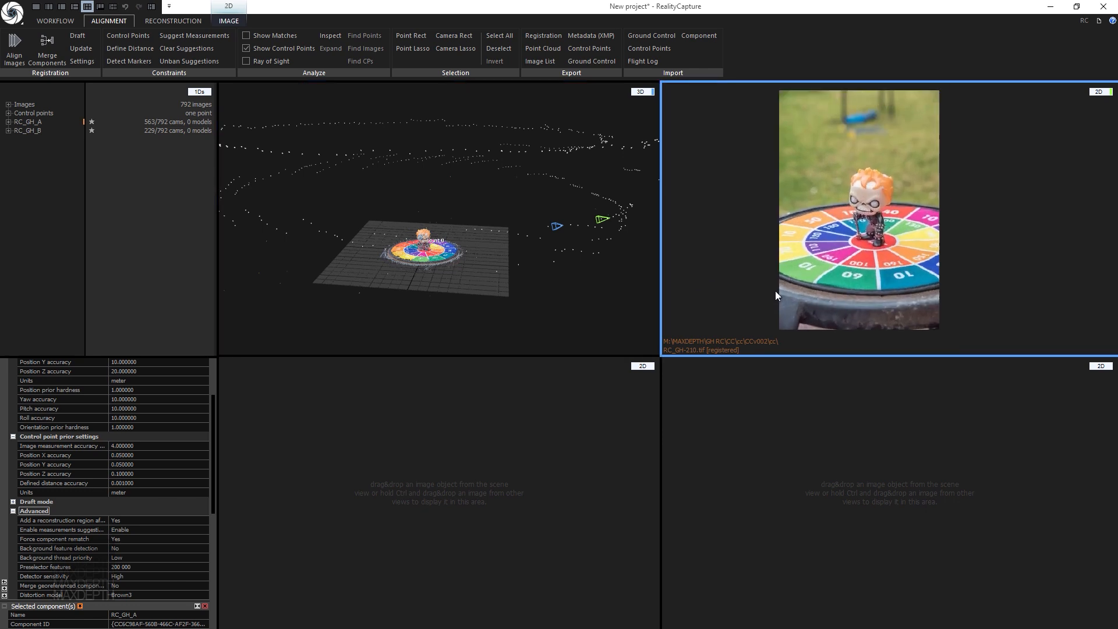
Expand the camera poses of RC_GH_B and RC_GH_A and look through the tie points of their registered images
click(8, 131)
click(18, 140)
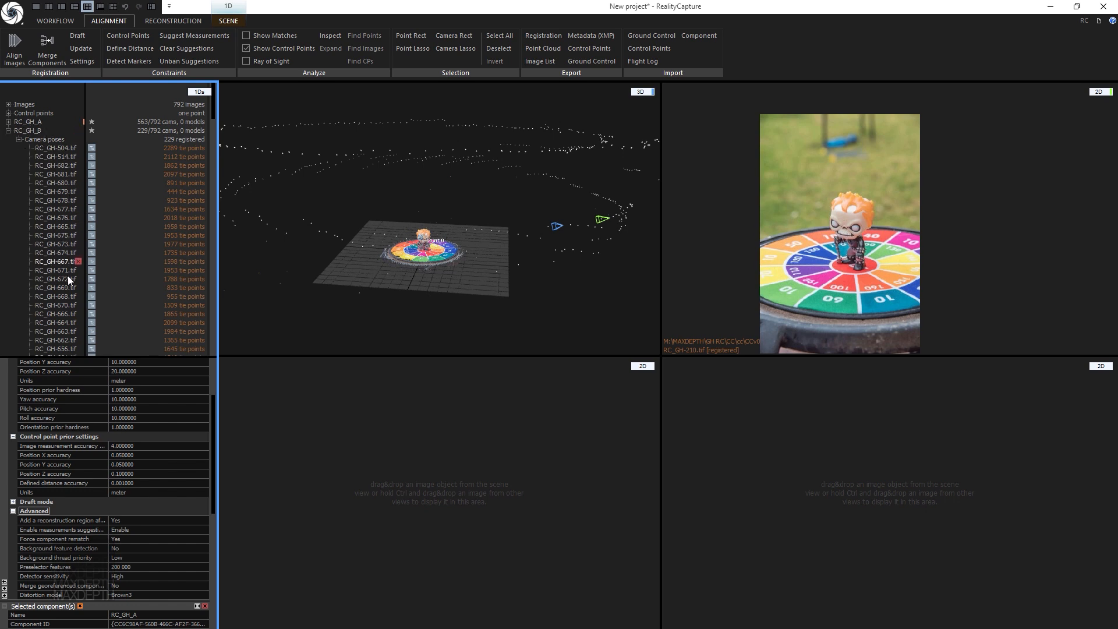
scroll(63, 308, down, 1)
scroll(63, 306, up, 1)
click(9, 123)
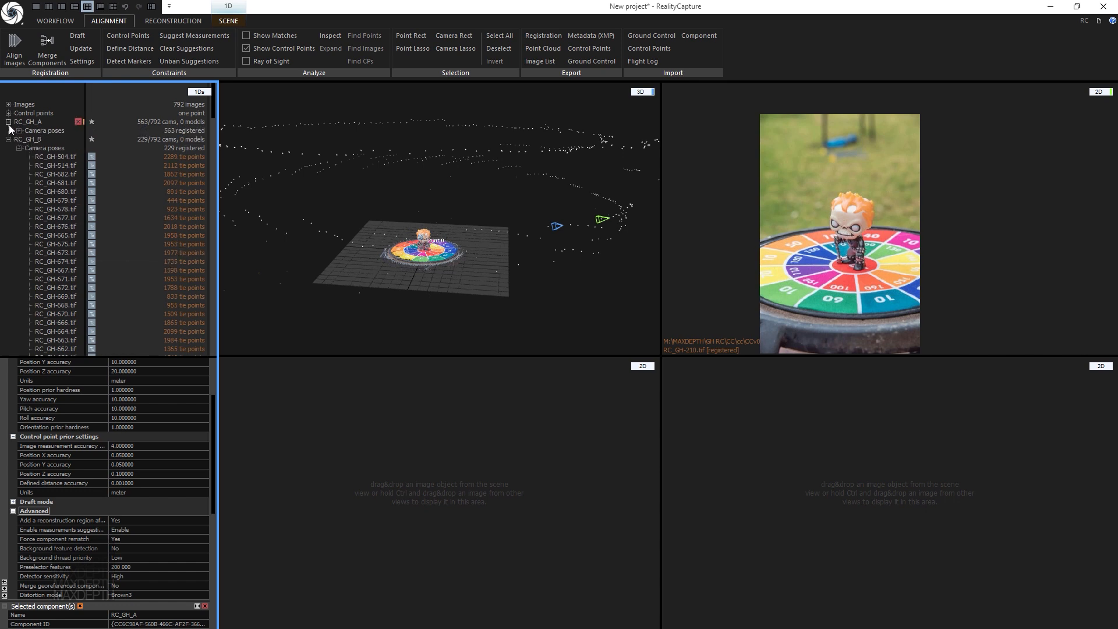
click(18, 131)
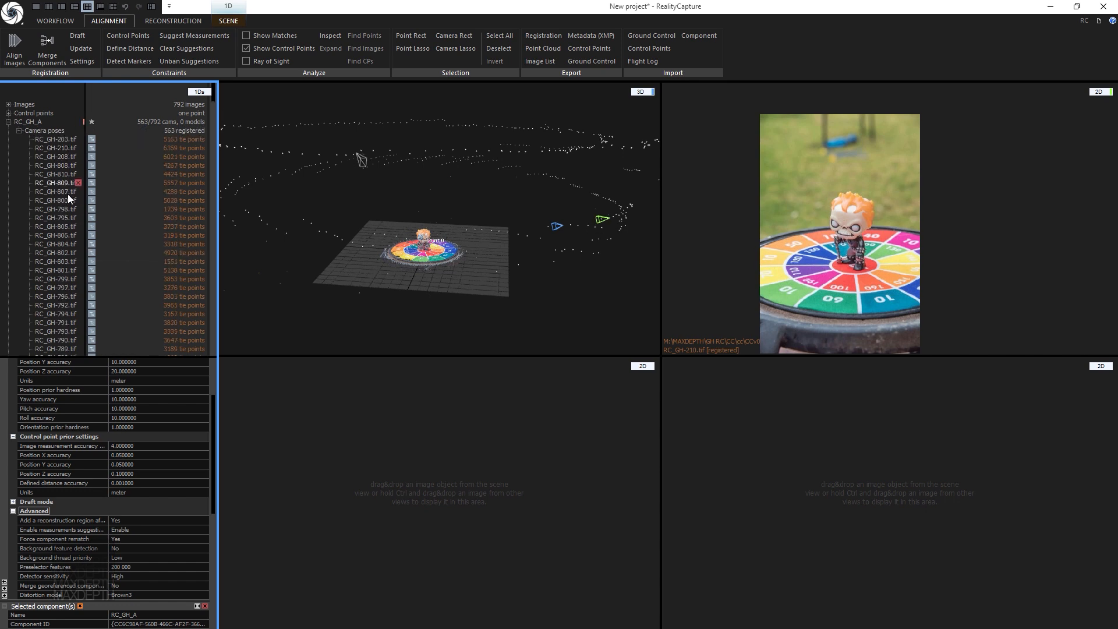
scroll(68, 285, down, 20)
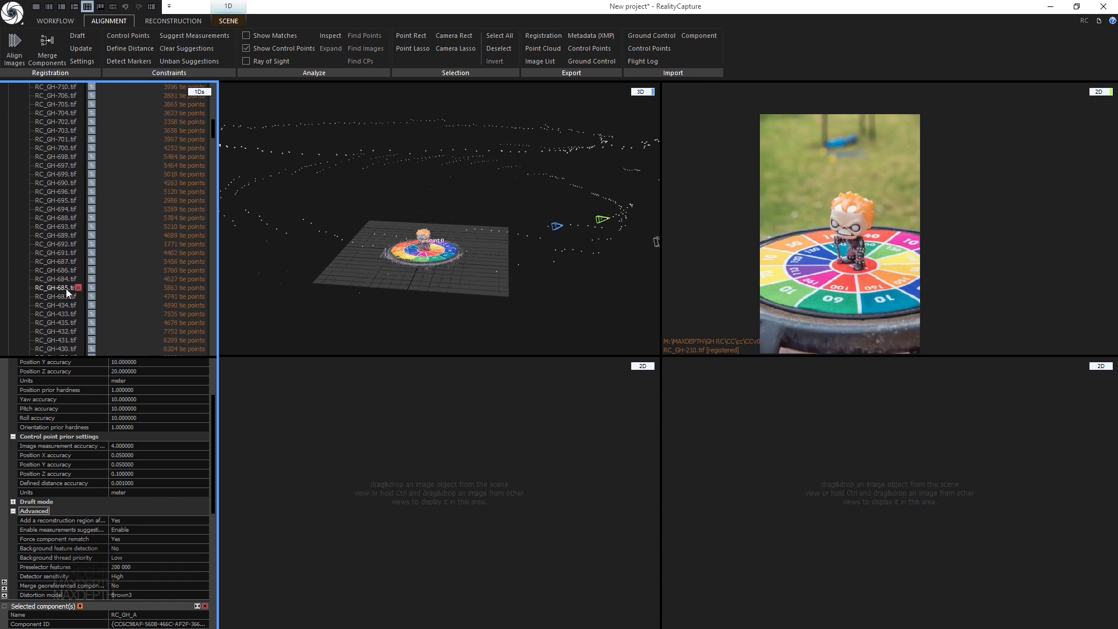
scroll(65, 281, up, 20)
Examine the skull's face up close in the photo RC_GH-210.tif
scroll(859, 226, up, 1)
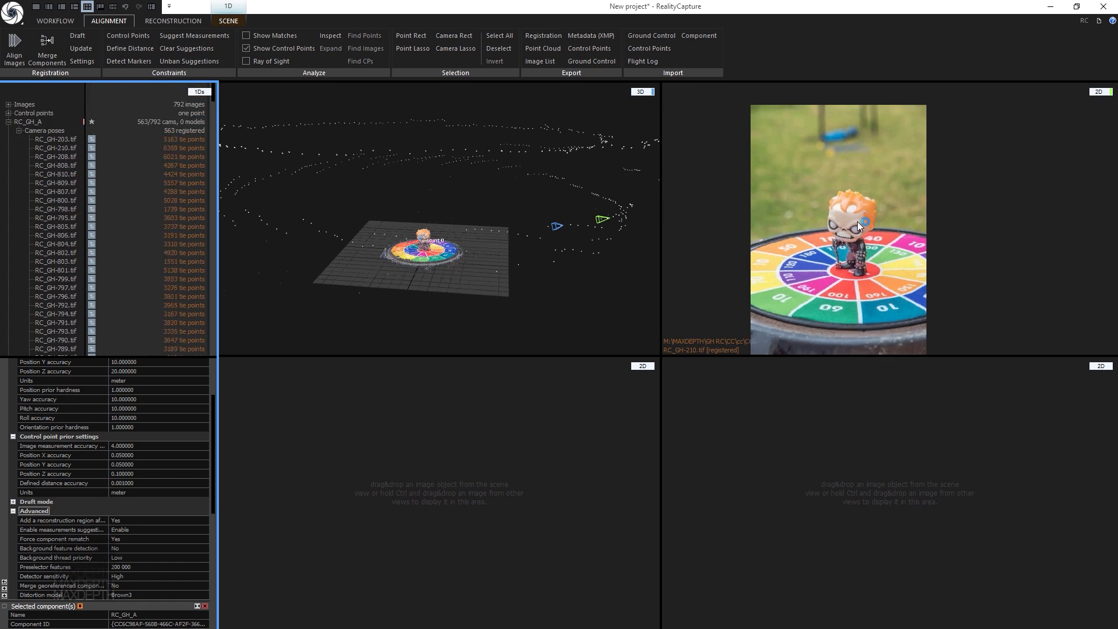
scroll(859, 226, up, 5)
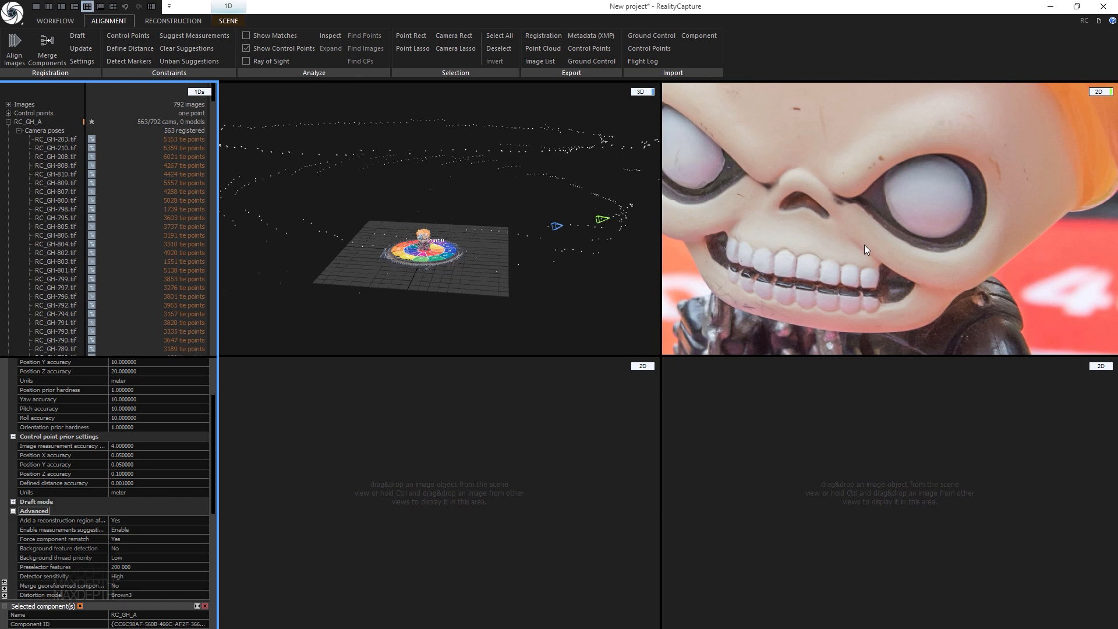
scroll(868, 250, down, 2)
scroll(859, 204, down, 2)
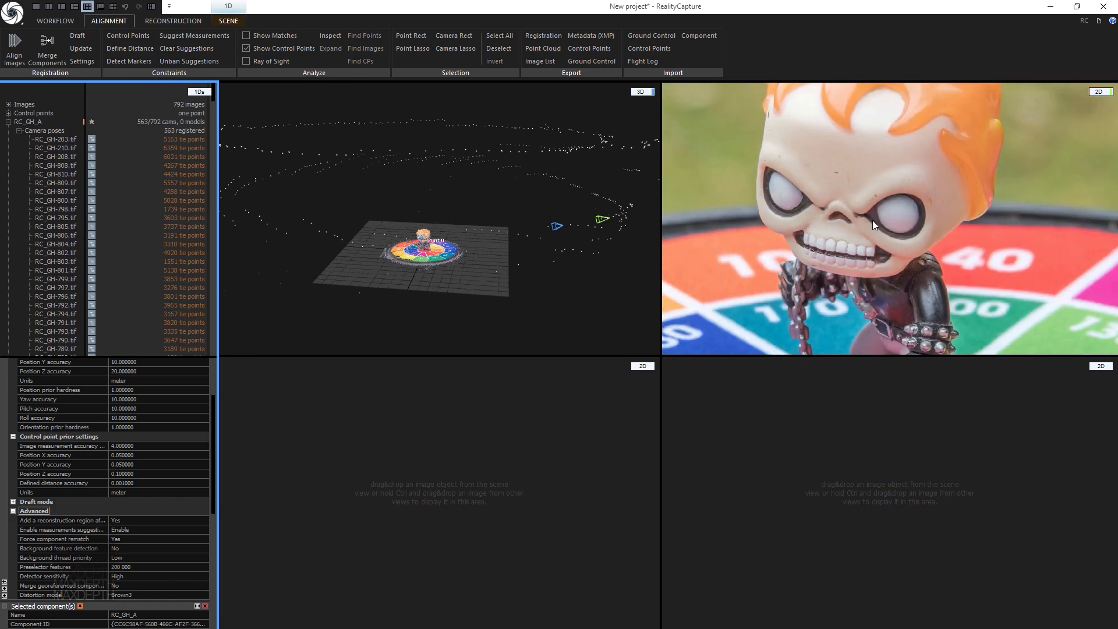
scroll(865, 209, up, 3)
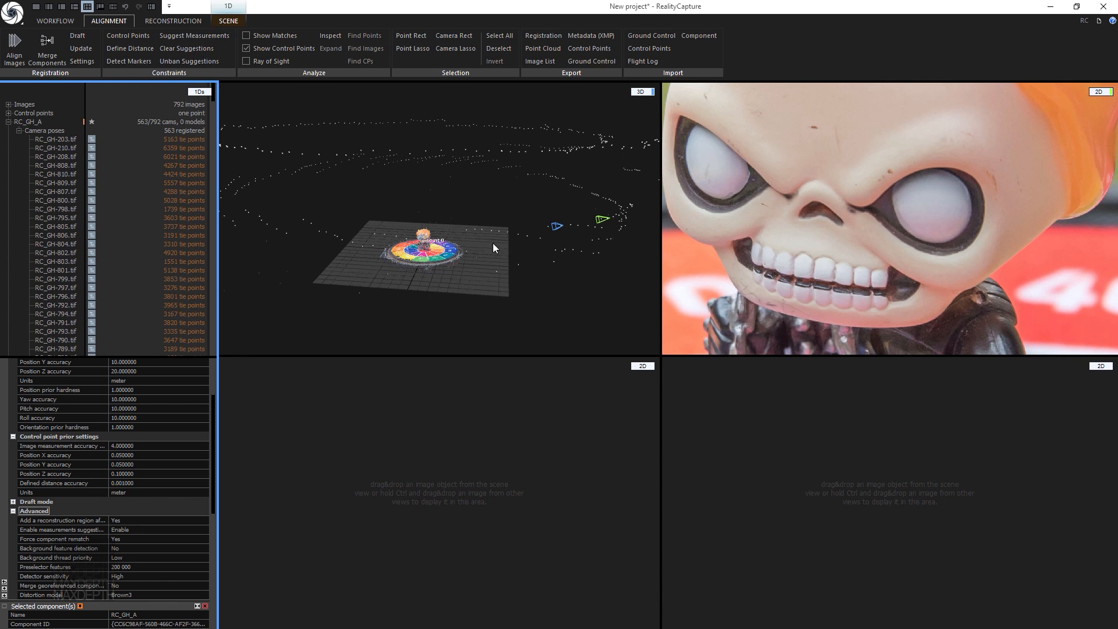
Find RC_GH-650.tif among the registered images of RC_GH_B and display it in an empty 2D view, framed on the figure's head
scroll(34, 190, down, 3)
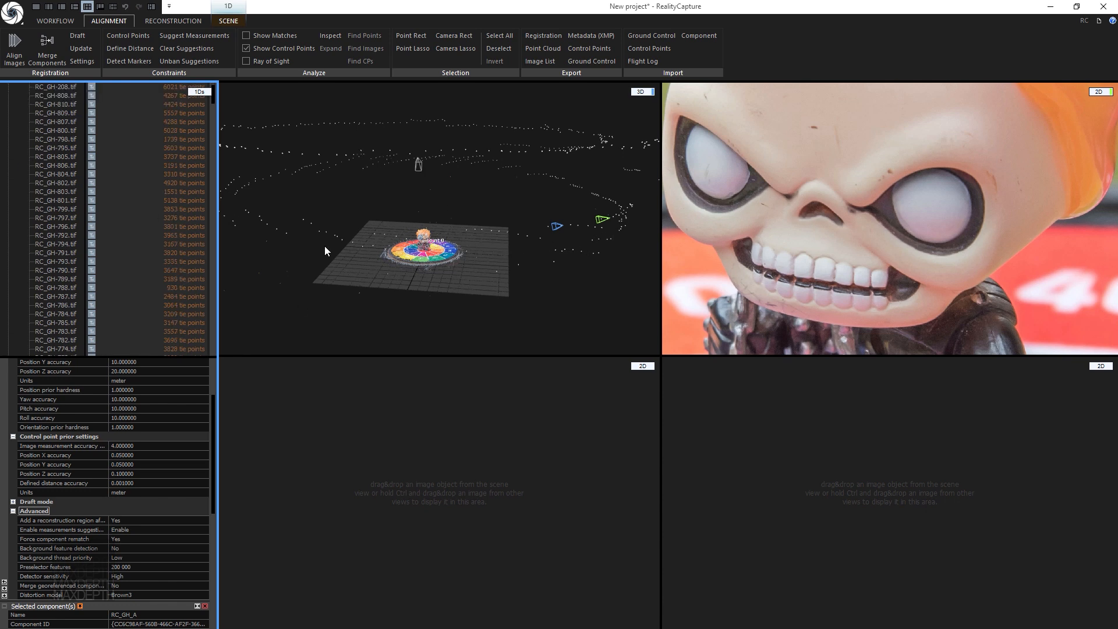
scroll(87, 256, down, 10)
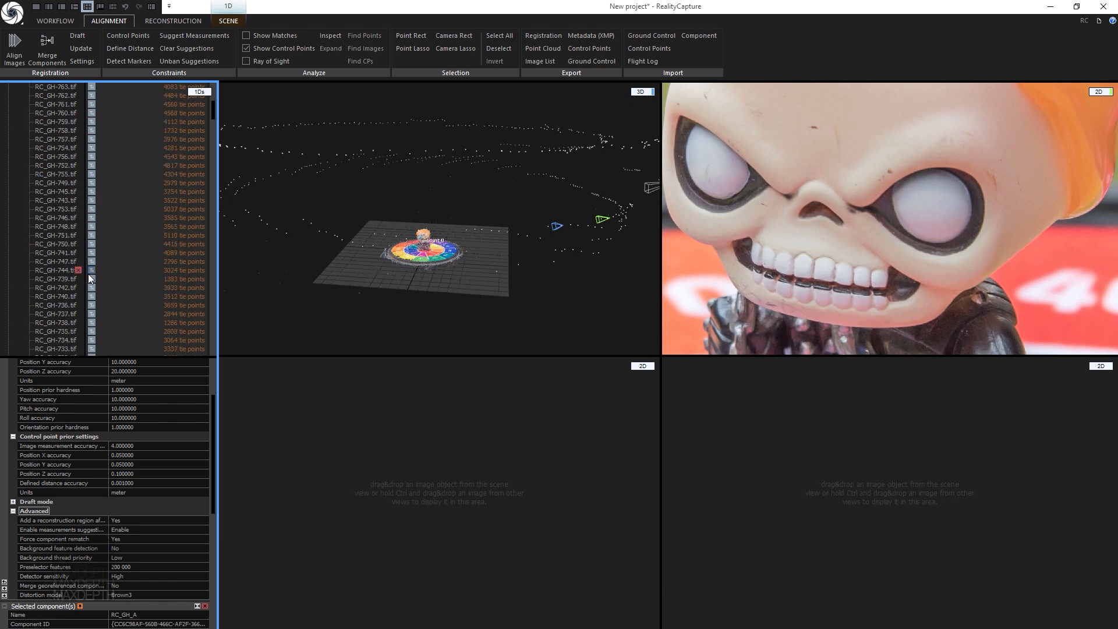
scroll(108, 268, down, 10)
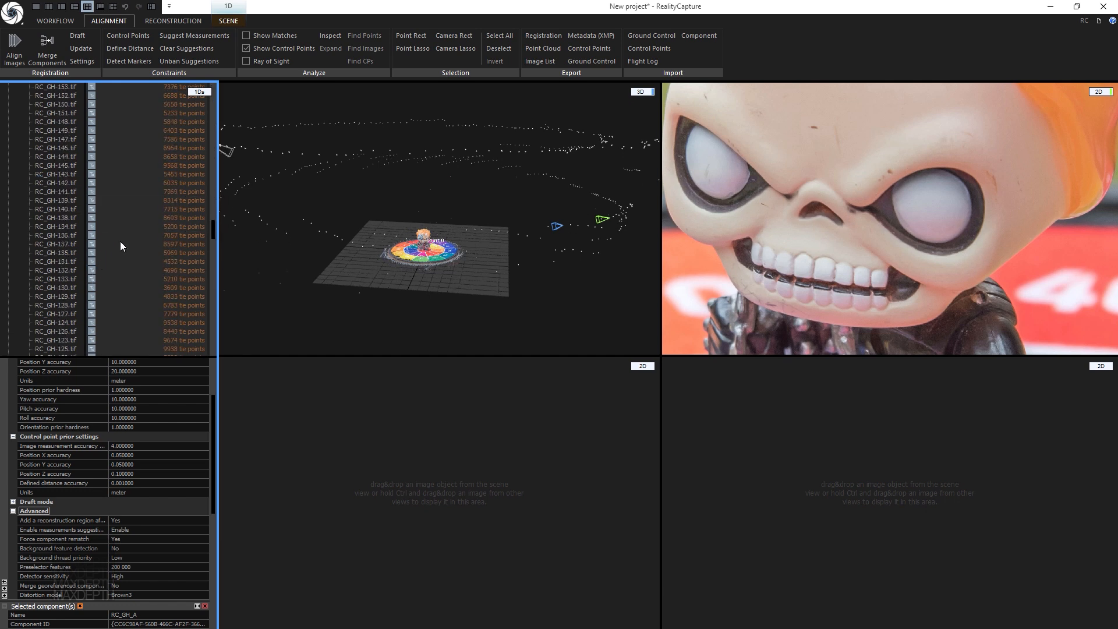
scroll(121, 245, down, 5)
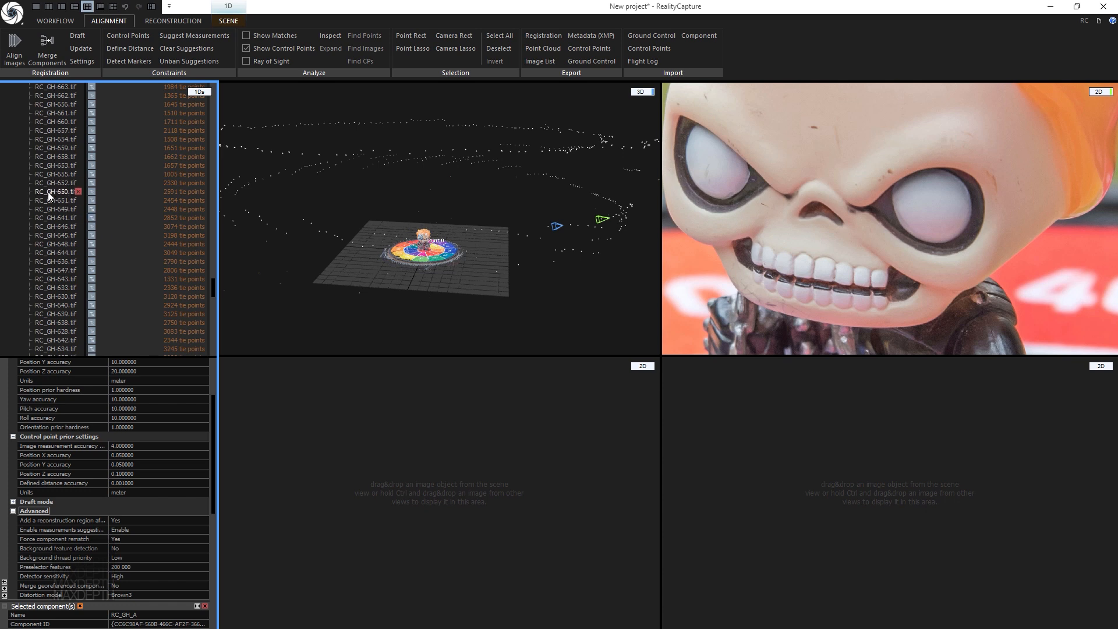
drag(50, 194, 442, 487)
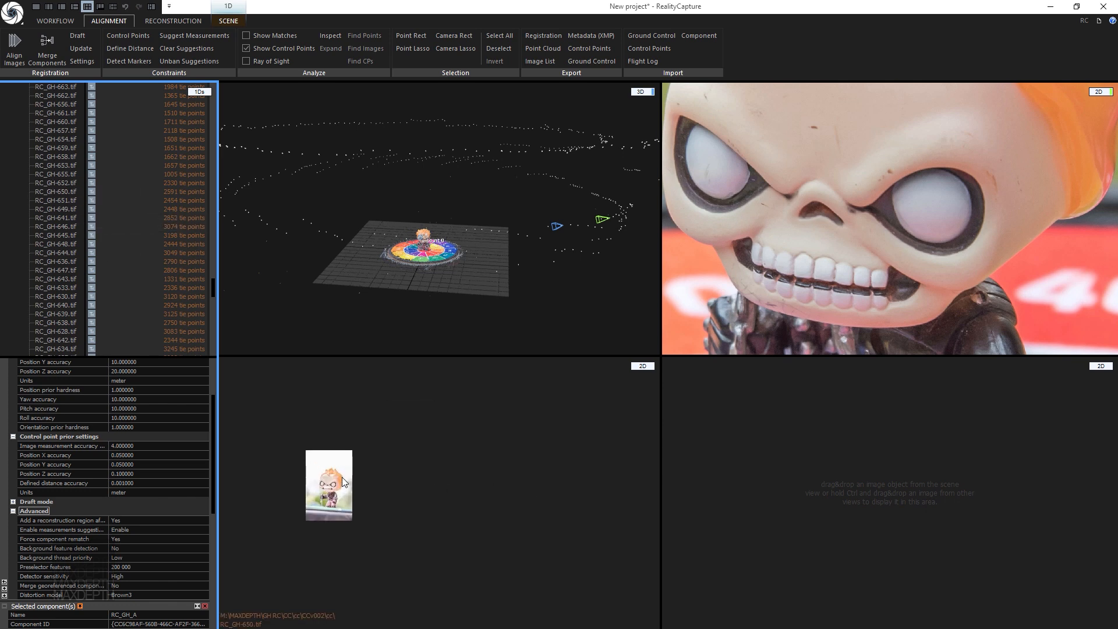
scroll(342, 479, up, 11)
drag(374, 499, 509, 497)
scroll(478, 496, up, 6)
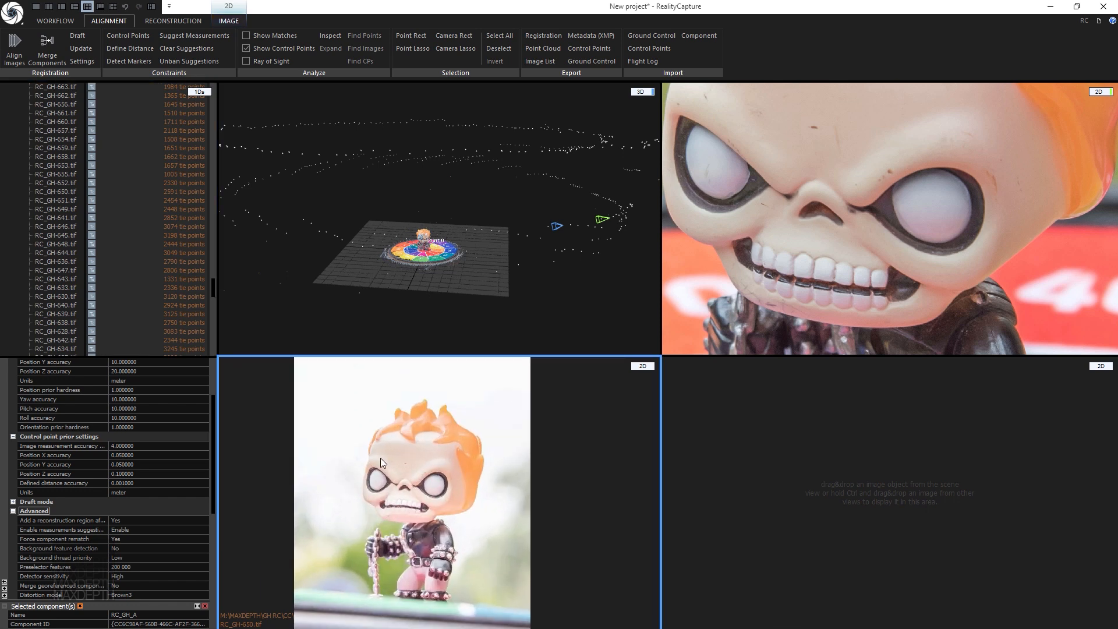
scroll(381, 463, up, 4)
scroll(81, 280, up, 3)
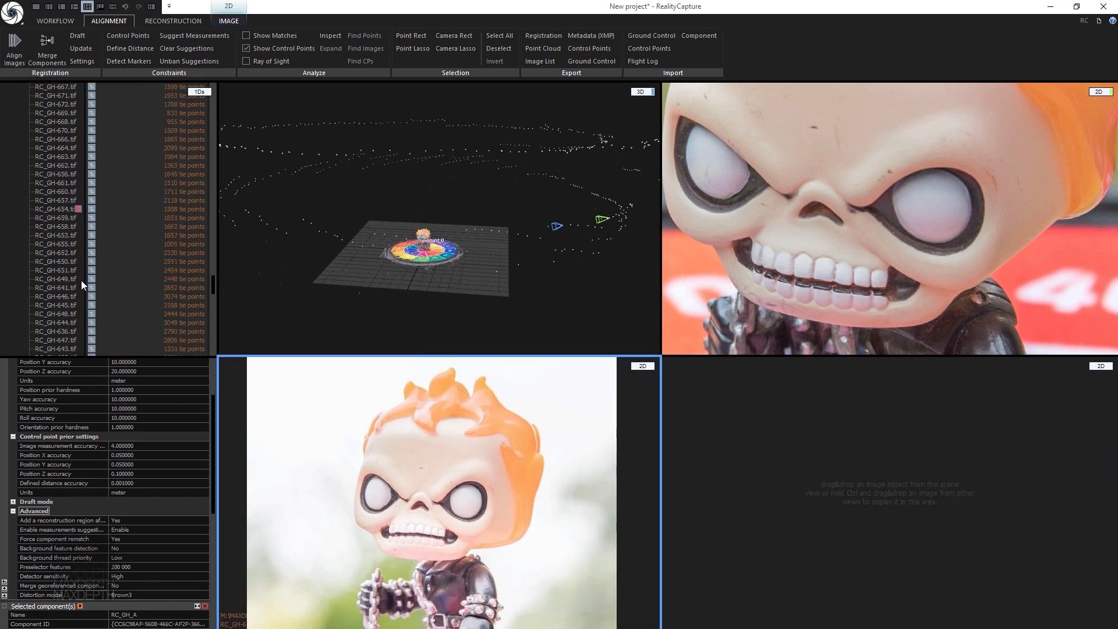
scroll(82, 280, up, 5)
scroll(321, 576, down, 1)
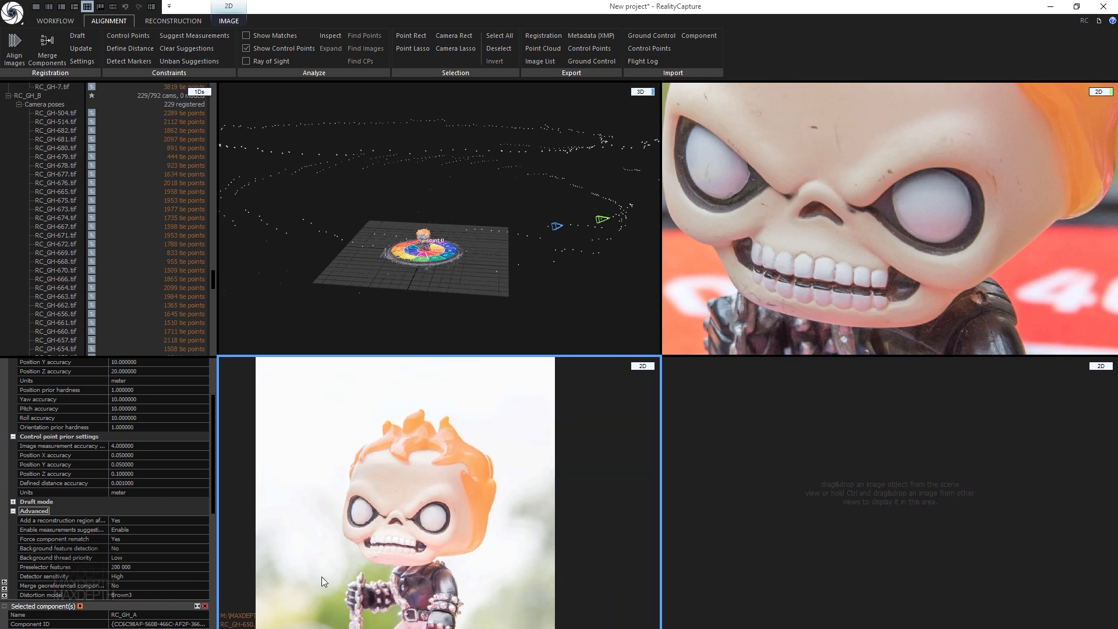
drag(321, 576, 417, 583)
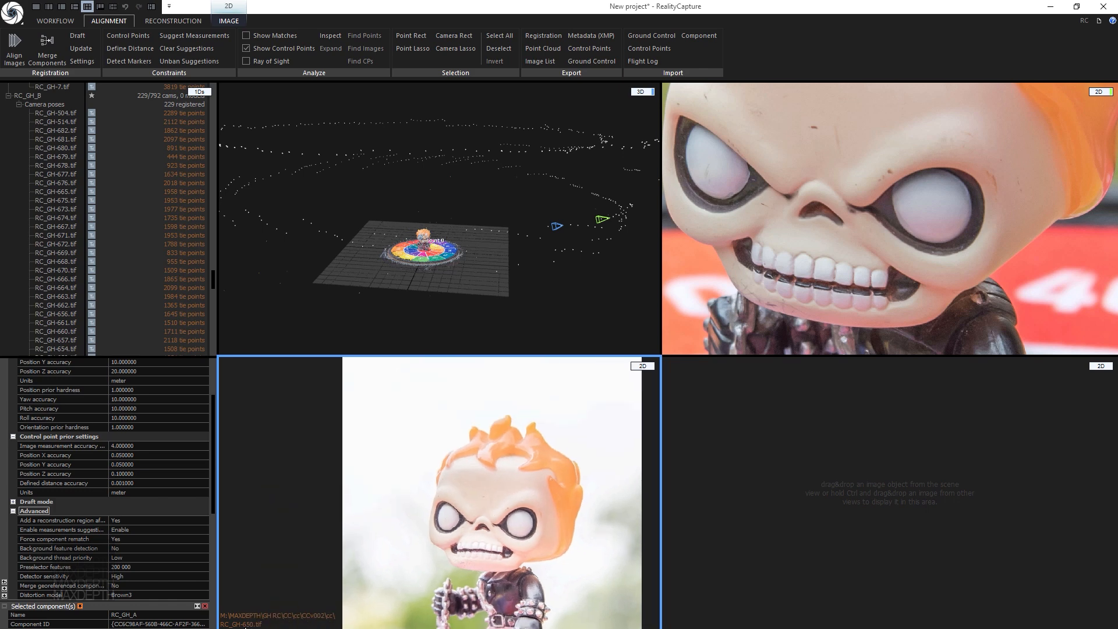
Find RC_GH-453.tif among the RC_GH_B camera poses and display it in the remaining empty 2D view, framed on the figure
scroll(754, 269, down, 3)
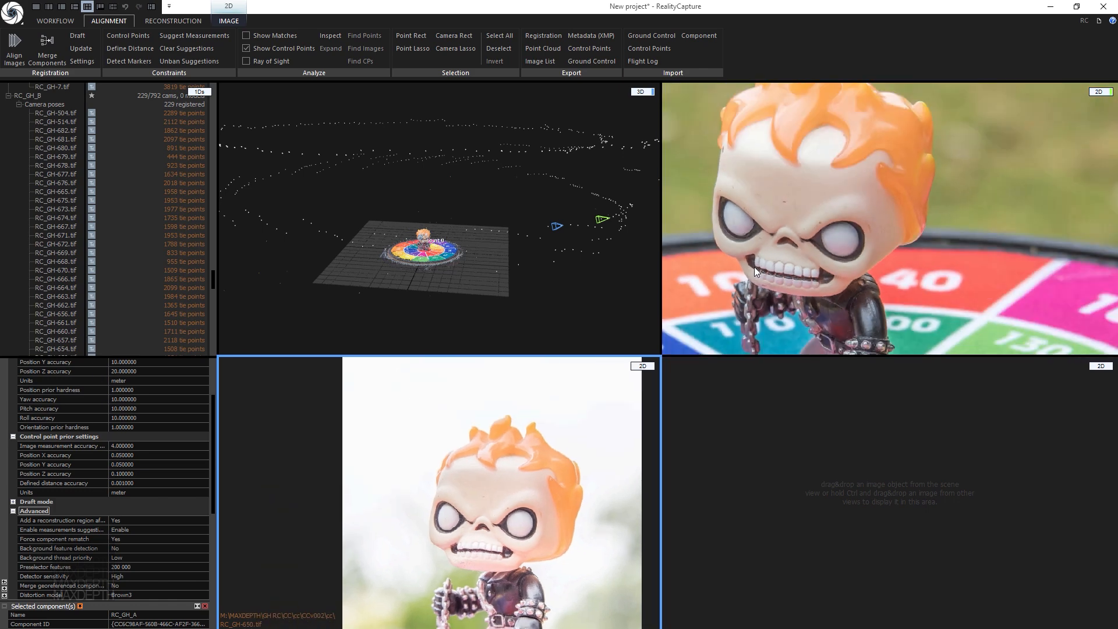
scroll(756, 274, down, 3)
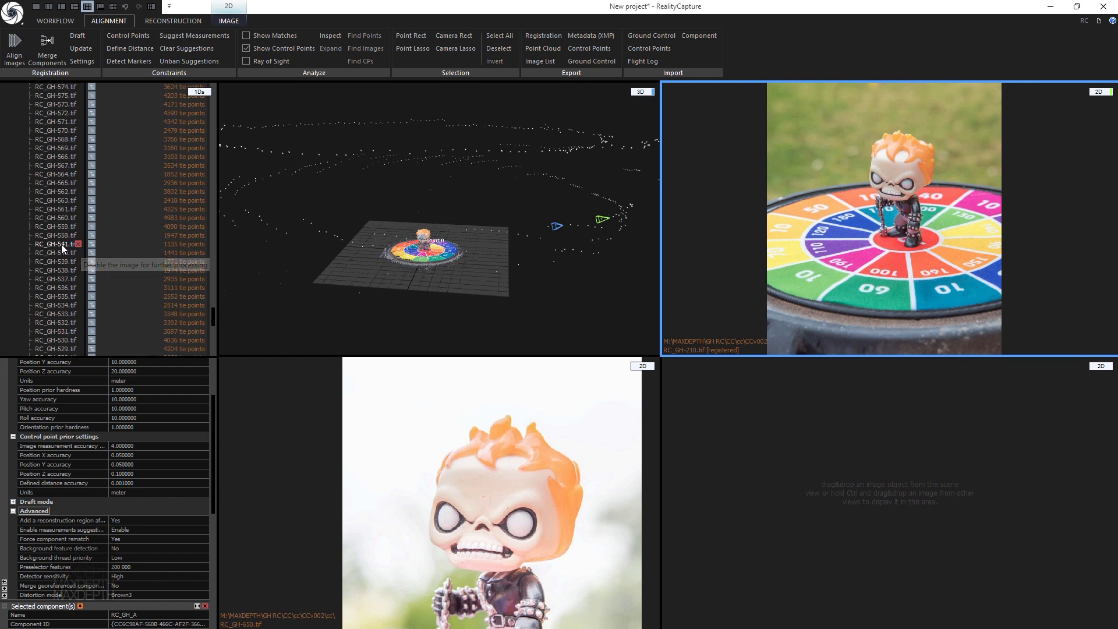
scroll(61, 243, down, 5)
scroll(61, 243, down, 10)
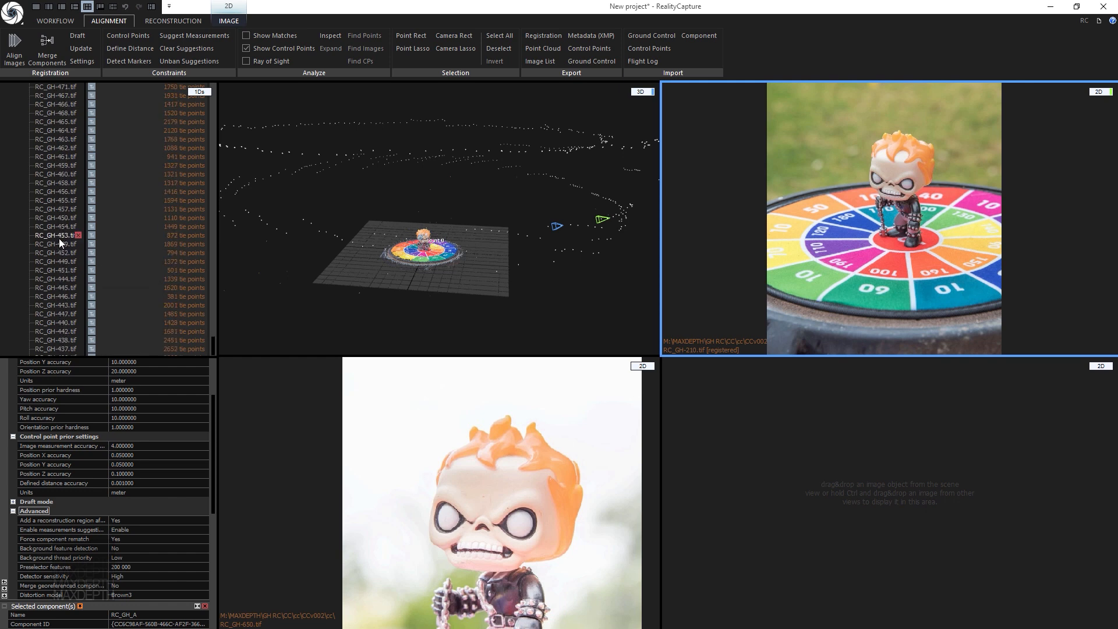
drag(58, 239, 847, 494)
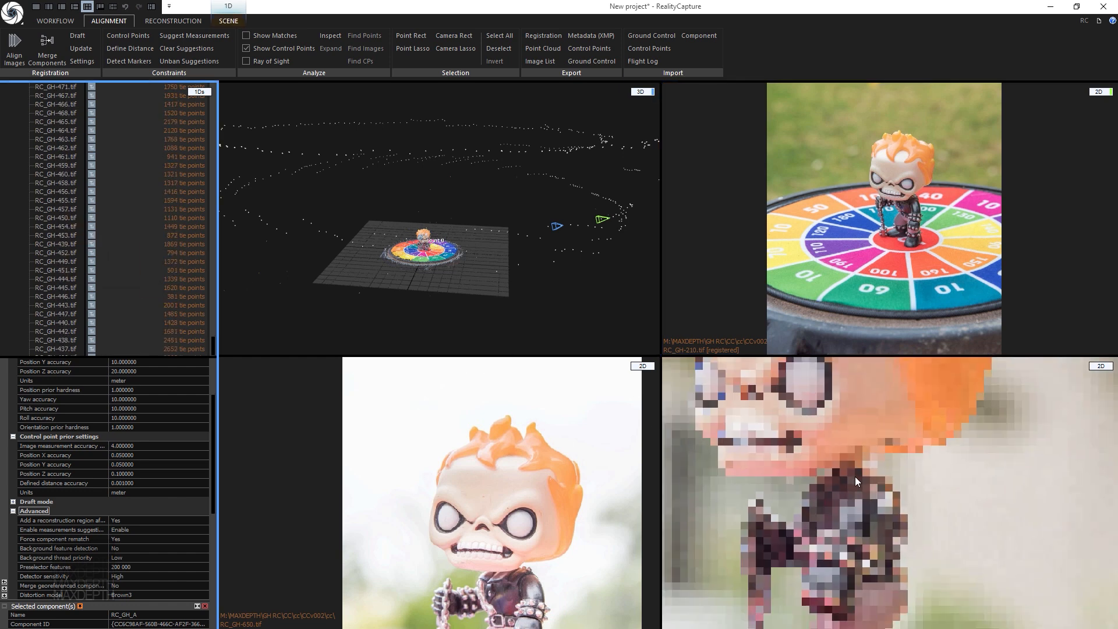
scroll(854, 476, down, 2)
drag(836, 417, 892, 502)
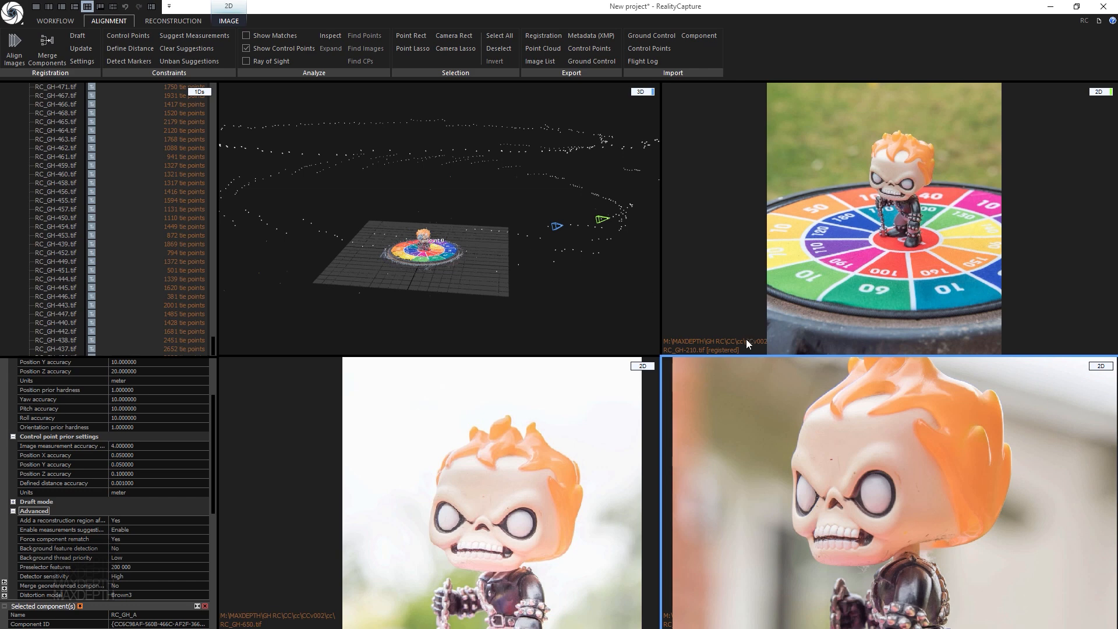
Compare the small marks on the skull's forehead and brow across the photos RC_GH-210.tif, RC_GH-650.tif and RC_GH-453.tif
scroll(864, 476, up, 5)
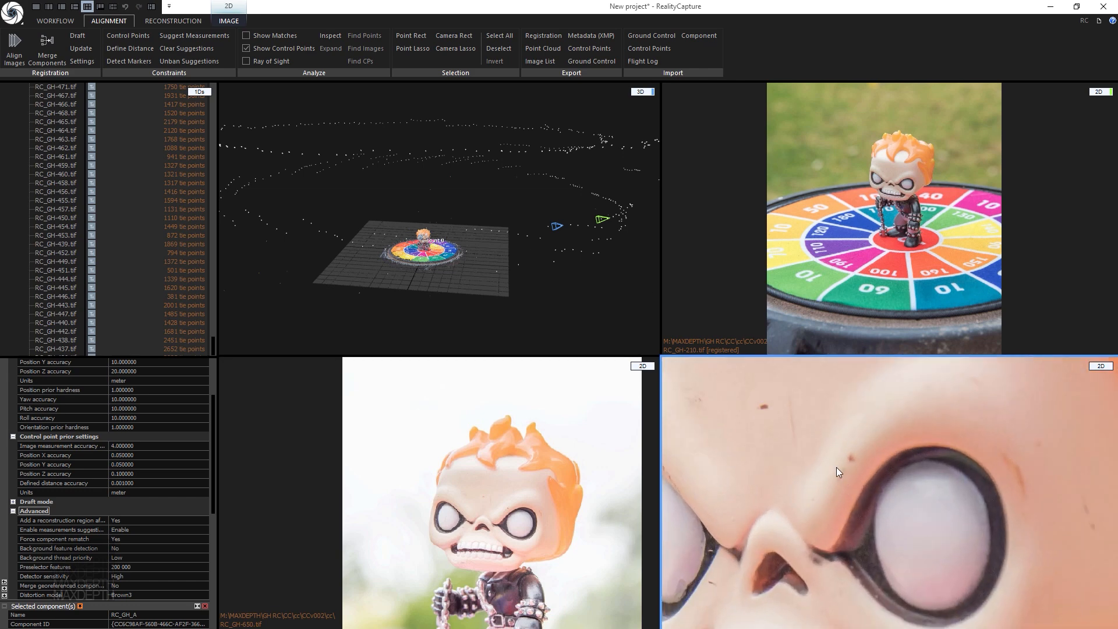
scroll(481, 501, up, 5)
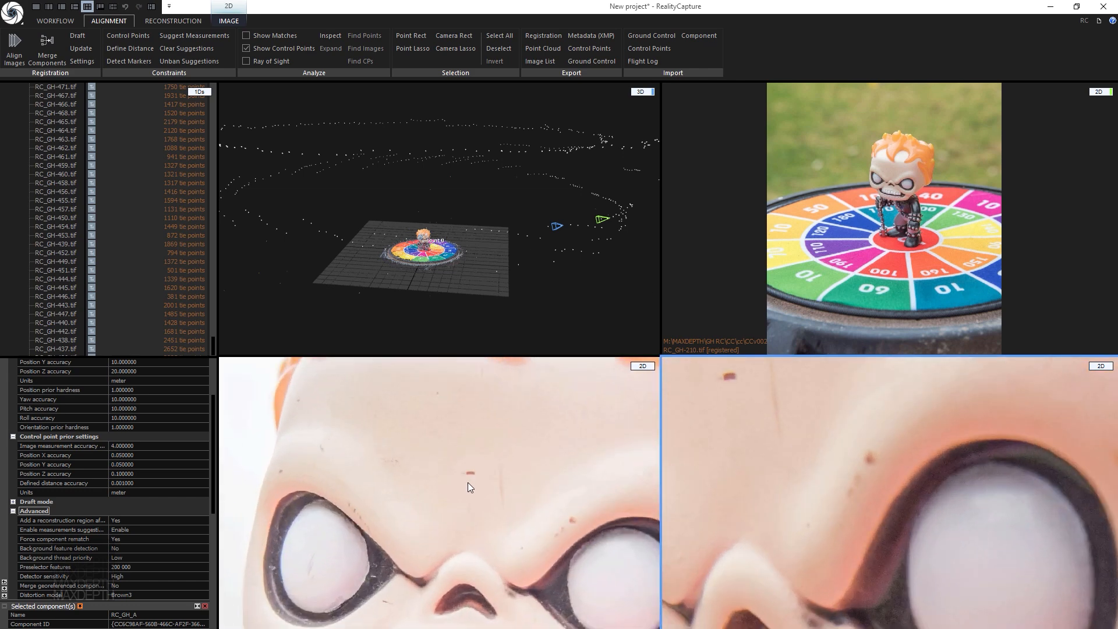
scroll(469, 476, up, 3)
scroll(885, 151, up, 5)
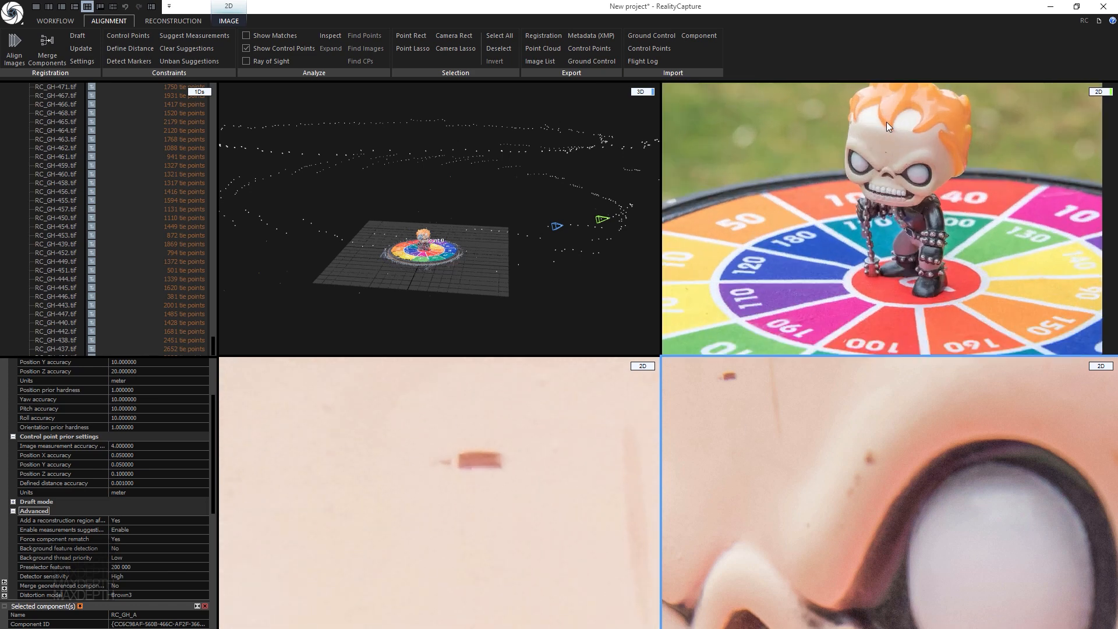
scroll(885, 169, up, 5)
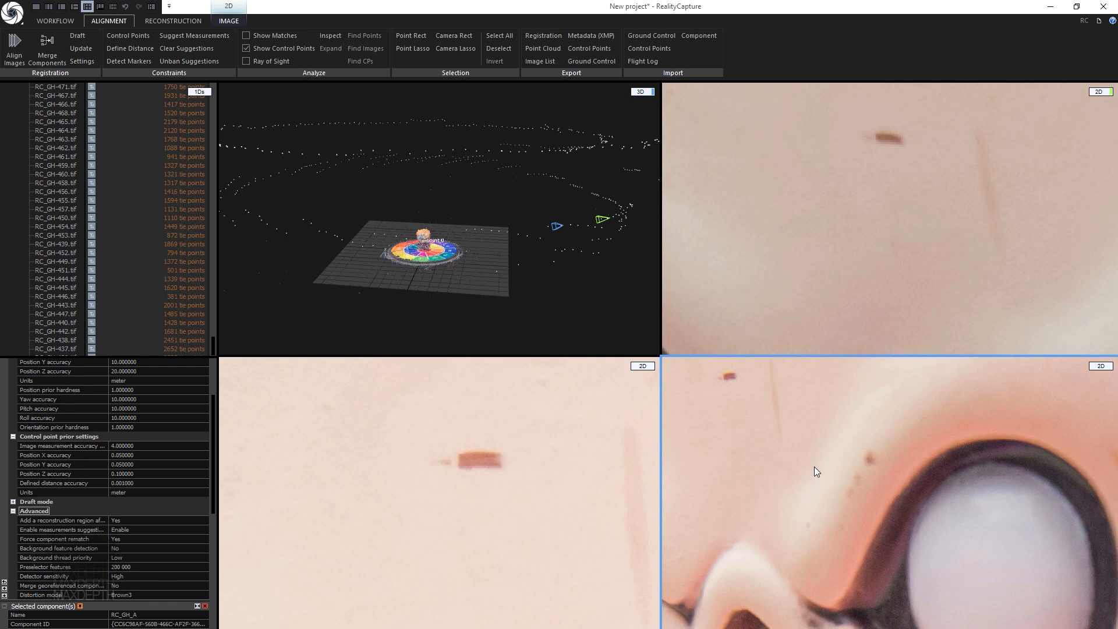
scroll(814, 466, down, 3)
scroll(597, 505, down, 4)
drag(536, 440, 431, 356)
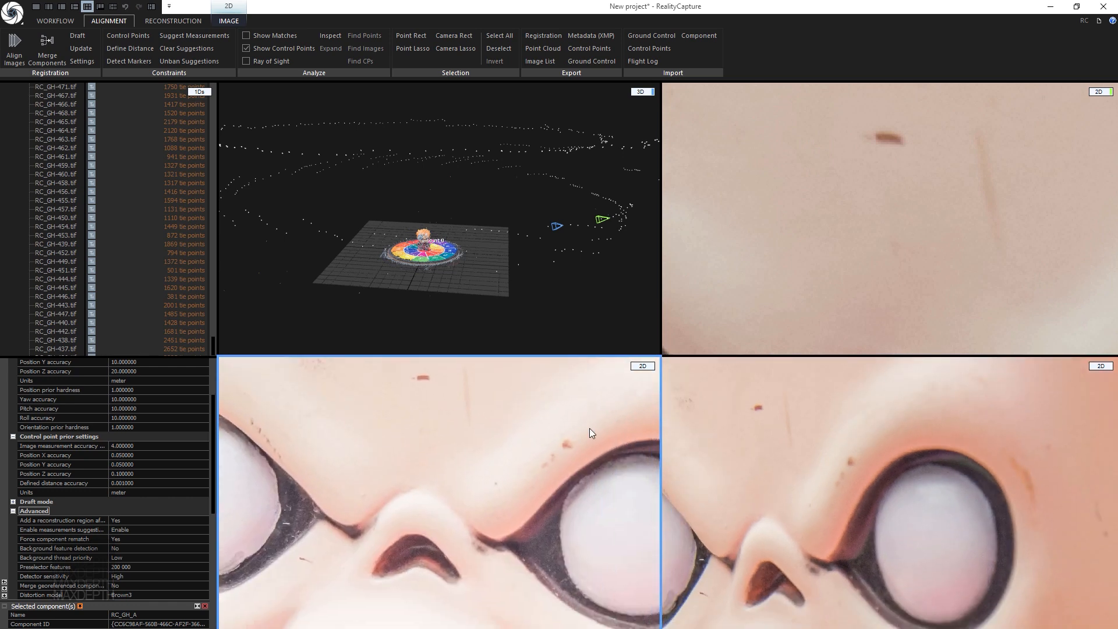
drag(478, 407, 485, 455)
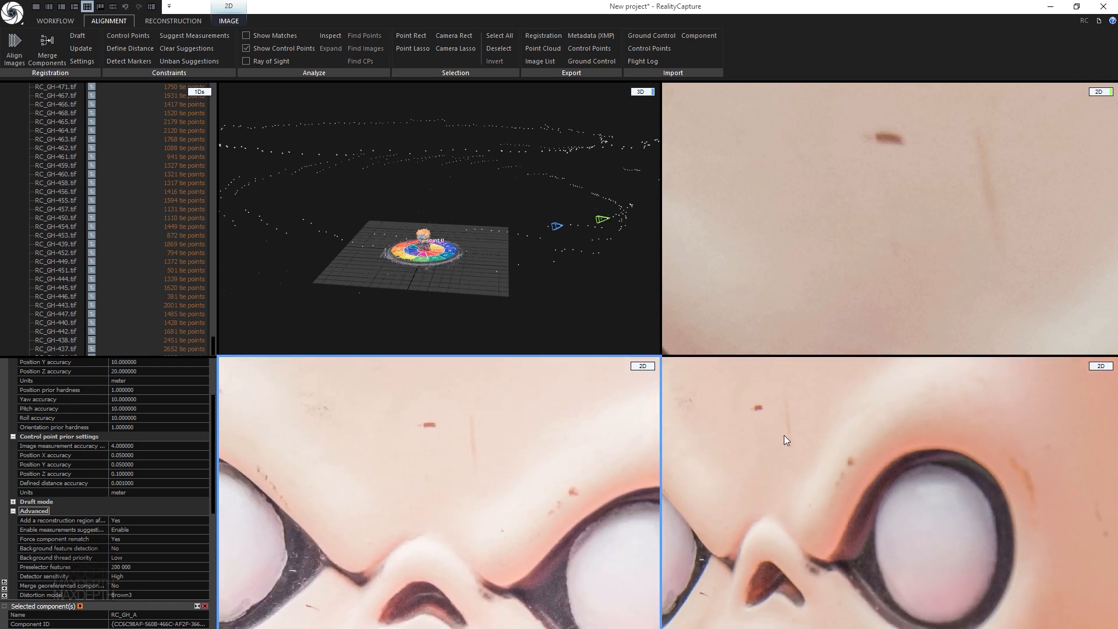
drag(585, 455, 576, 463)
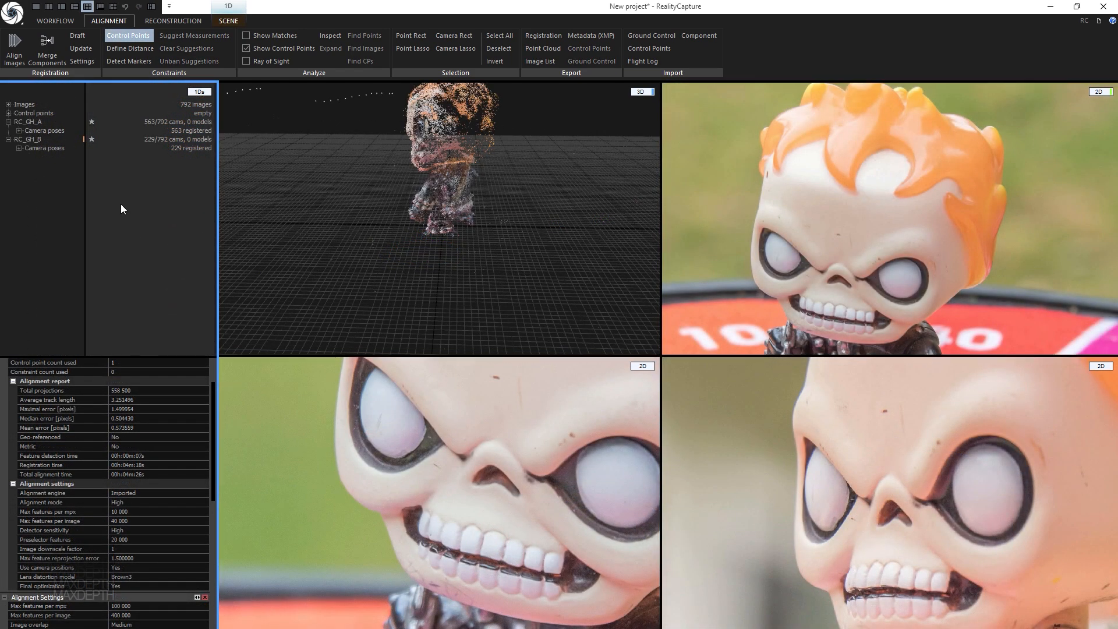
Expand the control points group in the scene list and create a new control point
click(8, 113)
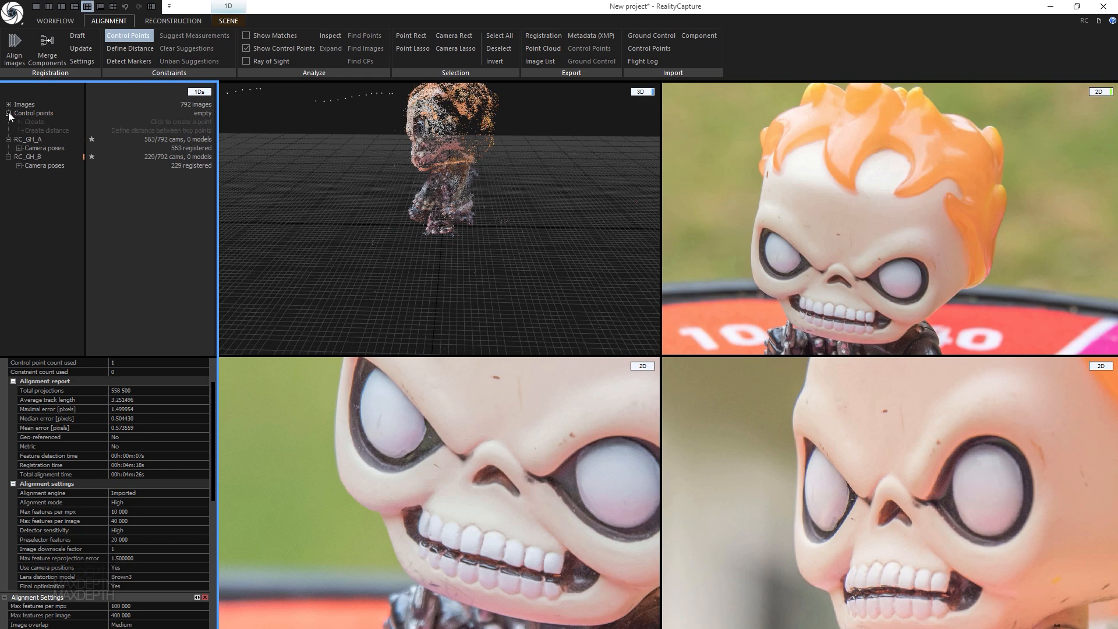
click(36, 122)
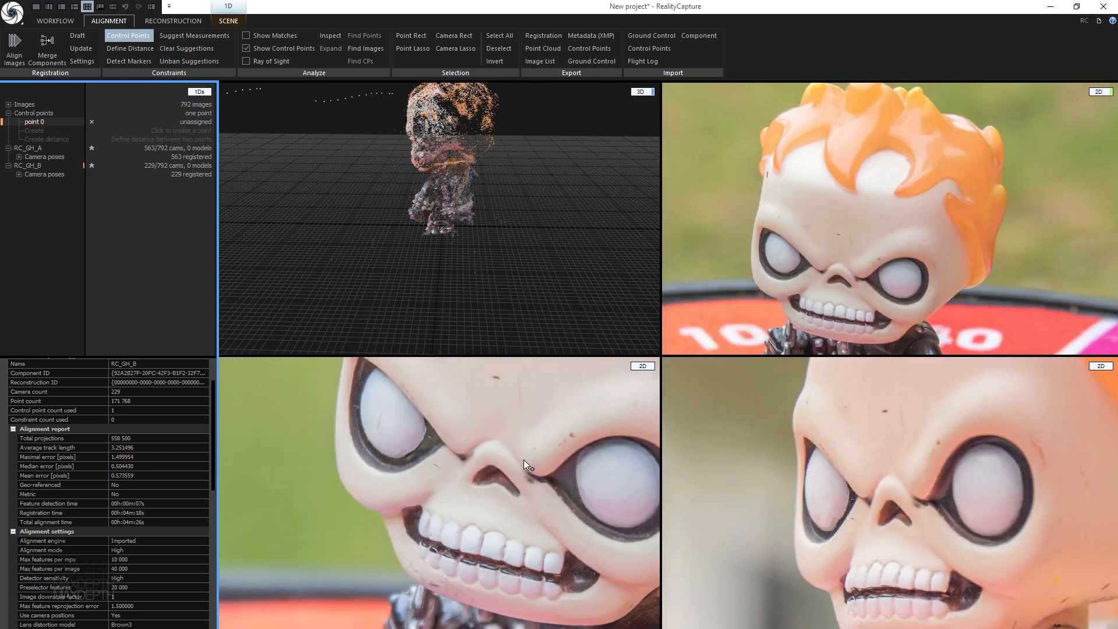
scroll(523, 459, down, 6)
scroll(889, 479, down, 5)
click(891, 278)
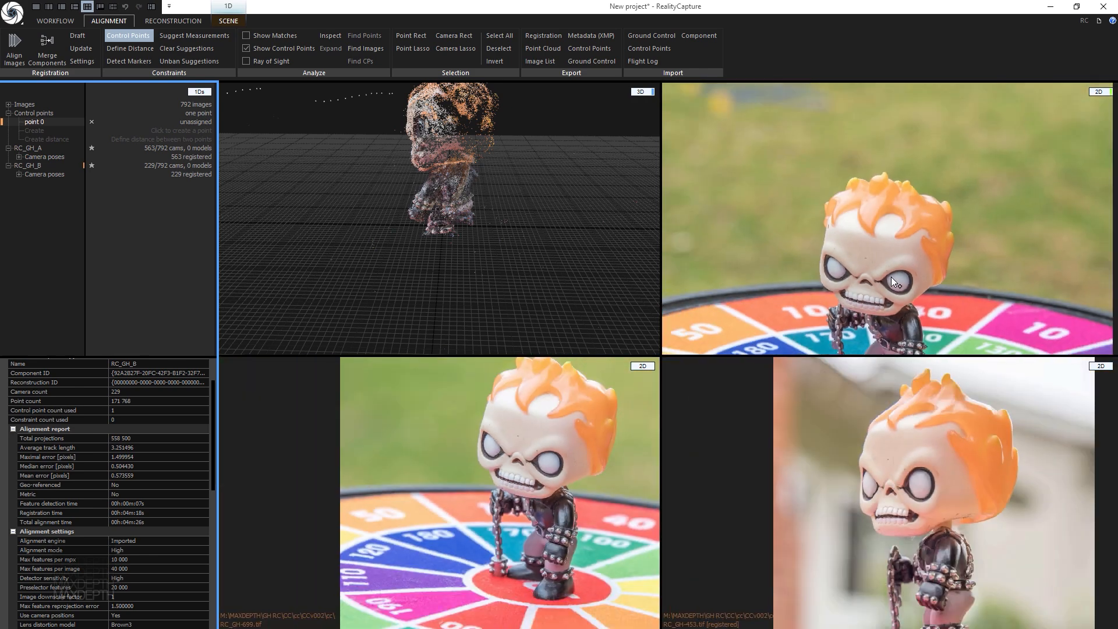
scroll(890, 273, down, 5)
scroll(564, 214, down, 10)
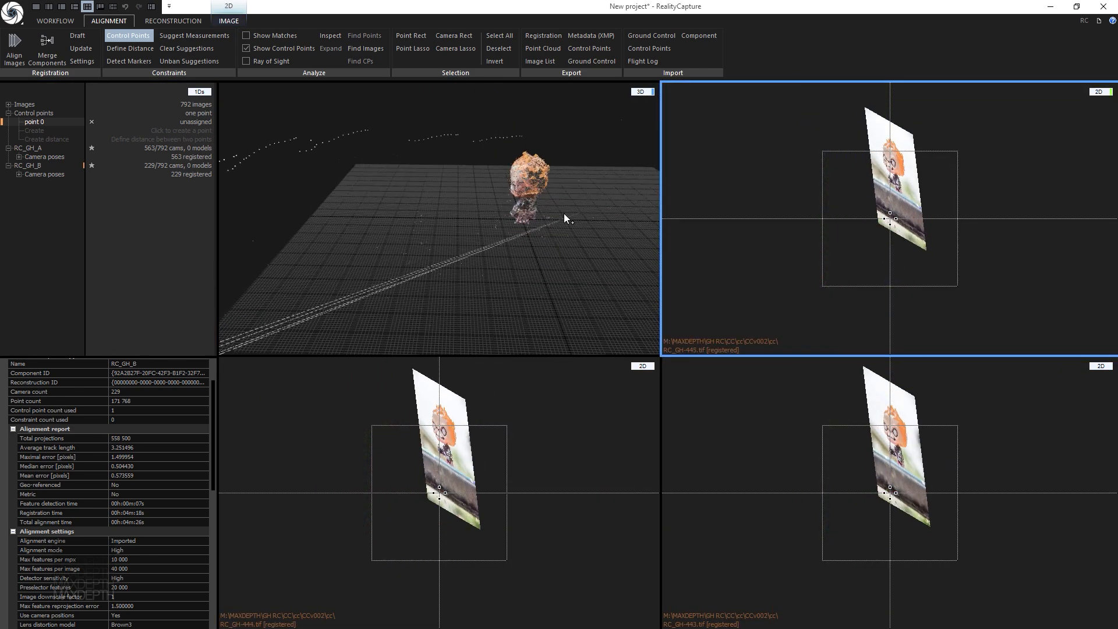
drag(588, 250, 442, 209)
scroll(444, 211, down, 2)
key(alt)
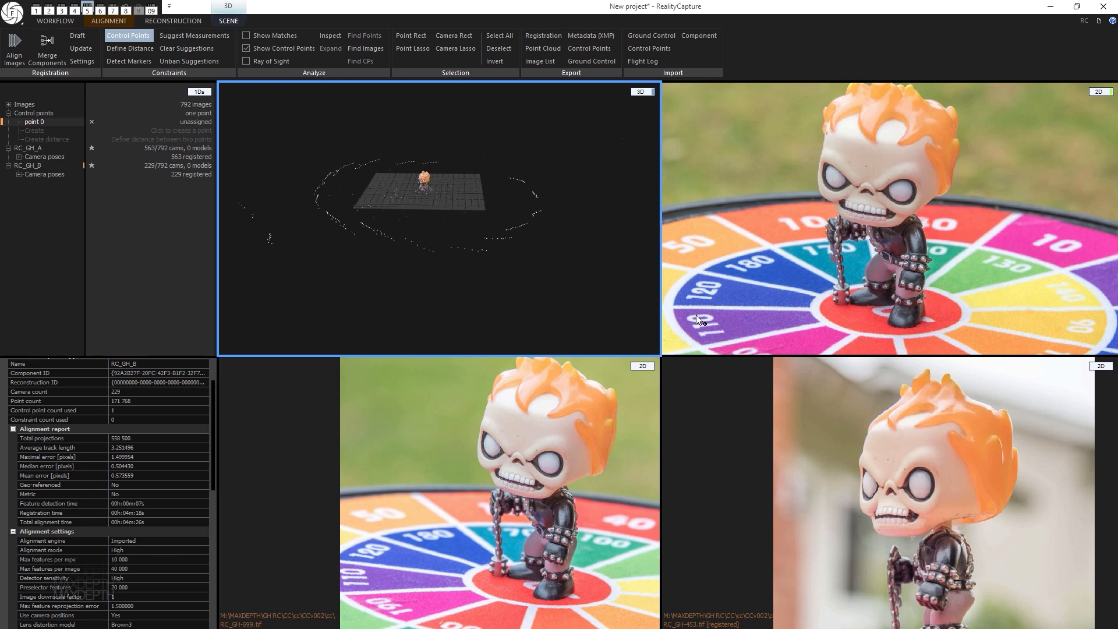
Mark point 0 on the largest brown spot of the skull's brow in RC_GH-699.tif, RC_GH-453.tif and RC_GH-208.tif
scroll(533, 463, up, 10)
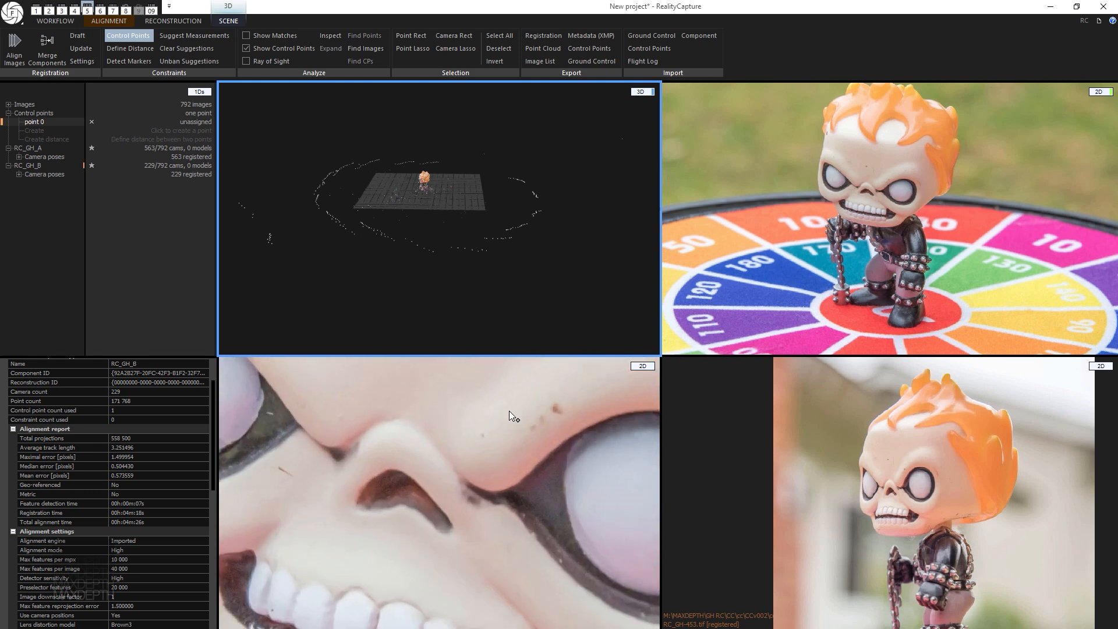
scroll(509, 410, up, 3)
click(463, 472)
scroll(463, 468, up, 4)
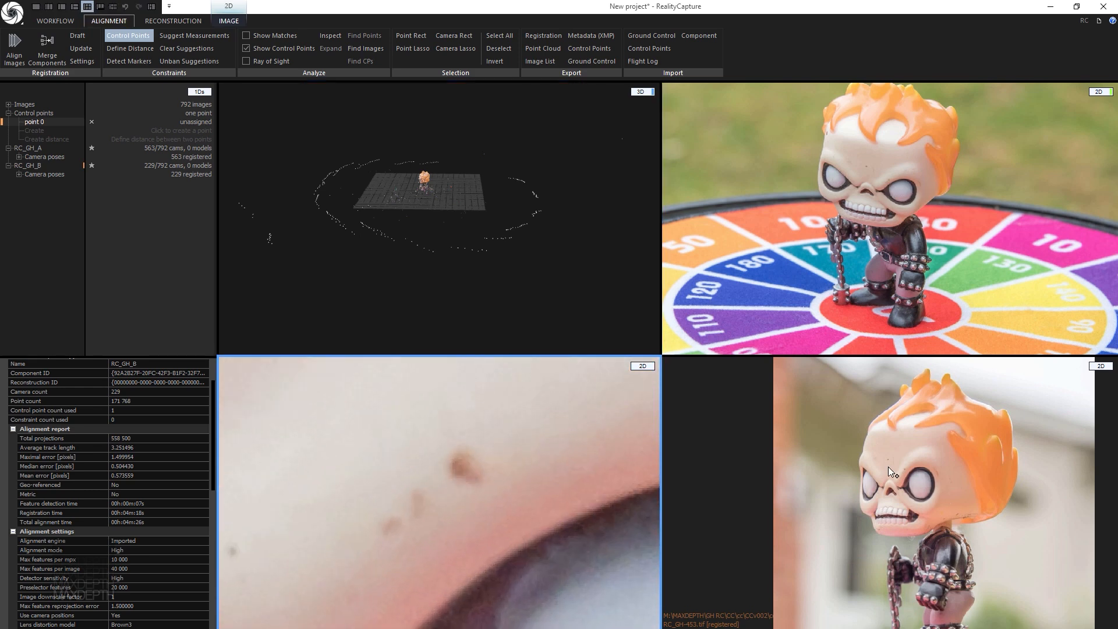
scroll(888, 466, up, 12)
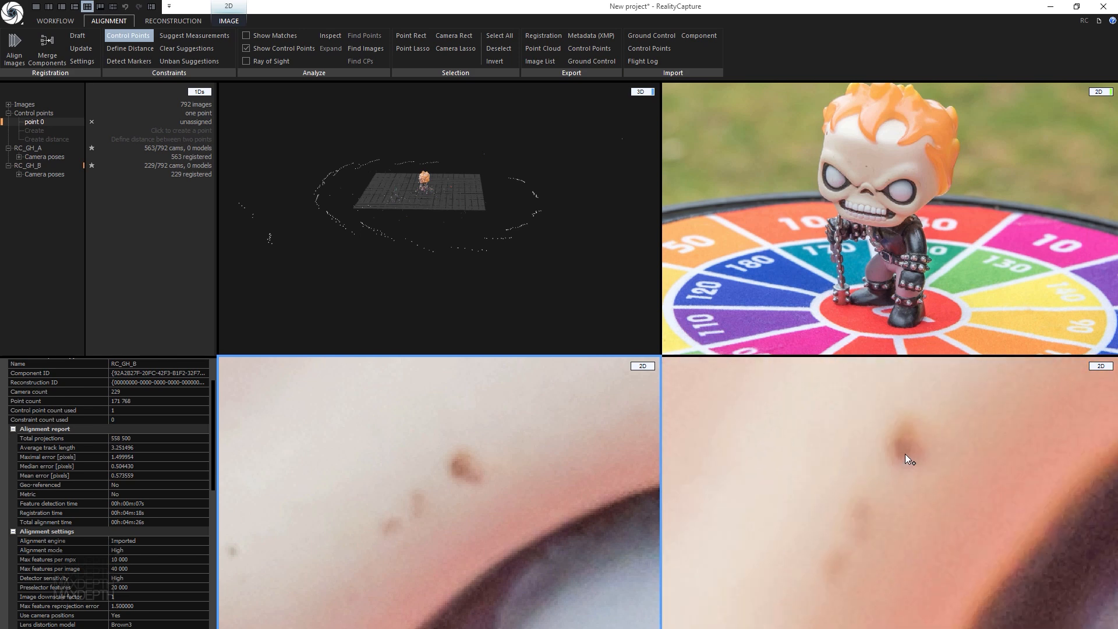
scroll(905, 452, up, 3)
scroll(886, 167, up, 6)
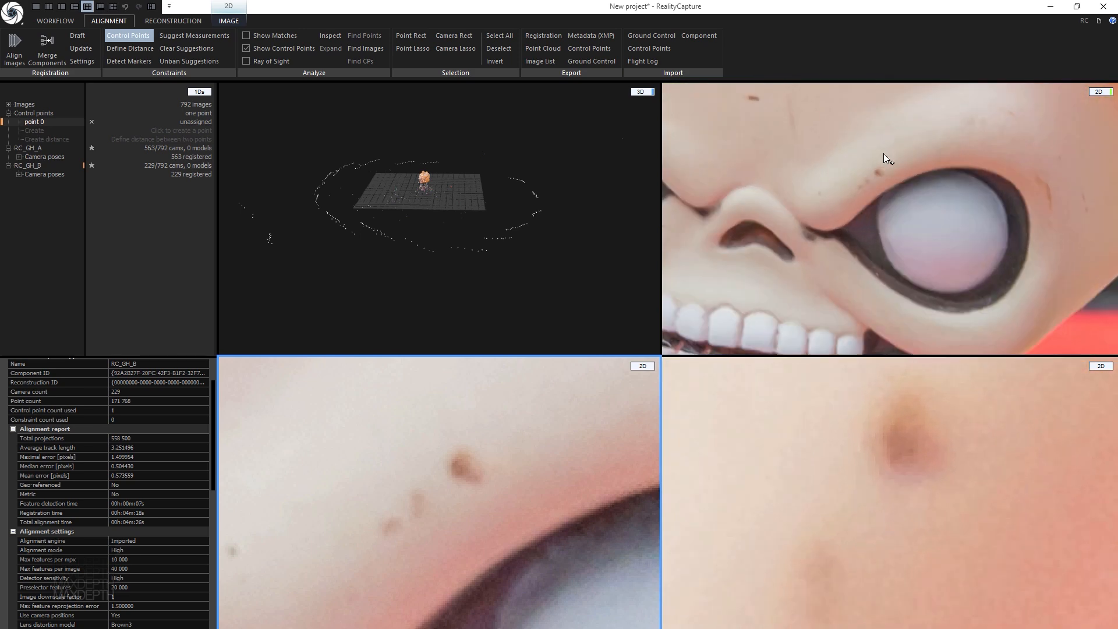
scroll(883, 153, up, 8)
click(944, 247)
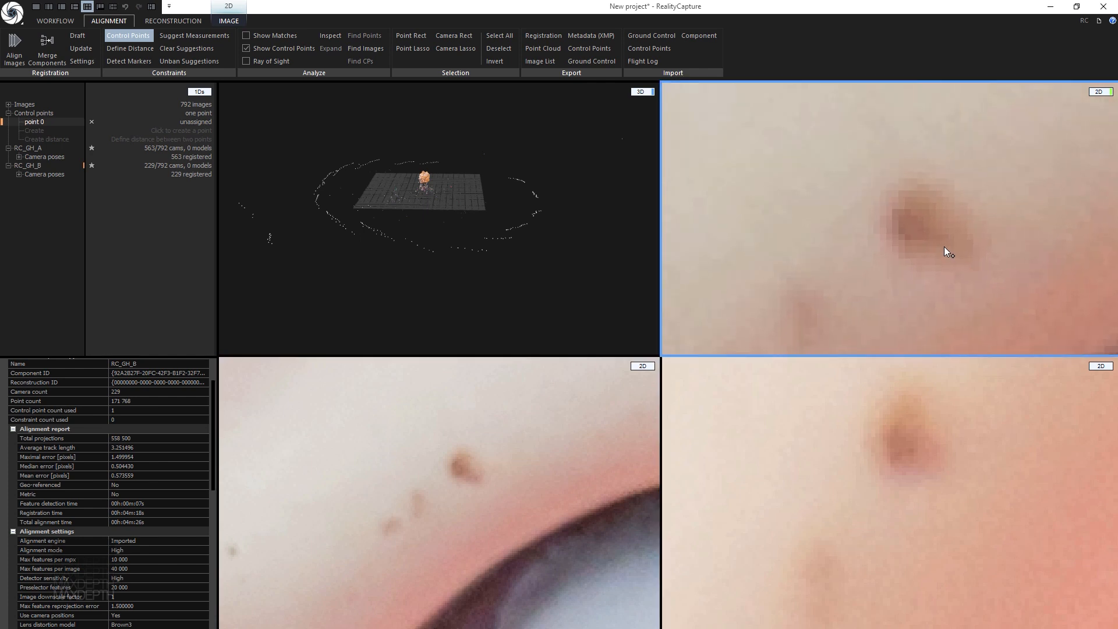
drag(944, 246, 913, 238)
scroll(480, 469, up, 5)
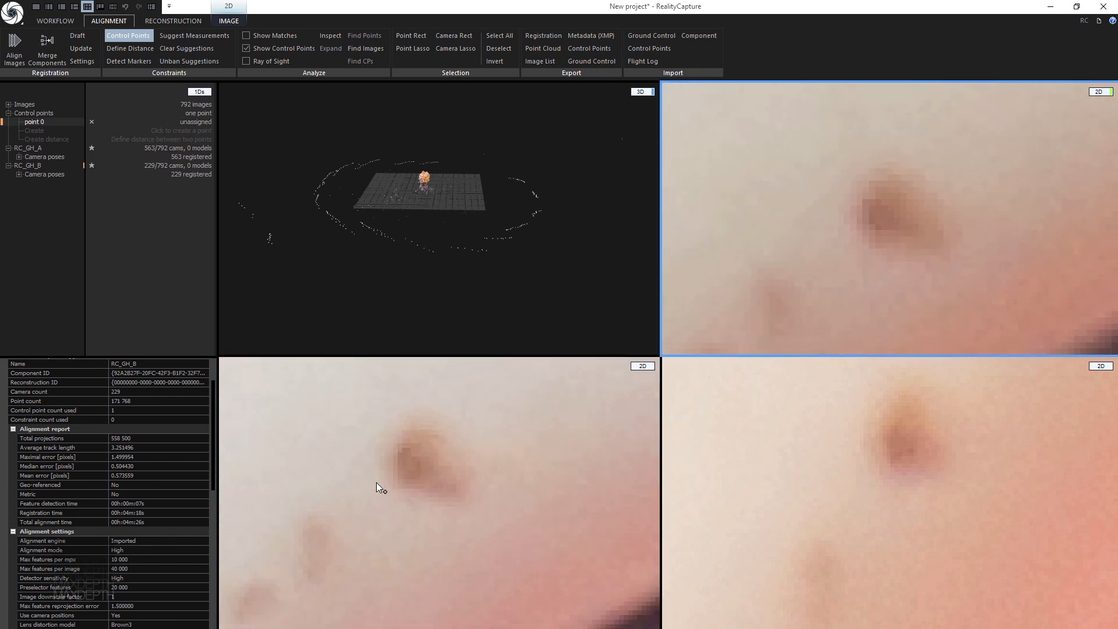
scroll(882, 236, up, 3)
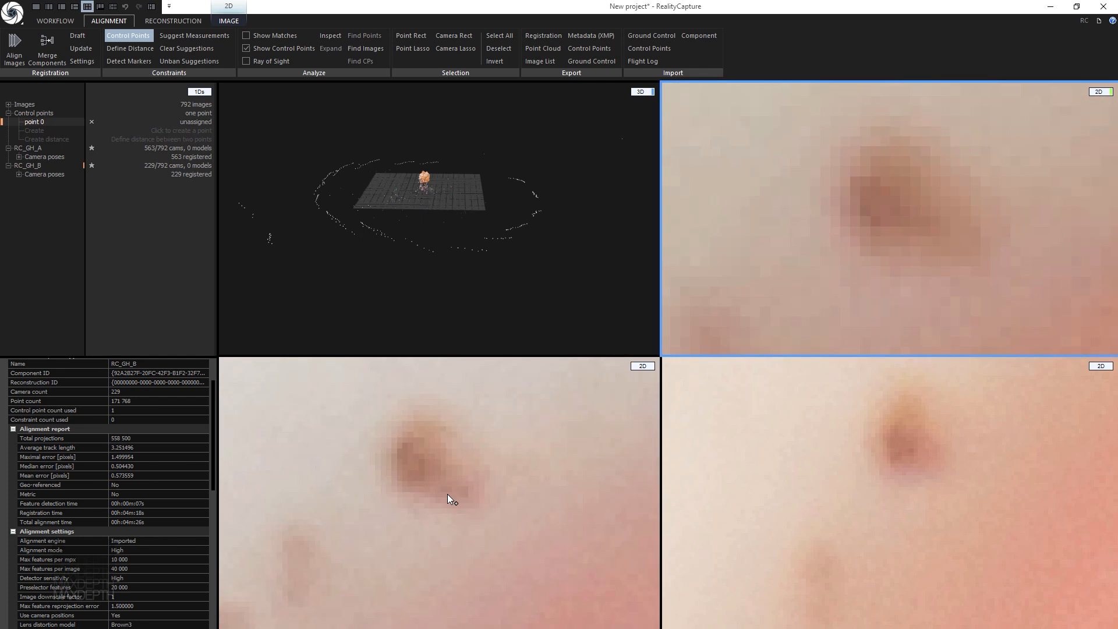
click(406, 455)
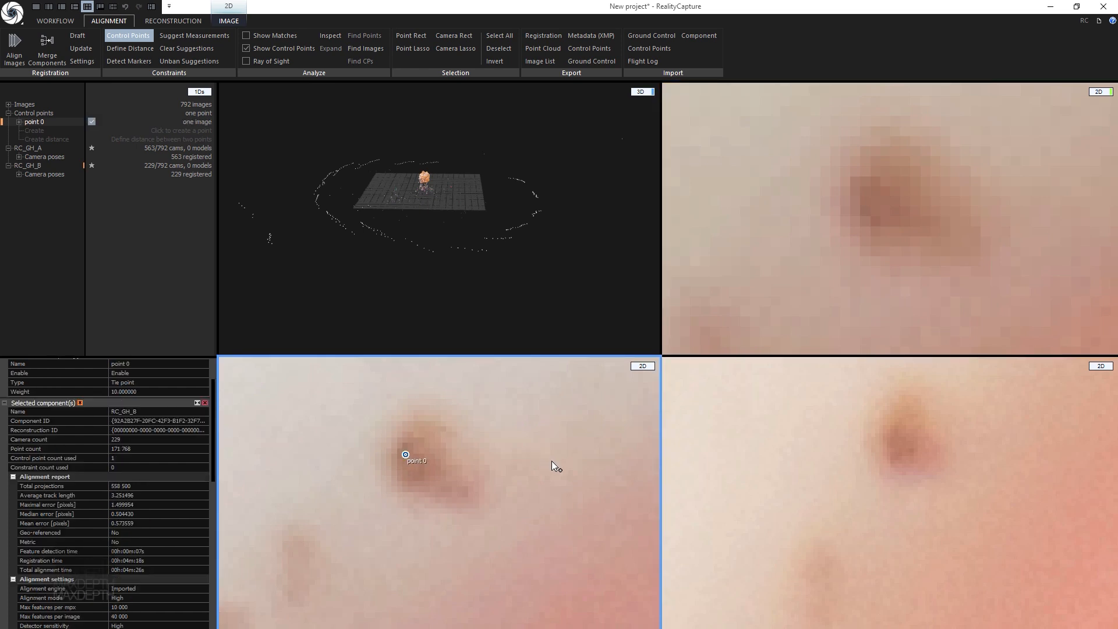
click(891, 439)
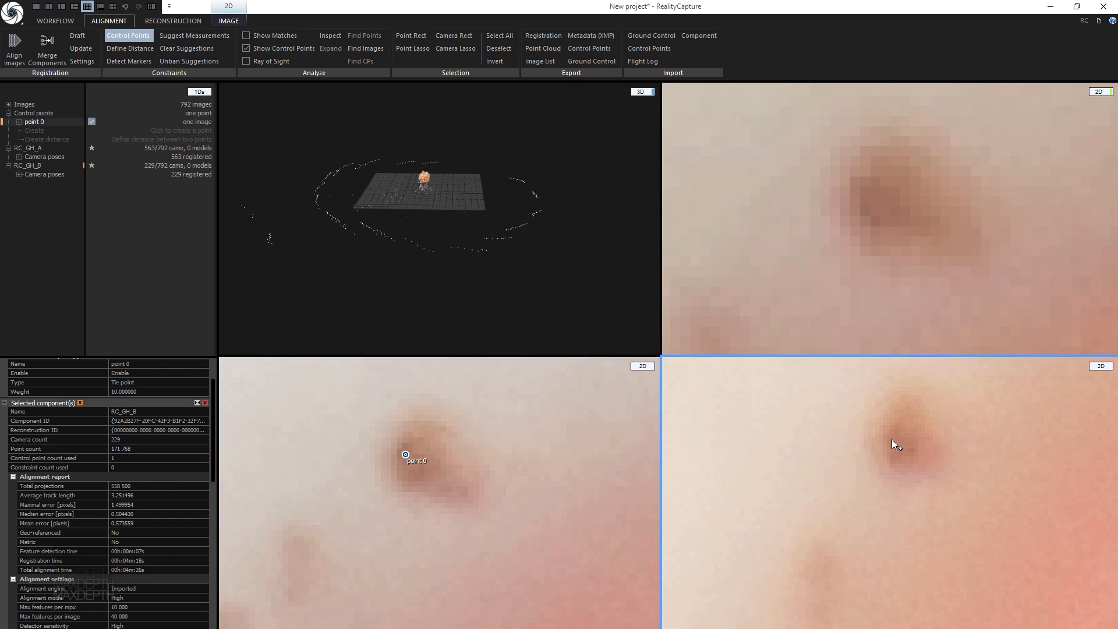
click(868, 202)
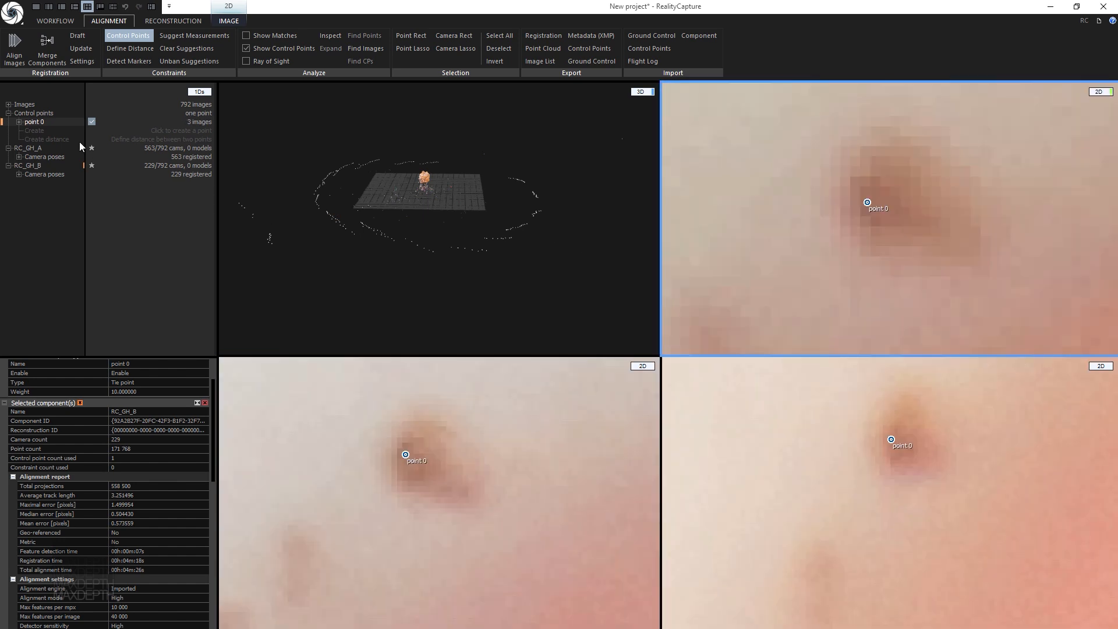
Expand point 0 in the scene list and mark it on the same brow spot in RC_GH-210.tif
click(20, 121)
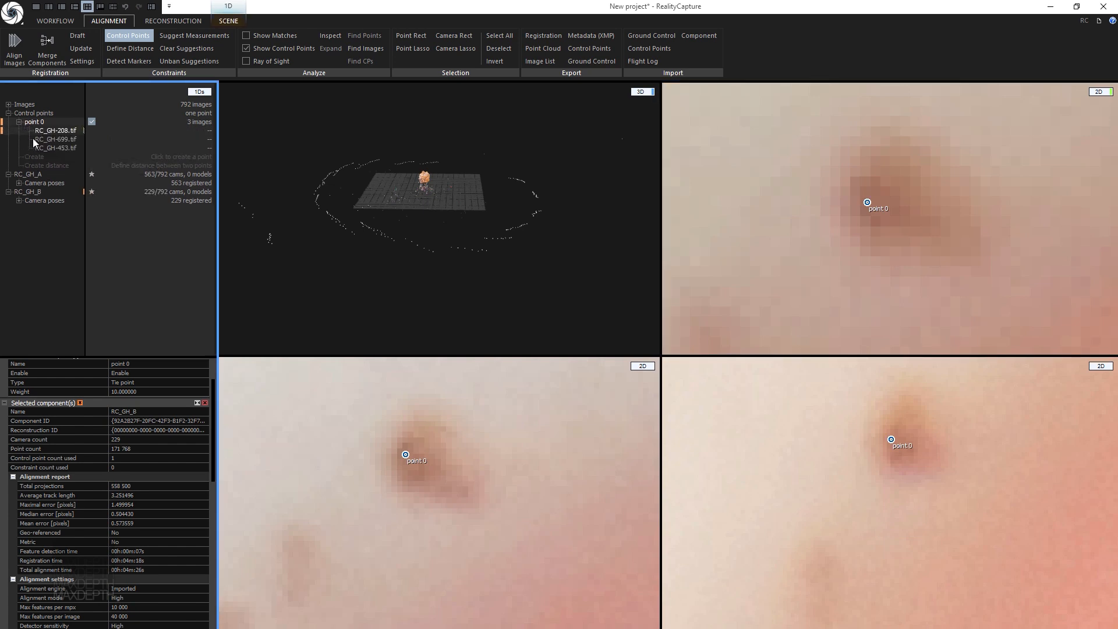
scroll(890, 207, up, 2)
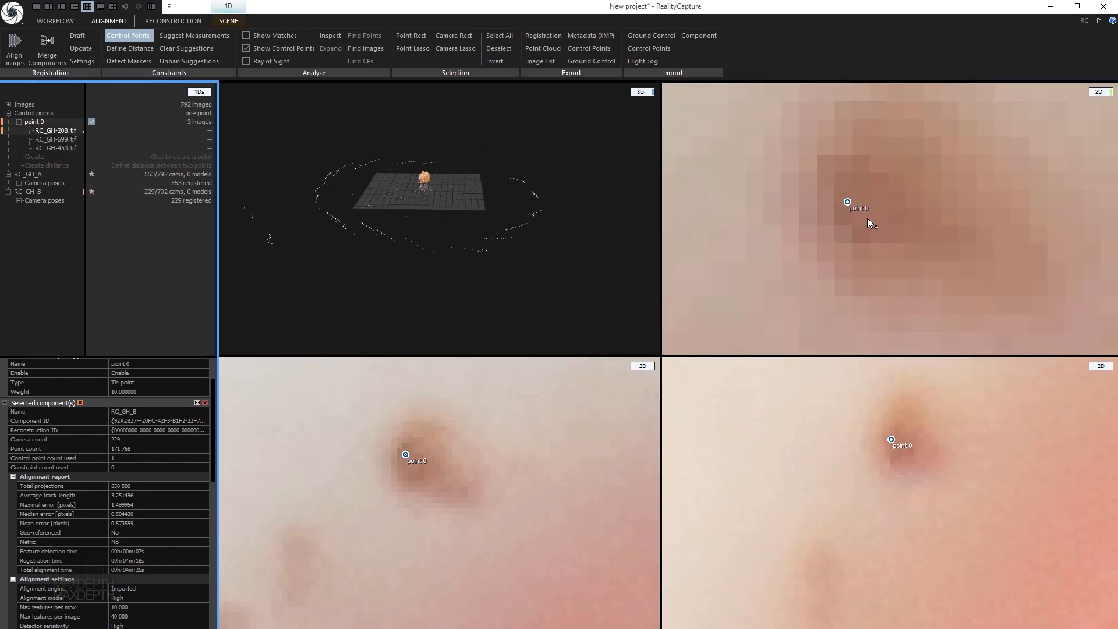
click(902, 242)
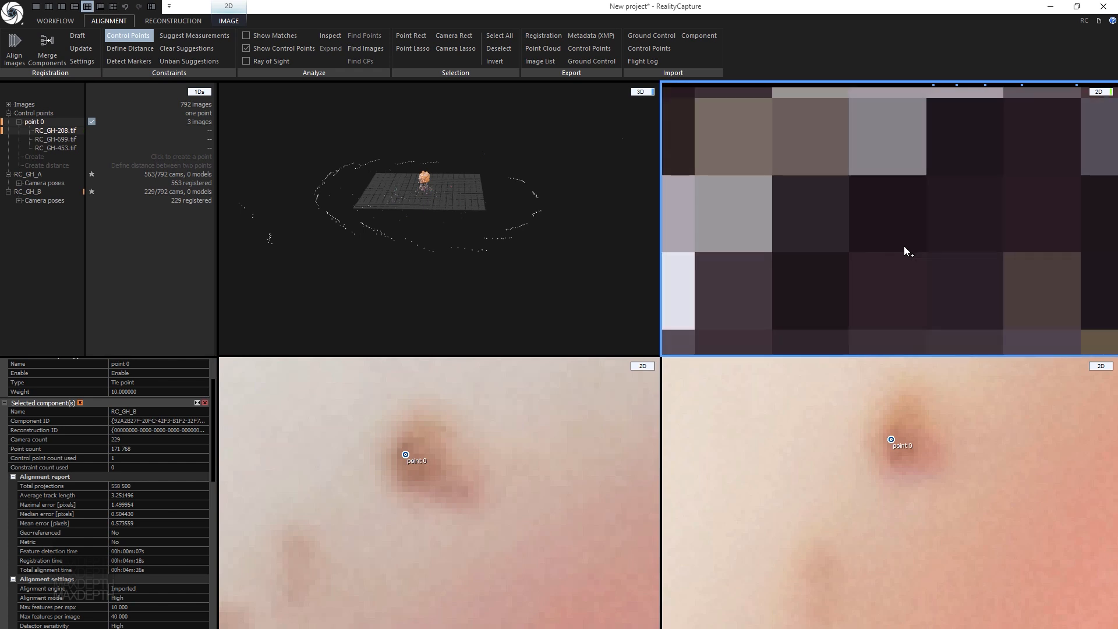
scroll(900, 246, down, 4)
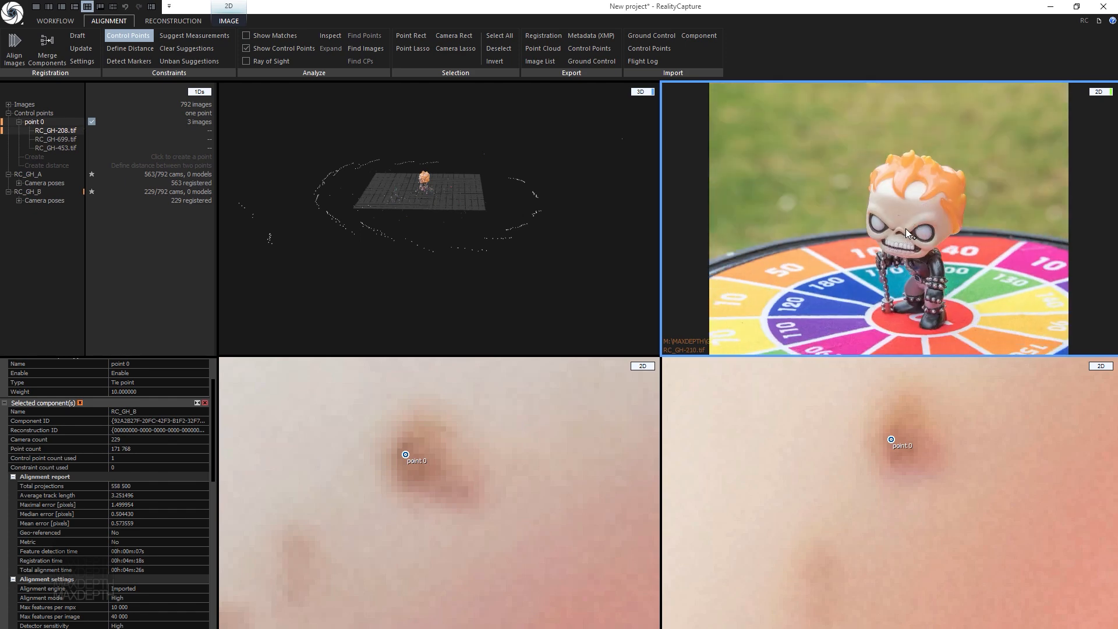
scroll(906, 228, up, 5)
scroll(921, 225, up, 5)
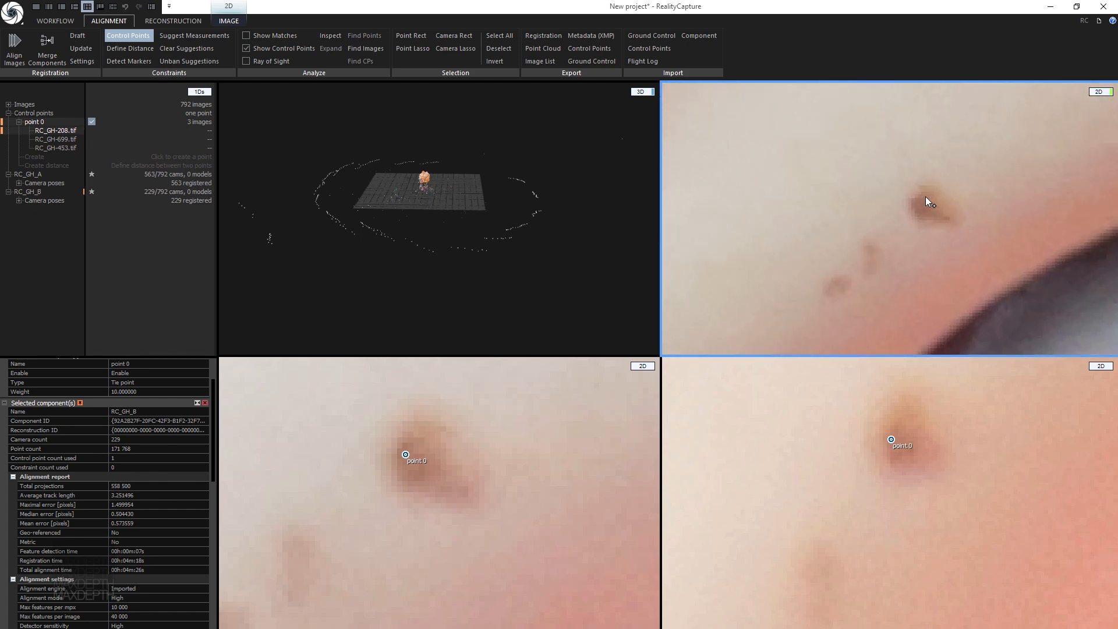
click(912, 211)
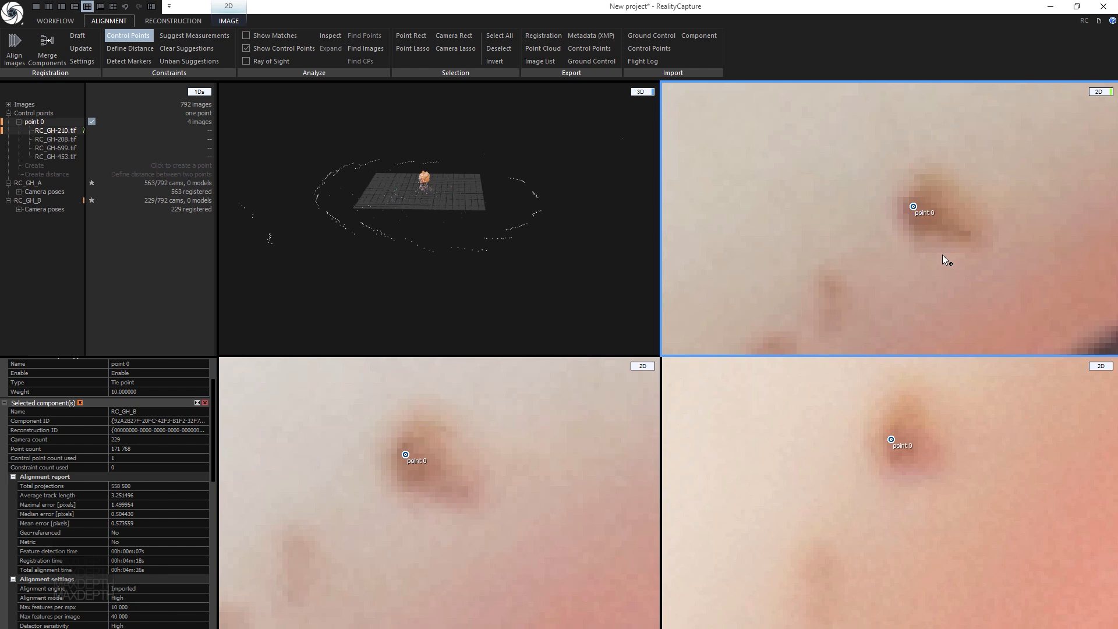
scroll(940, 256, down, 1)
scroll(893, 453, up, 1)
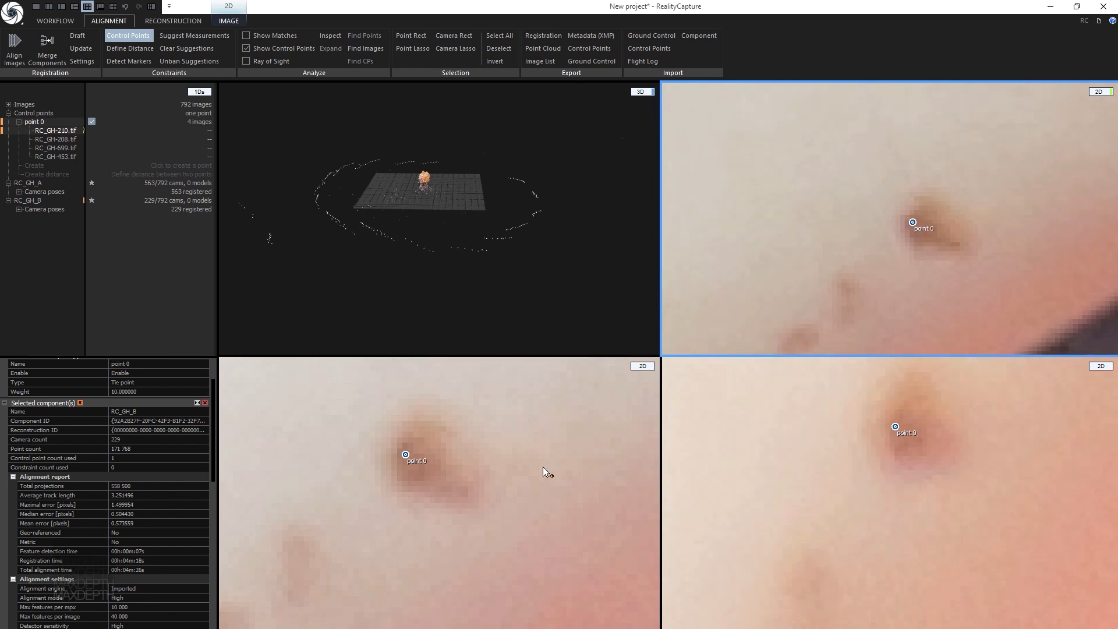
Switch to the neighbouring photo RC_GH-698.tif and mark point 0 on the same brow spot
key(Right)
click(450, 463)
key(Right)
key(Right)
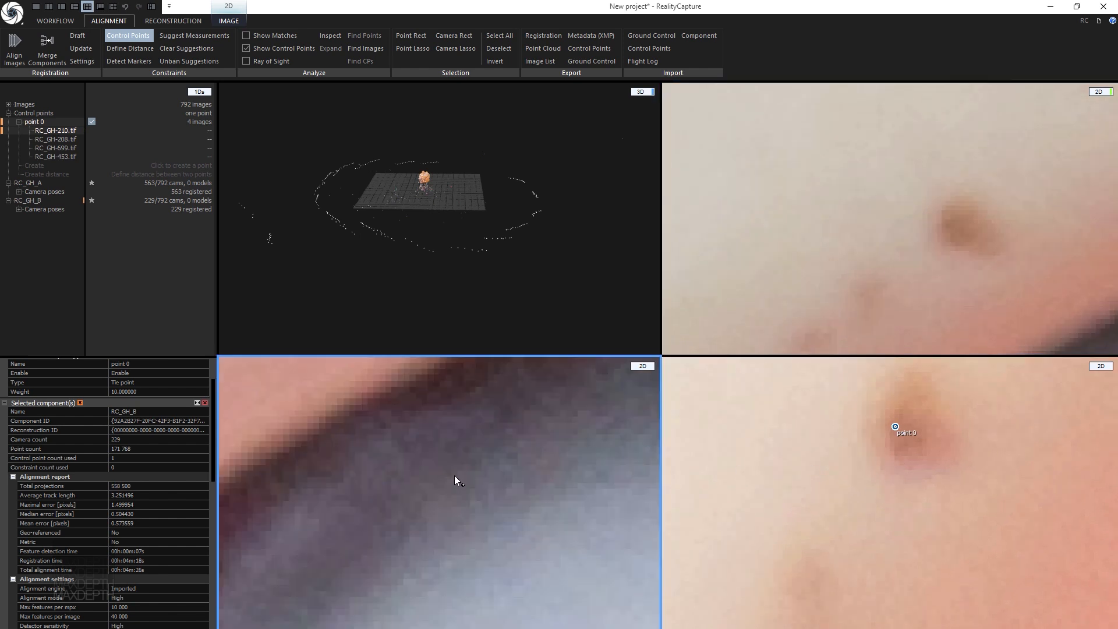
key(Right)
key(Right)
key(Right)
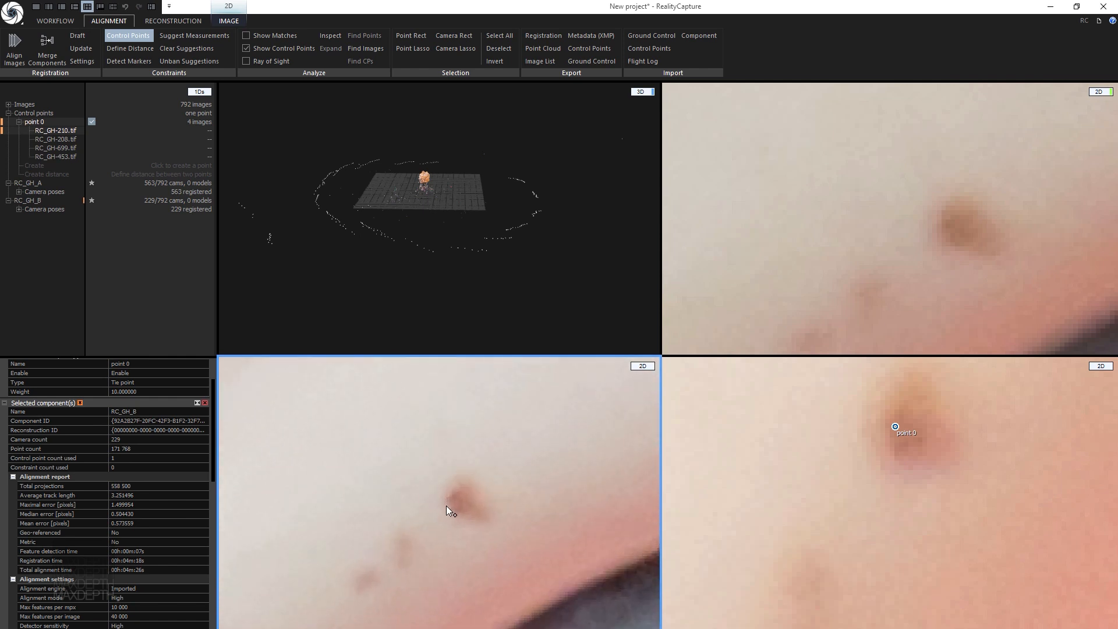
scroll(454, 500, up, 2)
click(463, 489)
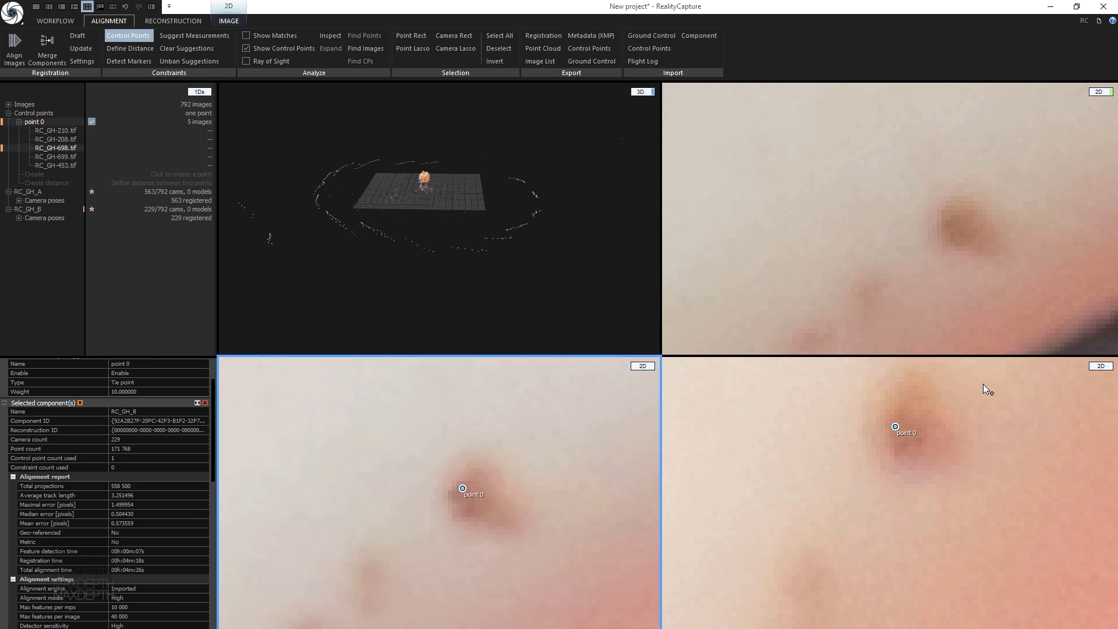
Mark point 0 on the same brow spot in RC_GH-450.tif and RC_GH-203.tif
scroll(983, 384, up, 1)
scroll(885, 493, down, 5)
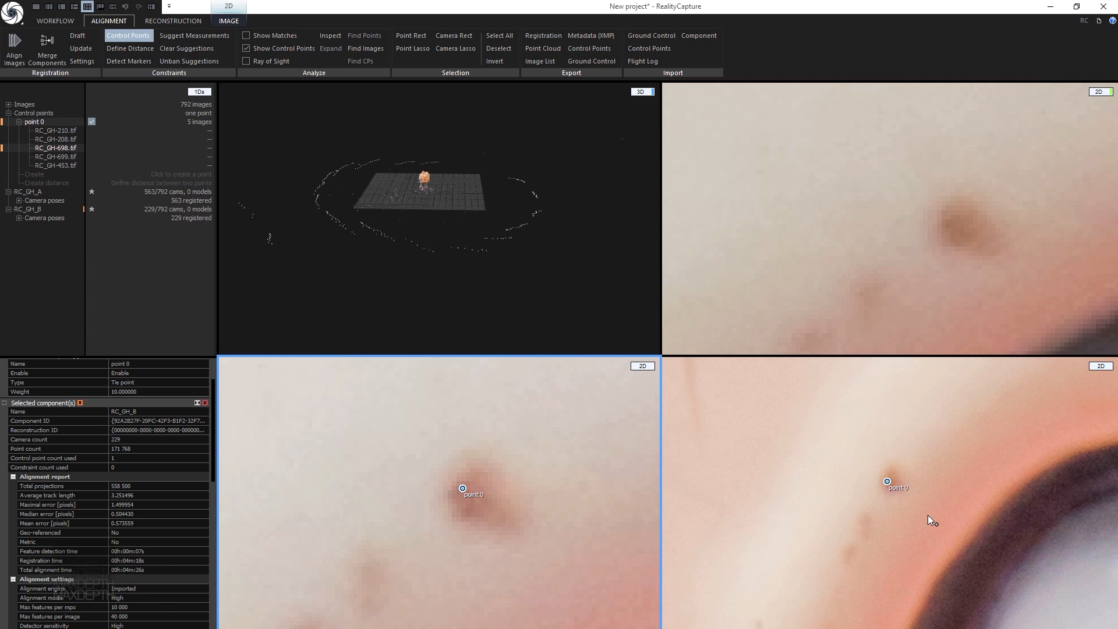
scroll(926, 515, down, 1)
scroll(924, 515, up, 10)
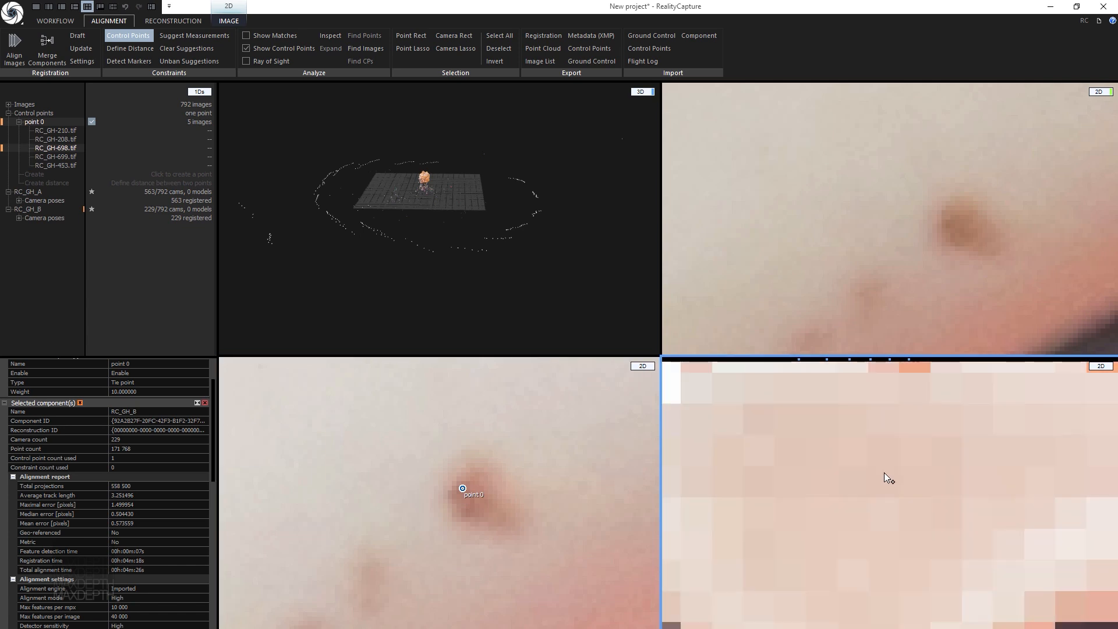
scroll(890, 486, down, 5)
scroll(917, 538, up, 6)
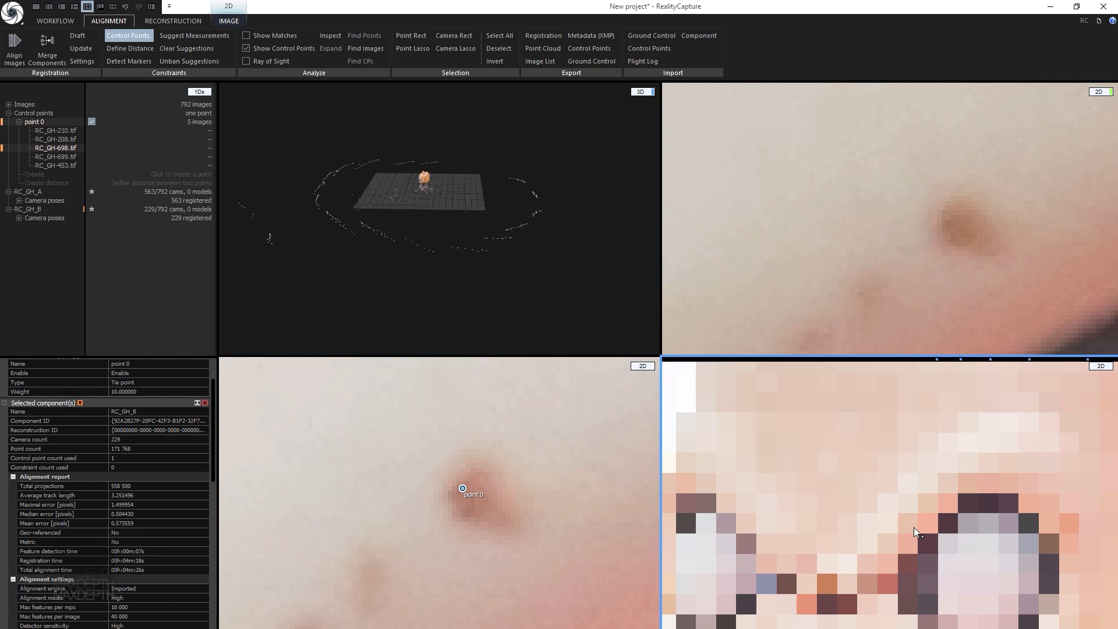
scroll(919, 527, up, 5)
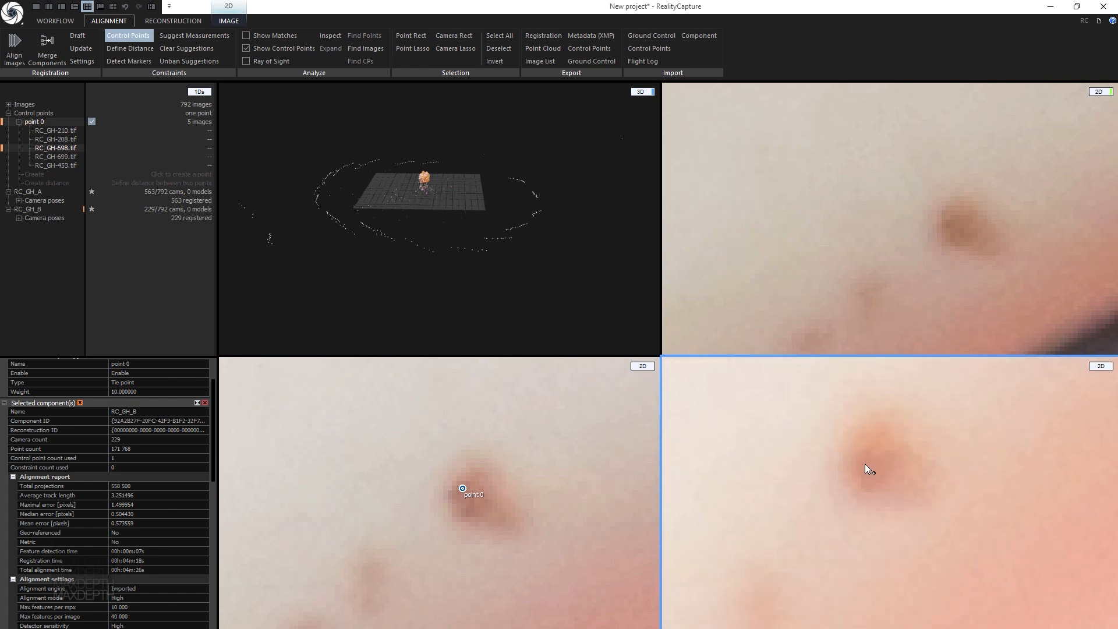
click(865, 463)
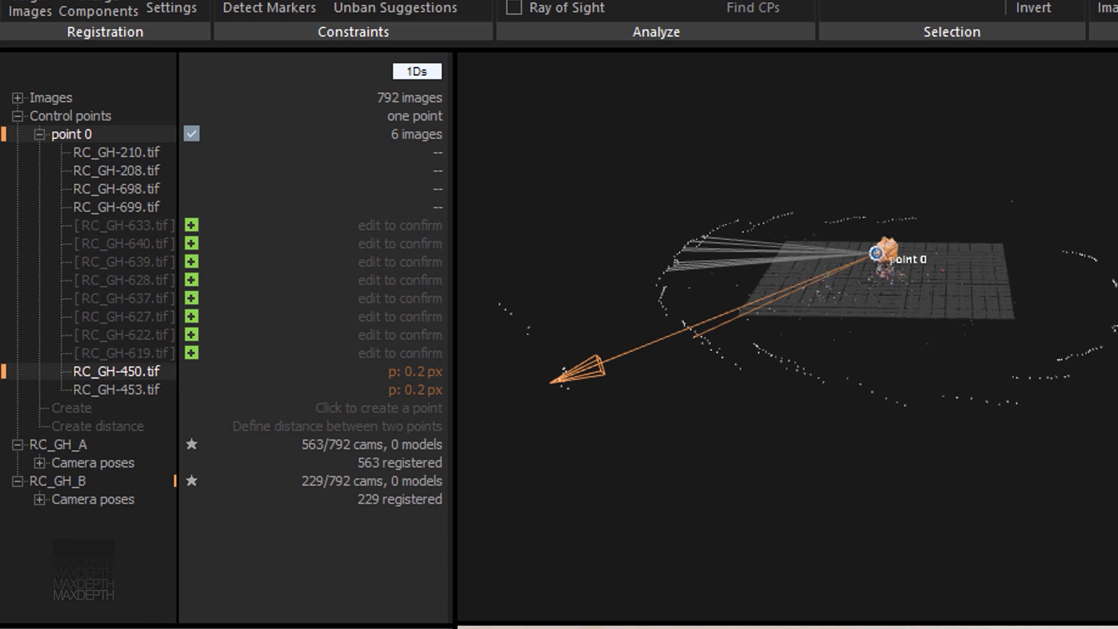
click(588, 627)
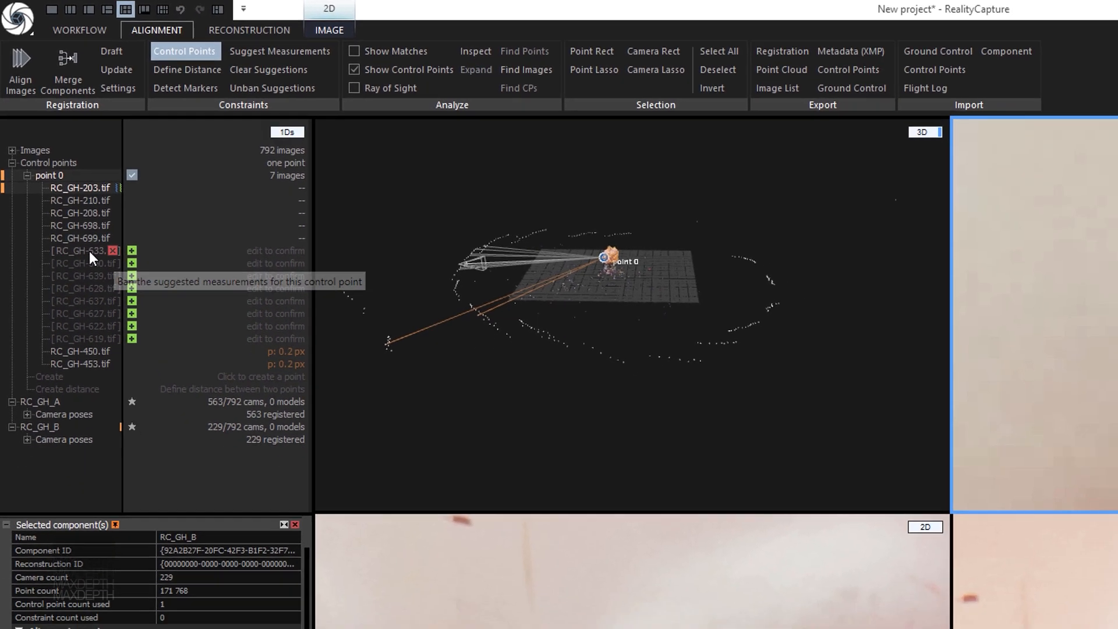
Display the suggested image RC_GH-633.tif in a 2D view and check the suggested position of point 0 against the brow spot
drag(89, 251, 371, 474)
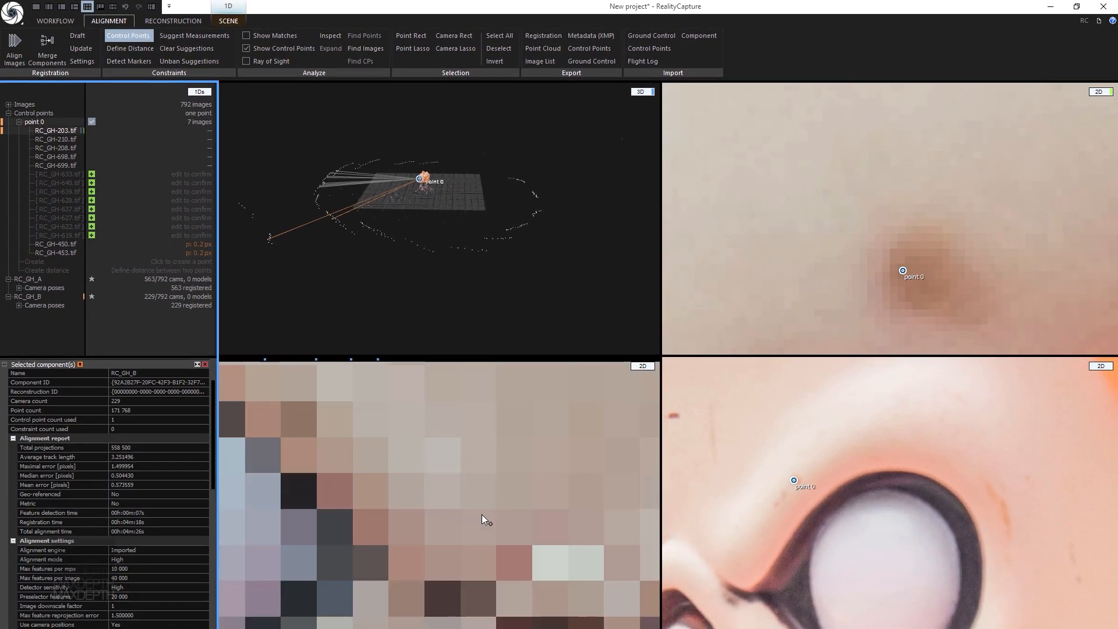
scroll(489, 506, down, 8)
right_drag(491, 489, 428, 432)
scroll(429, 491, up, 8)
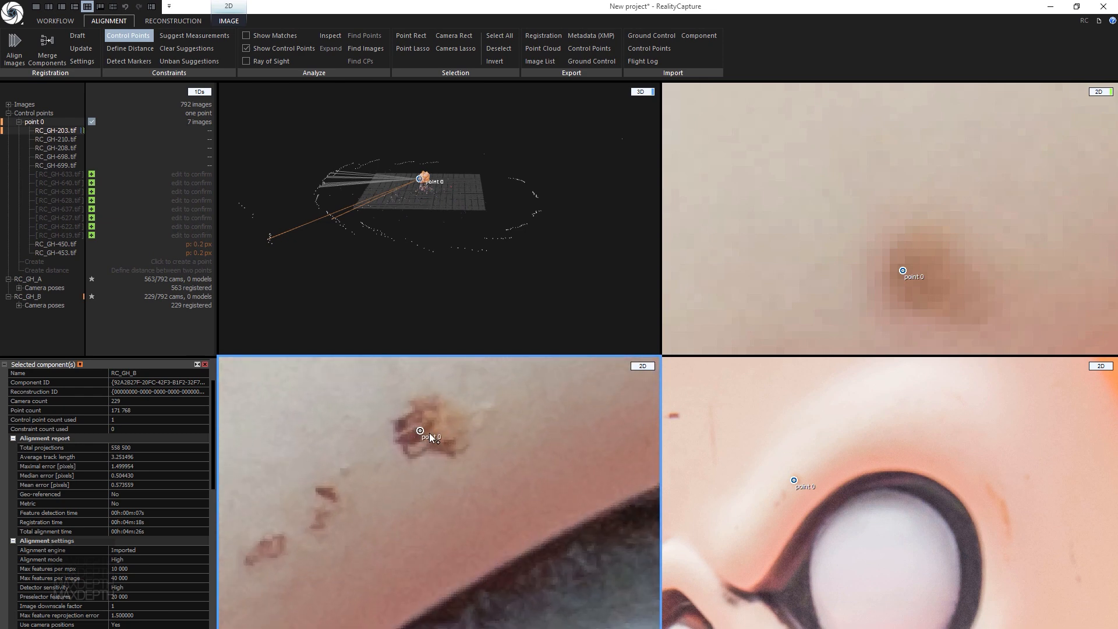
scroll(428, 432, up, 2)
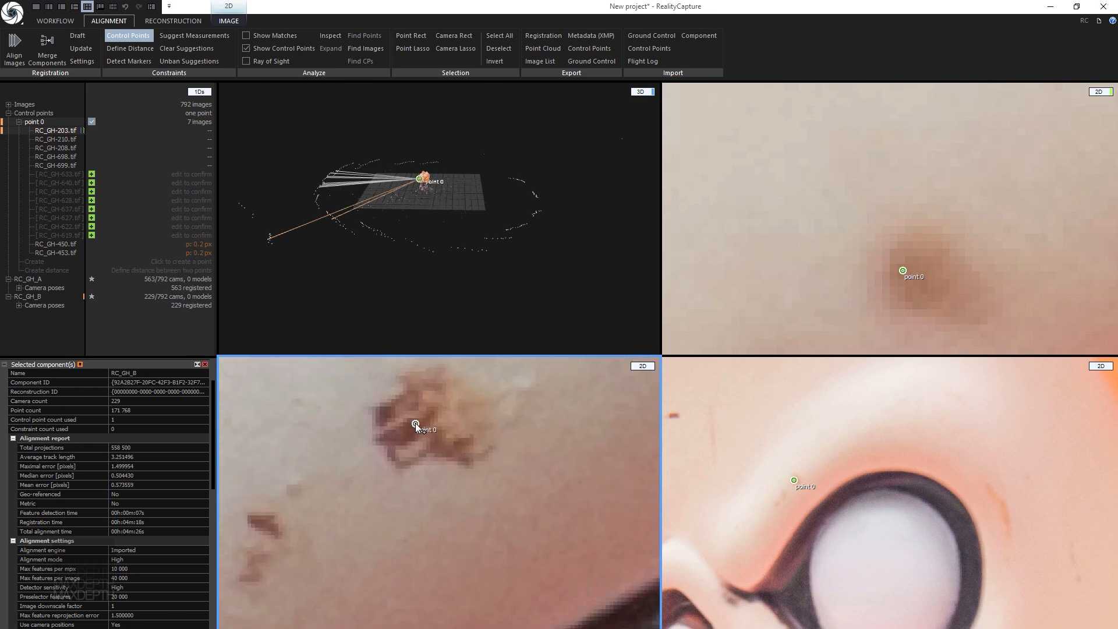
scroll(413, 428, down, 8)
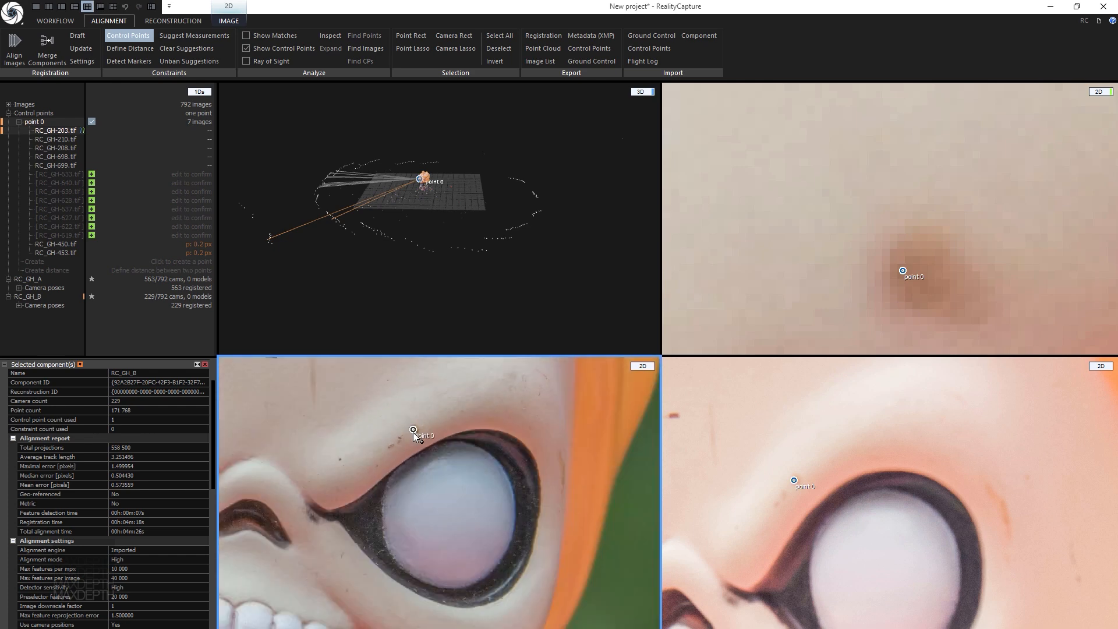
right_drag(361, 515, 500, 495)
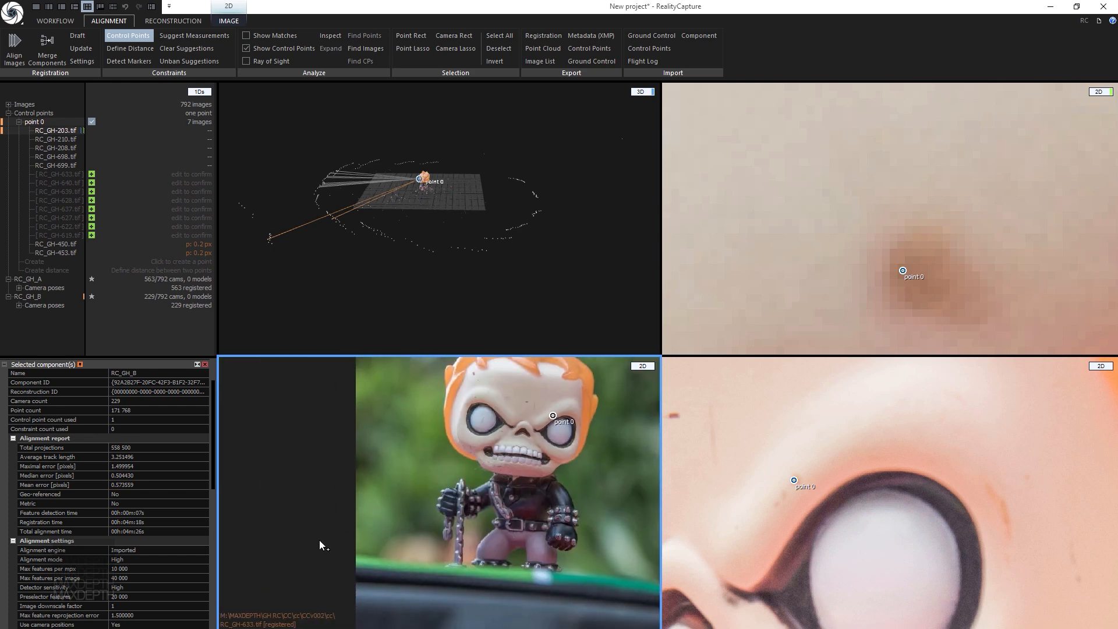
Confirm the suggested measurement of point 0 in RC_GH-633.tif, recheck it in the photo and collapse point 0 in the scene list
click(92, 175)
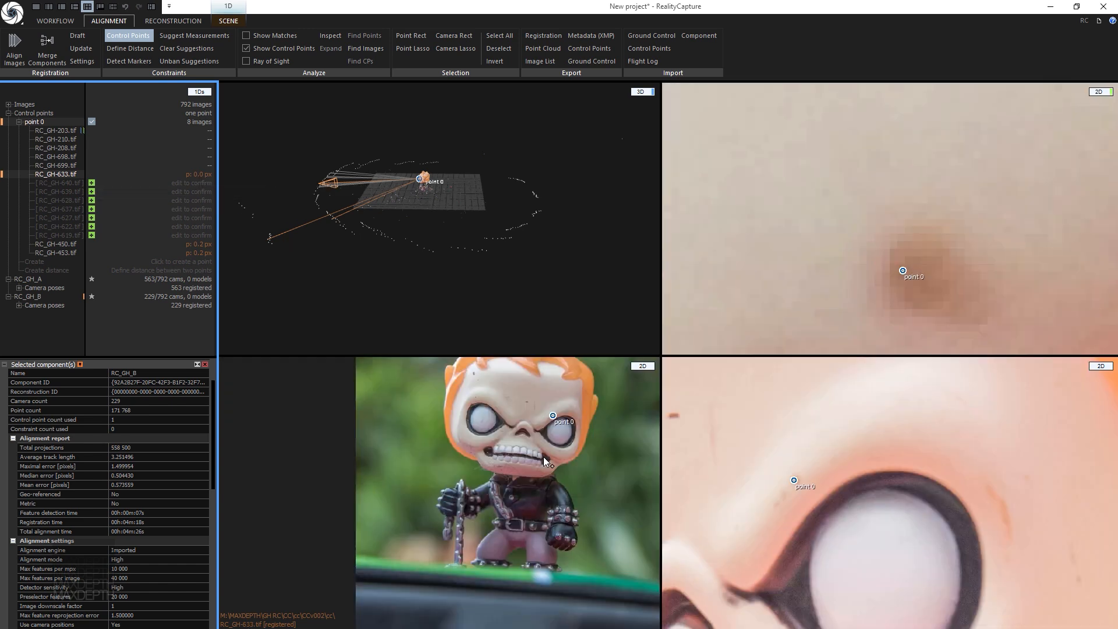
scroll(543, 456, up, 6)
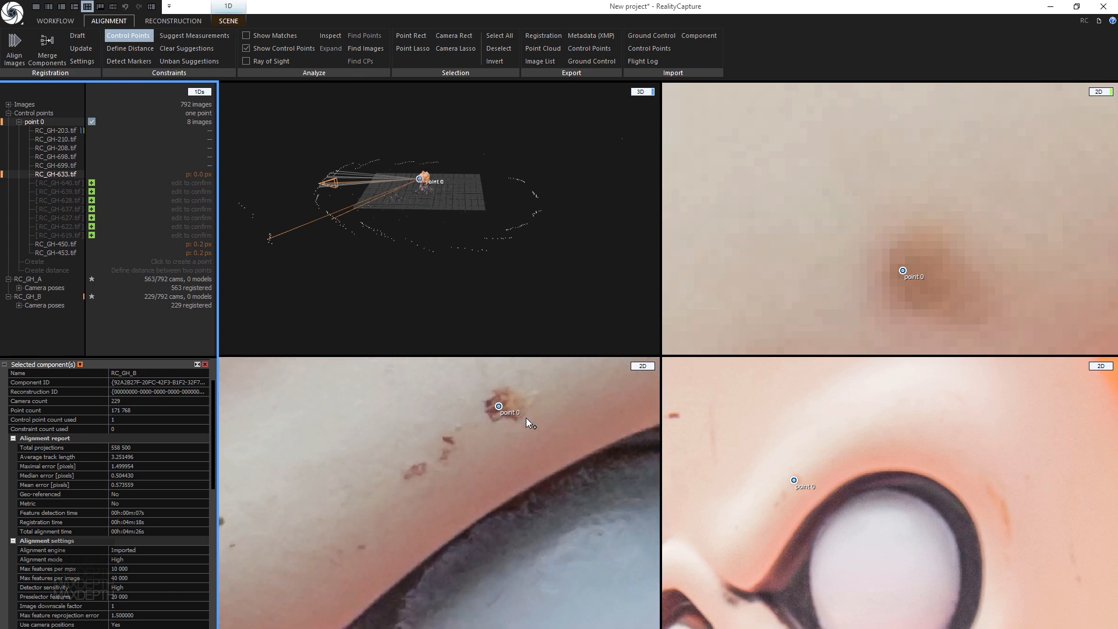
scroll(512, 415, up, 2)
scroll(471, 397, down, 8)
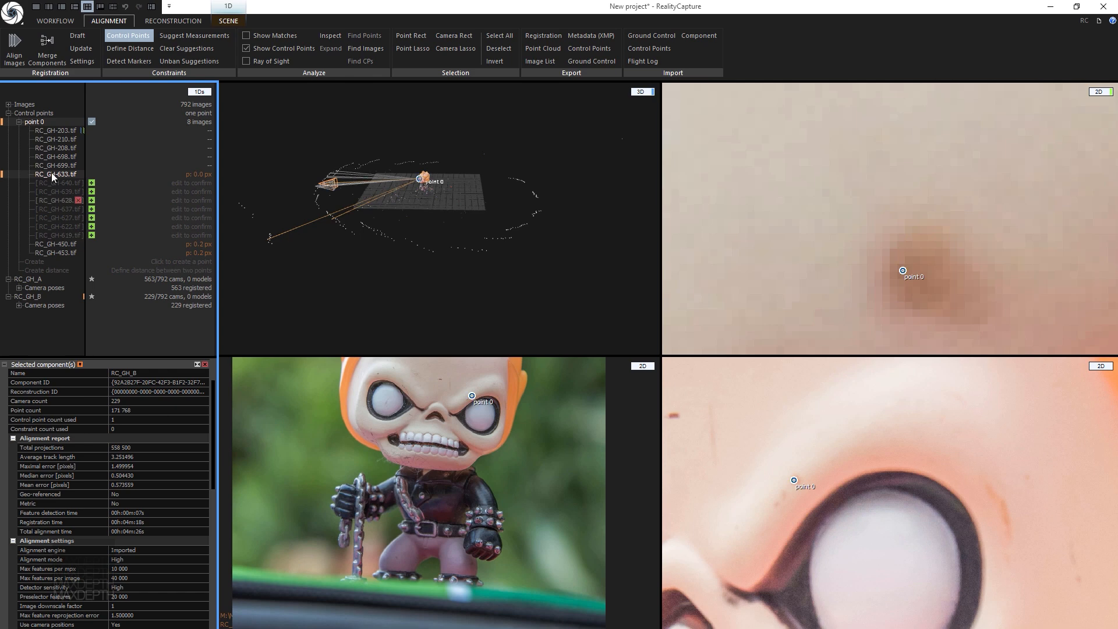
click(19, 122)
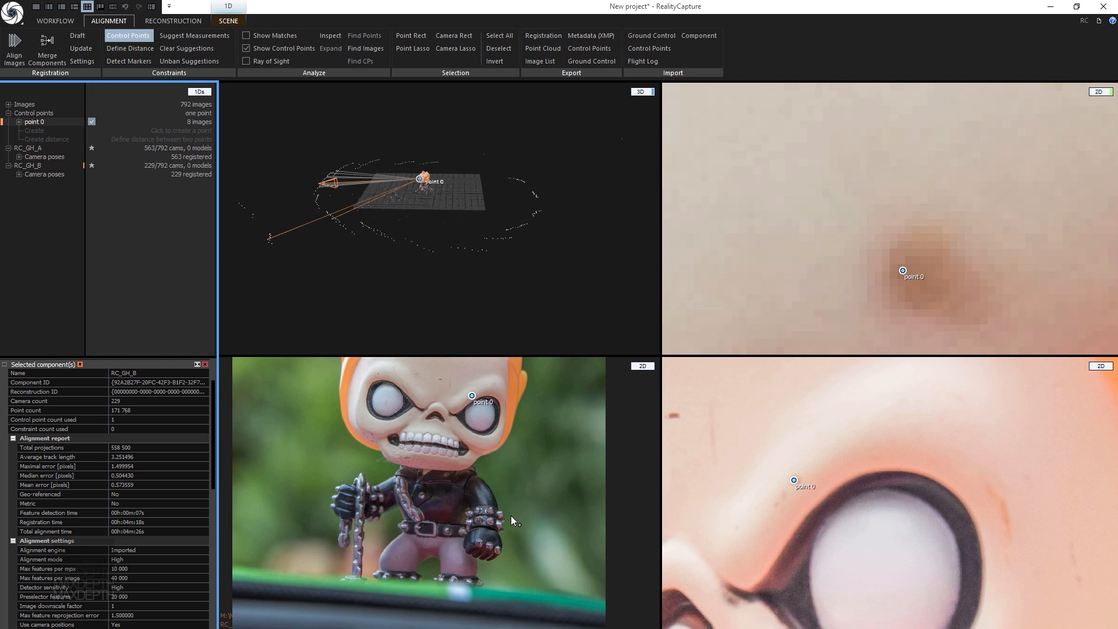
scroll(500, 460, down, 3)
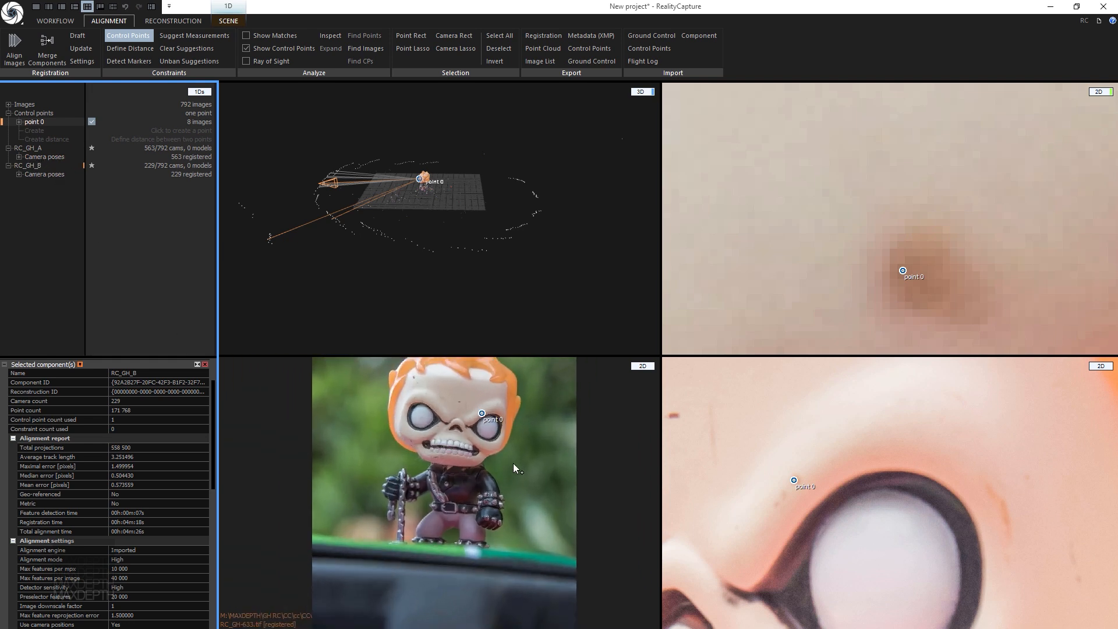
Browse one photo view back to the figure's rear shot RC_GH-501.tif and close in on the white specks on the jacket
click(522, 478)
key(Left)
key(Left)
key(Left)
key(Left)
key(Left)
key(Left)
key(Left)
key(Left)
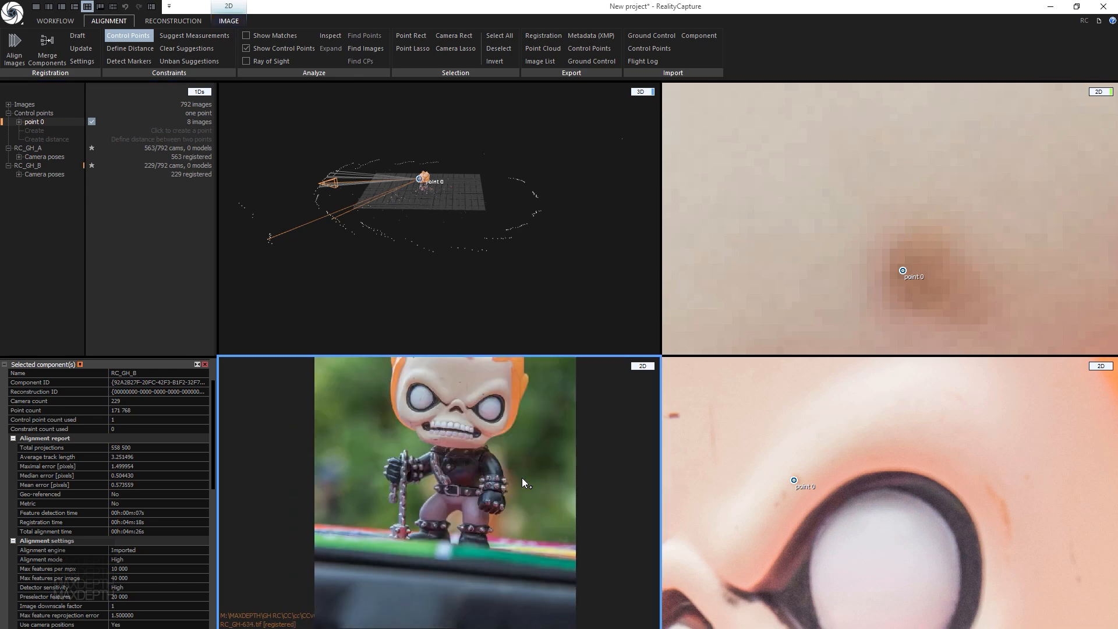
key(Left)
key(Left)
key(Left)
key(Left)
key(Left)
key(Left)
key(Left)
key(Left)
key(Left)
key(Left)
key(Left)
key(Left)
key(Left)
key(Left)
key(Left)
key(Left)
key(Left)
key(Left)
key(Left)
key(Left)
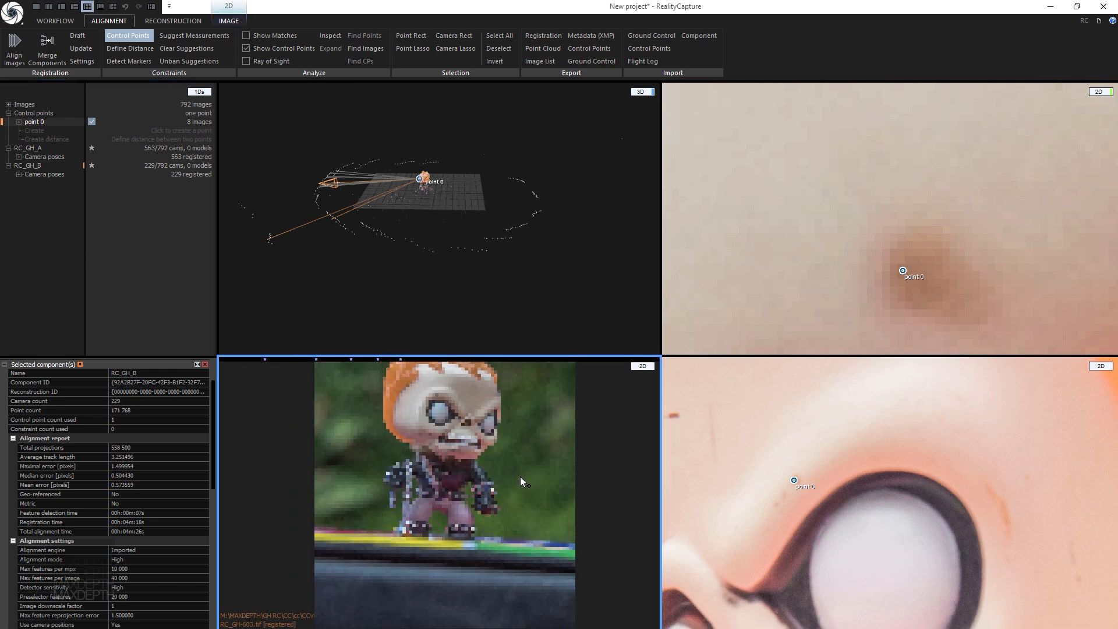
key(Left)
key(Left)
key(Left)
key(Left)
key(Left)
key(Left)
key(Left)
key(Left)
key(Left)
key(Left)
key(Left)
key(Left)
key(Left)
key(Left)
key(Left)
key(Left)
key(Left)
key(Left)
key(Left)
key(Left)
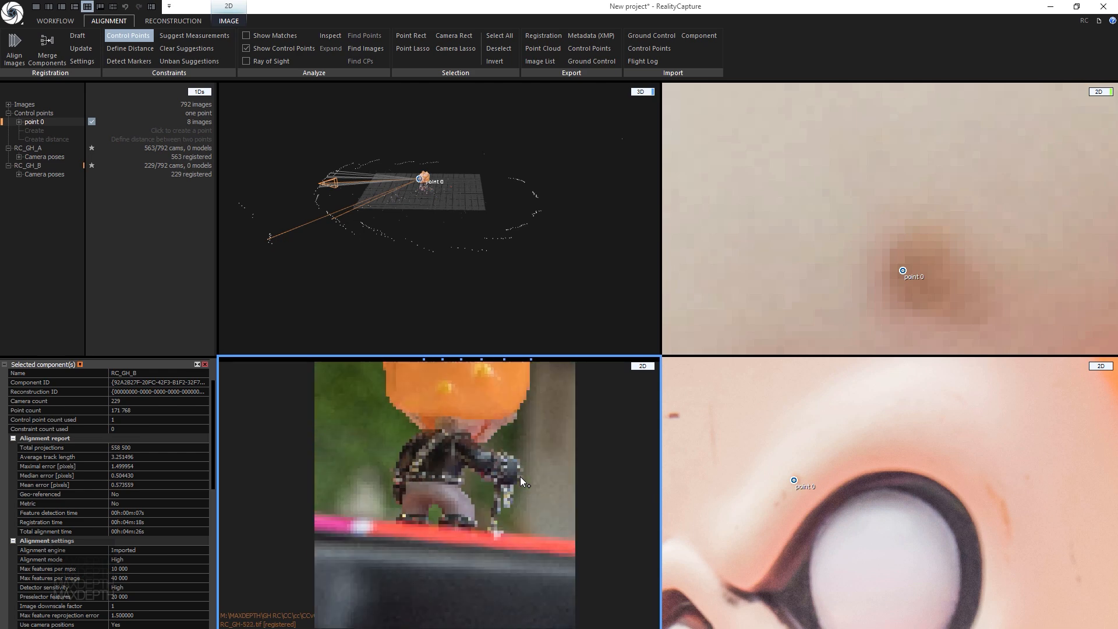
key(Left)
key(Left)
key(Left)
key(Left)
key(Left)
key(Left)
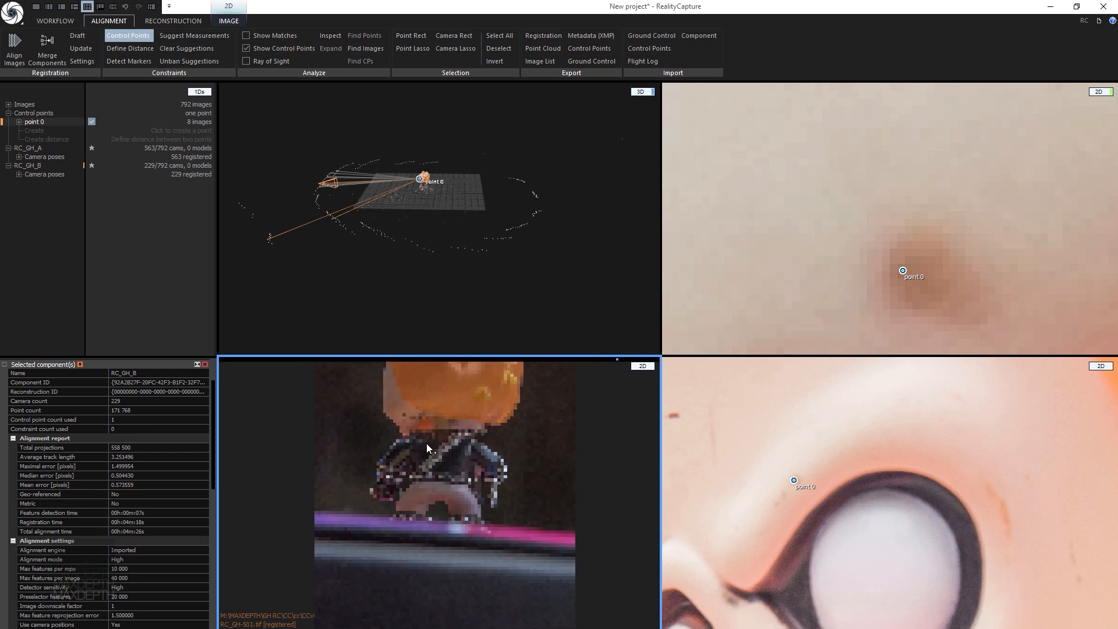
scroll(431, 444, up, 4)
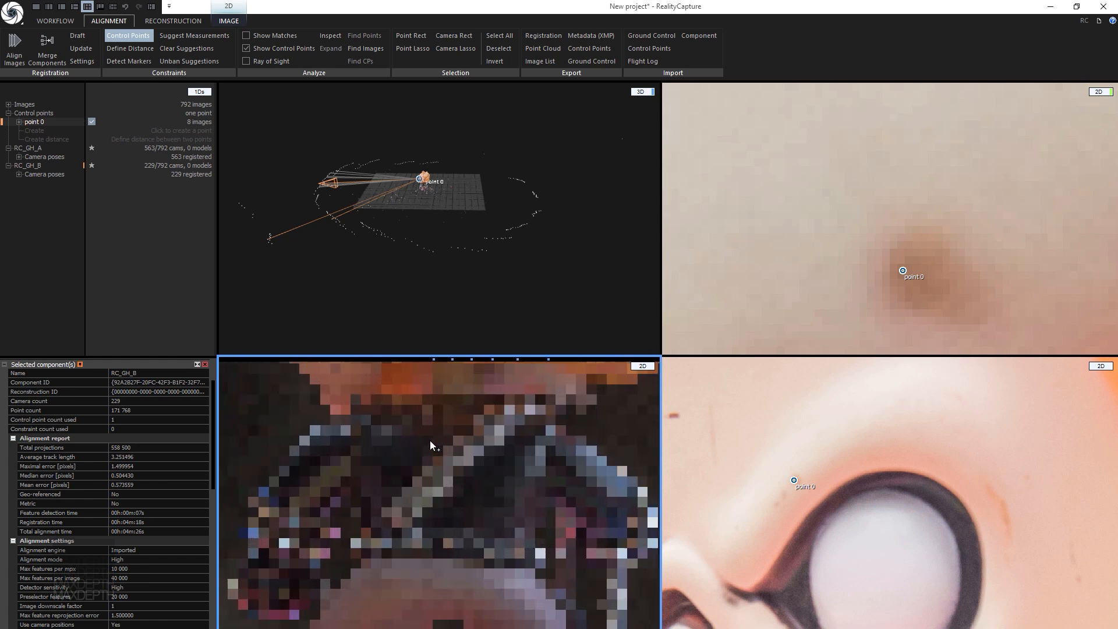
scroll(428, 439, up, 3)
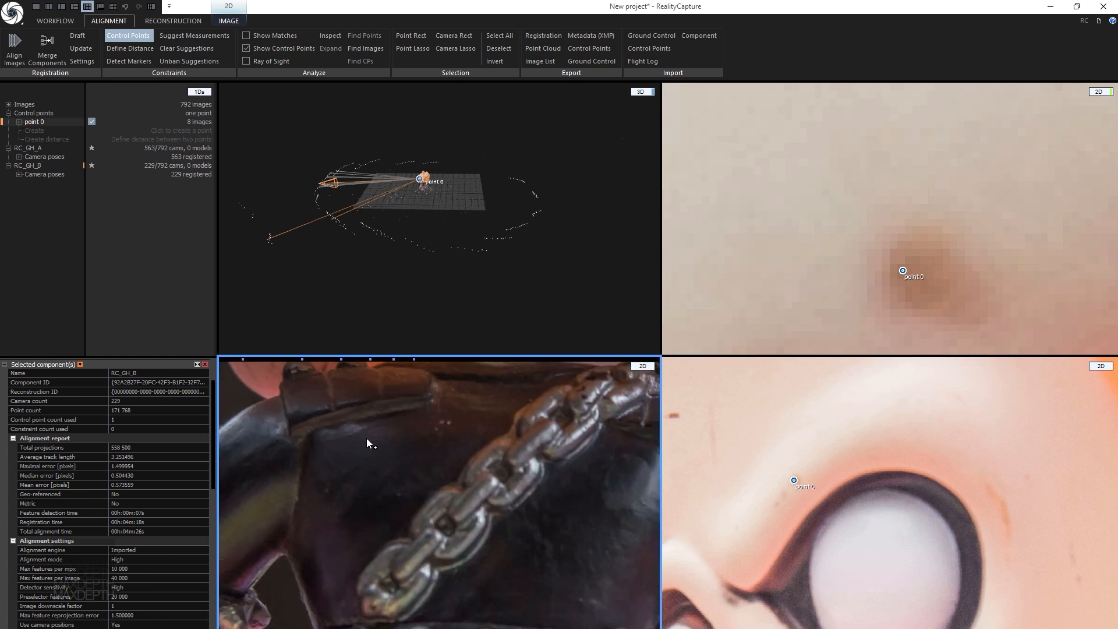
scroll(365, 437, up, 5)
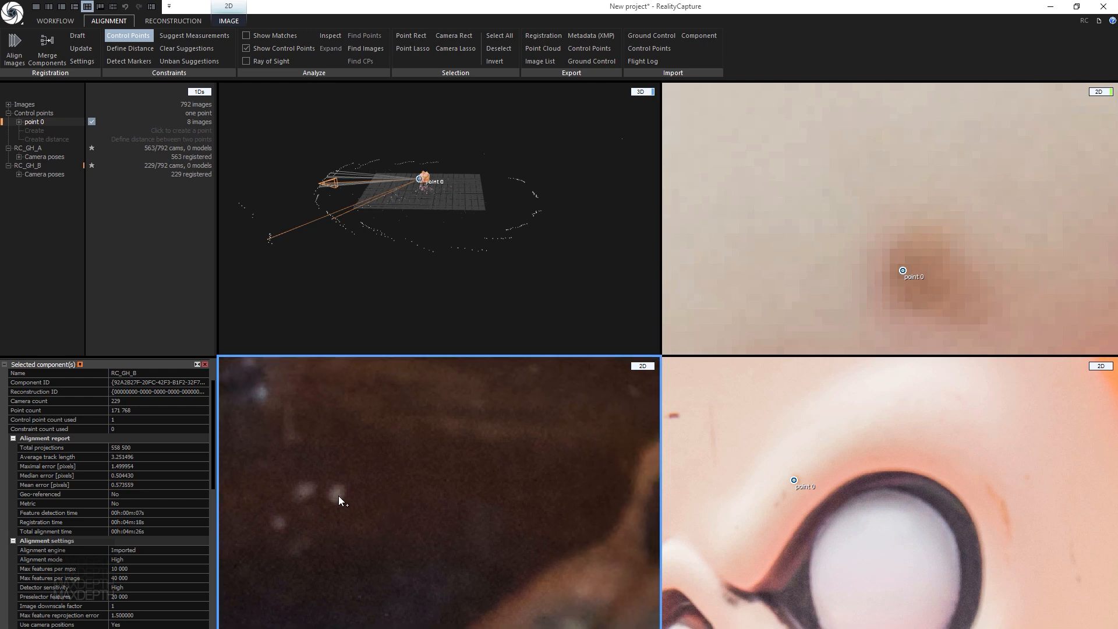
scroll(337, 498, up, 2)
Browse a second photo view to rear shot RC_GH-493.tif and close in on the same white jacket specks
scroll(878, 533, down, 6)
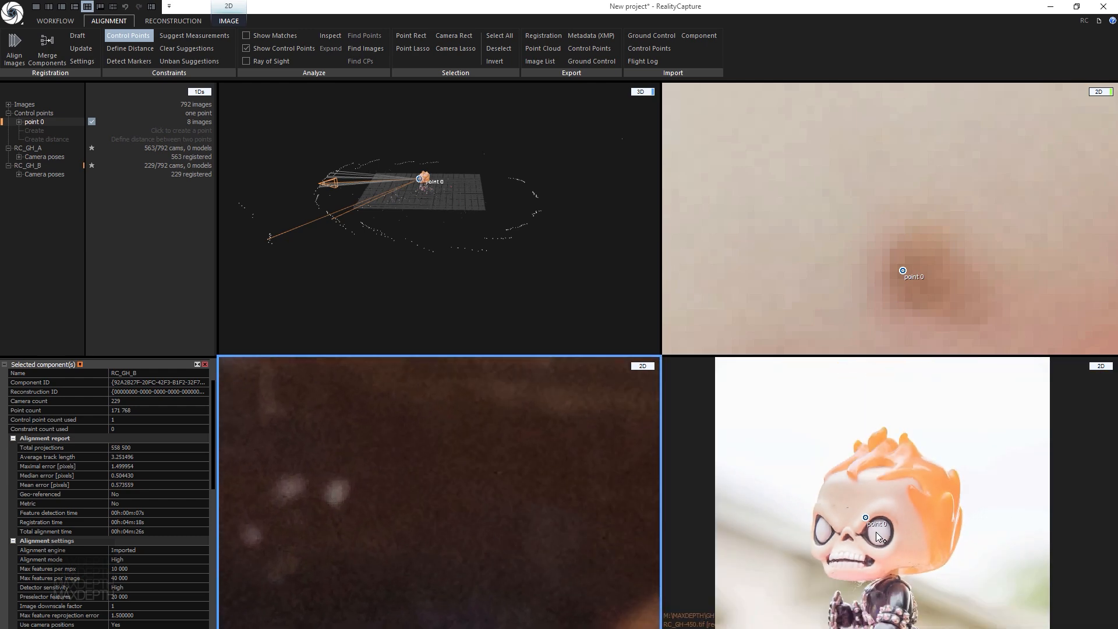
scroll(875, 532, down, 3)
drag(912, 528, 893, 500)
key(Right)
key(Right)
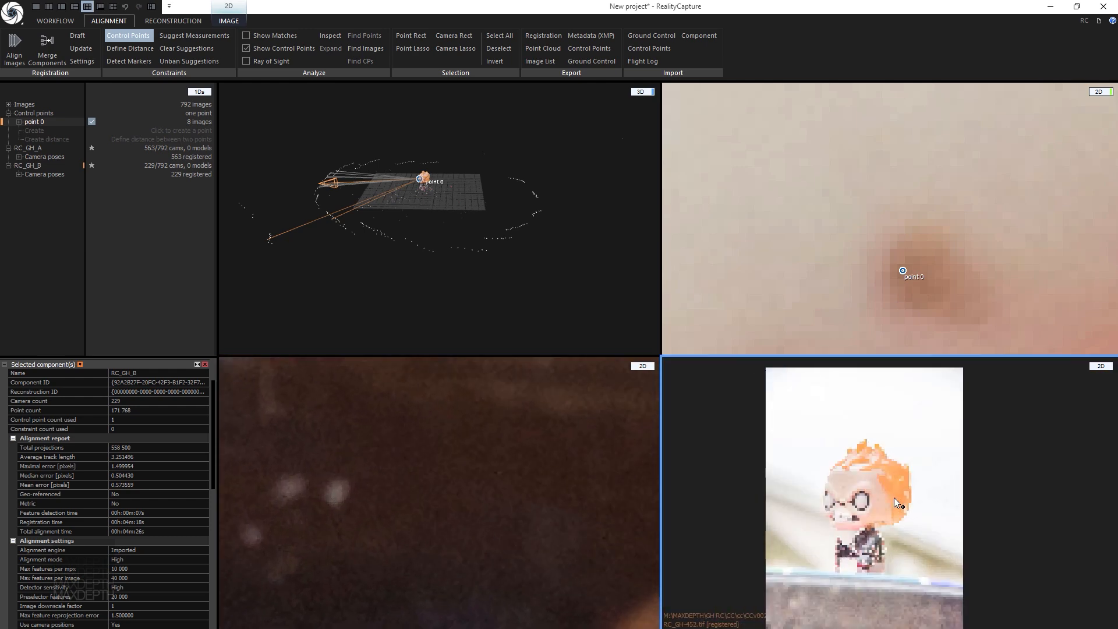
key(Left)
key(Left)
key(Left)
key(Left)
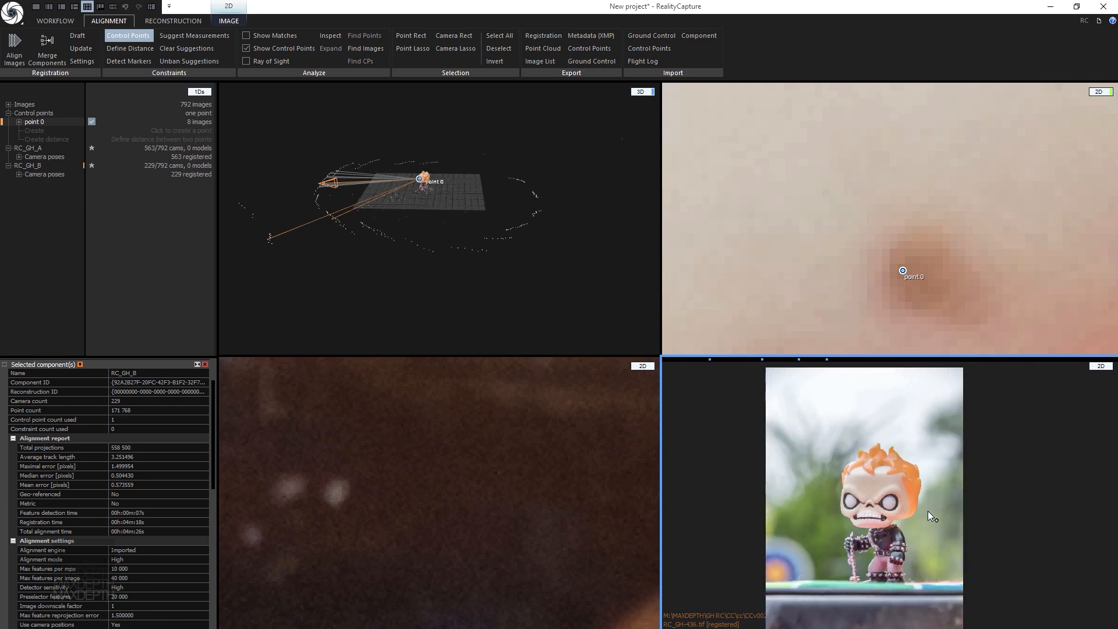
key(Right)
key(Right)
key(Right)
key(Right)
key(Right)
key(Right)
key(Right)
key(Right)
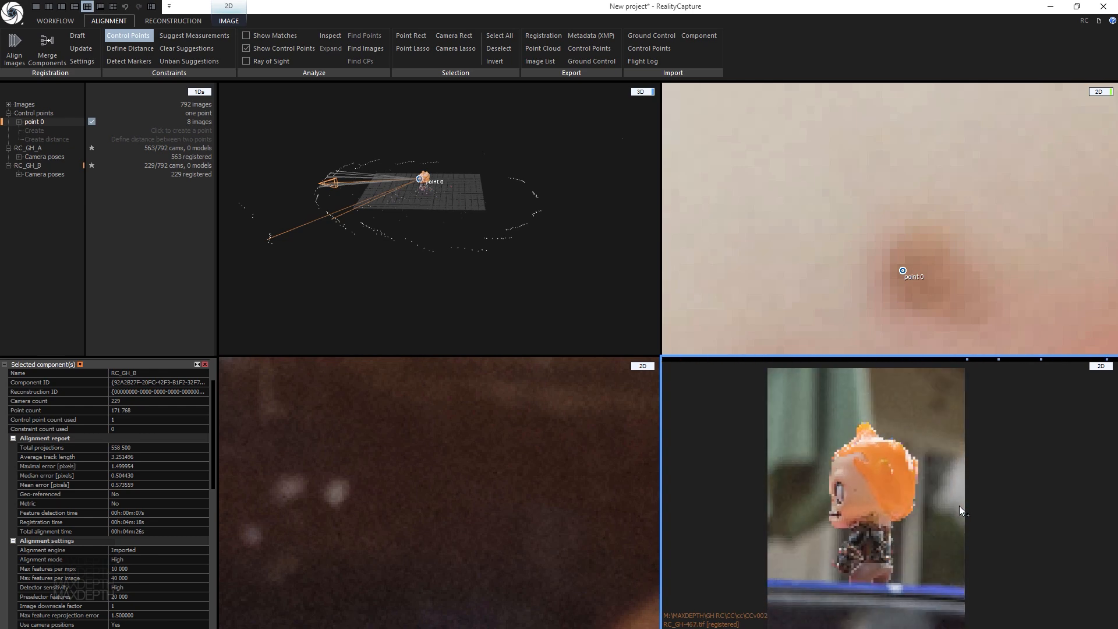
key(Right)
key(Right)
key(Right)
key(Right)
key(Right)
key(Right)
key(Right)
key(Right)
key(Right)
key(Right)
key(Right)
key(Right)
key(Right)
key(Right)
key(Right)
key(Right)
key(Right)
key(Right)
key(Right)
key(Right)
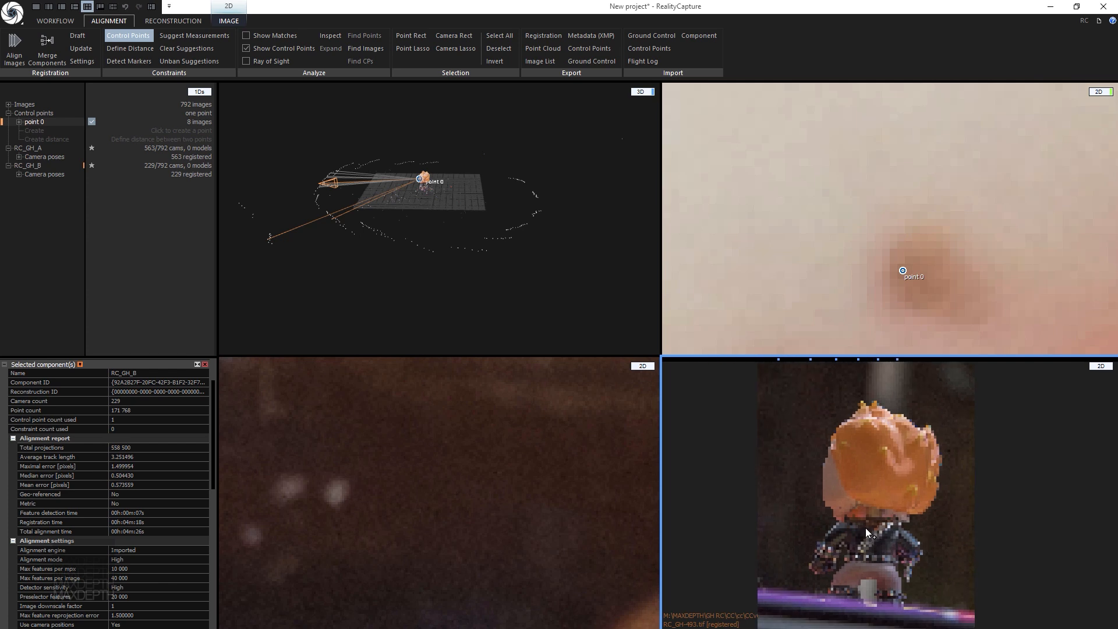
scroll(868, 527, up, 10)
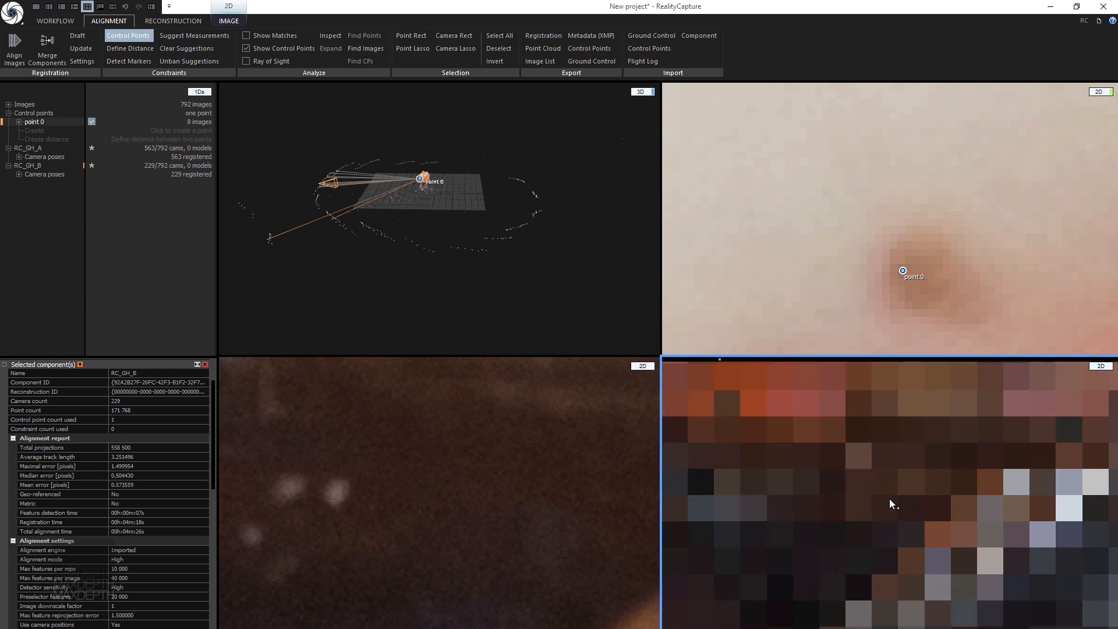
scroll(889, 498, down, 10)
scroll(882, 505, up, 5)
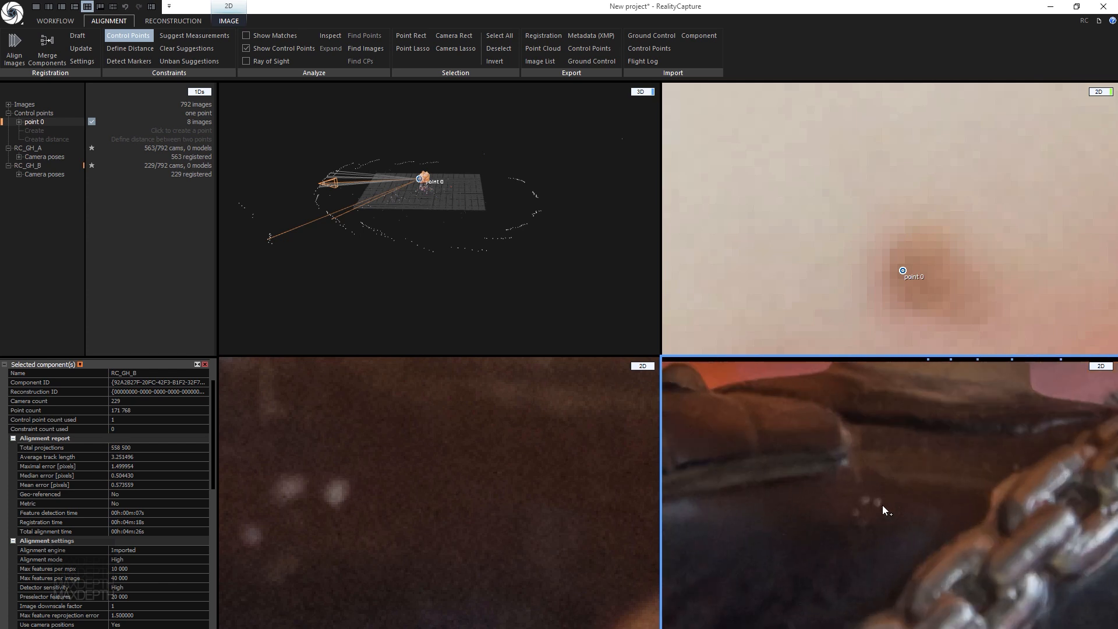
scroll(877, 512, up, 2)
Browse the turntable photo view to rear shot RC_GH-802.tif and locate the same white specks on the jacket
scroll(907, 284, down, 10)
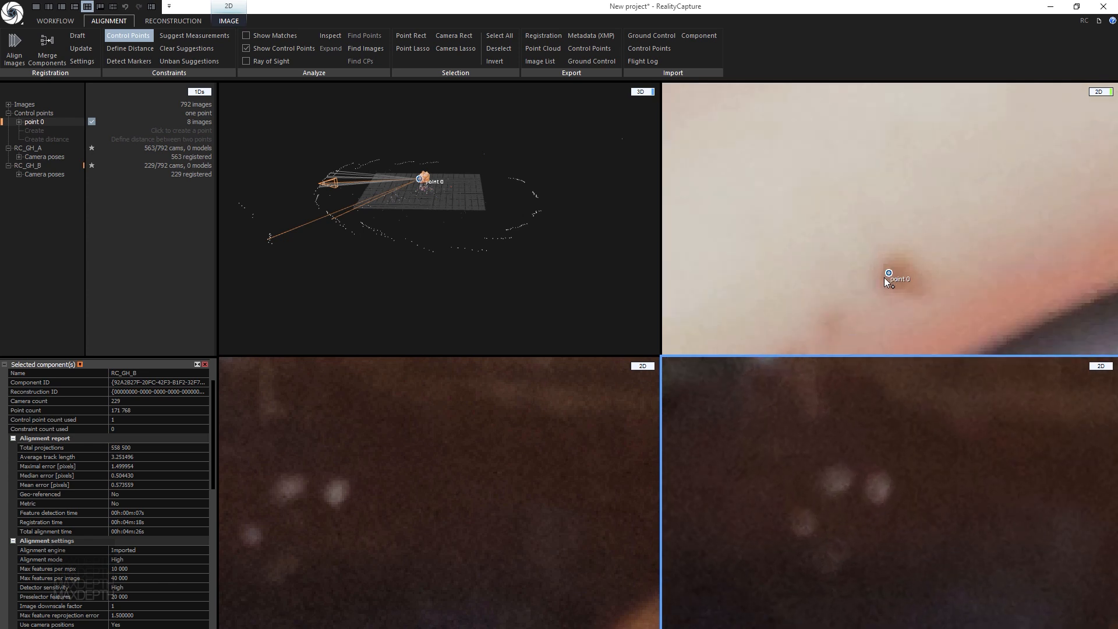
right_drag(926, 276, 886, 239)
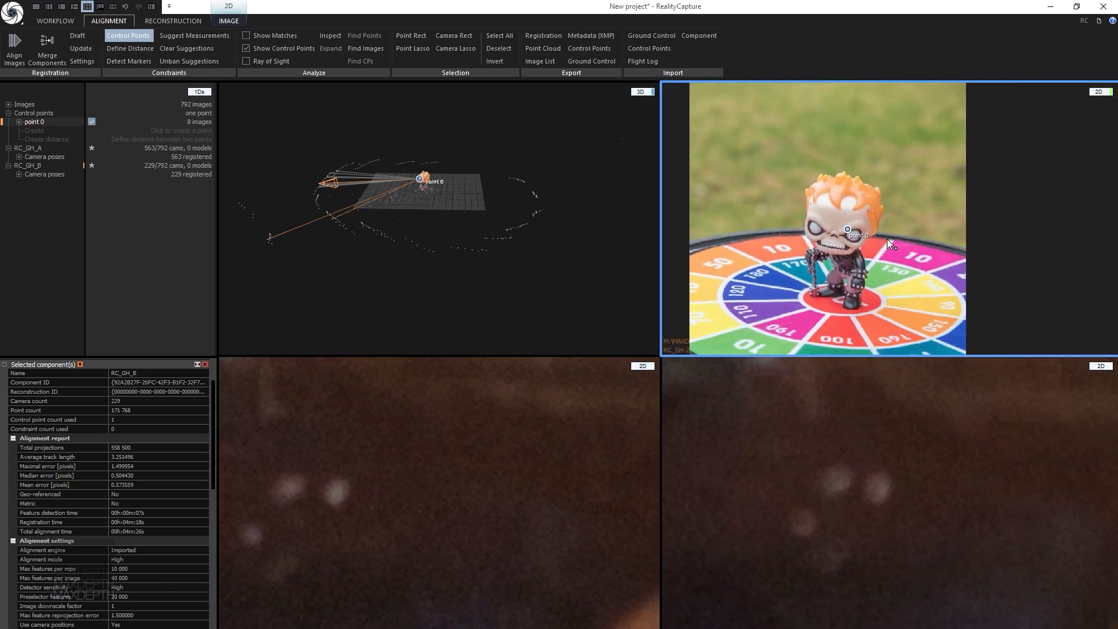
key(Right)
key(Right)
key(Right)
key(Right)
key(Right)
key(Right)
key(Right)
key(Right)
key(Right)
key(Right)
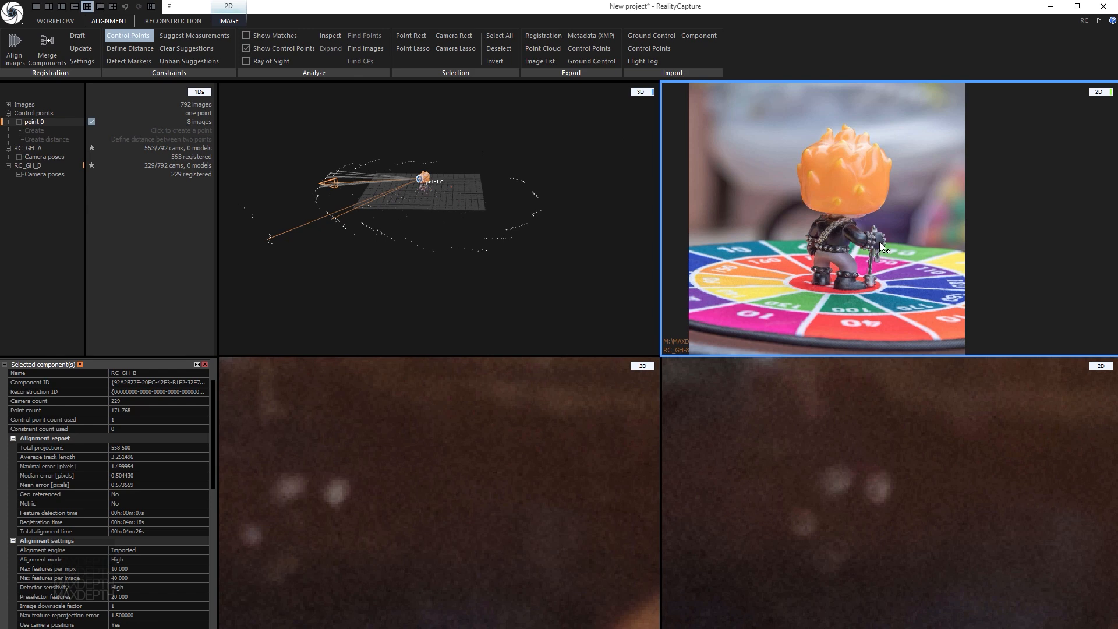
scroll(841, 235, up, 2)
scroll(840, 235, up, 3)
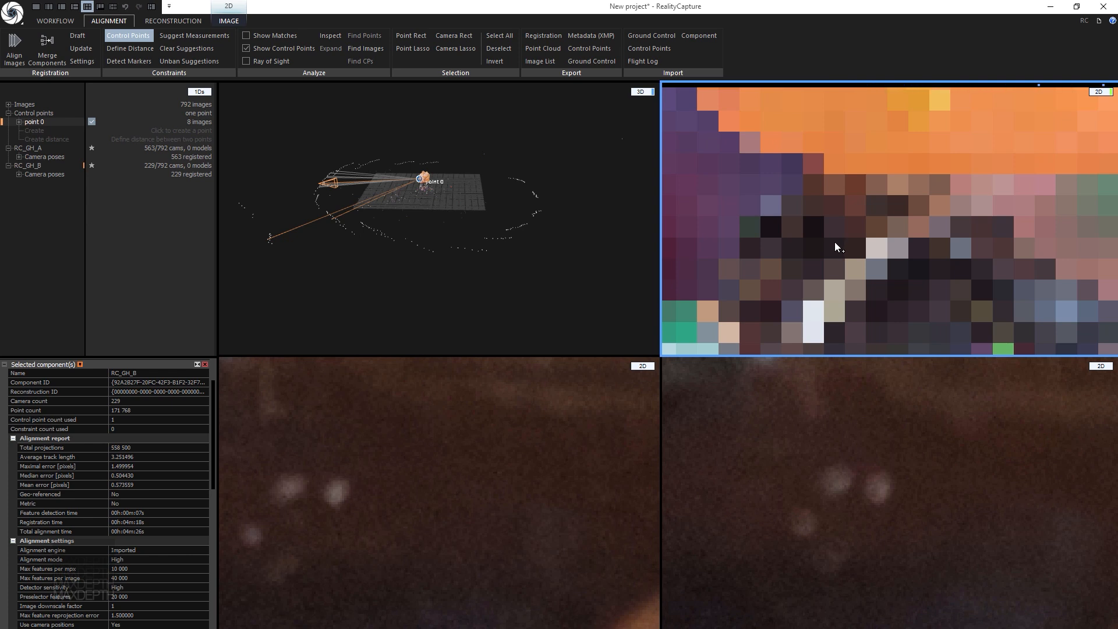
scroll(833, 242, down, 3)
scroll(841, 235, up, 5)
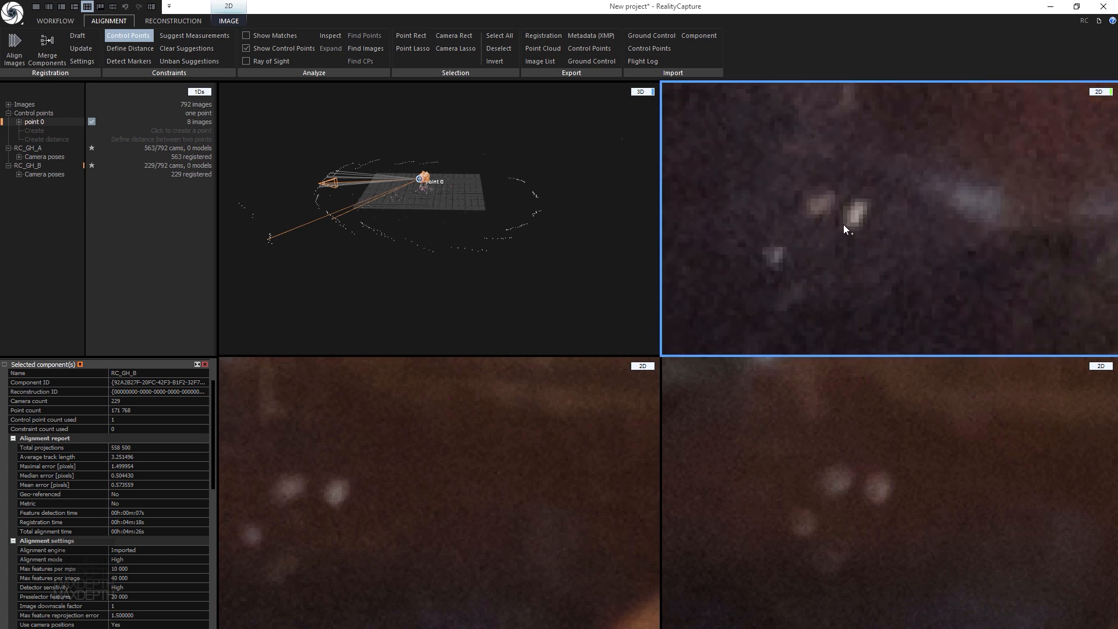
scroll(868, 233, up, 2)
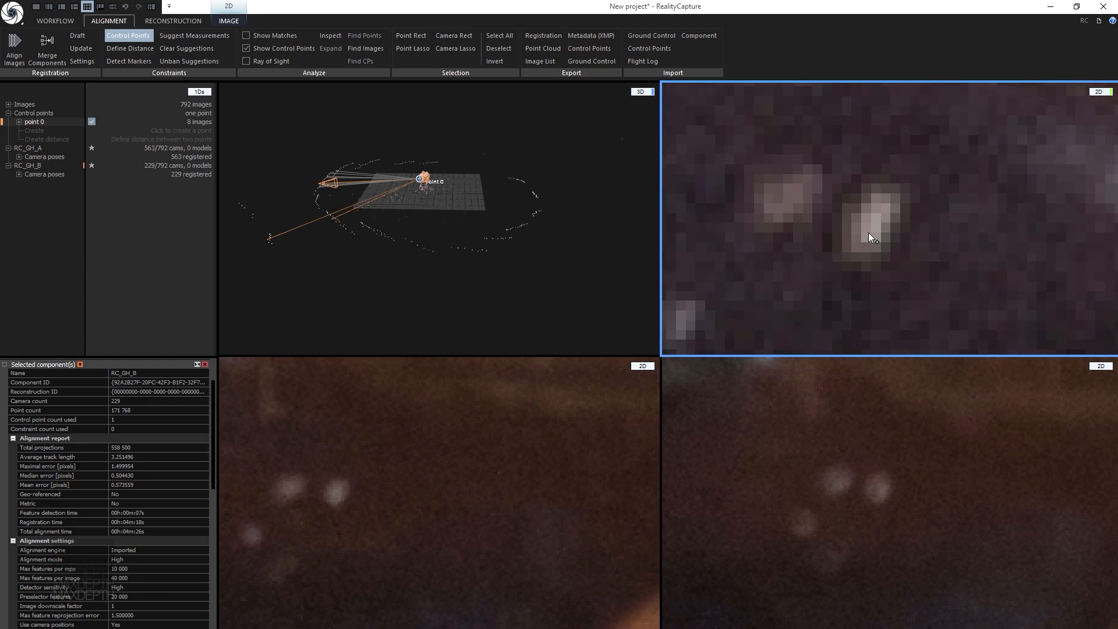
Create a second control point and place it on the same white jacket speck in RC_GH-501.tif, RC_GH-493.tif and RC_GH-802.tif
click(37, 130)
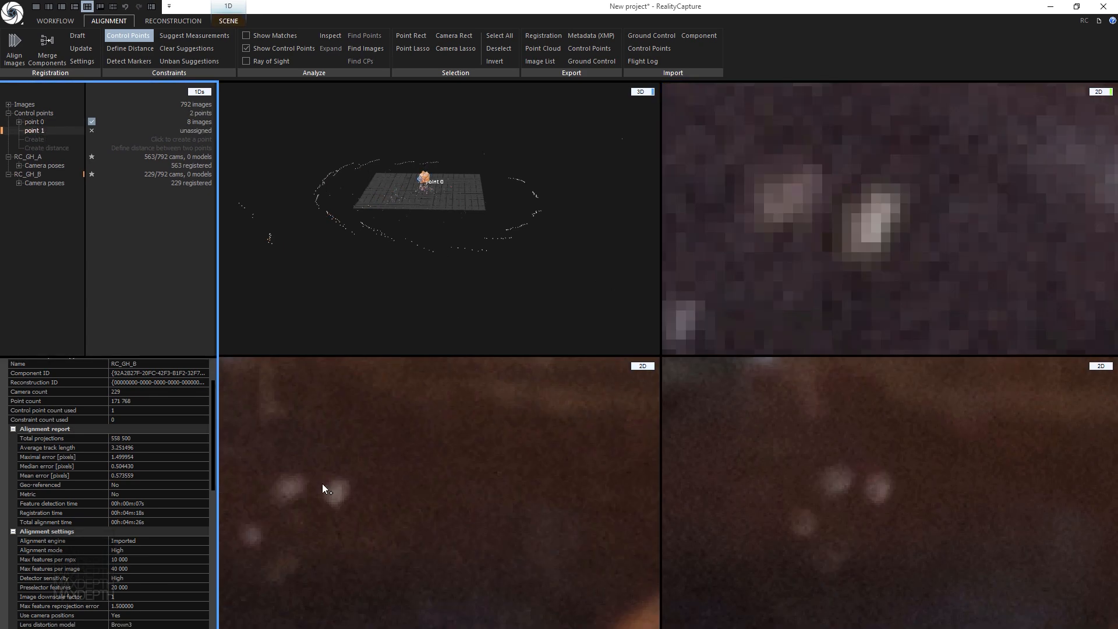
scroll(339, 498, up, 2)
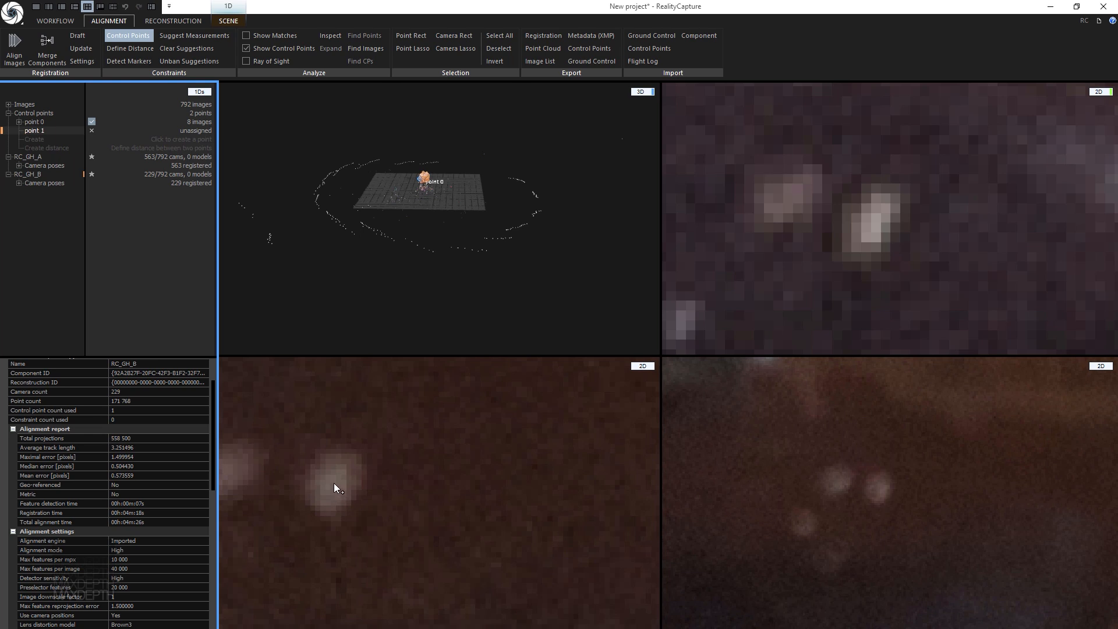
click(333, 480)
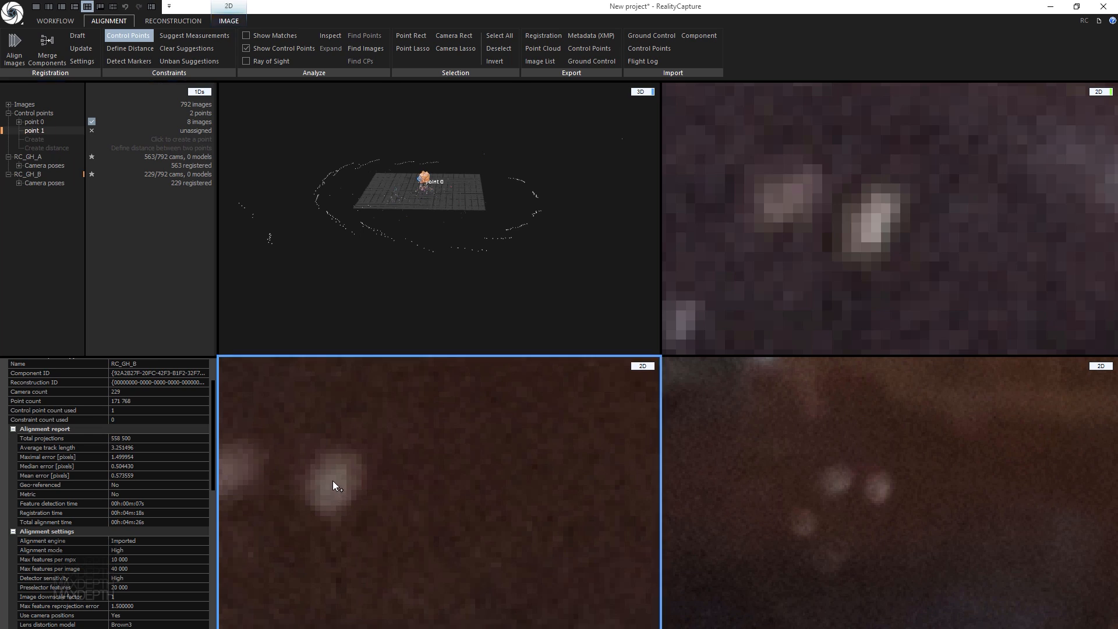
scroll(962, 480, up, 2)
scroll(749, 466, up, 1)
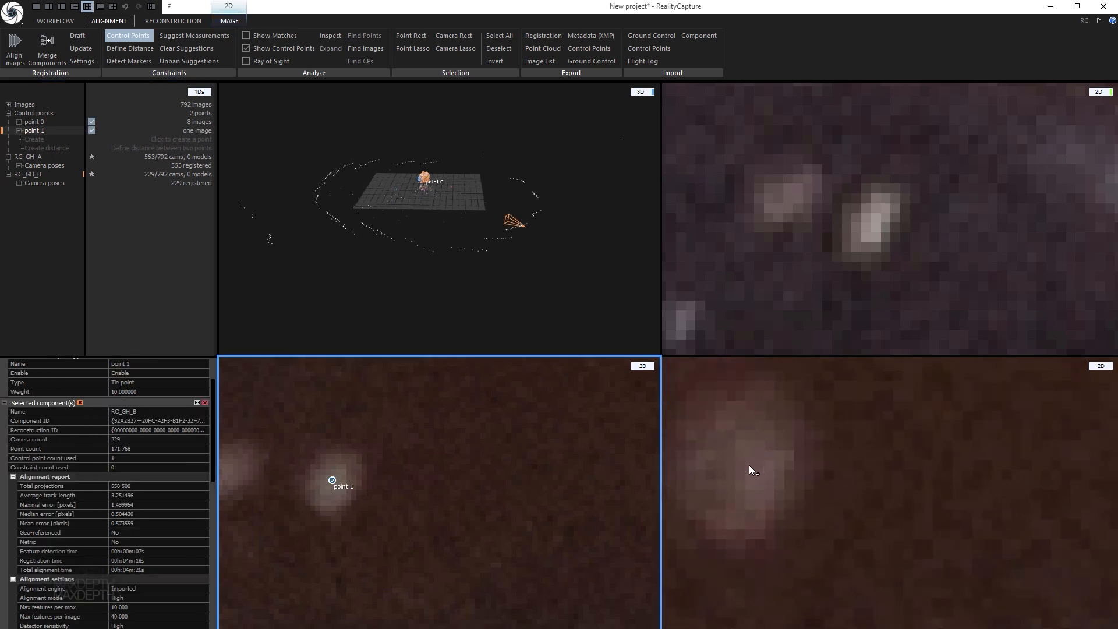
click(740, 456)
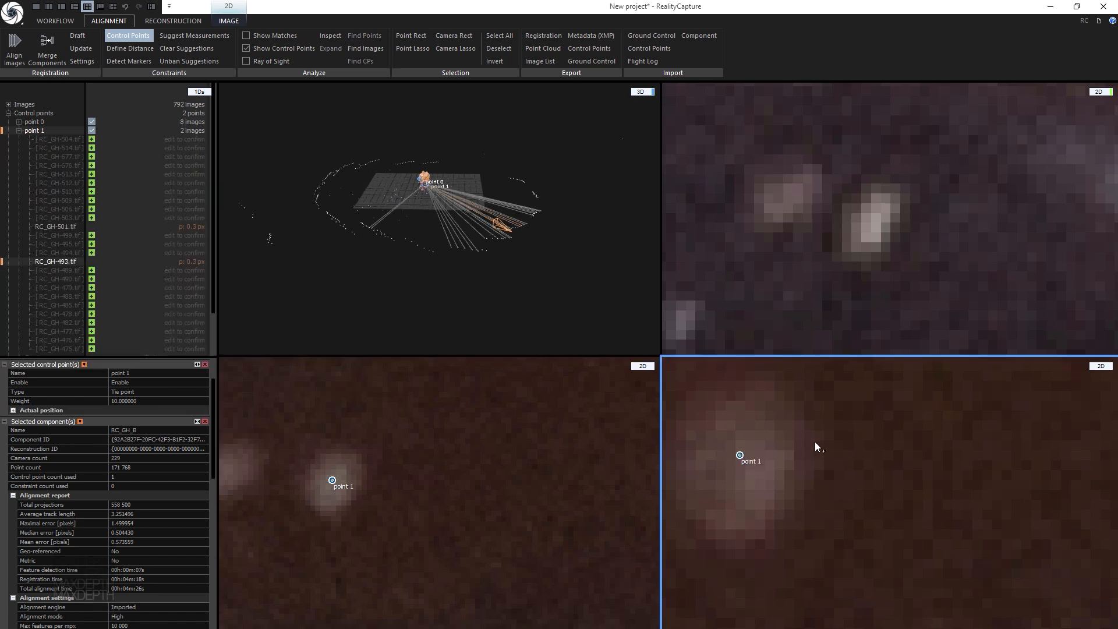
scroll(873, 195, up, 4)
click(878, 173)
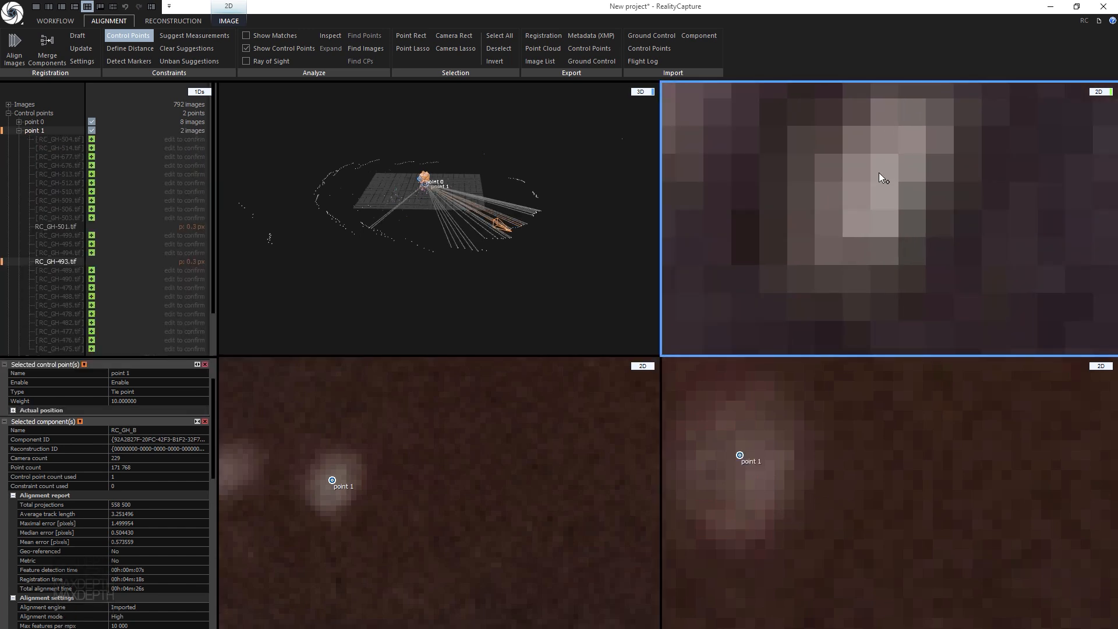
Place control point 1 on the matching white jacket speck in the neighbouring photo RC_GH-801.tif
scroll(830, 463, down, 3)
scroll(783, 264, down, 5)
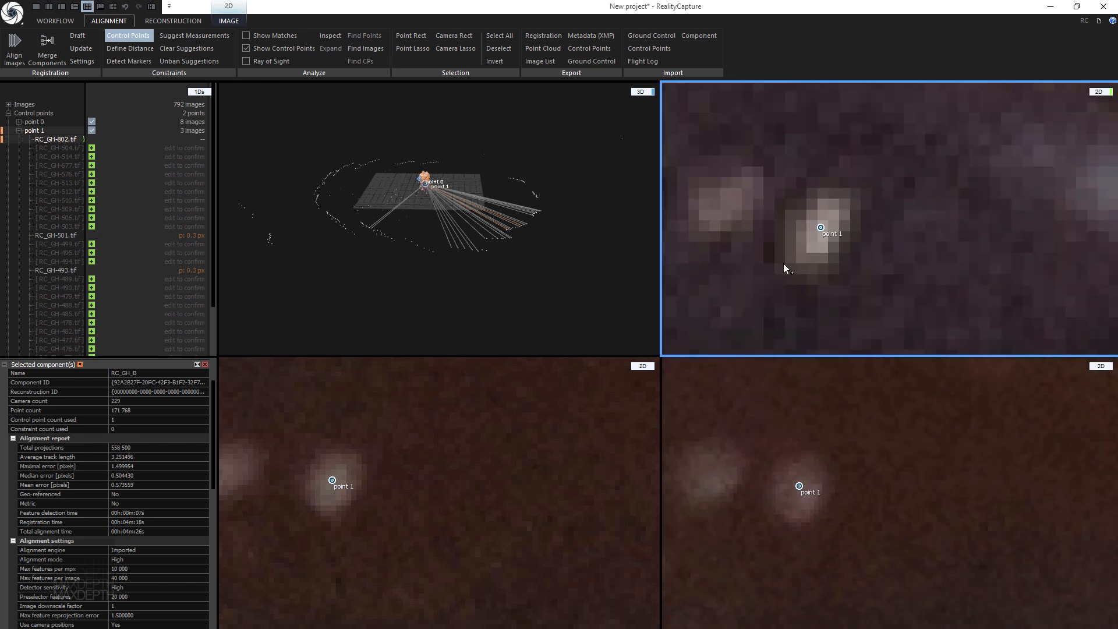
scroll(419, 462, down, 3)
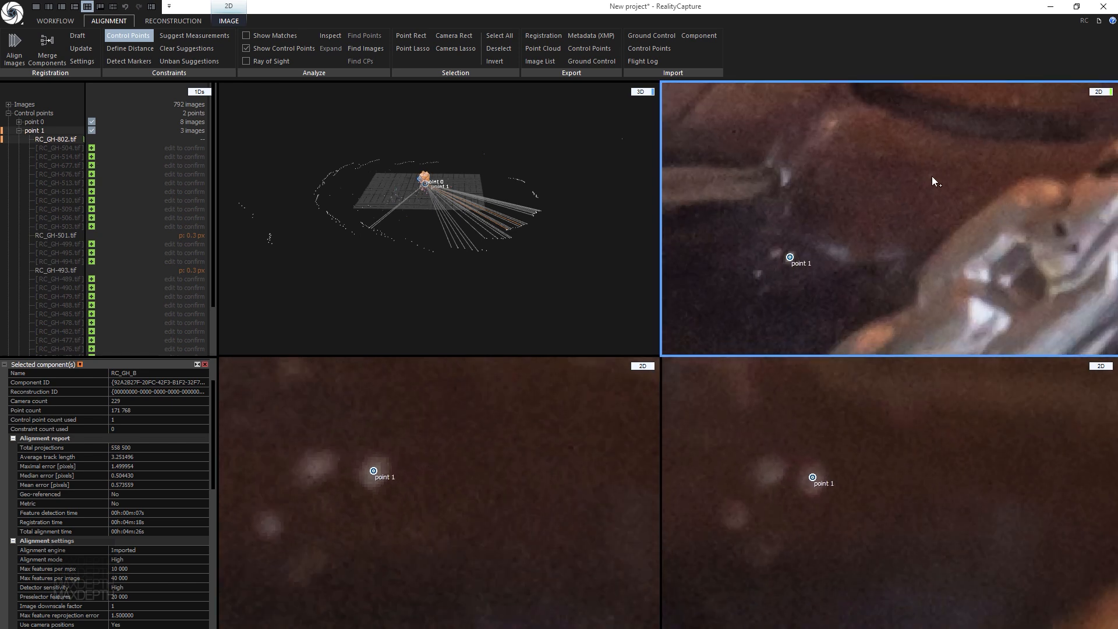
scroll(919, 187, up, 5)
scroll(857, 257, down, 3)
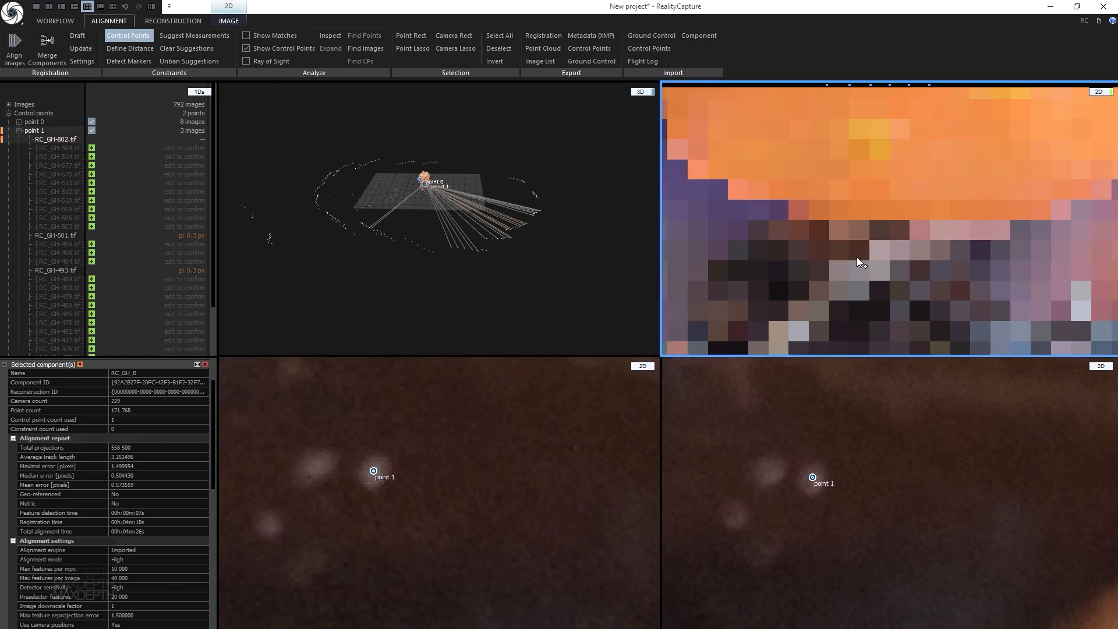
scroll(821, 260, down, 4)
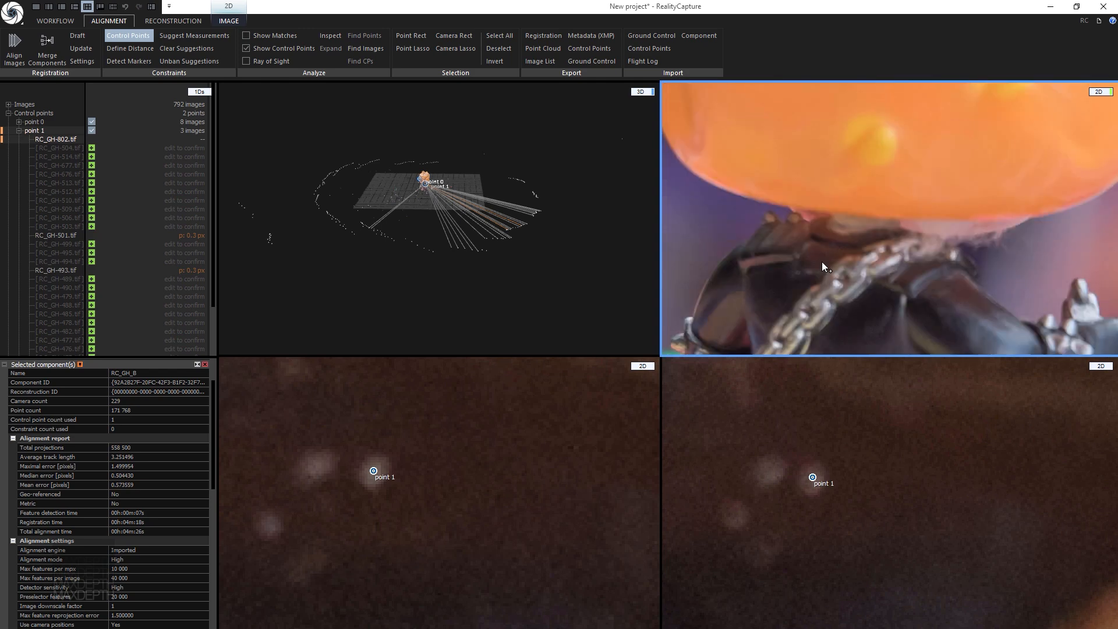
scroll(806, 290, up, 2)
scroll(786, 289, down, 2)
scroll(770, 313, up, 2)
scroll(770, 313, down, 5)
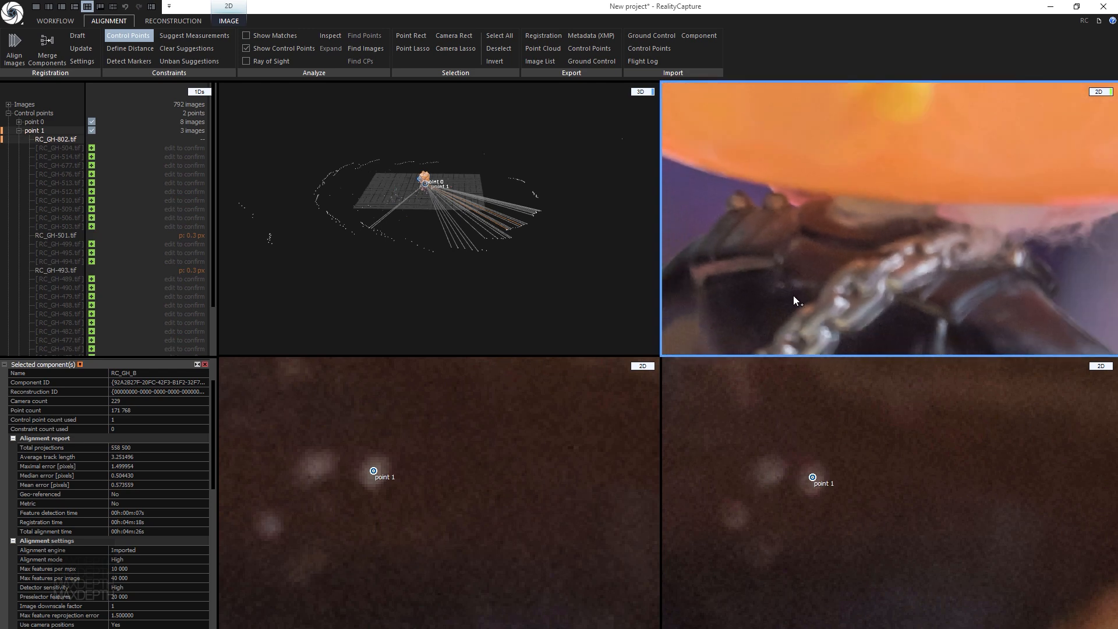
key(Left)
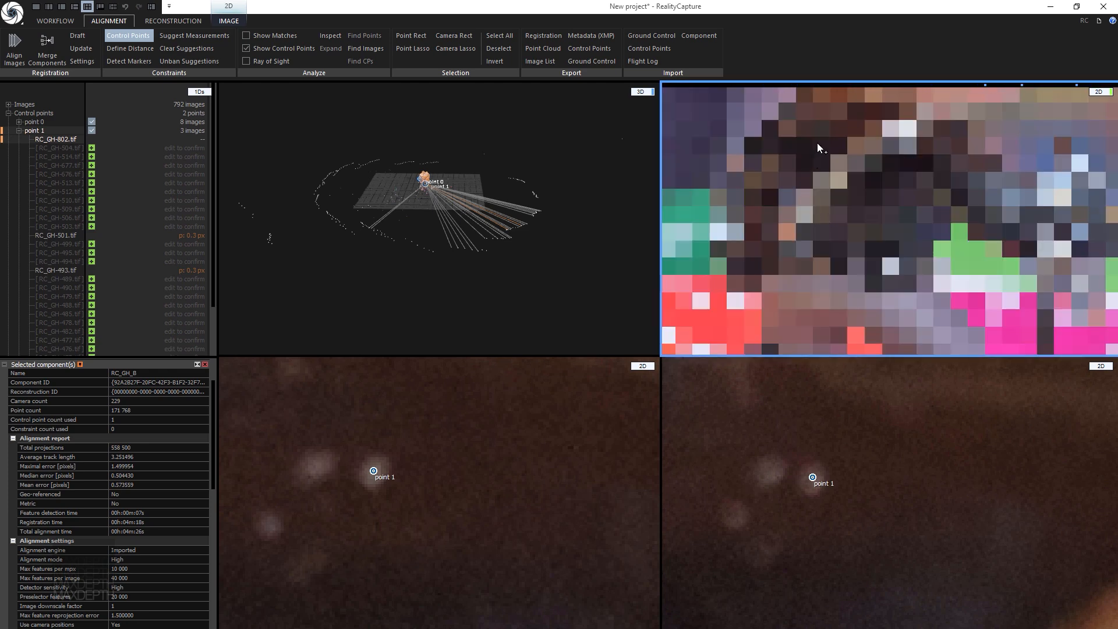
scroll(811, 148, up, 4)
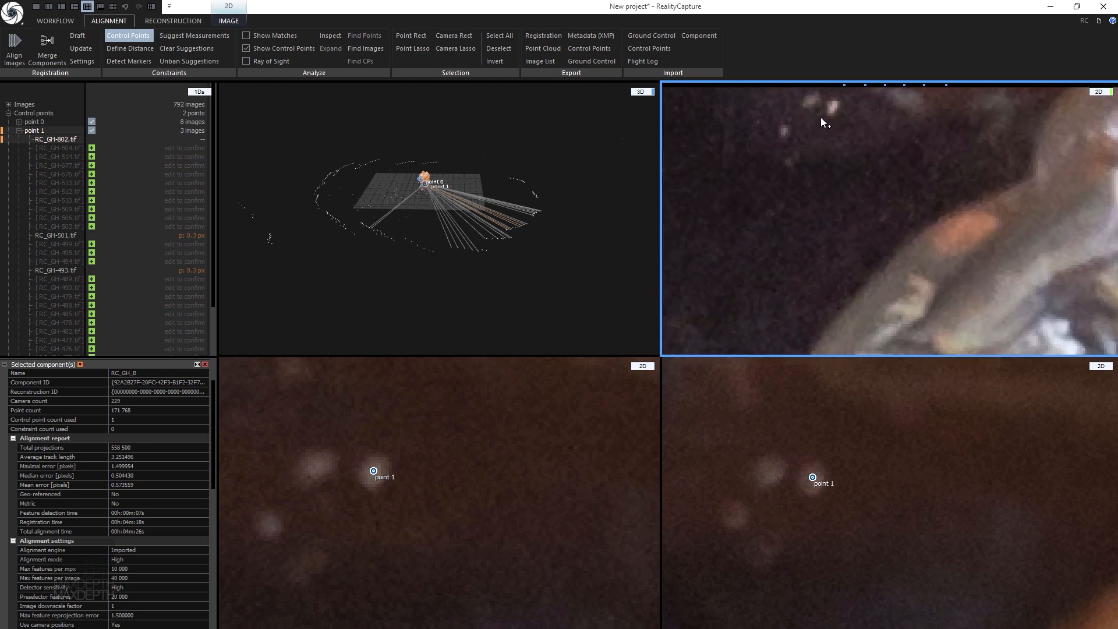
scroll(823, 232, up, 4)
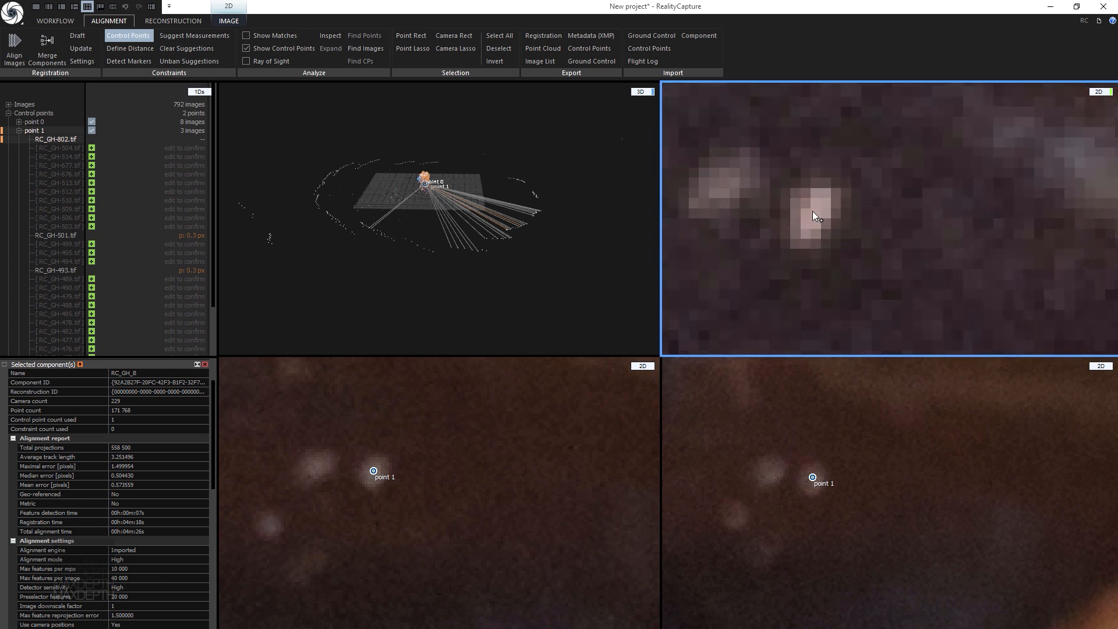
click(812, 211)
scroll(865, 237, down, 5)
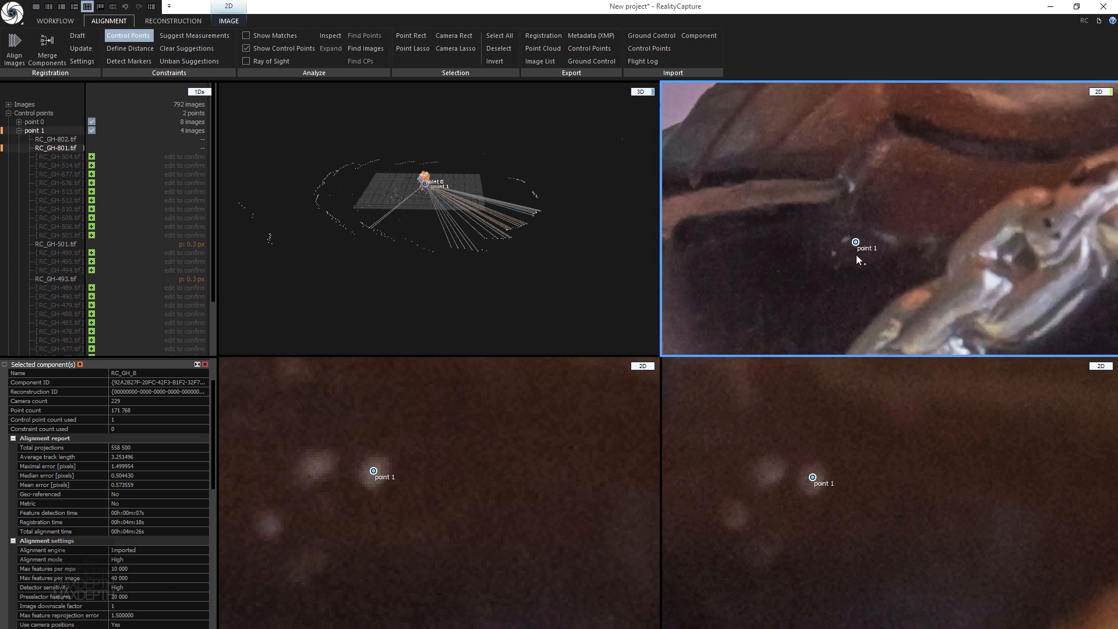
Place control point 1 on the same white jacket speck in RC_GH-799.tif
key(Left)
scroll(131, 230, down, 3)
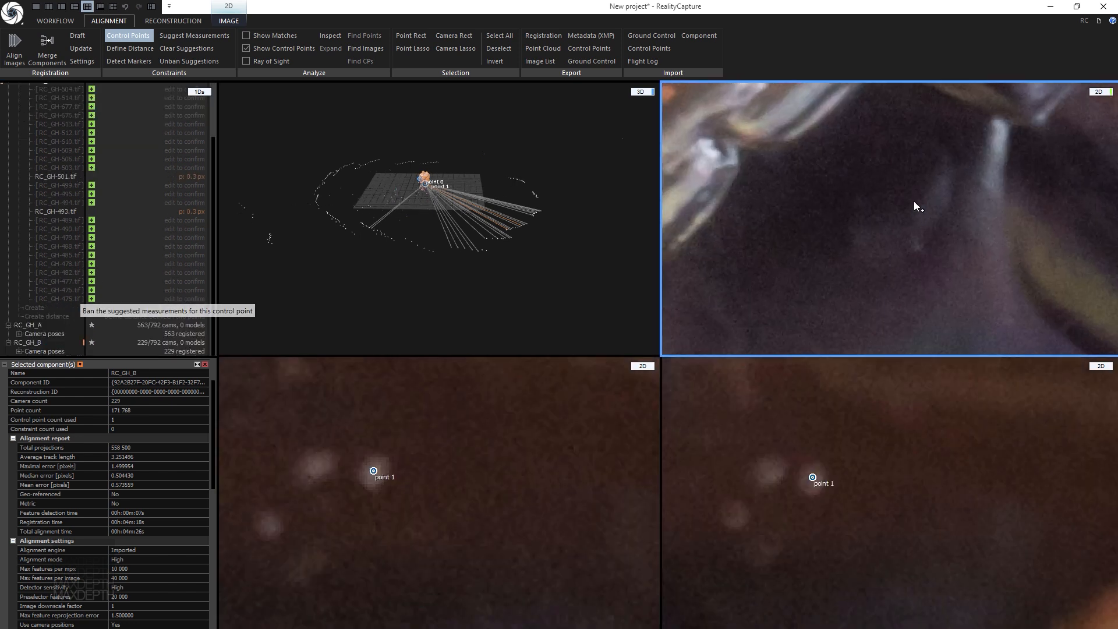
scroll(803, 184, up, 8)
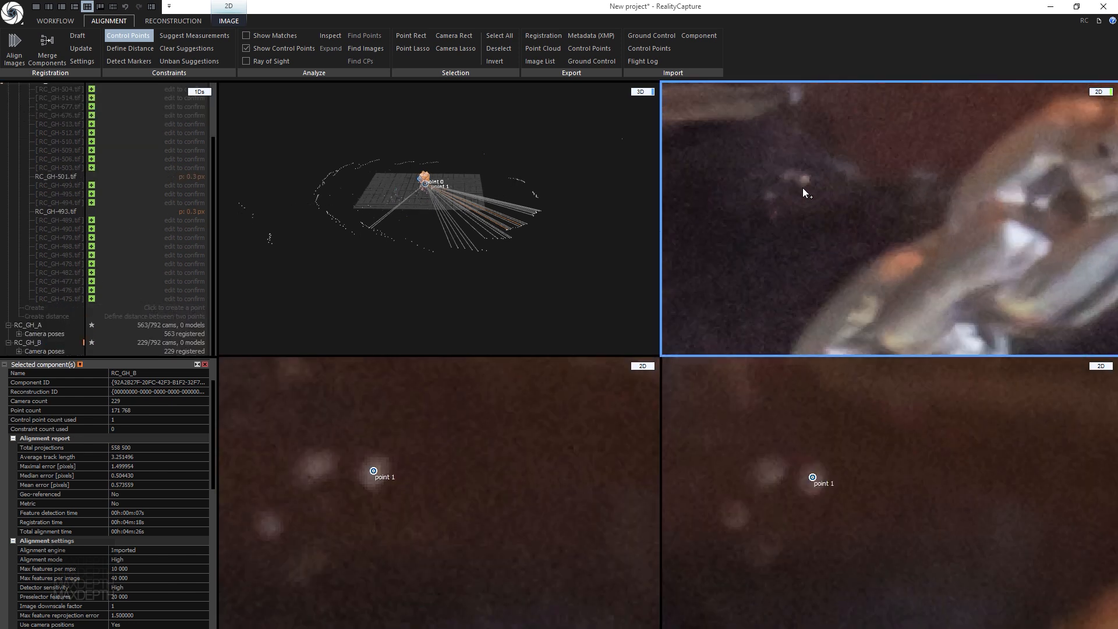
scroll(805, 182, up, 4)
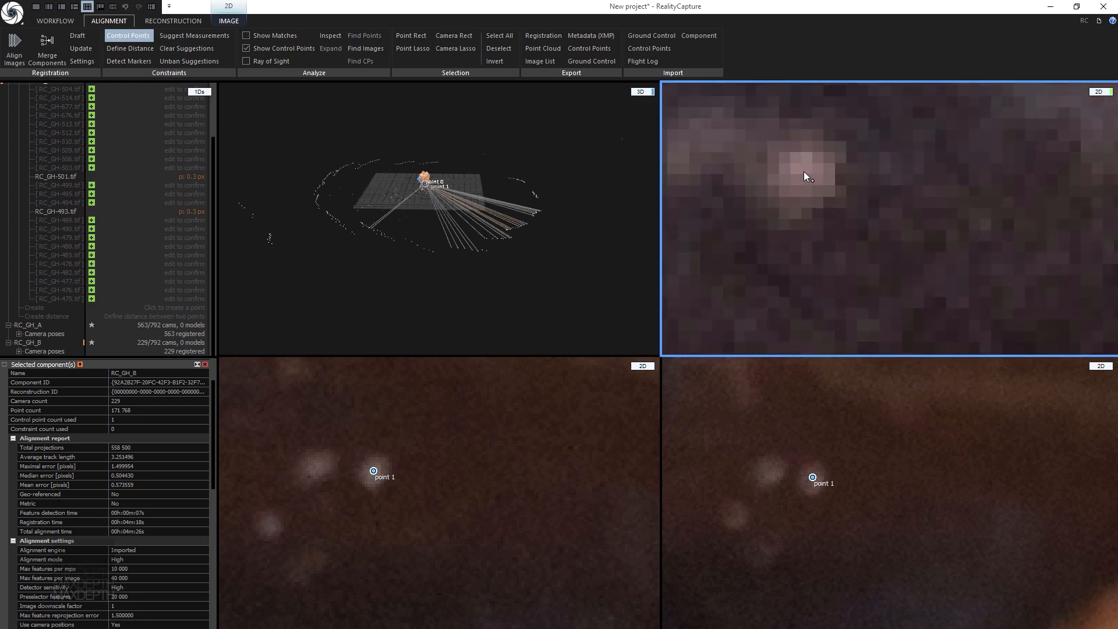
click(801, 173)
scroll(879, 204, down, 6)
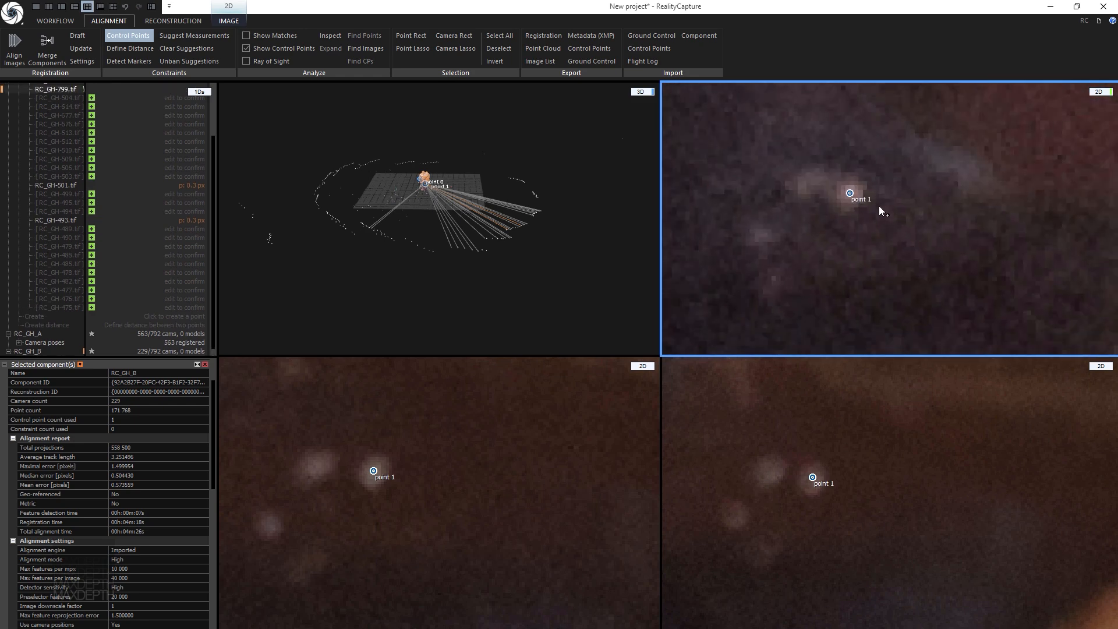
Align the images with the shared control points so RC_GH_A and RC_GH_B are merged into one component
scroll(876, 215, down, 8)
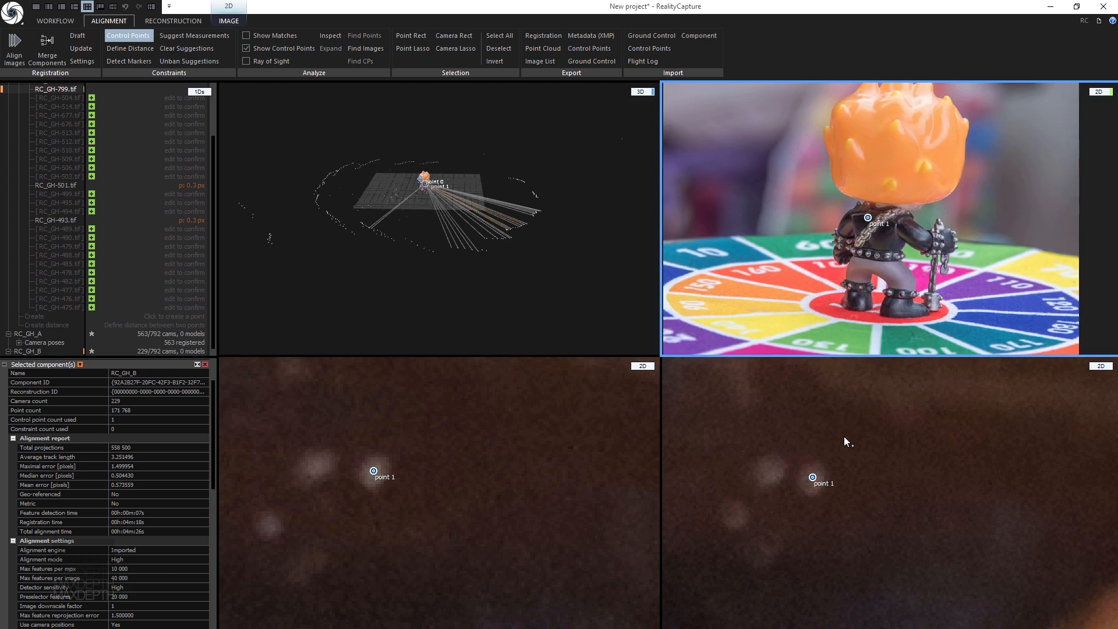
scroll(844, 433, down, 3)
scroll(846, 434, down, 3)
scroll(440, 476, down, 8)
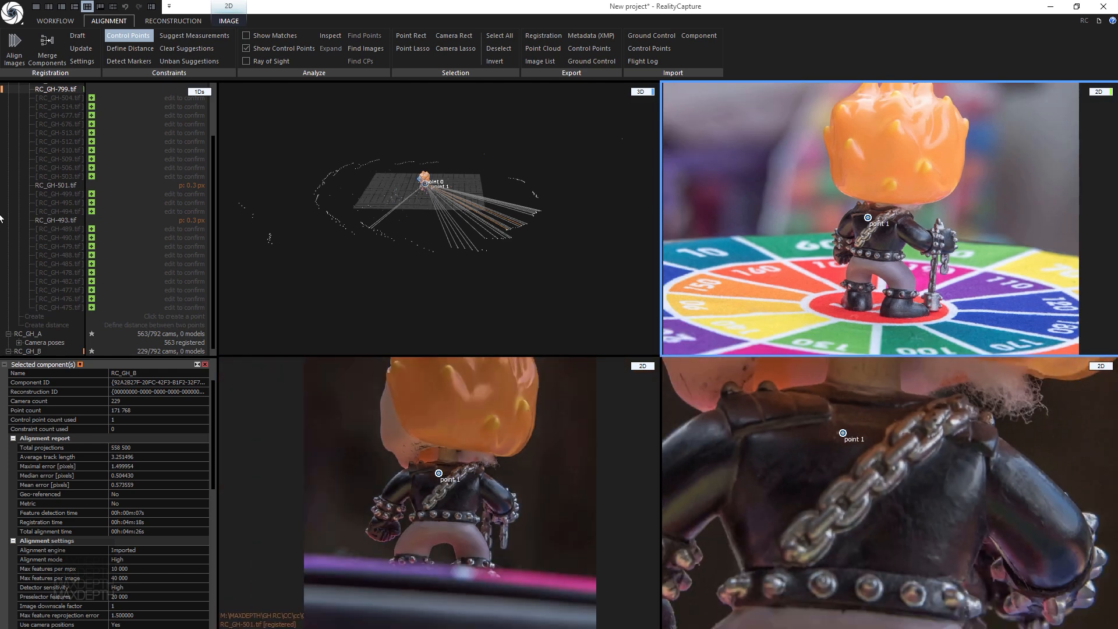
click(19, 51)
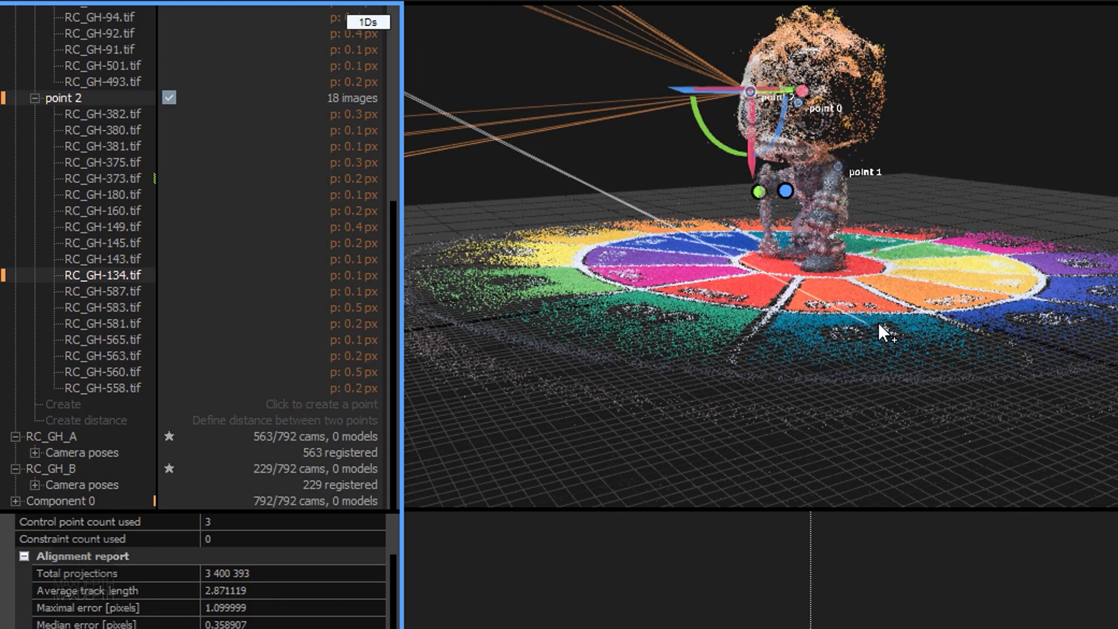
Examine the merged component from several angles, checking the figure's point cloud, its control points and the surrounding camera positions
scroll(862, 344, down, 5)
right_drag(848, 348, 1056, 421)
scroll(1056, 421, down, 4)
right_drag(784, 397, 989, 443)
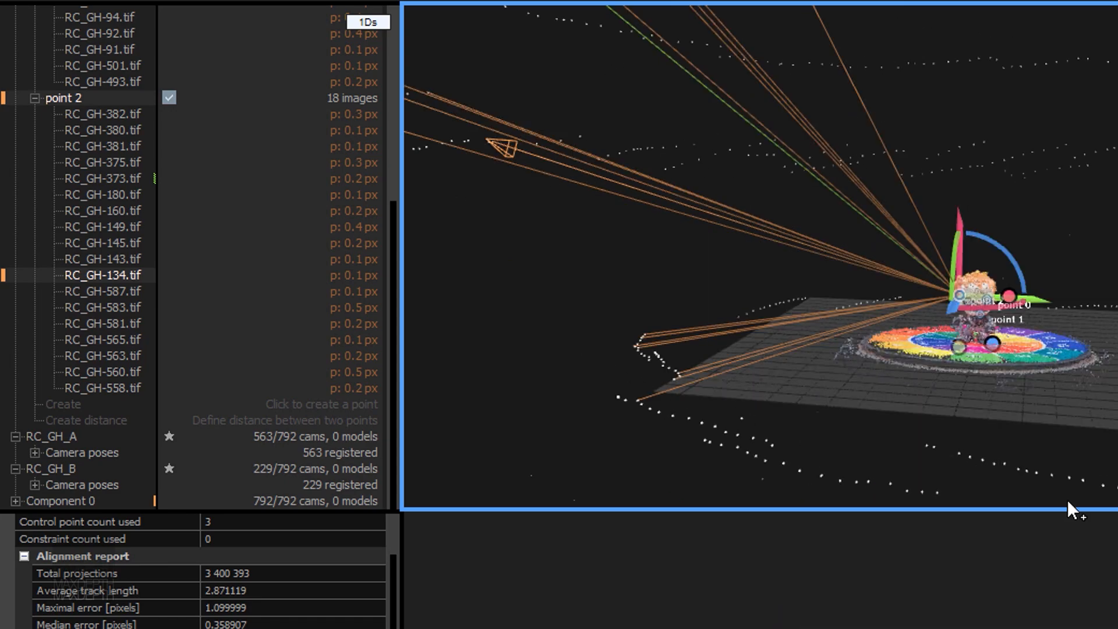
right_drag(1069, 504, 882, 275)
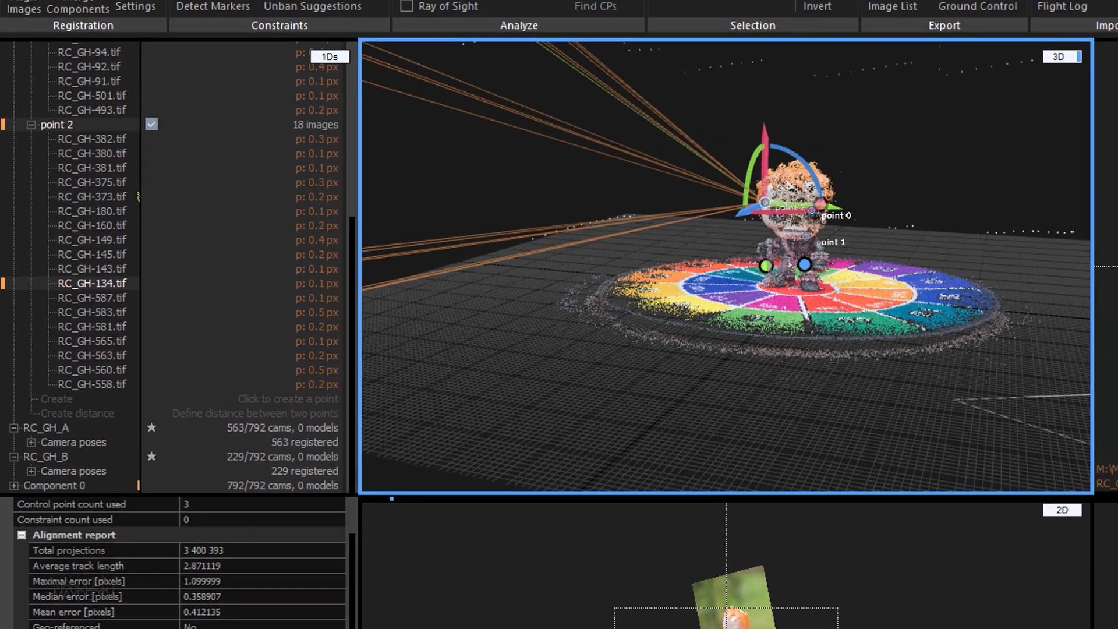
scroll(917, 432, up, 3)
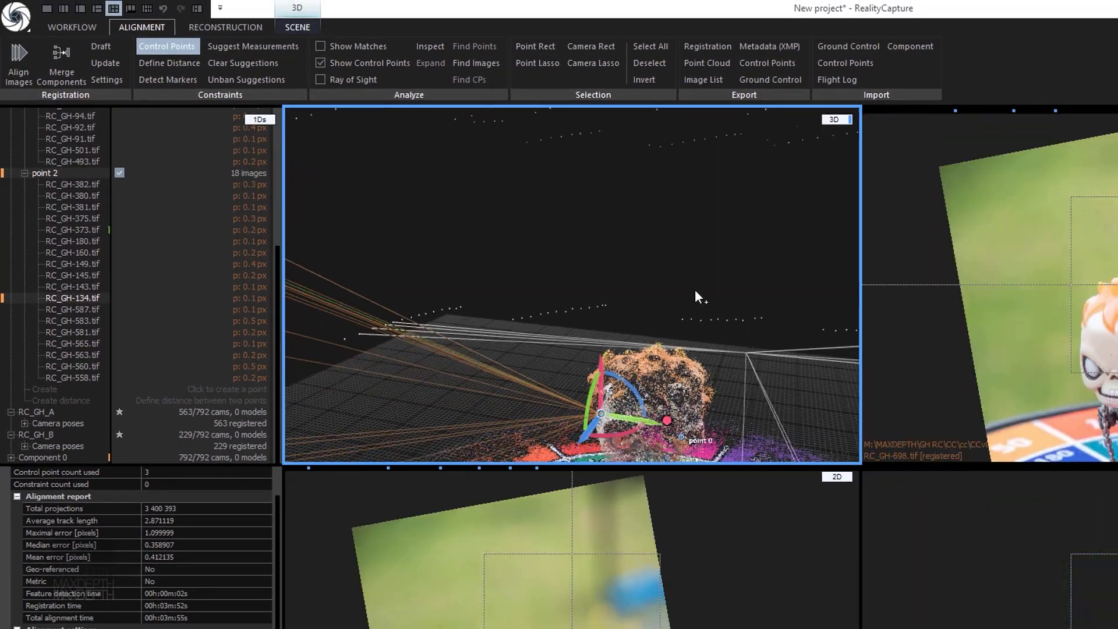
right_drag(695, 290, 714, 388)
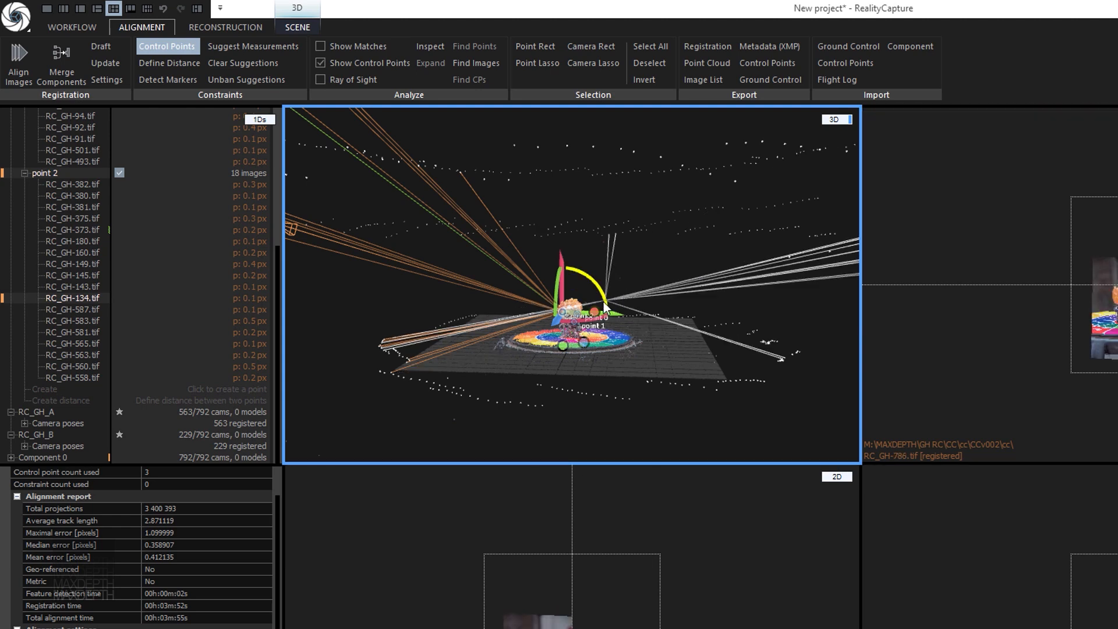
scroll(607, 298, up, 2)
drag(607, 298, 652, 394)
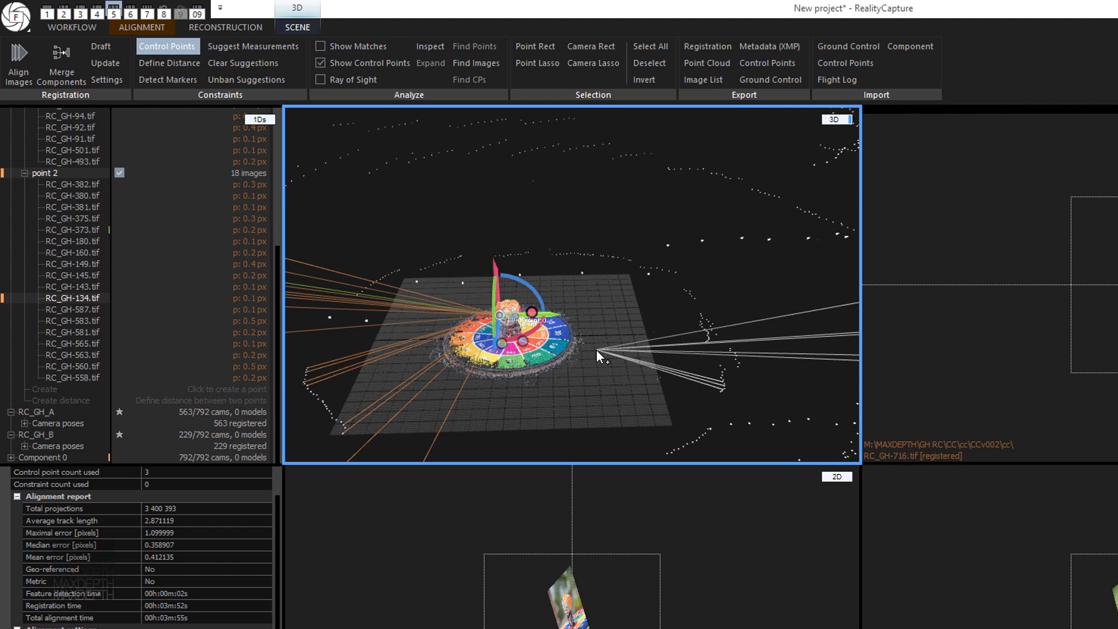
drag(596, 351, 651, 230)
key(alt)
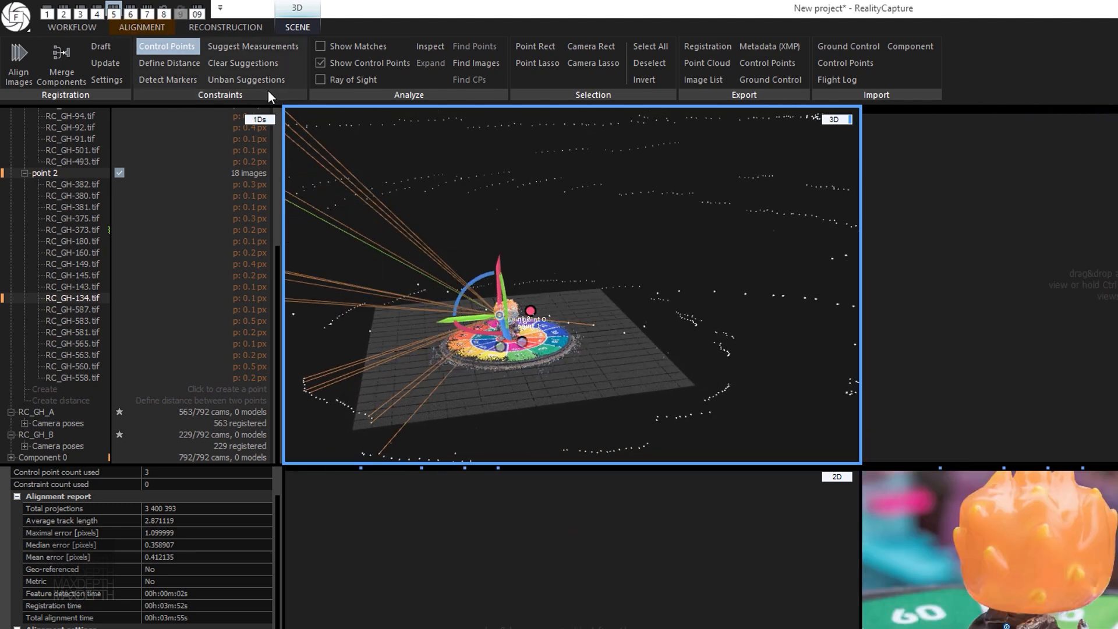
Review the model reconstruction tools and inspect the merged point cloud of the figure and turntable up close and from afar
click(229, 27)
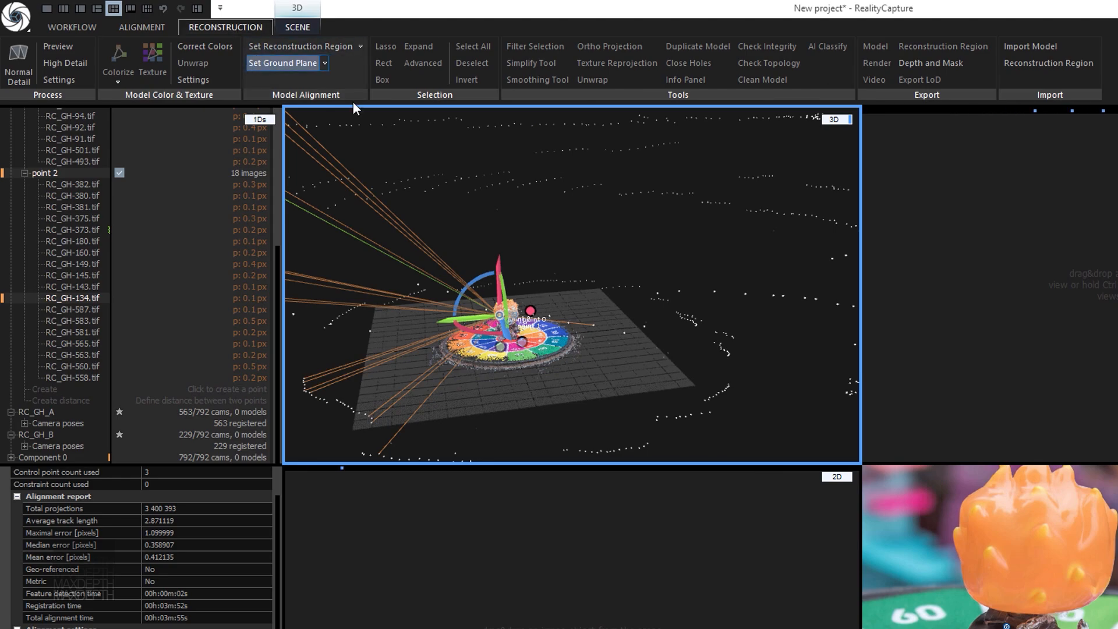
drag(660, 269, 571, 252)
scroll(581, 299, up, 3)
drag(582, 299, 694, 231)
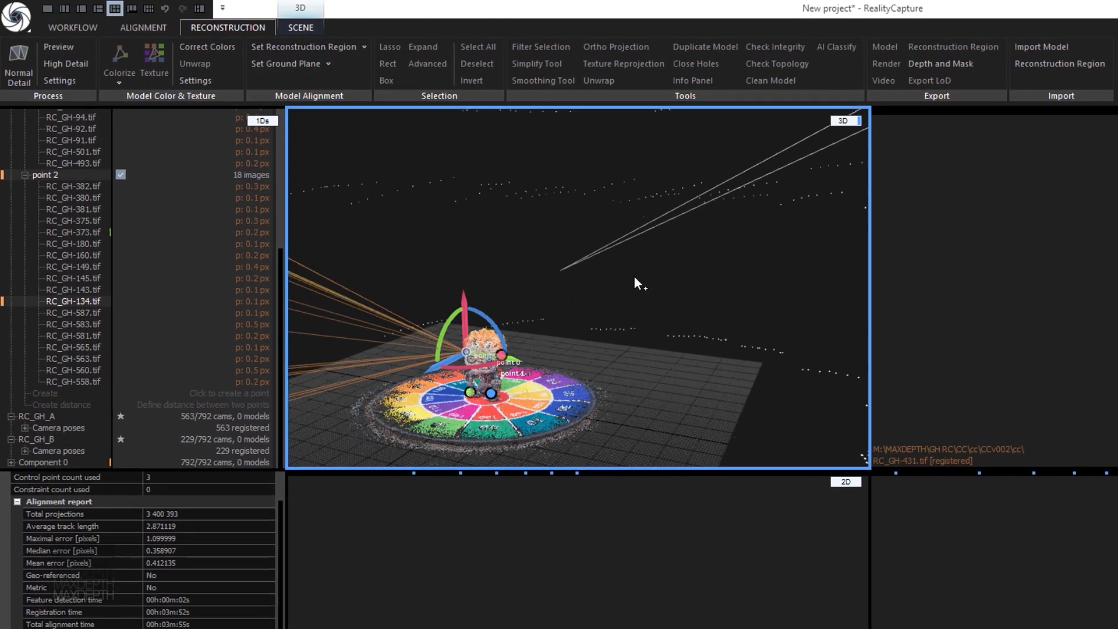
scroll(784, 263, up, 4)
drag(777, 309, 811, 269)
scroll(811, 269, down, 3)
drag(839, 353, 815, 383)
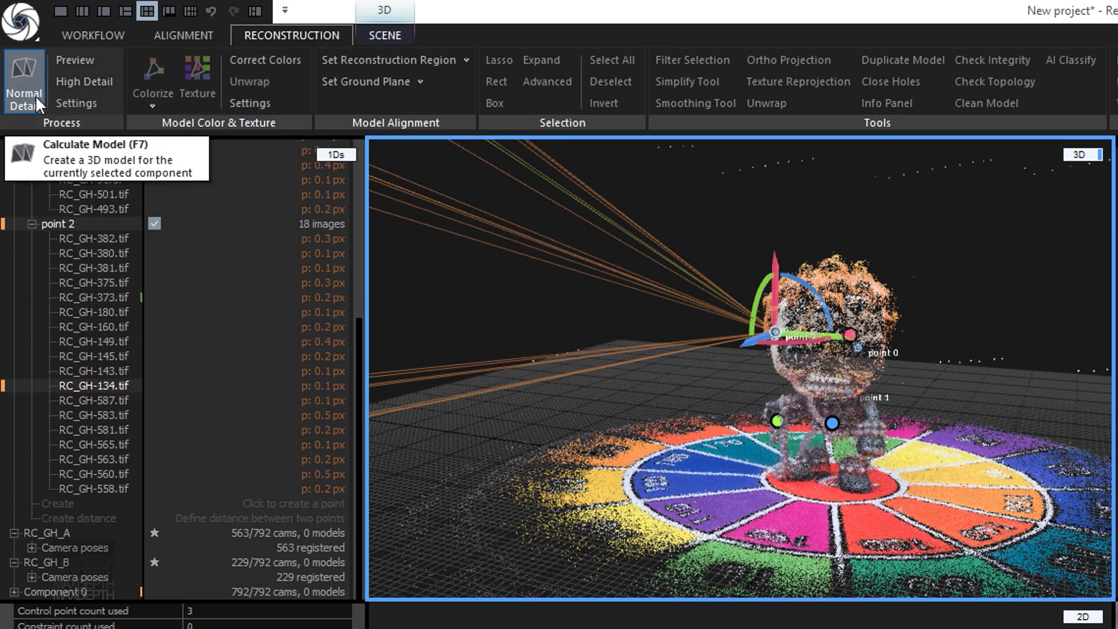
scroll(970, 347, down, 6)
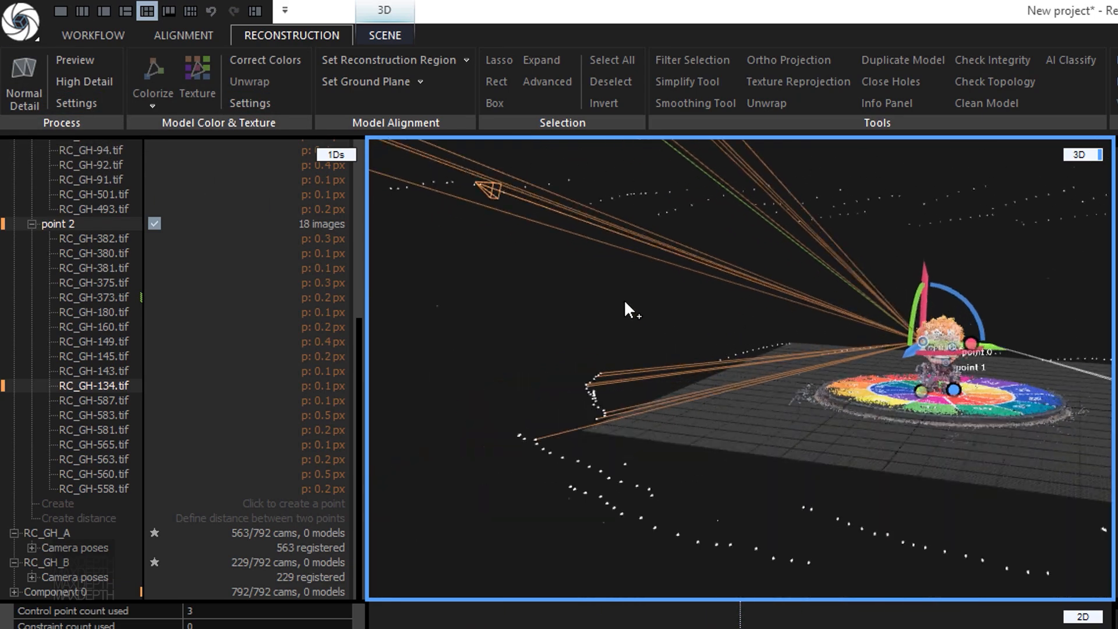
right_drag(626, 309, 768, 344)
drag(769, 344, 684, 387)
key(alt)
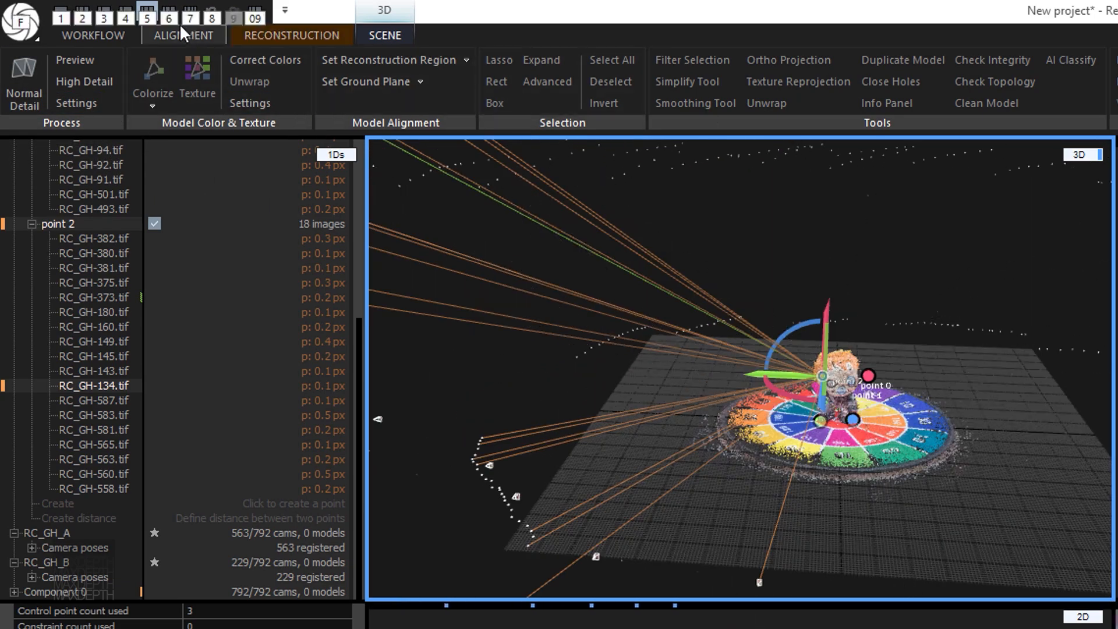
Change the layout to one large 3D view and set a reconstruction region around the figure and turntable
click(384, 37)
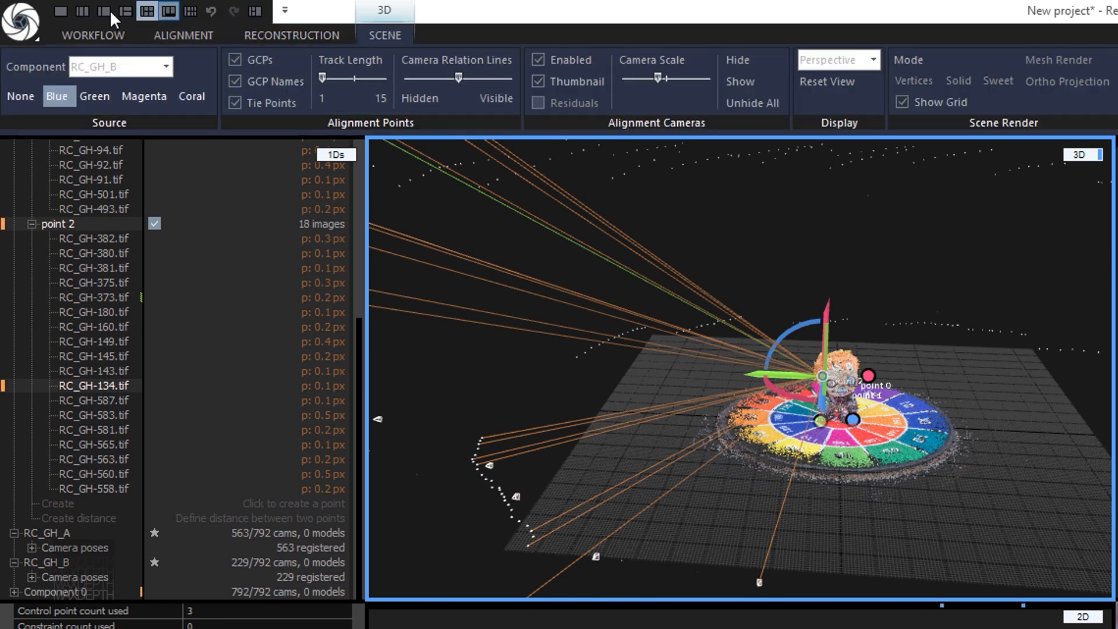
click(104, 12)
key(alt)
right_drag(990, 626, 385, 198)
click(285, 33)
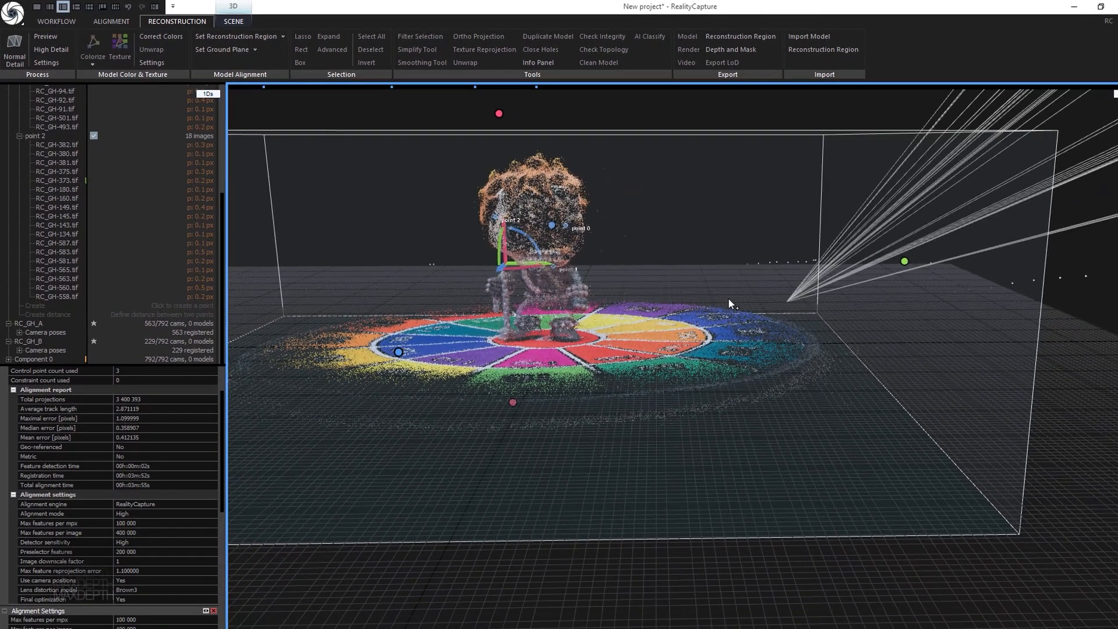
Shrink the reconstruction region's width and depth around the figure, excluding the outer part of the turntable
right_drag(728, 300, 758, 318)
scroll(725, 294, down, 5)
key(alt)
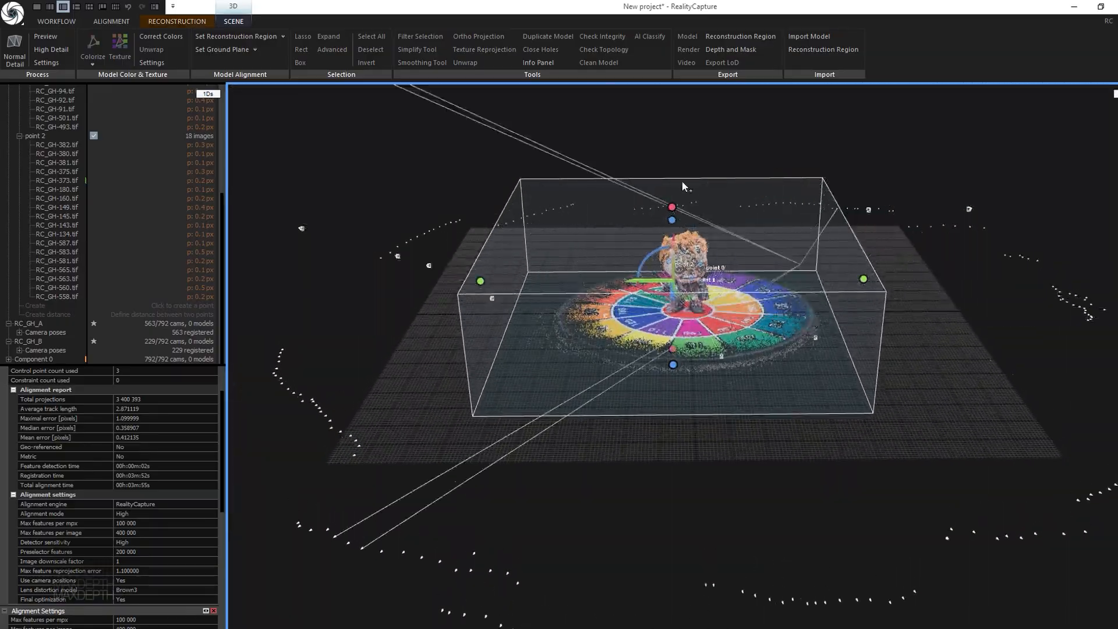
scroll(797, 360, down, 5)
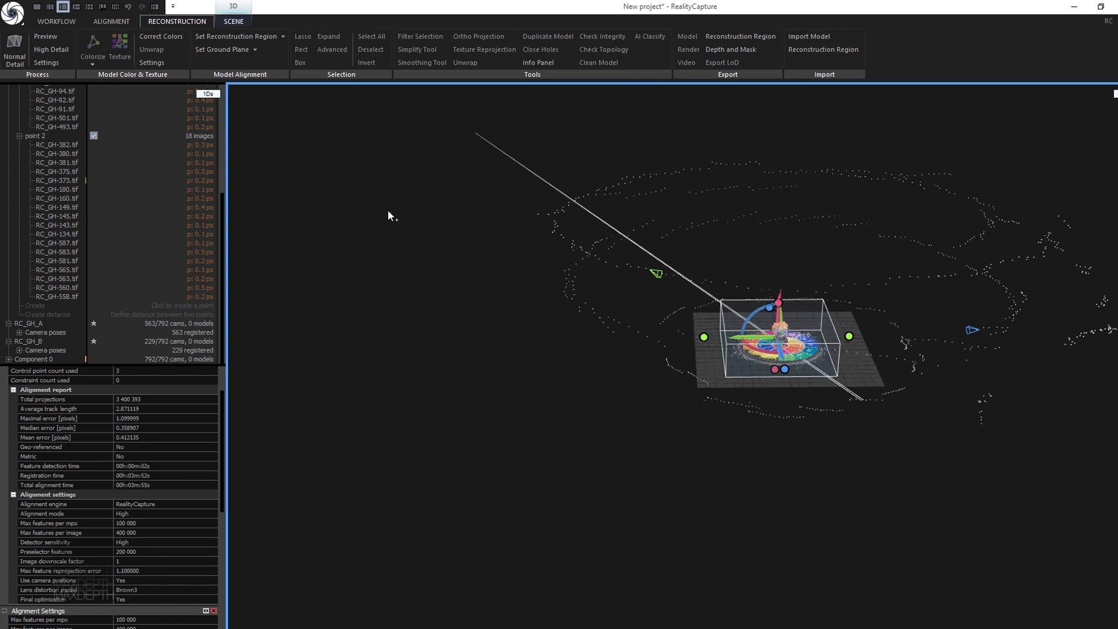
scroll(853, 398, up, 3)
scroll(853, 398, up, 5)
right_drag(887, 356, 707, 257)
scroll(773, 281, down, 2)
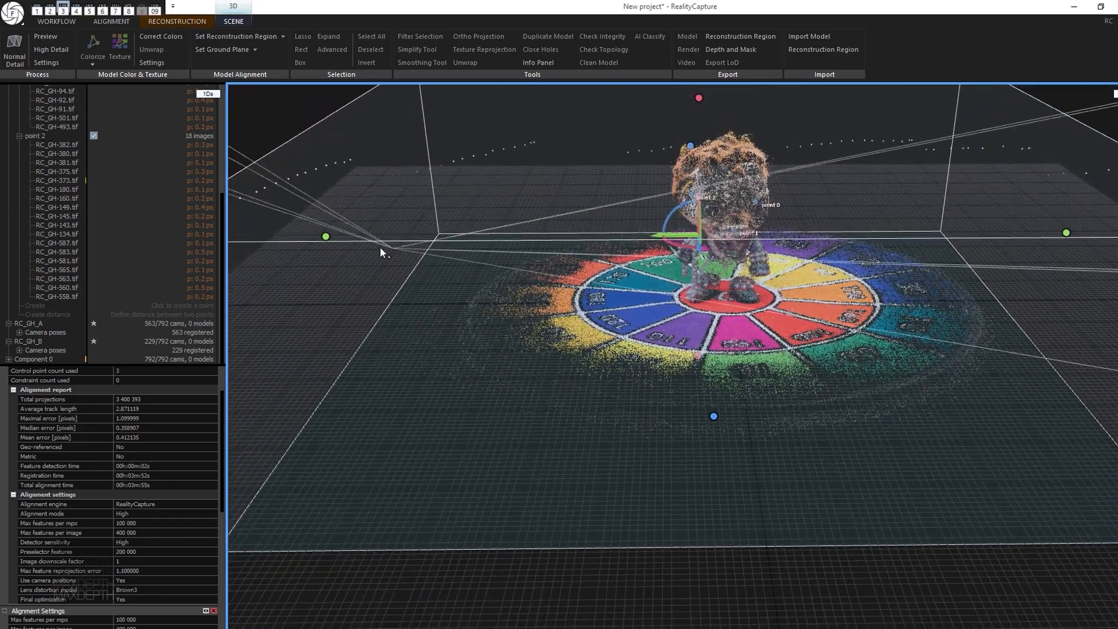
drag(333, 238, 645, 238)
mouse_move(1065, 233)
mouse_down()
mouse_move(978, 230)
mouse_move(861, 267)
mouse_move(852, 389)
mouse_move(836, 355)
mouse_move(649, 355)
mouse_move(376, 239)
mouse_move(673, 245)
mouse_up()
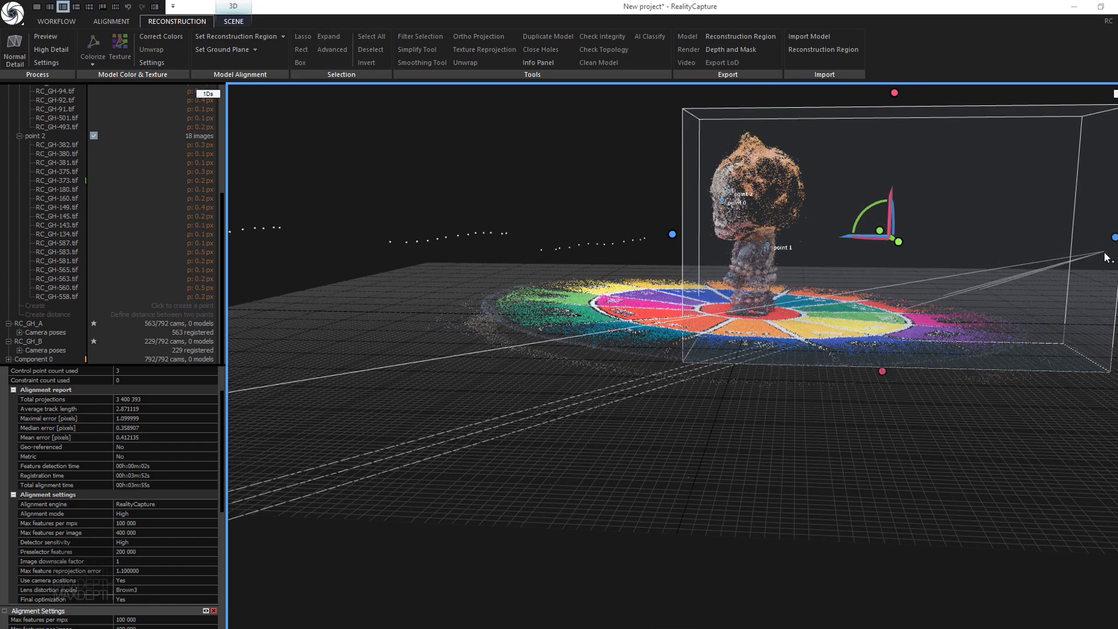
drag(1113, 237, 843, 237)
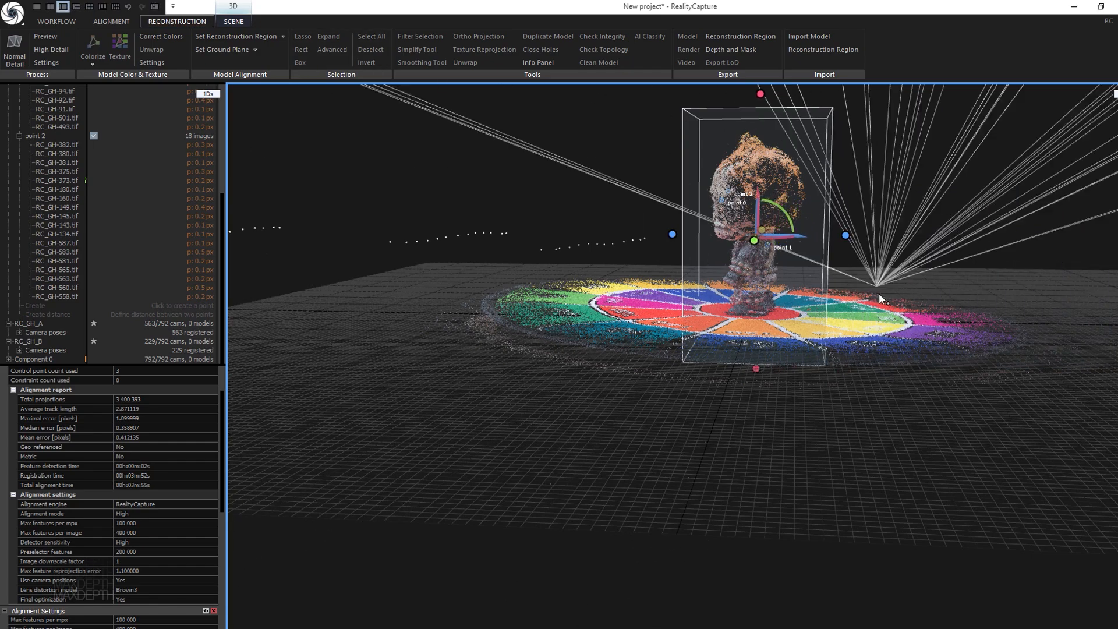
Fine-tune the side, top and bottom faces of the reconstruction region to enclose the figure closely
alt+drag(876, 295, 703, 278)
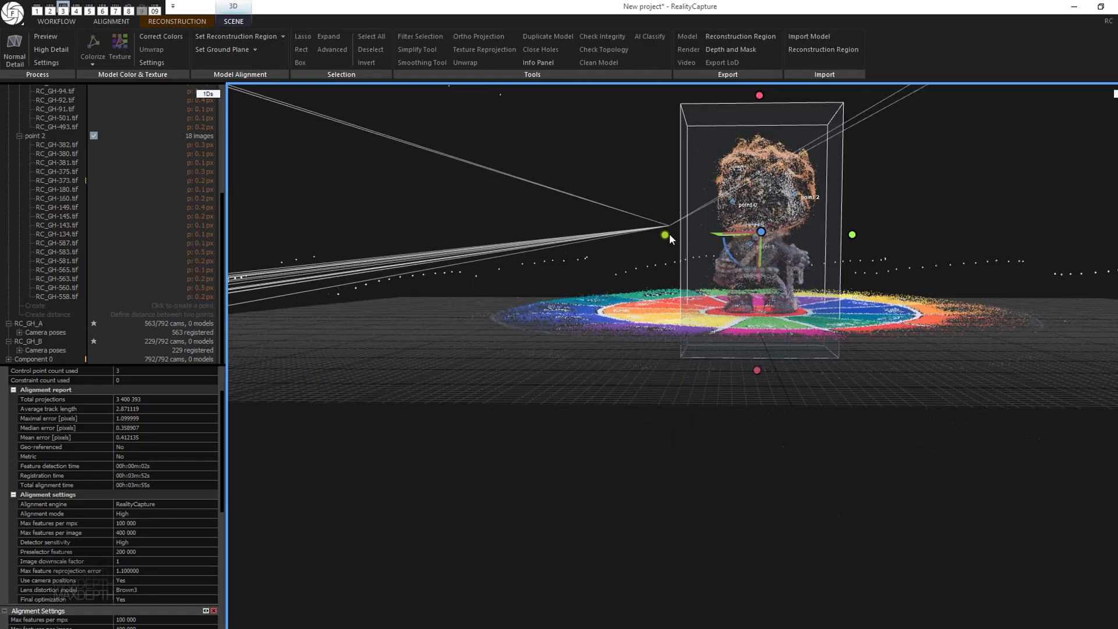
drag(664, 234, 668, 235)
drag(793, 166, 786, 175)
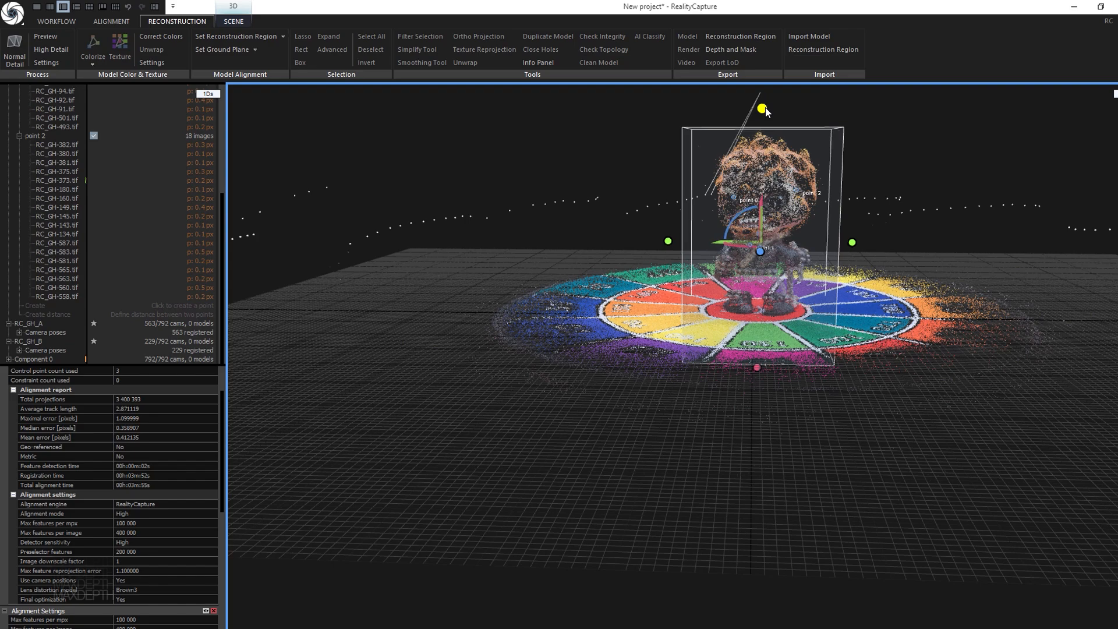
drag(765, 107, 766, 106)
drag(618, 230, 783, 220)
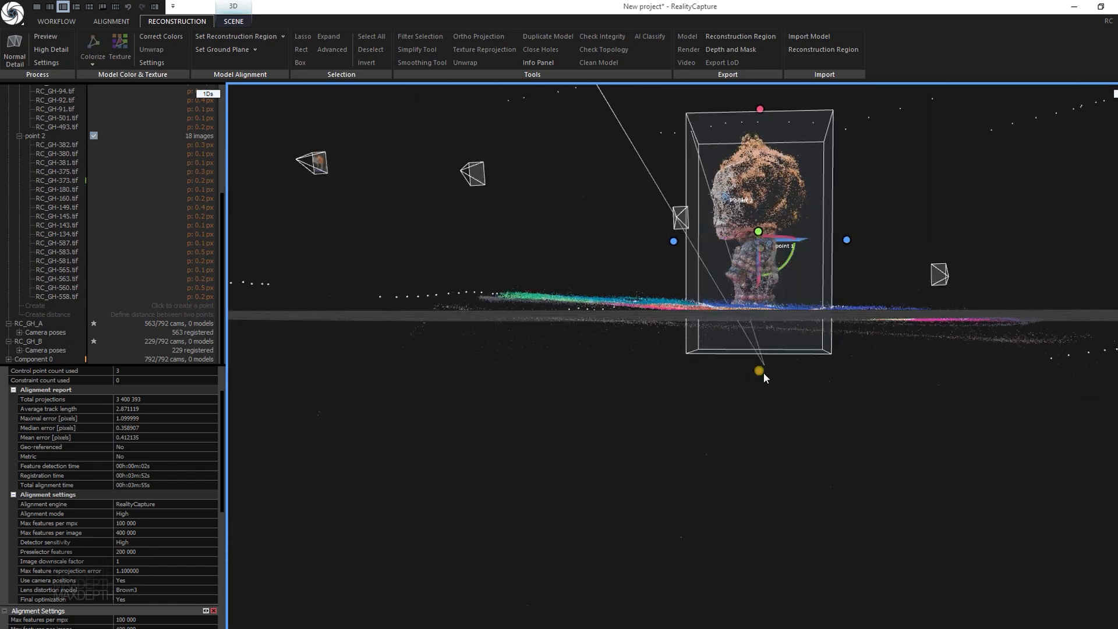
drag(764, 374, 734, 418)
Rotate the reconstruction region slightly so its base follows the tilt of the turntable surface beneath the figure
right_drag(668, 447, 773, 441)
drag(799, 435, 795, 474)
key(alt)
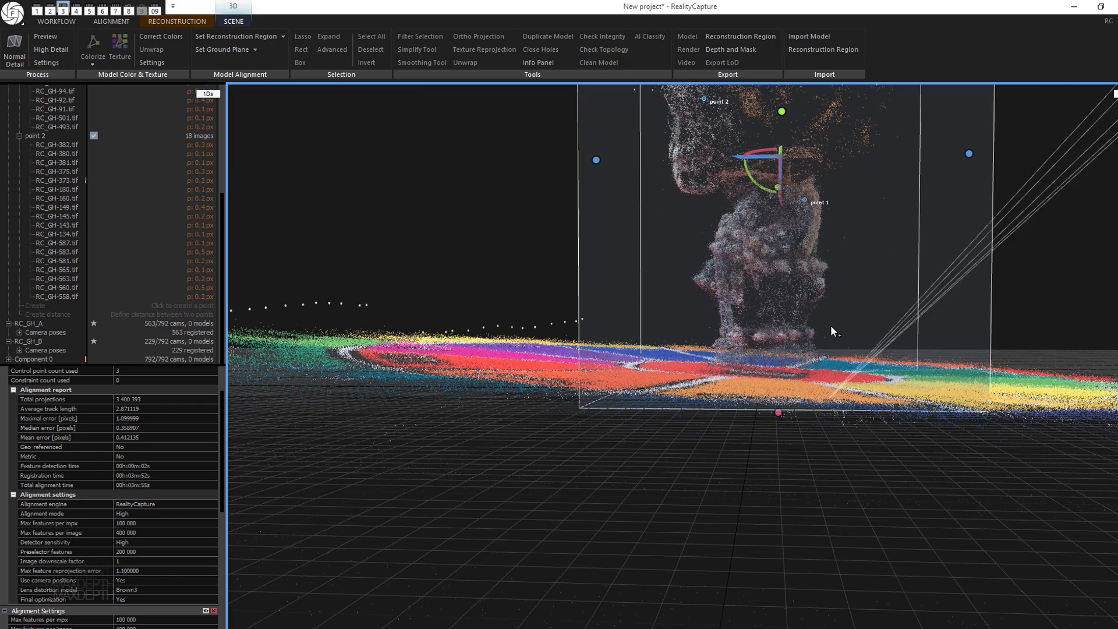
drag(760, 187, 757, 187)
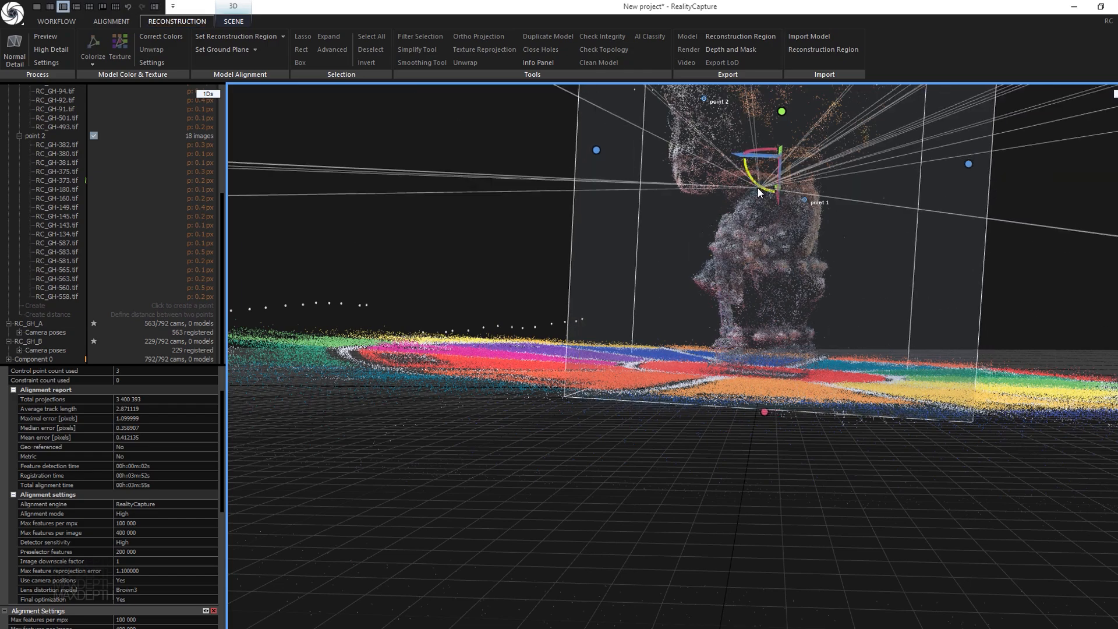
drag(813, 379, 822, 378)
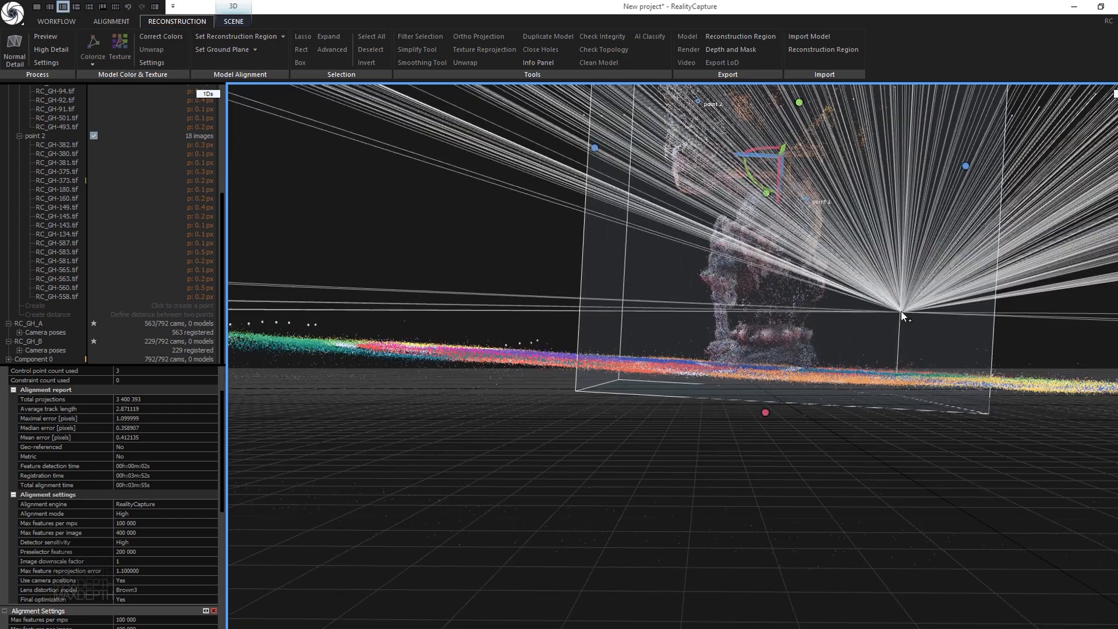
drag(900, 311, 947, 250)
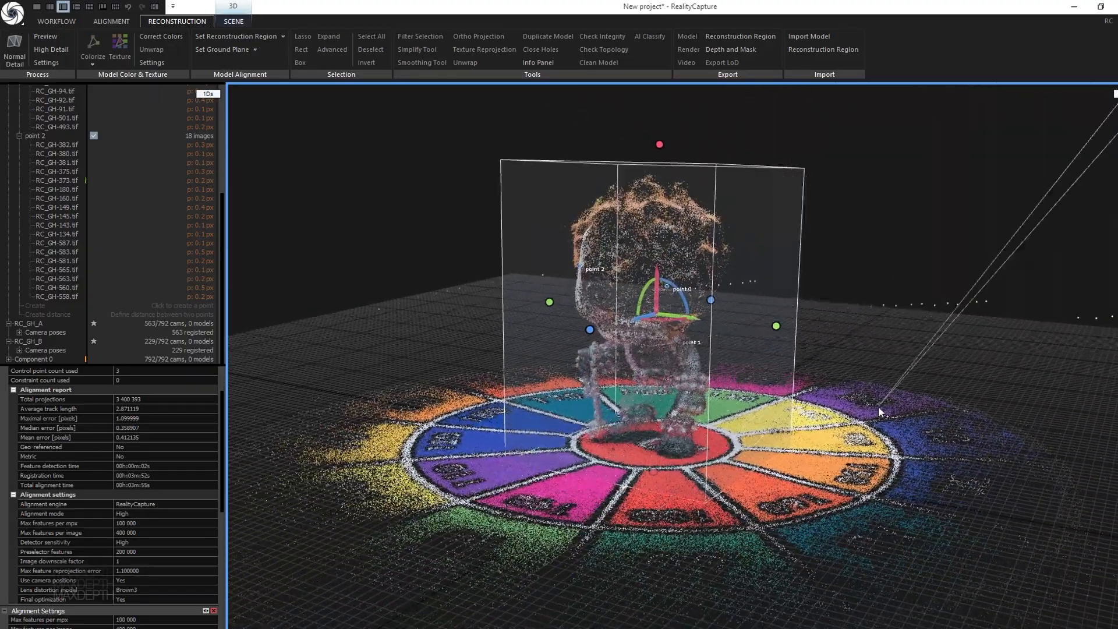
click(710, 298)
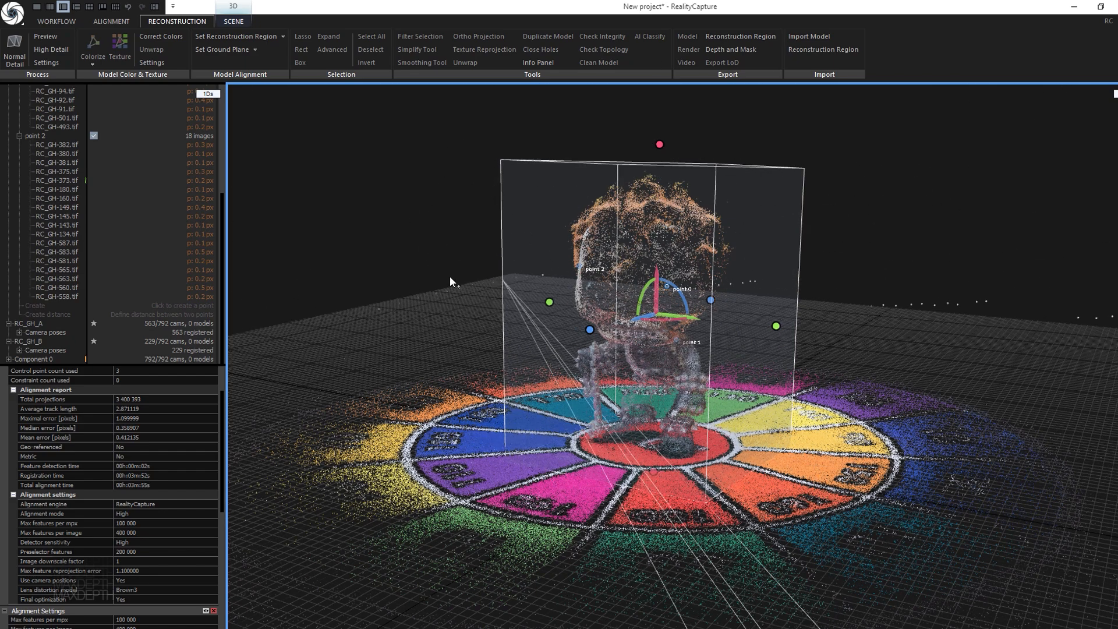
Examine Component 0 in project RC_GH_v003, including its camera positions and the reconstruction region around the figure
drag(428, 248, 491, 234)
key(alt)
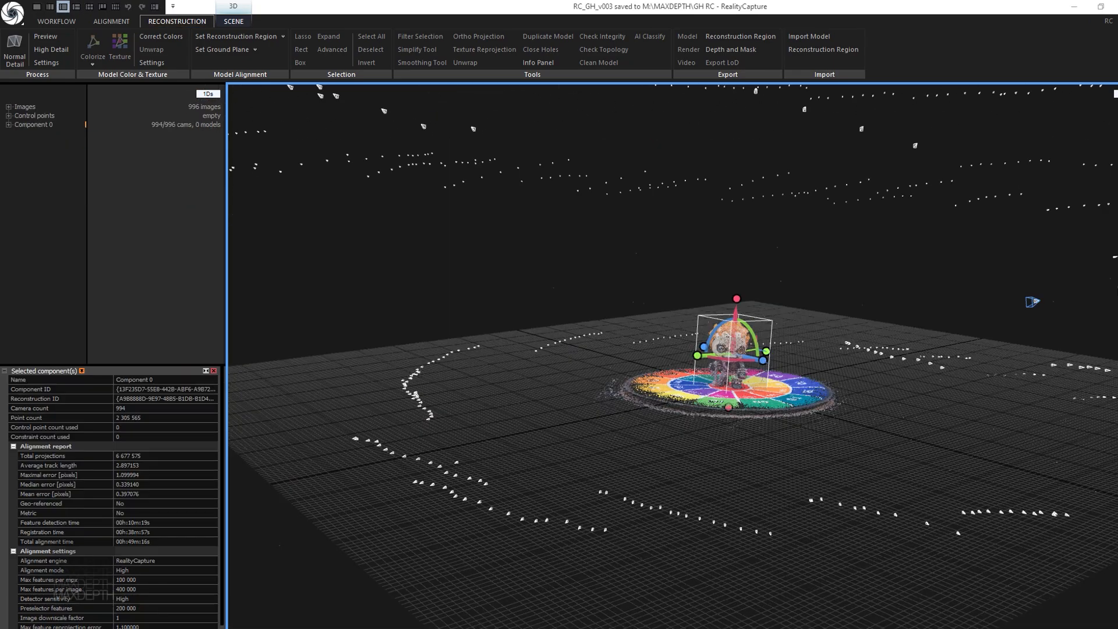
drag(682, 293, 768, 304)
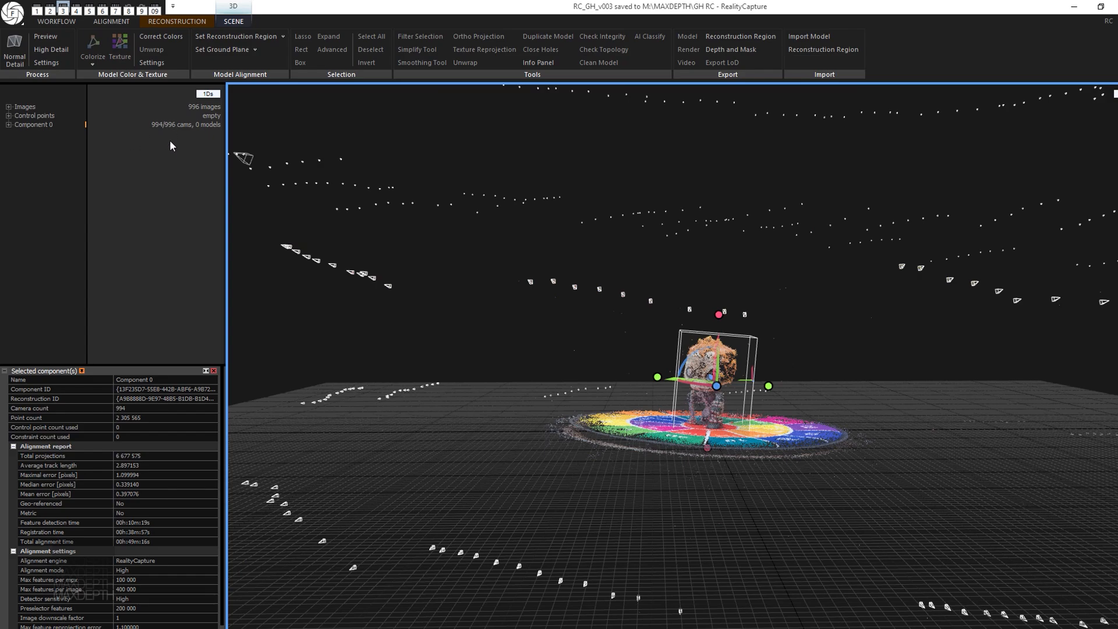
Calculate the model in Normal Detail within the reconstruction region around the figure
drag(790, 269, 834, 292)
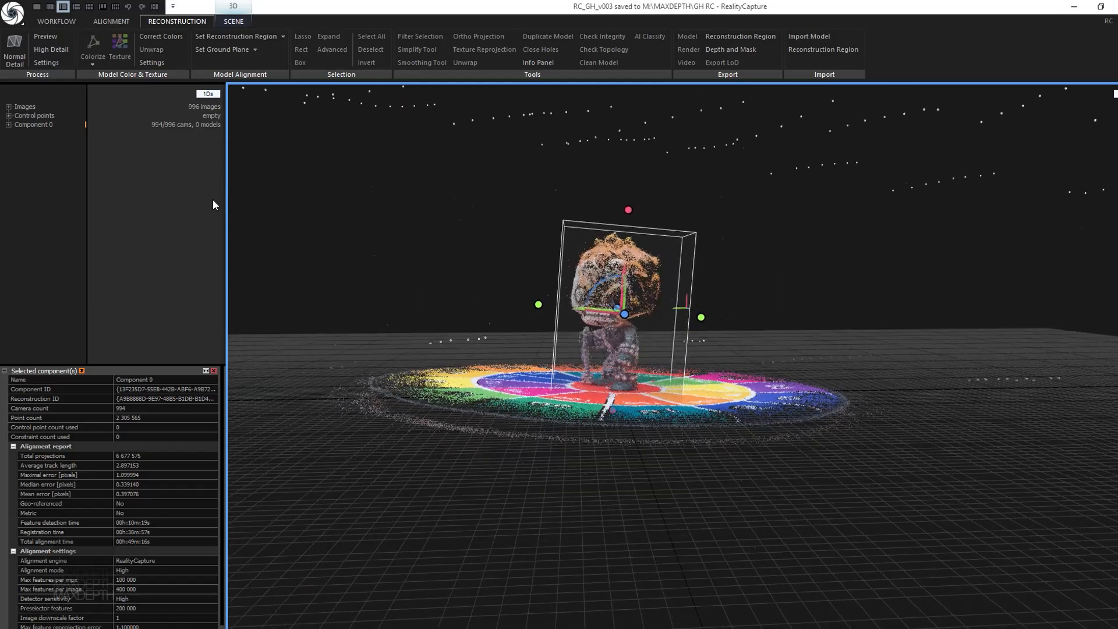
click(15, 48)
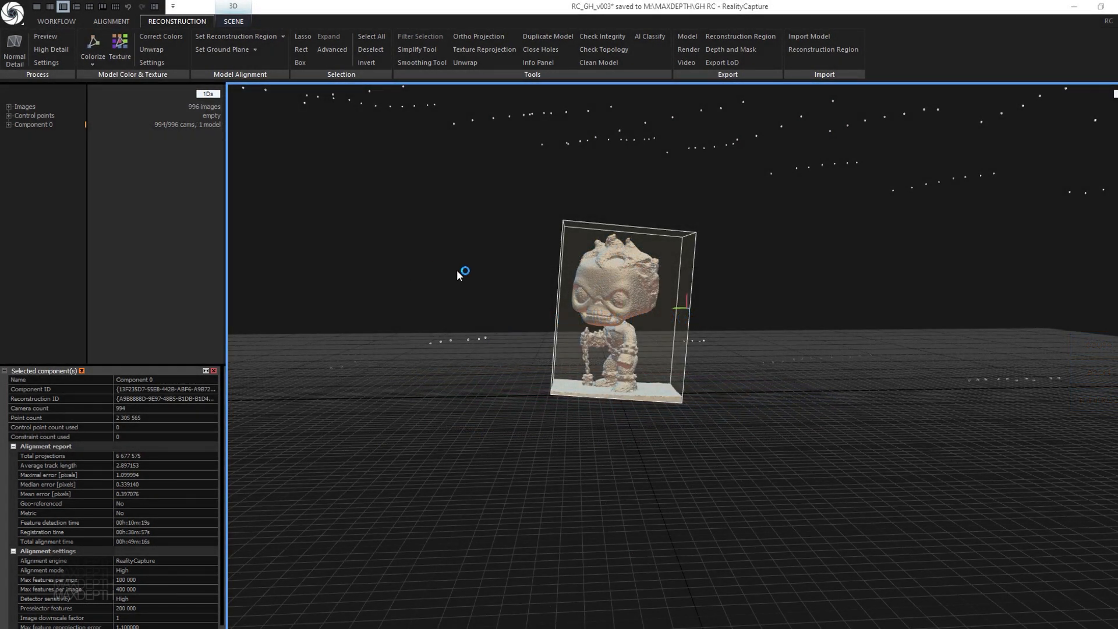
Examine the reconstructed mesh from the front, back and sides, including the head, the chain and the base slab
right_drag(457, 271, 543, 299)
scroll(611, 354, up, 5)
right_drag(612, 354, 641, 425)
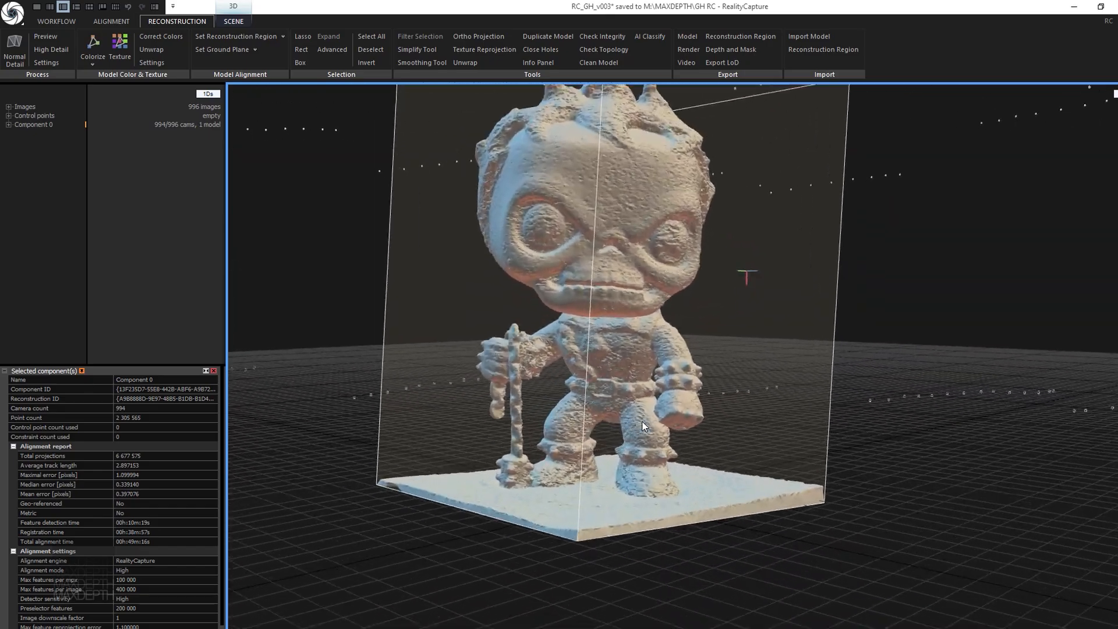
scroll(605, 424, down, 5)
right_drag(529, 433, 772, 309)
scroll(794, 386, up, 5)
right_drag(743, 373, 879, 310)
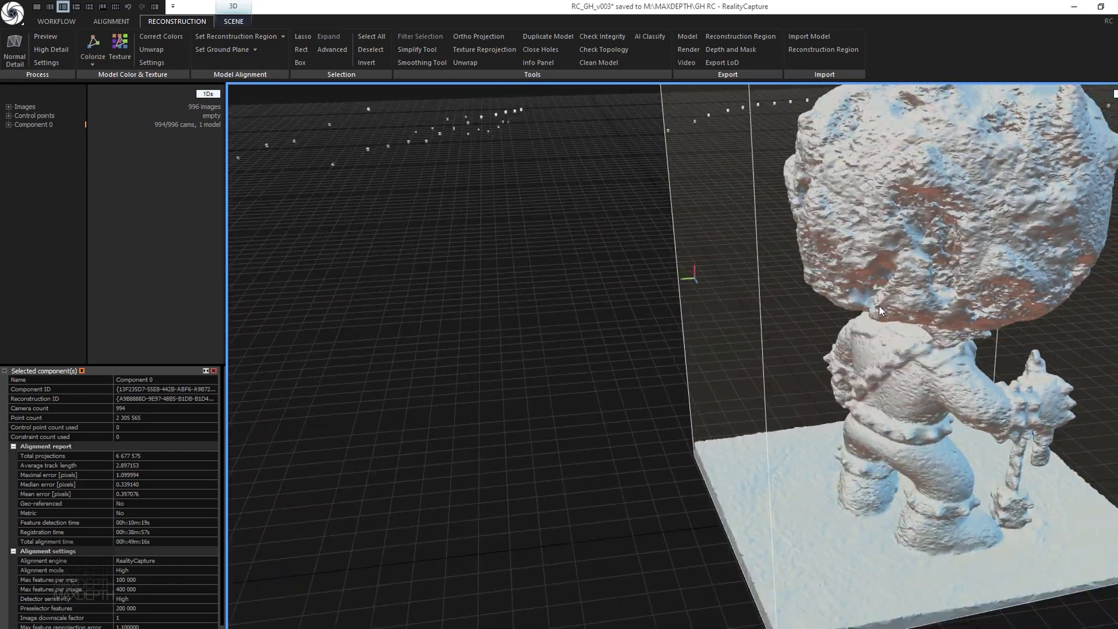
right_drag(868, 370, 753, 287)
scroll(639, 262, down, 3)
scroll(1011, 305, down, 5)
scroll(1010, 310, up, 8)
scroll(1055, 316, down, 3)
drag(629, 262, 802, 401)
right_drag(802, 402, 923, 373)
scroll(923, 373, down, 6)
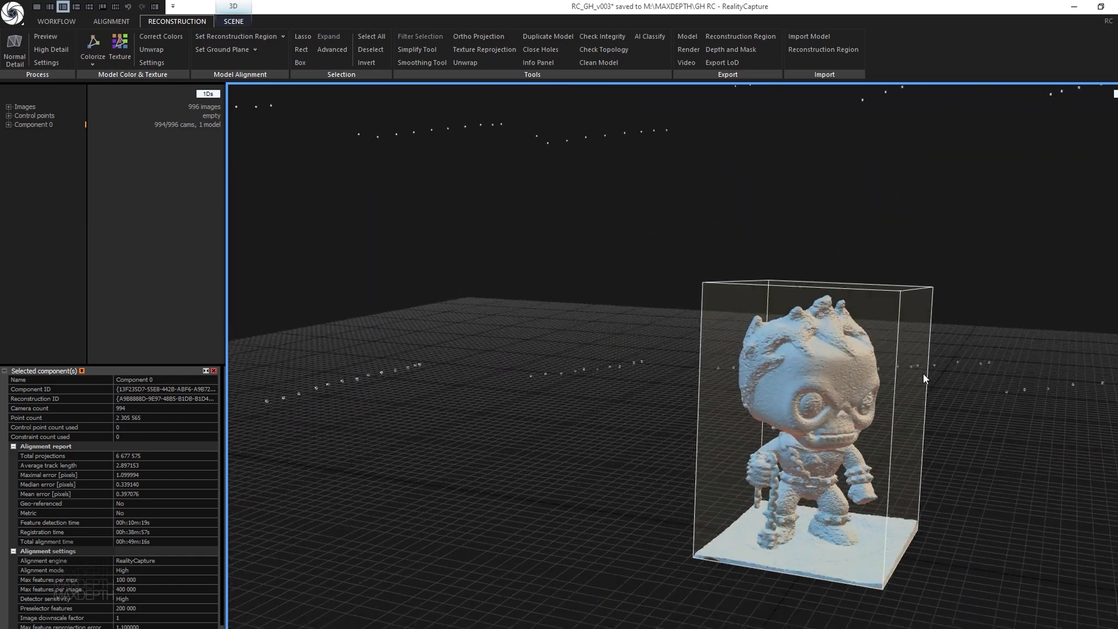
scroll(912, 396, up, 10)
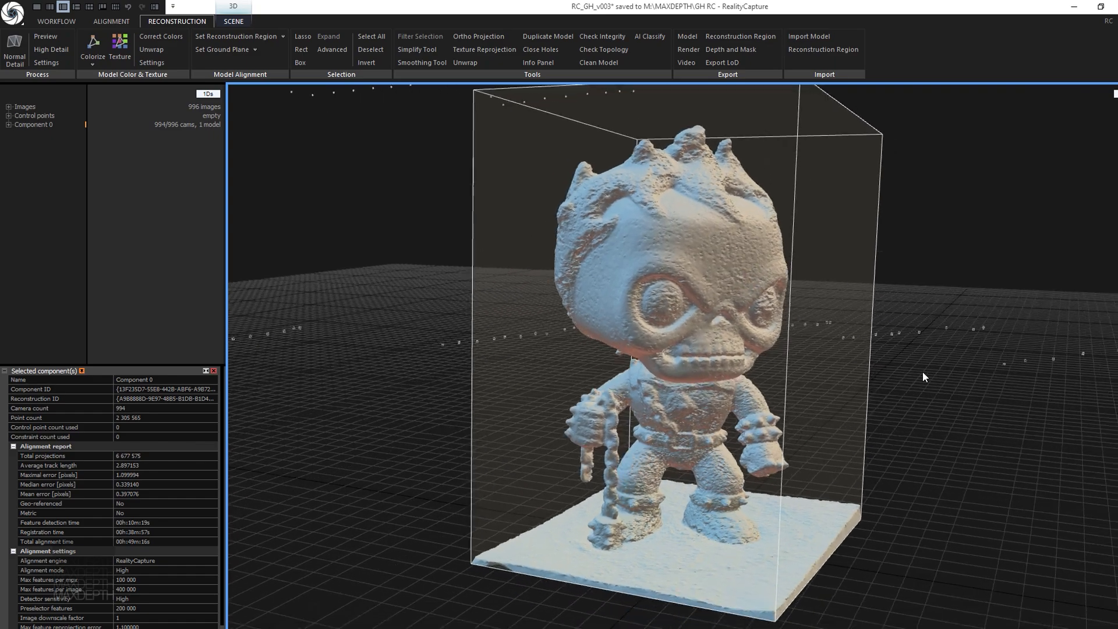
right_drag(922, 373, 882, 369)
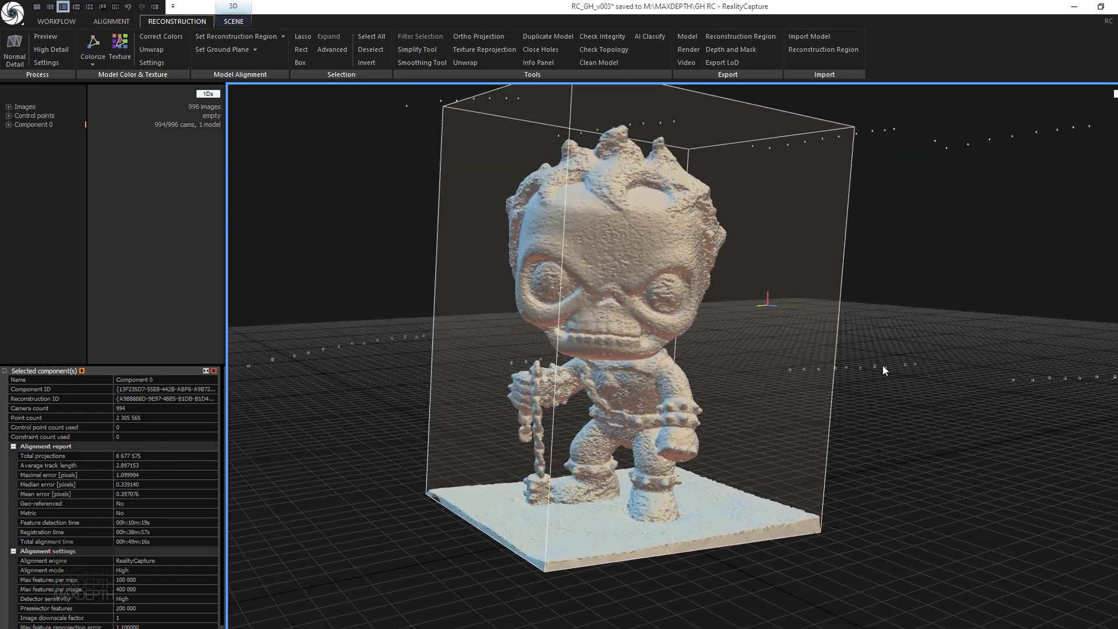
right_drag(912, 331, 845, 337)
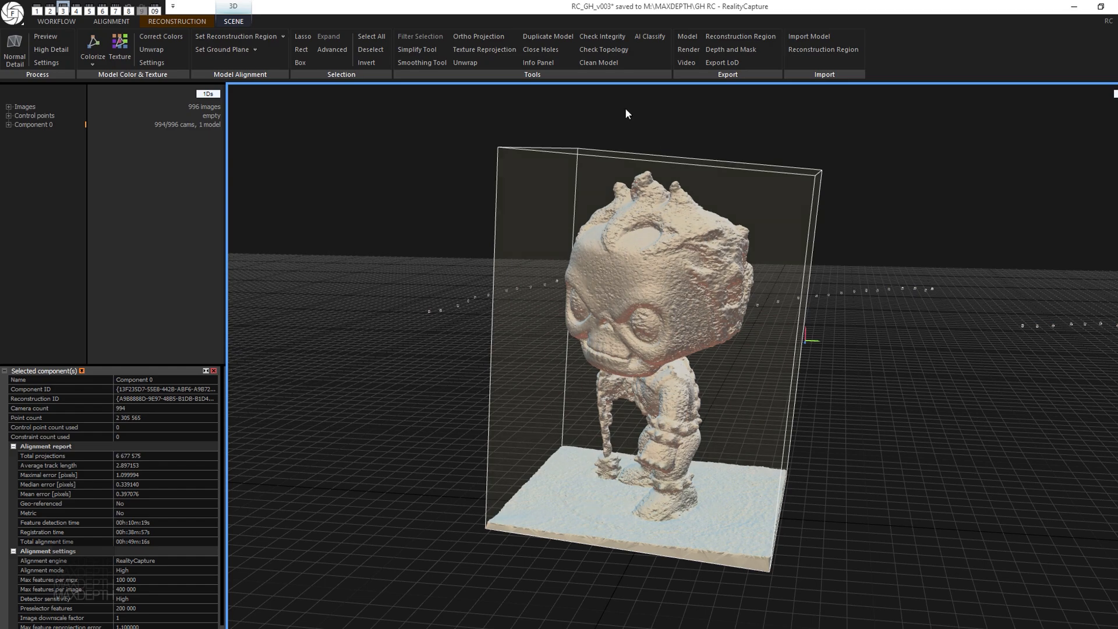
right_drag(945, 363, 980, 353)
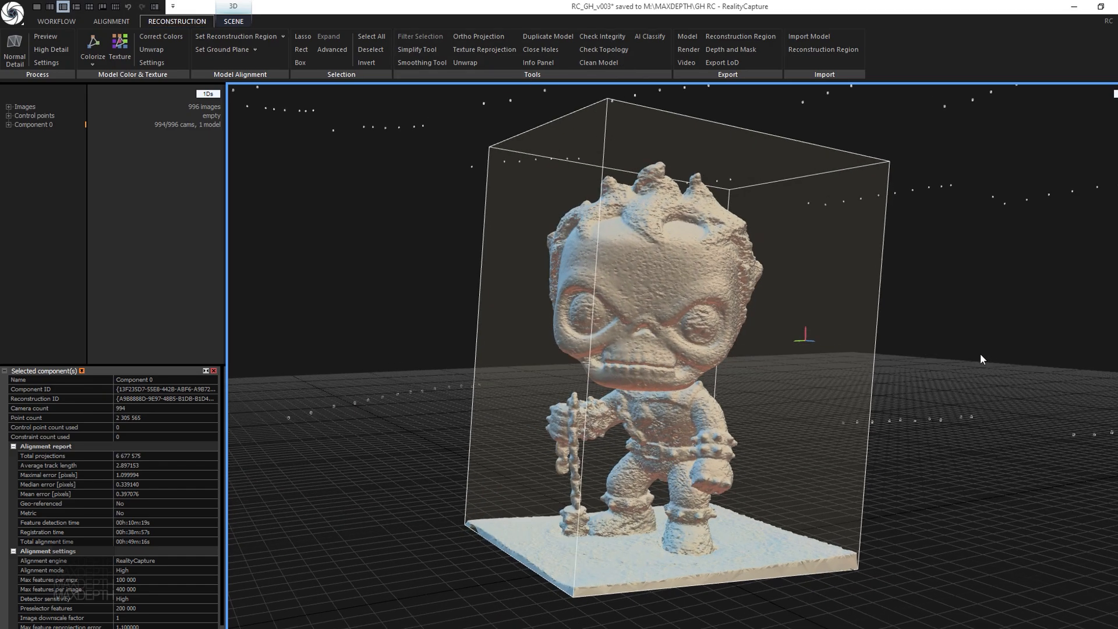
mouse_move(979, 354)
middle_down()
mouse_move(749, 335)
mouse_move(966, 342)
middle_up()
scroll(966, 342, up, 2)
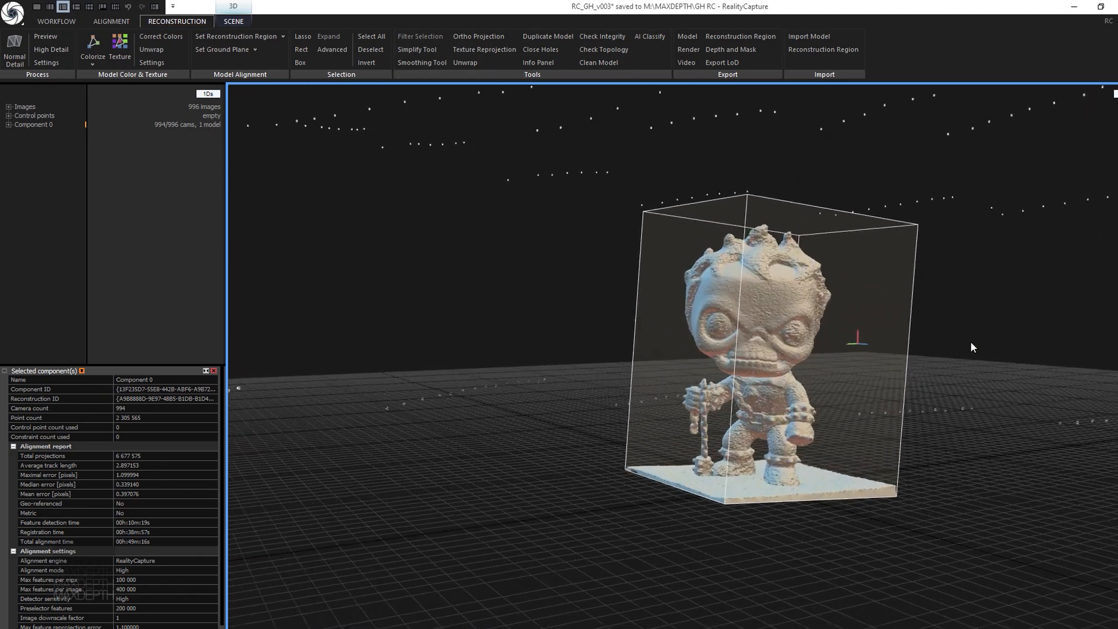
right_drag(970, 343, 889, 291)
scroll(976, 339, up, 3)
scroll(976, 340, down, 2)
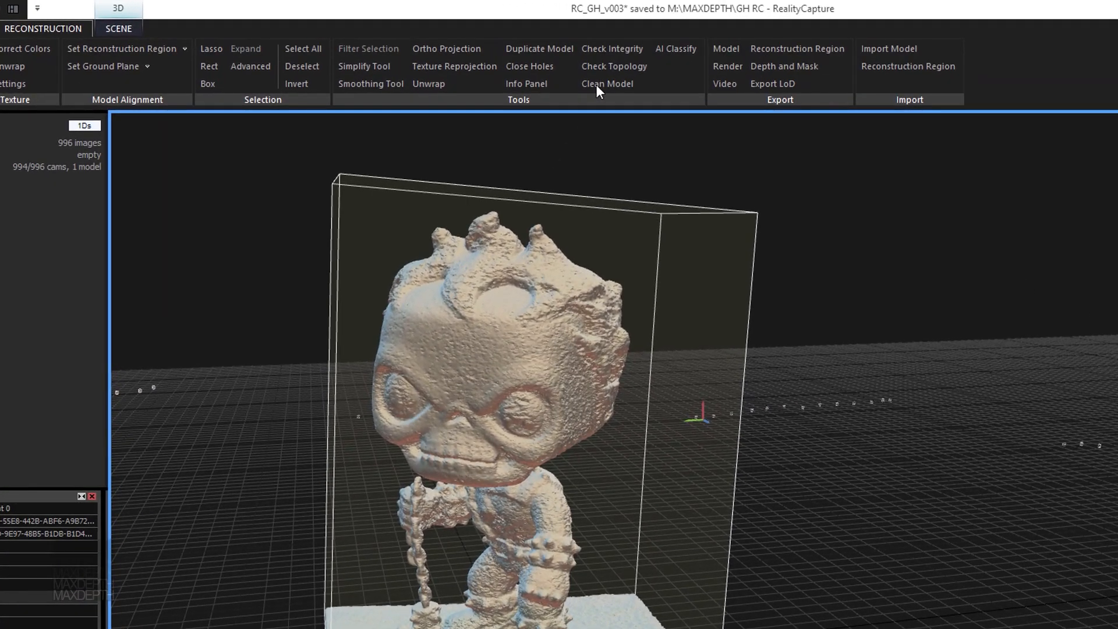
Check the integrity and the topology of the reconstructed model
click(623, 47)
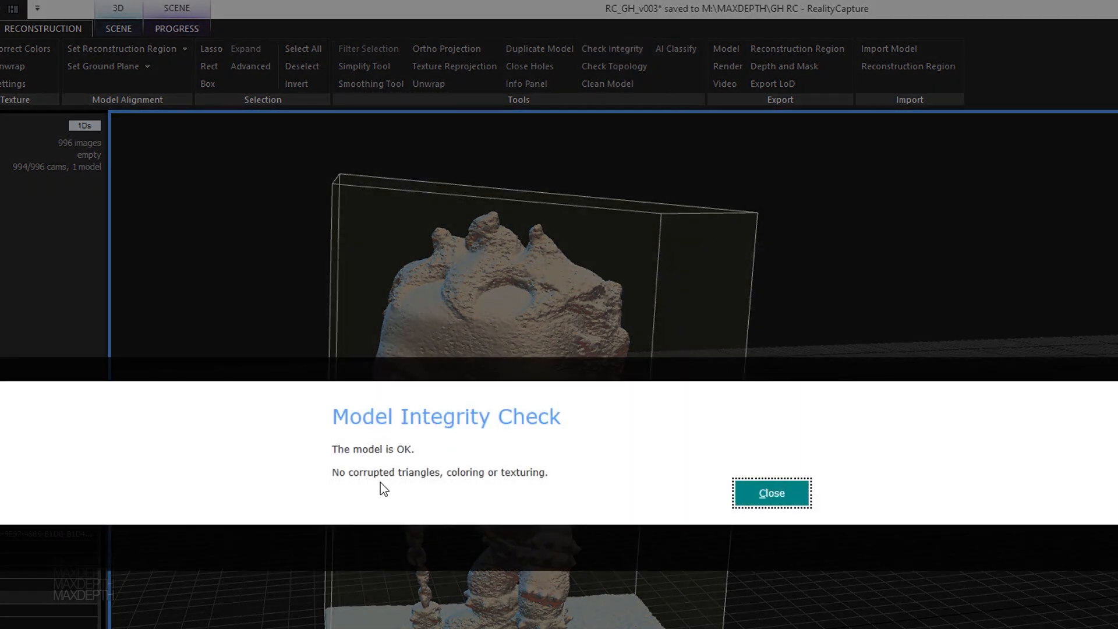
click(798, 500)
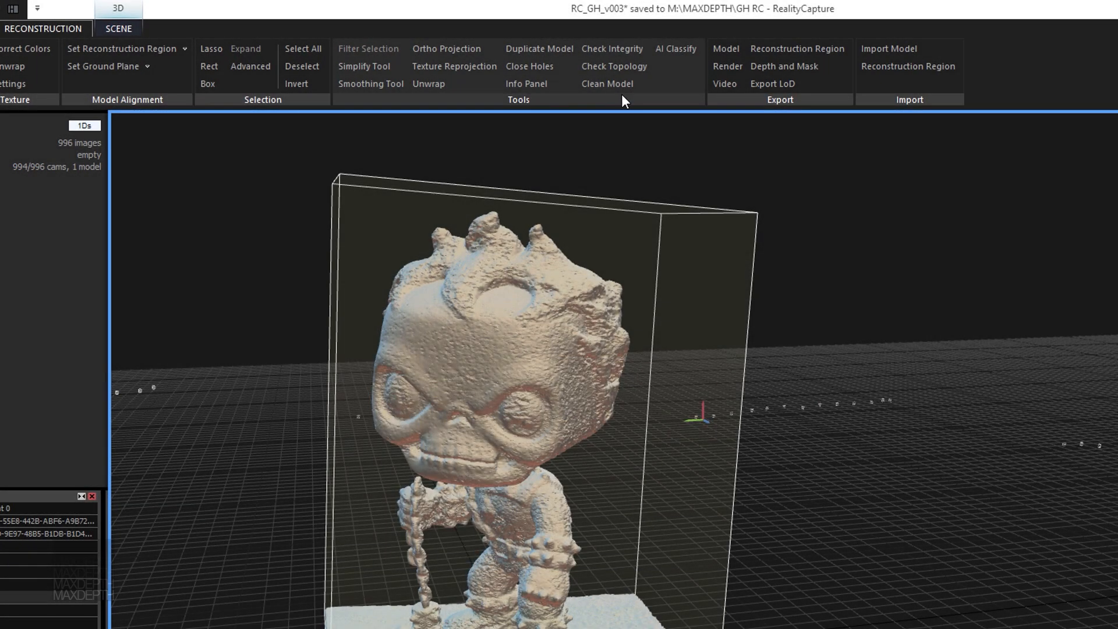
click(636, 68)
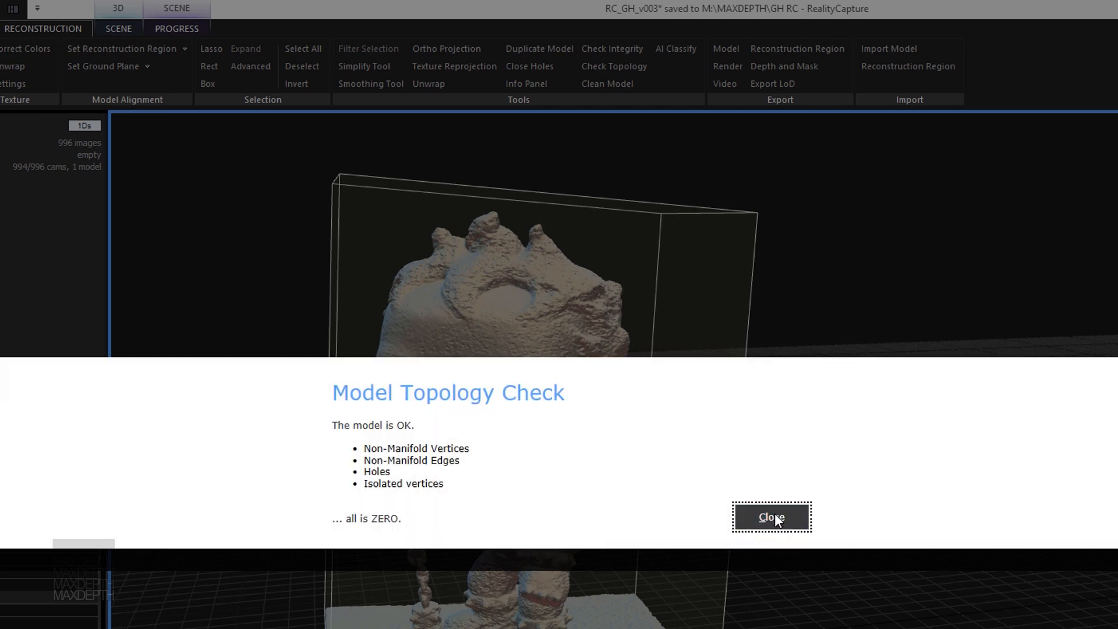
click(772, 517)
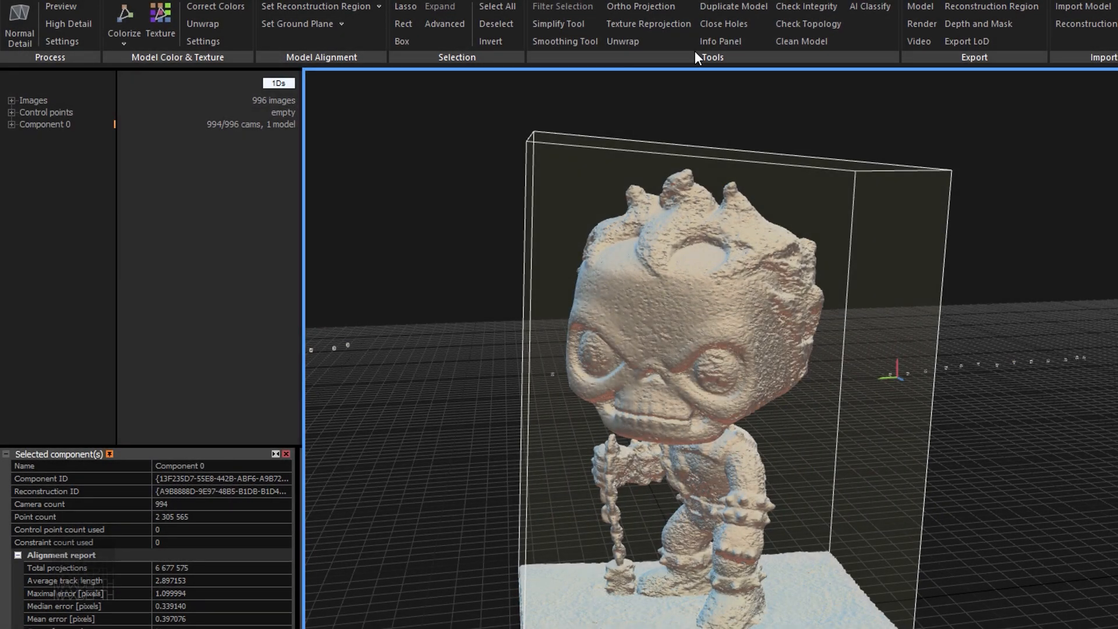
Run Close Holes on the model and process the result with Clean Model
click(729, 25)
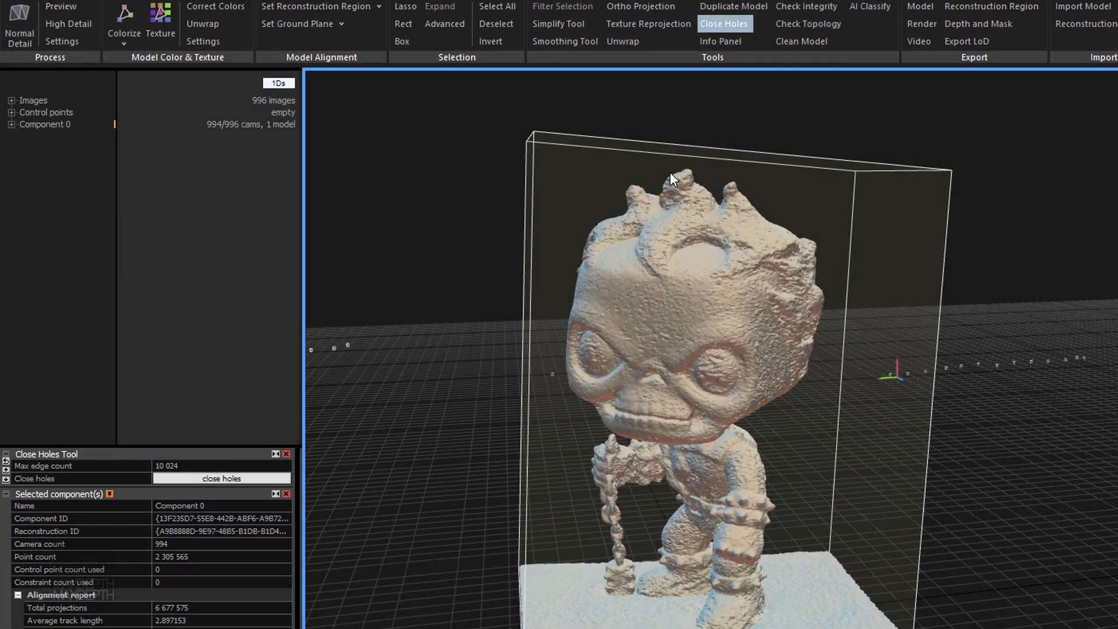
click(215, 477)
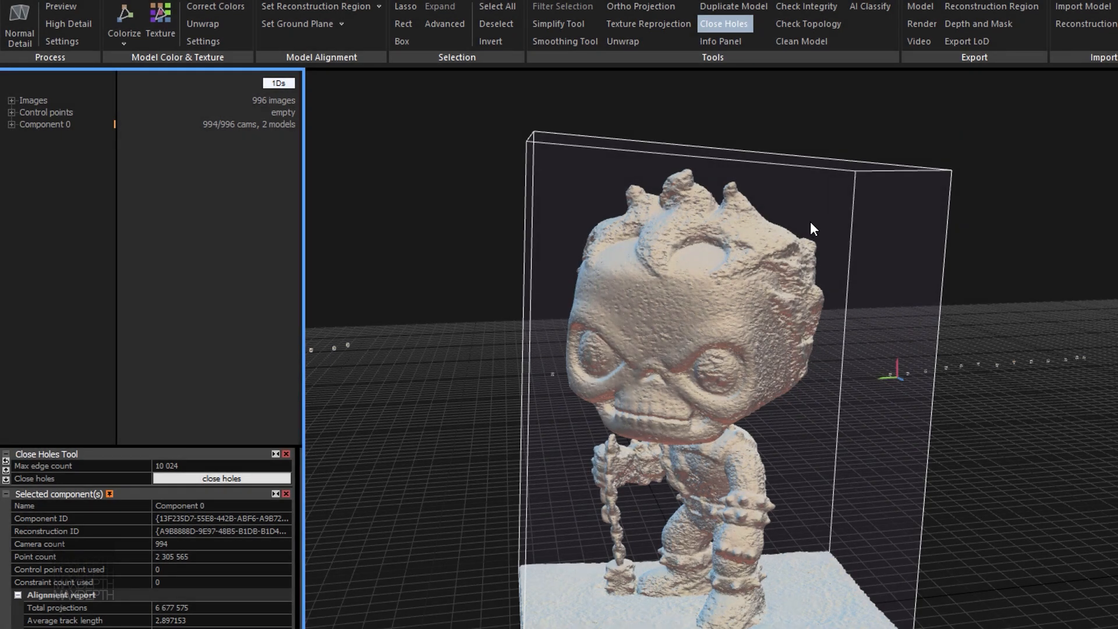
click(803, 41)
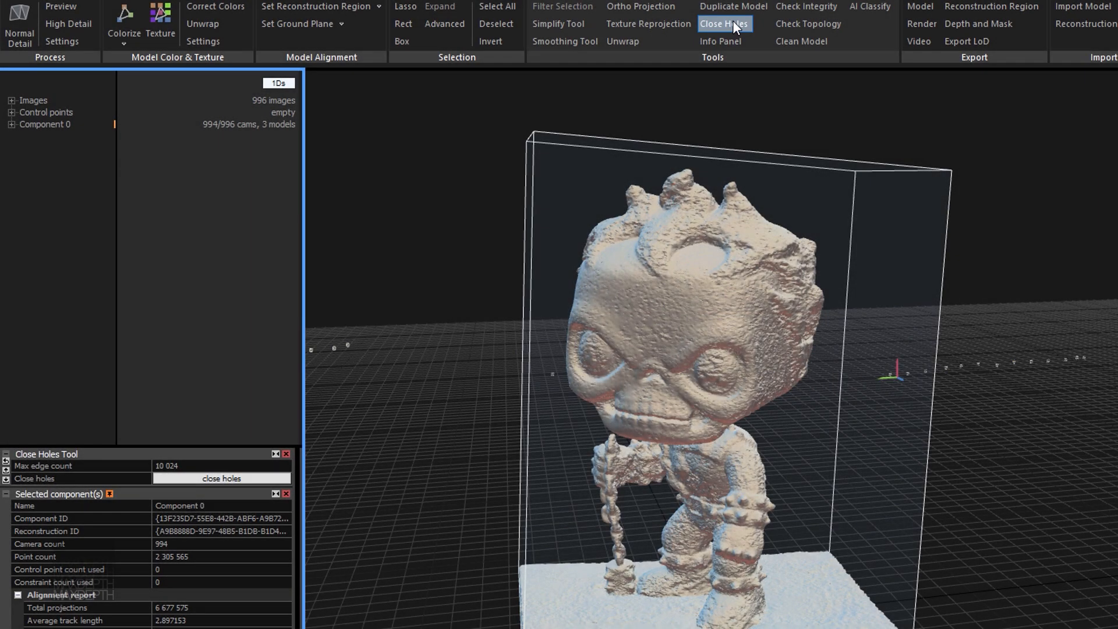
click(731, 23)
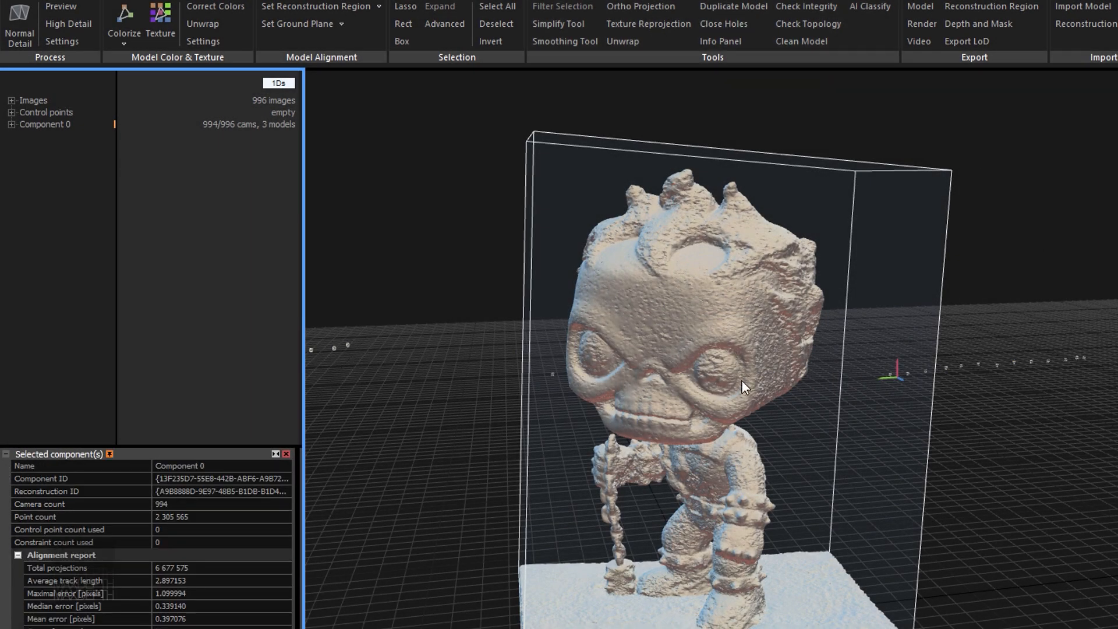
Inspect the corners and edges of the base slab beneath the figure in the cleaned model
right_drag(506, 199, 626, 282)
drag(669, 599, 718, 453)
scroll(583, 490, up, 5)
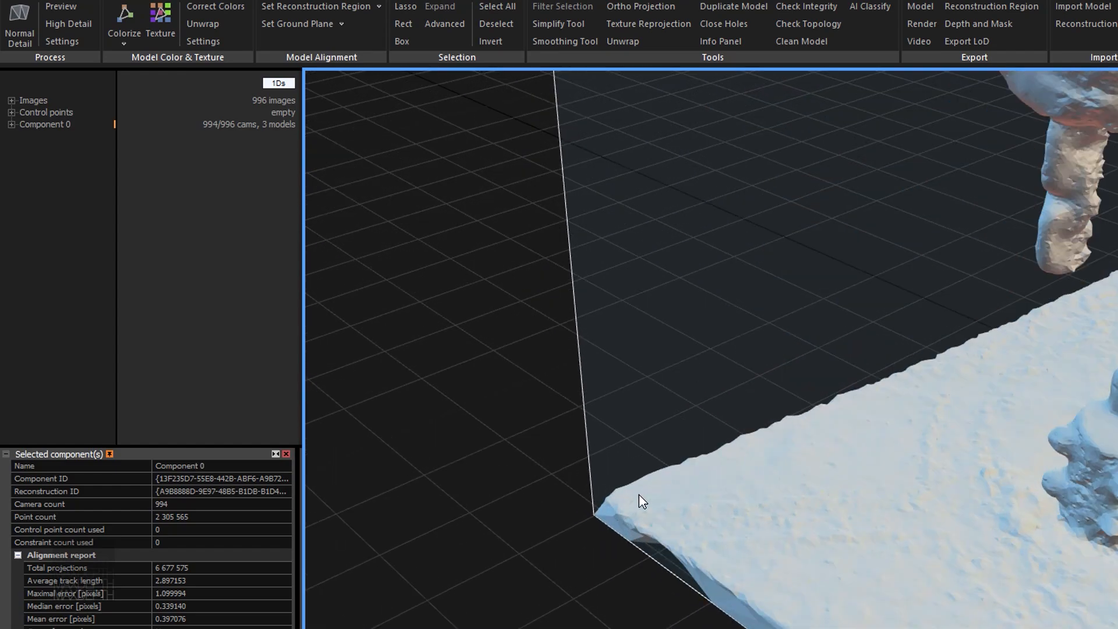
scroll(614, 495, down, 3)
drag(853, 450, 663, 462)
right_drag(553, 599, 600, 543)
scroll(973, 518, down, 6)
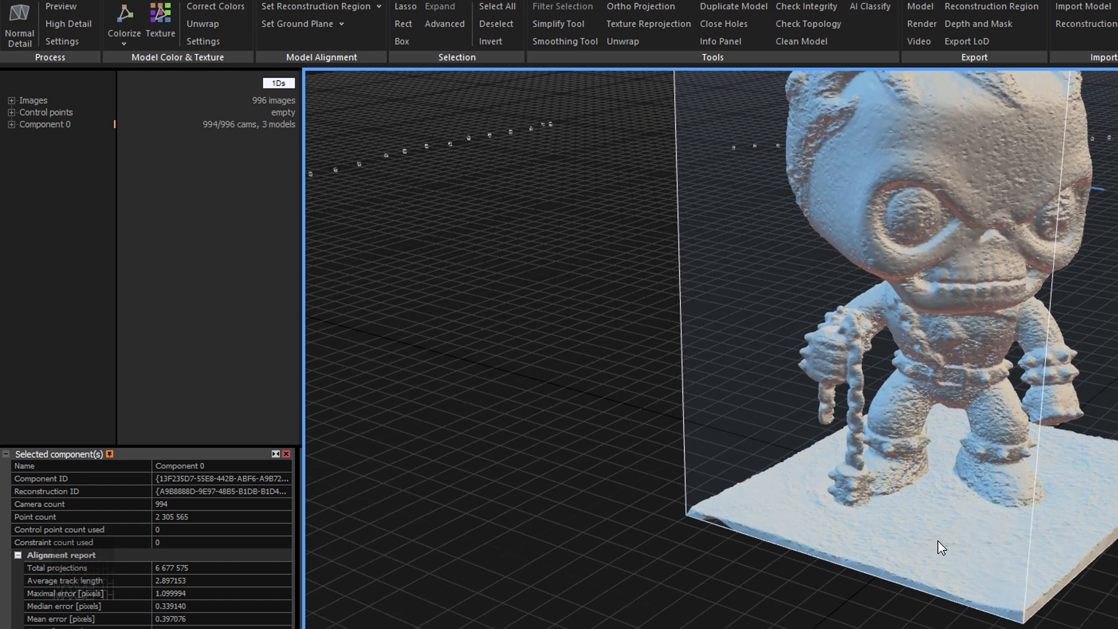
right_drag(947, 506, 1049, 546)
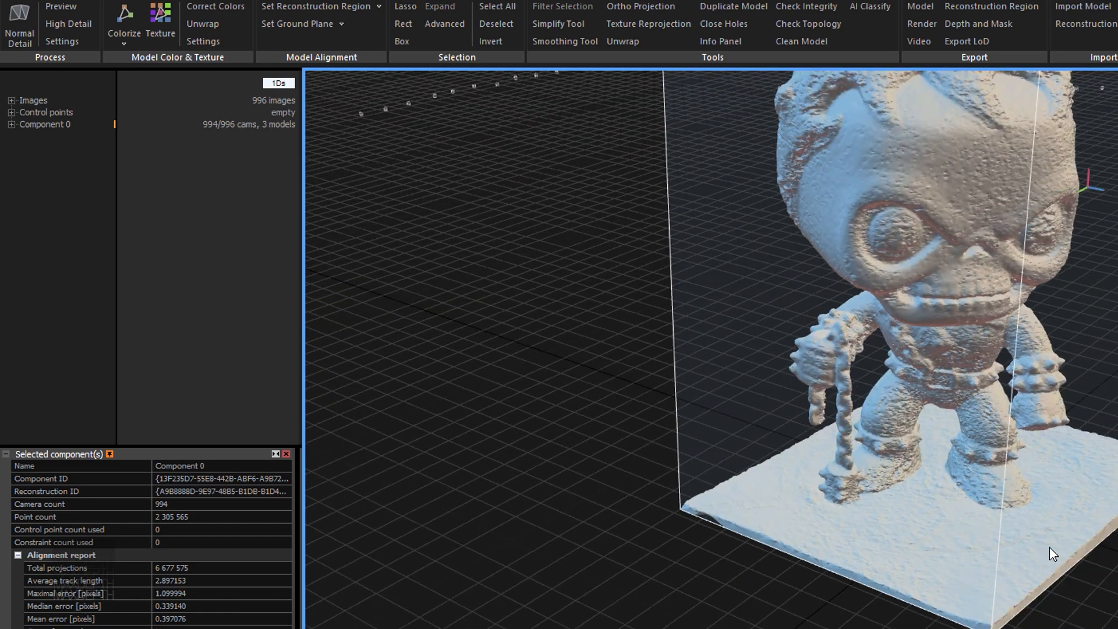
Lasso-select the part of the base slab in front of the figure's feet and remove it with Filter Selection
scroll(850, 569, up, 8)
right_drag(1005, 490, 703, 333)
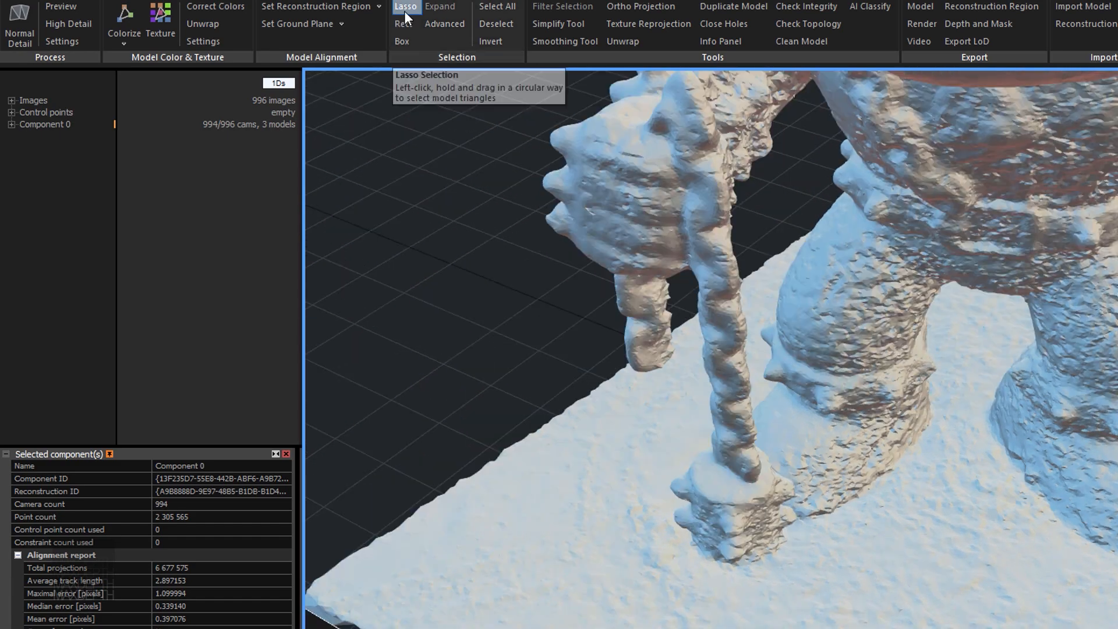
click(404, 7)
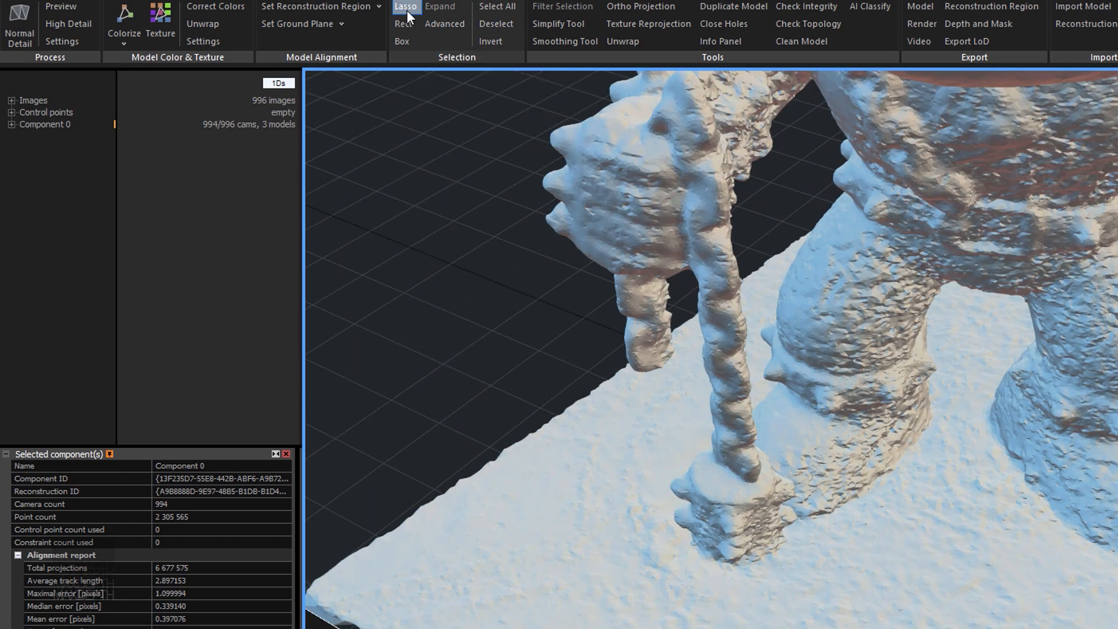
mouse_move(466, 291)
right_down()
mouse_move(418, 159)
mouse_move(507, 404)
right_up()
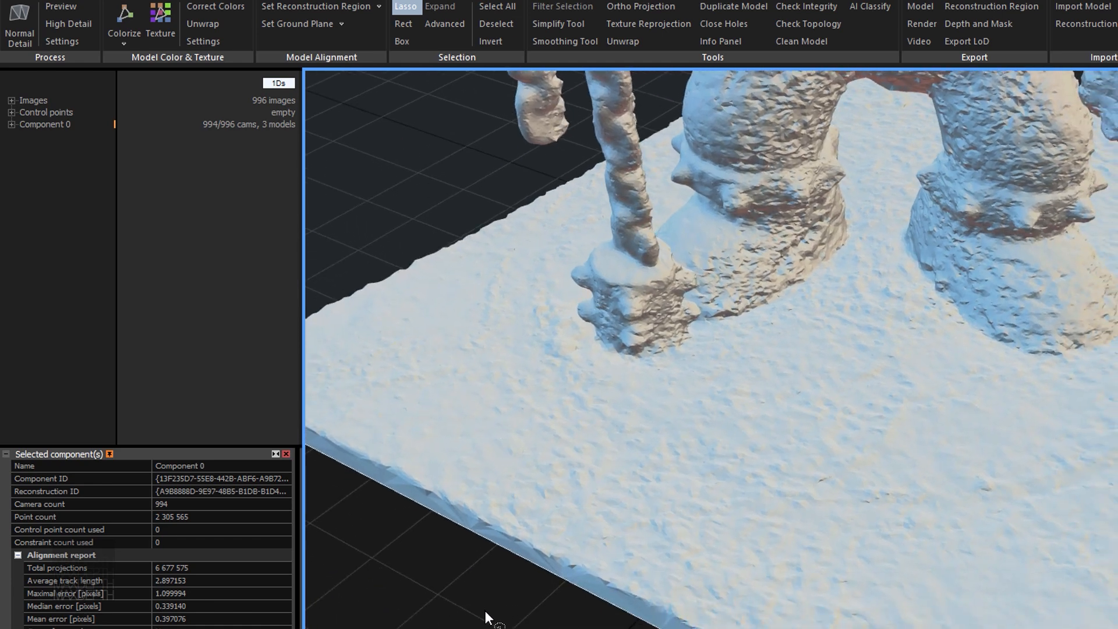
drag(505, 478, 593, 383)
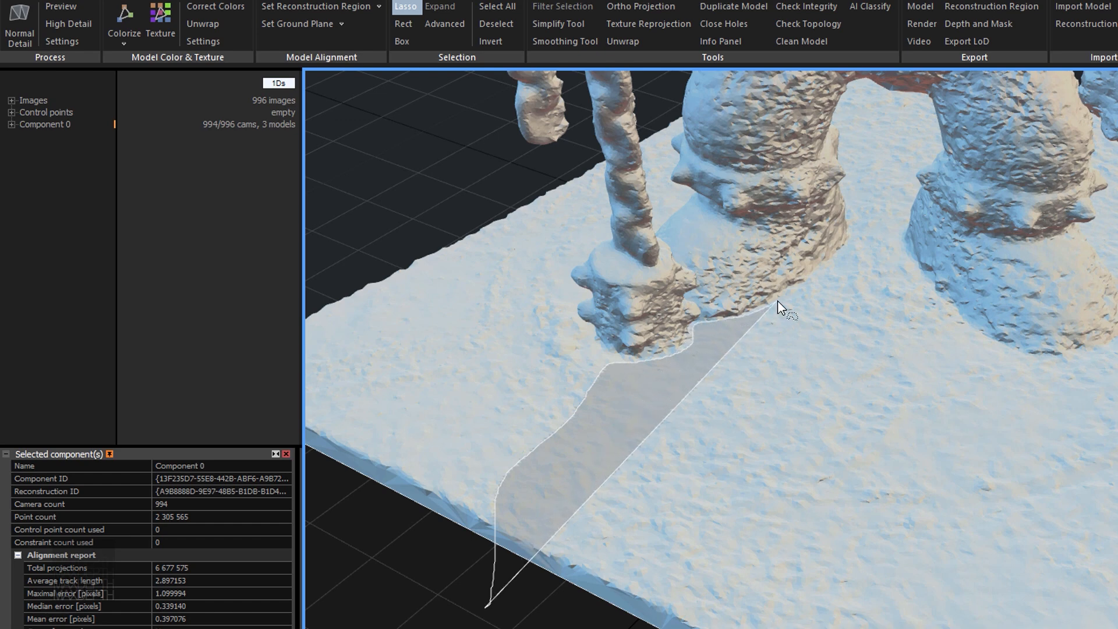
drag(792, 291, 818, 271)
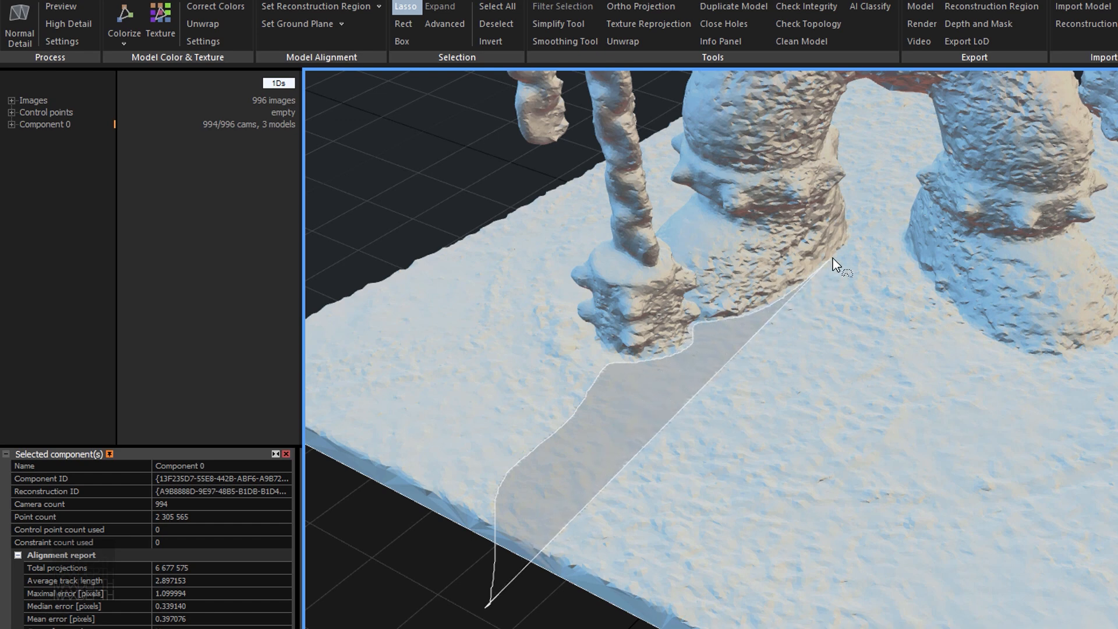
mouse_move(865, 240)
mouse_down()
mouse_move(892, 243)
mouse_move(941, 305)
mouse_move(1004, 348)
mouse_move(1056, 362)
mouse_move(1117, 347)
mouse_move(1117, 628)
mouse_move(500, 628)
mouse_up()
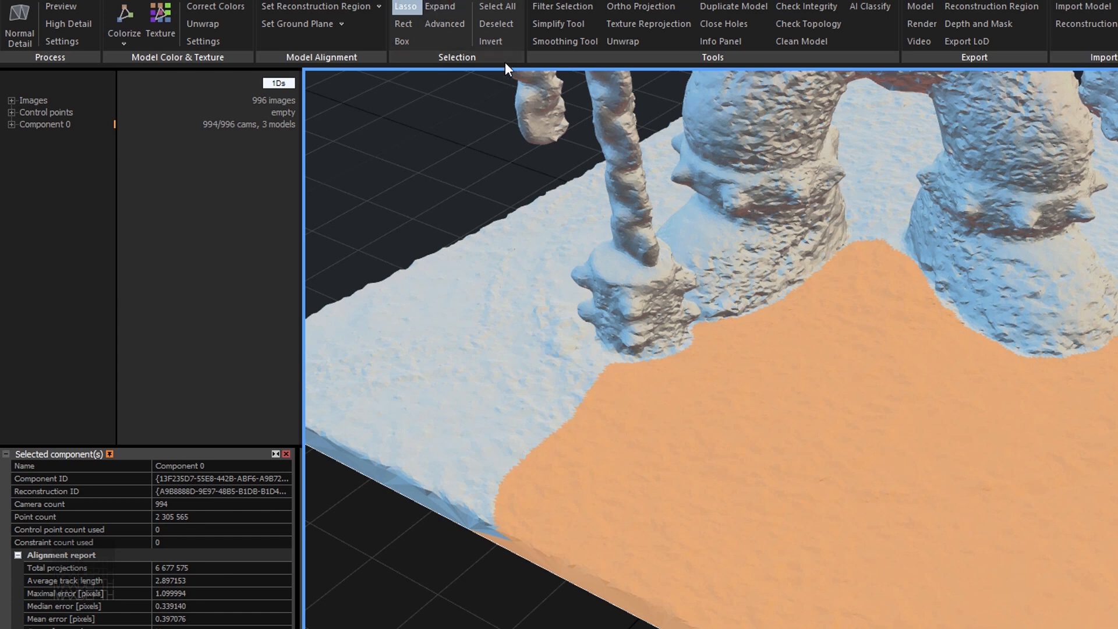
click(571, 6)
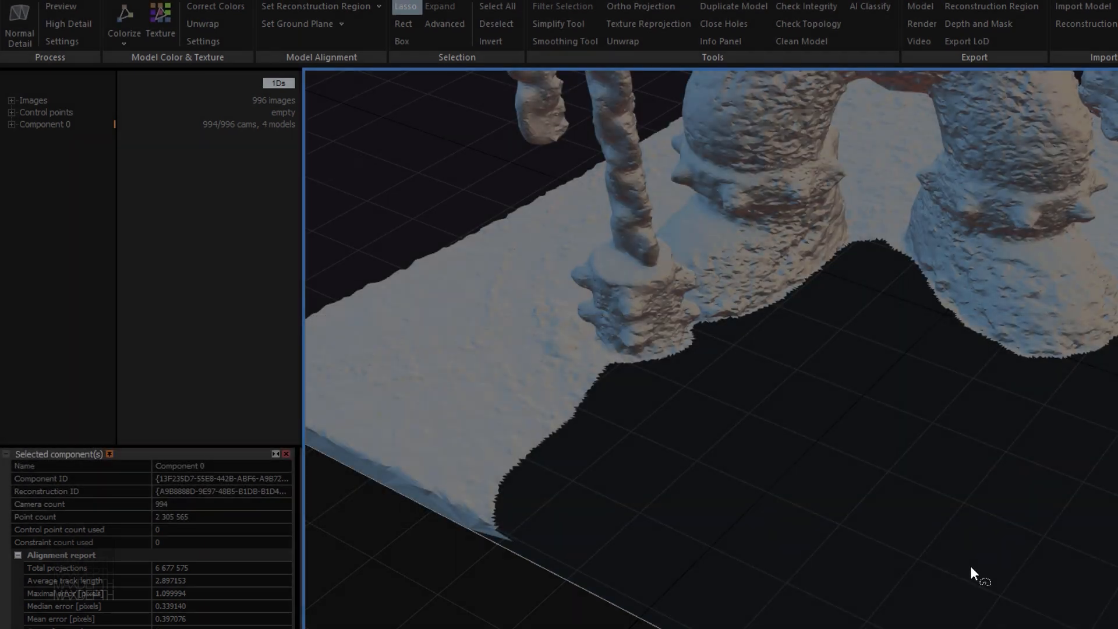
Apply Filter Selection again to the cut base in front of the figure's feet
scroll(951, 560, down, 4)
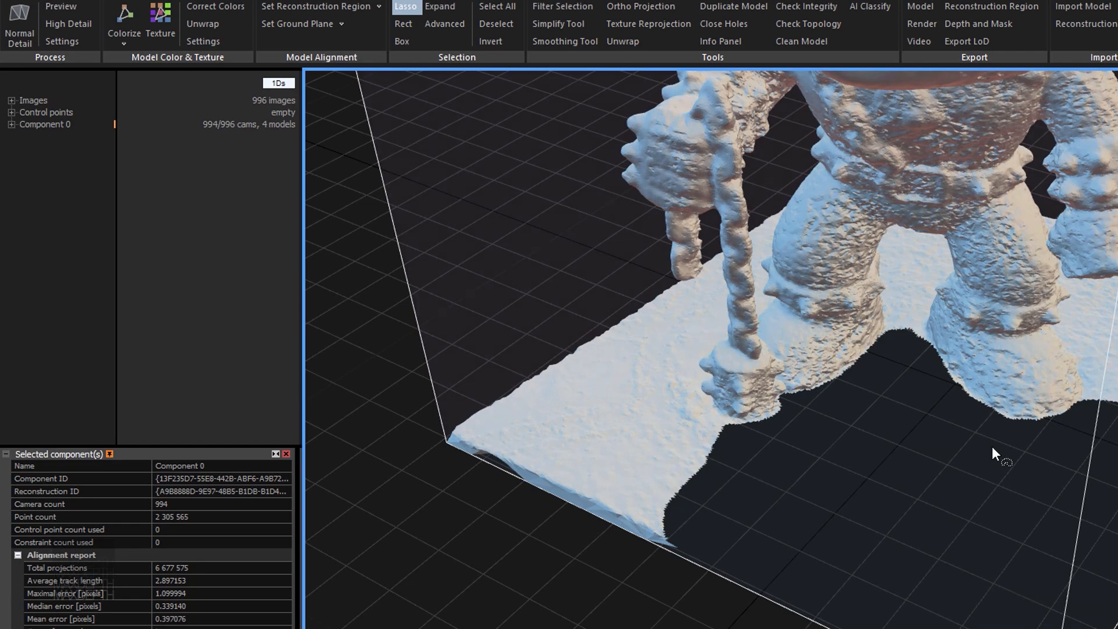
click(563, 6)
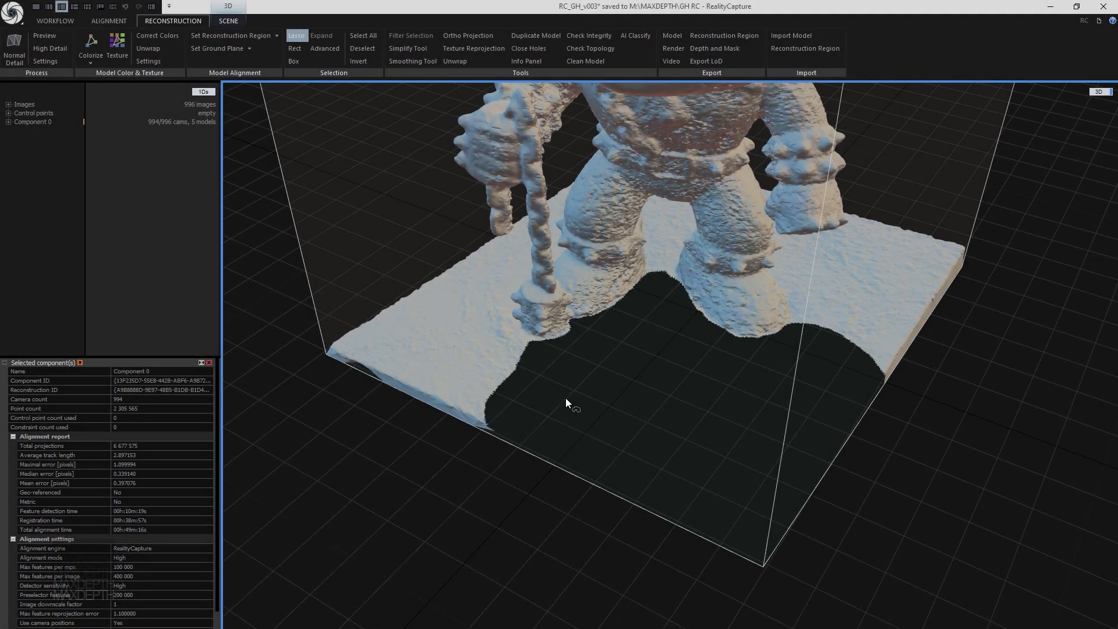
drag(566, 397, 623, 393)
key(alt)
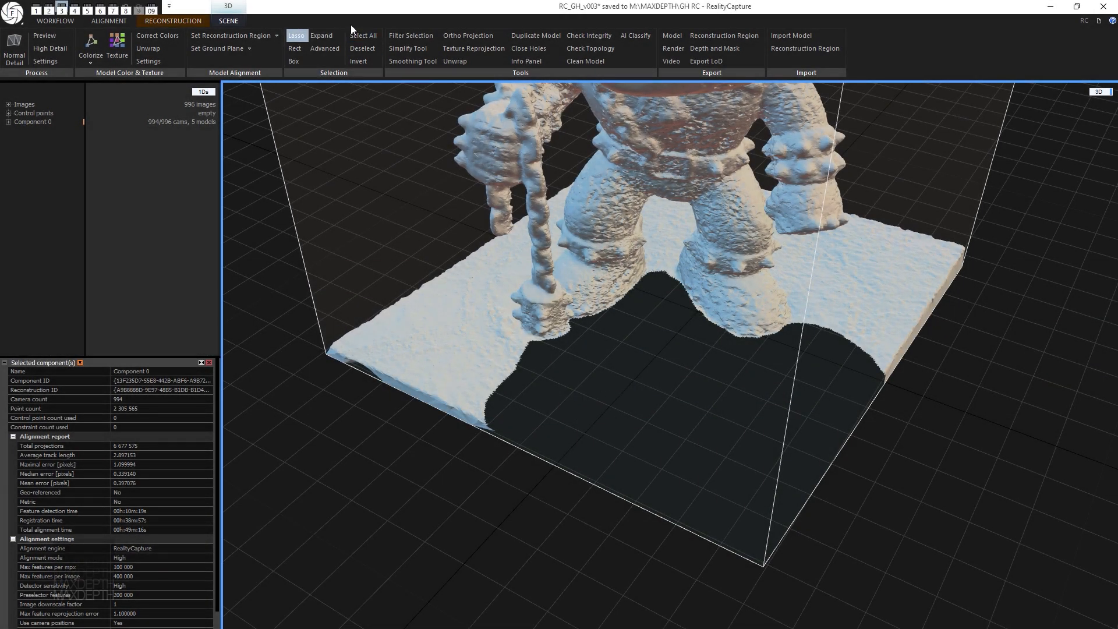
Lasso-select the base corner beside the end of the figure's chain and remove it with Filter Selection
click(295, 38)
mouse_move(566, 320)
alt+mouse_down()
mouse_move(836, 385)
mouse_move(656, 287)
alt+mouse_up()
scroll(526, 374, up, 6)
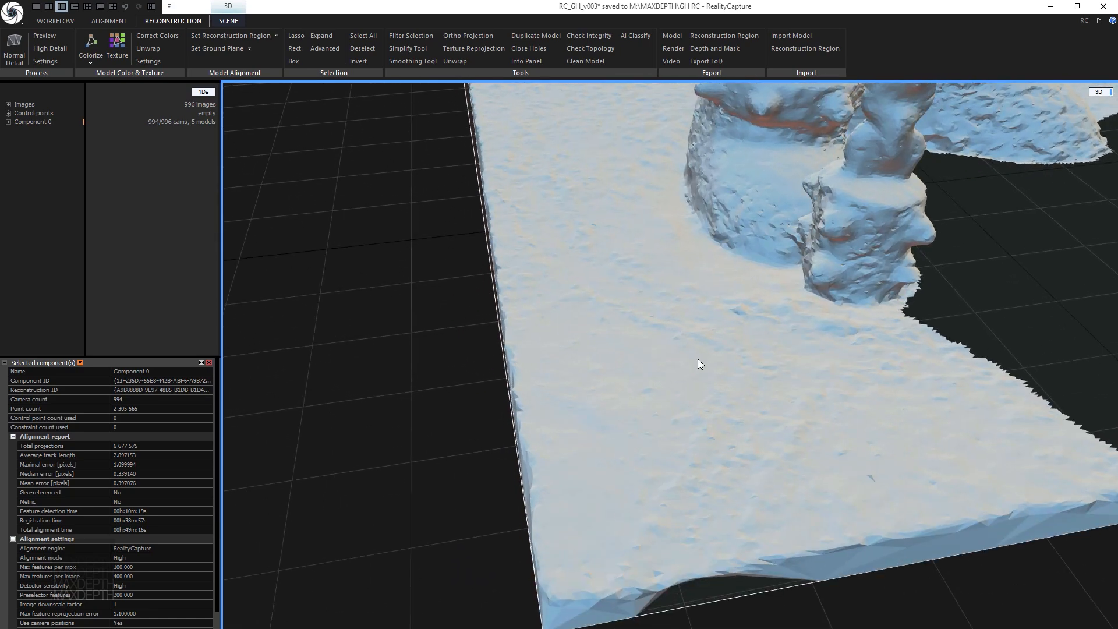
mouse_move(698, 358)
right_down()
mouse_move(673, 357)
mouse_move(613, 313)
right_up()
click(296, 36)
drag(613, 313, 488, 375)
click(411, 36)
click(411, 37)
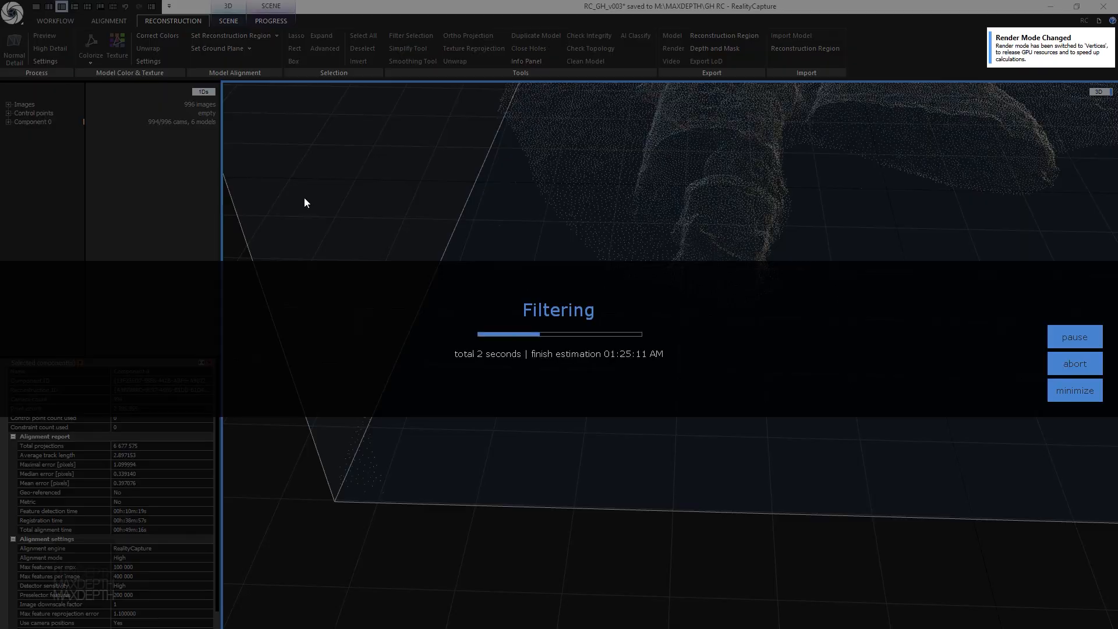
scroll(963, 448, up, 5)
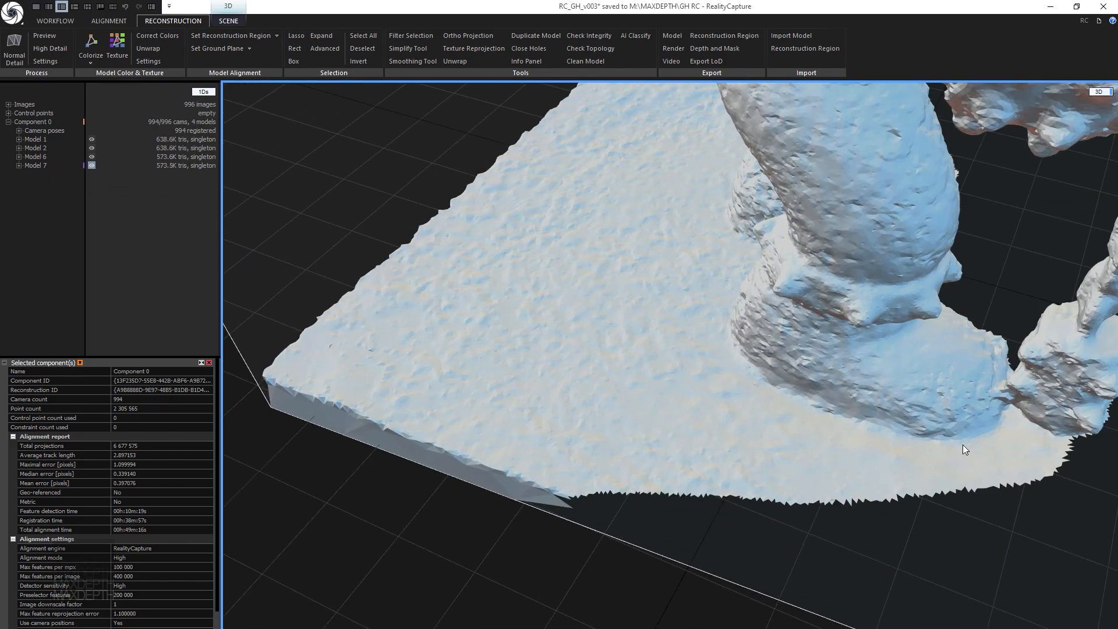
Lasso-select the large part of the base slab beside the figure's foot and remove it with Filter Selection
click(296, 36)
drag(953, 445, 876, 498)
click(411, 36)
Lasso-select the remaining base patch in front of the gap between the foot and the chain's end and remove it with Filter Selection
drag(864, 416, 670, 413)
click(295, 36)
scroll(815, 475, up, 4)
drag(850, 387, 713, 454)
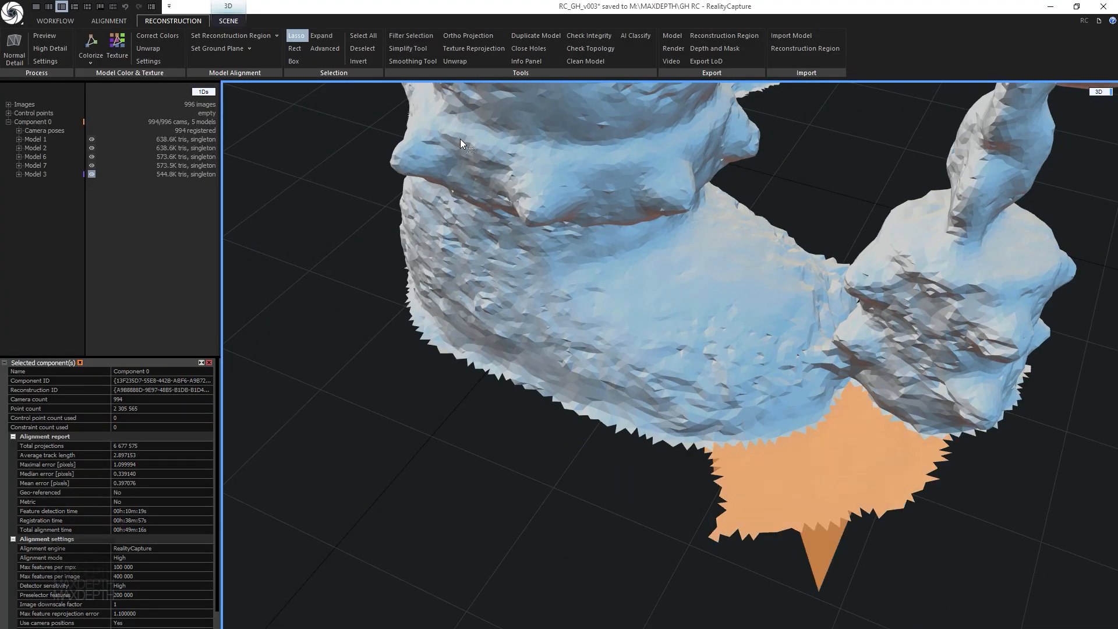
click(411, 36)
Lasso-select another large section of the base slab around the feet and remove it with Filter Selection
scroll(606, 373, down, 5)
right_drag(606, 477, 716, 442)
scroll(716, 373, up, 5)
mouse_move(793, 276)
mouse_down()
mouse_move(760, 283)
mouse_move(316, 606)
mouse_move(873, 605)
mouse_up()
click(411, 36)
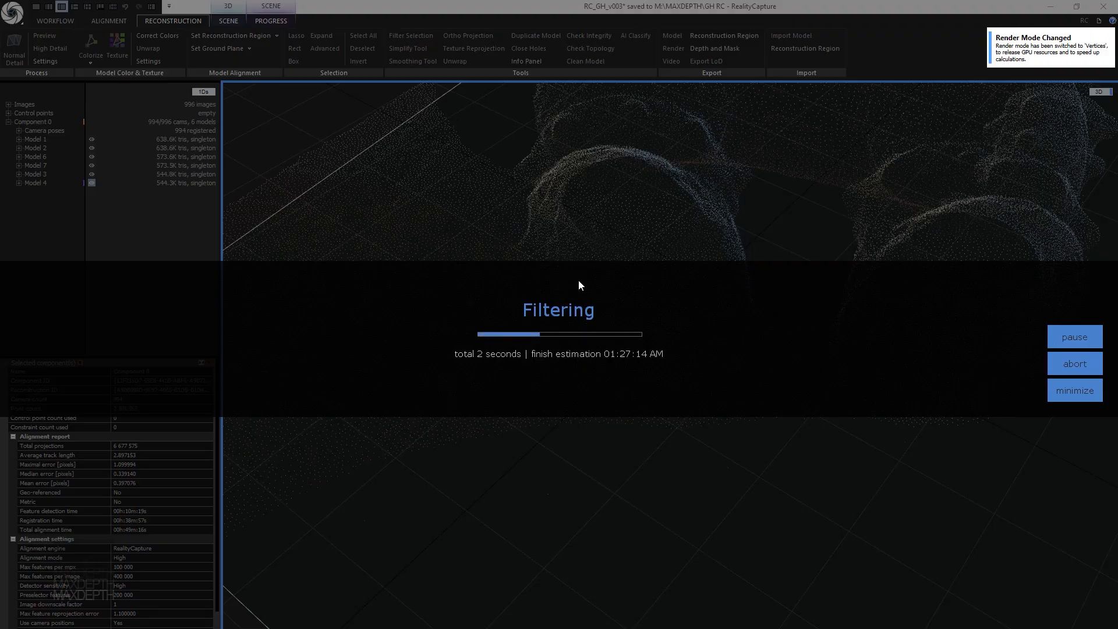
Lasso-select the last base pieces still attached around the figure's feet and filter them out of the model
scroll(629, 215, down, 5)
click(296, 36)
drag(629, 216, 669, 343)
click(411, 36)
scroll(664, 388, up, 5)
click(296, 36)
mouse_move(571, 229)
mouse_down()
mouse_move(864, 439)
mouse_move(570, 229)
mouse_up()
click(411, 36)
Lasso-select the small base remnant between the foot and the chain's end and remove it with Filter Selection
click(296, 36)
right_drag(640, 349, 524, 291)
scroll(430, 262, up, 4)
click(295, 37)
drag(434, 241, 416, 284)
click(411, 36)
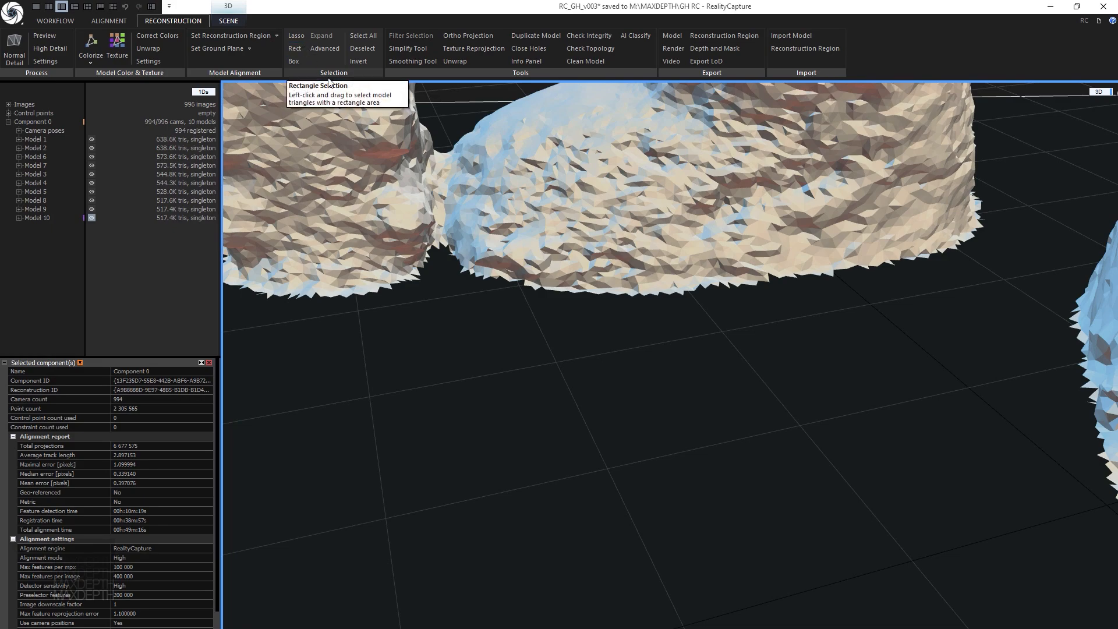
Select the loose flat pieces beneath the feet with the Advanced Selection Tool and remove them with Filter Selection
scroll(651, 333, down, 5)
right_drag(652, 333, 749, 387)
key(alt)
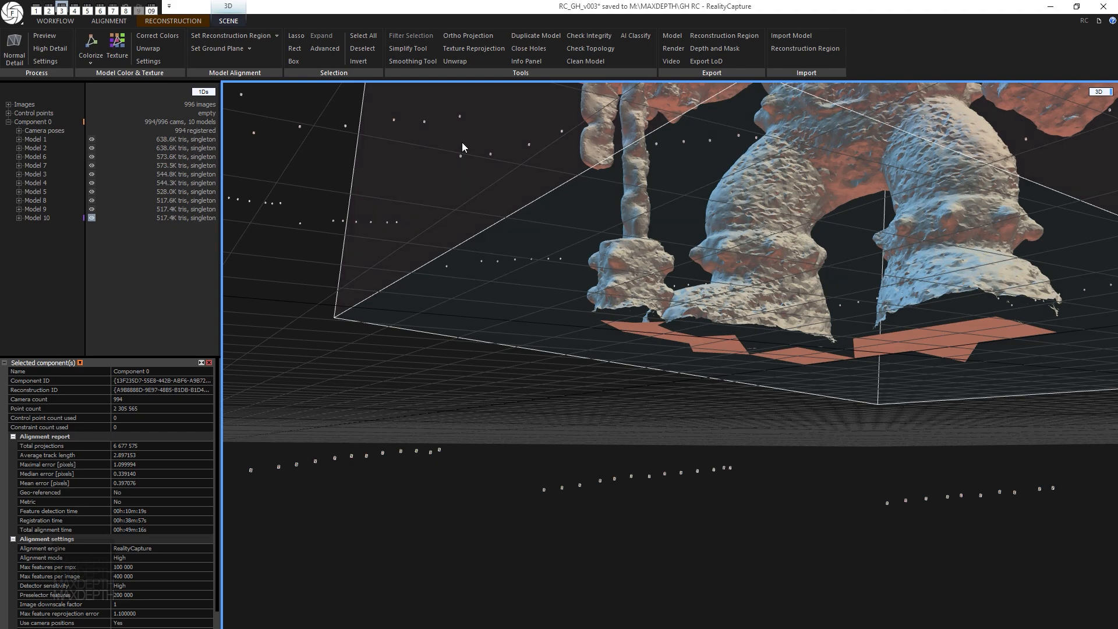
click(328, 50)
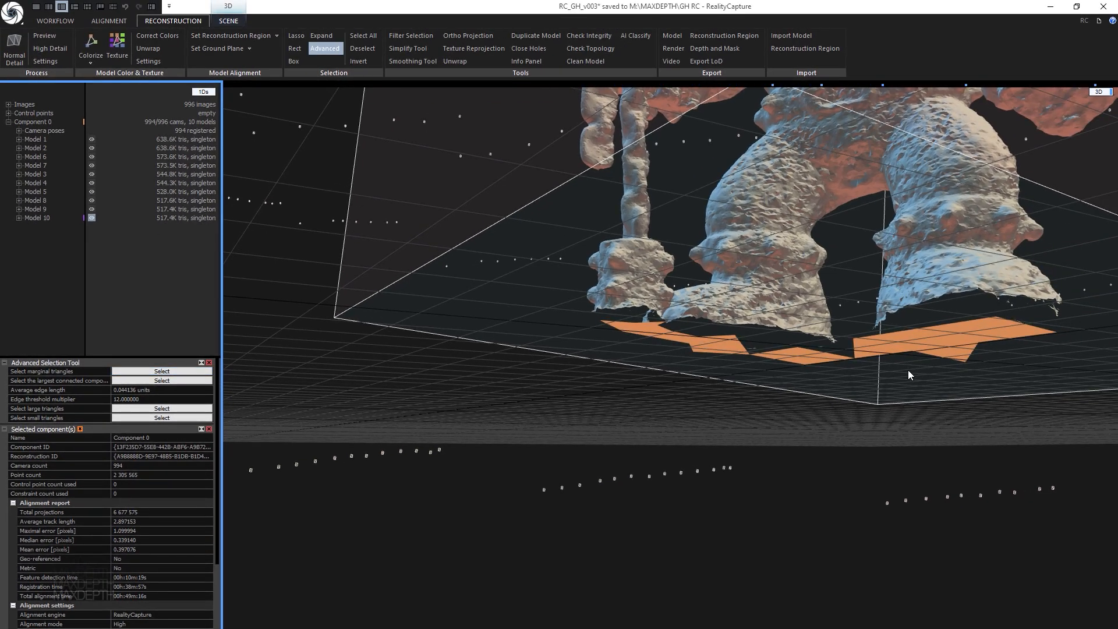
alt+drag(875, 371, 922, 398)
click(411, 35)
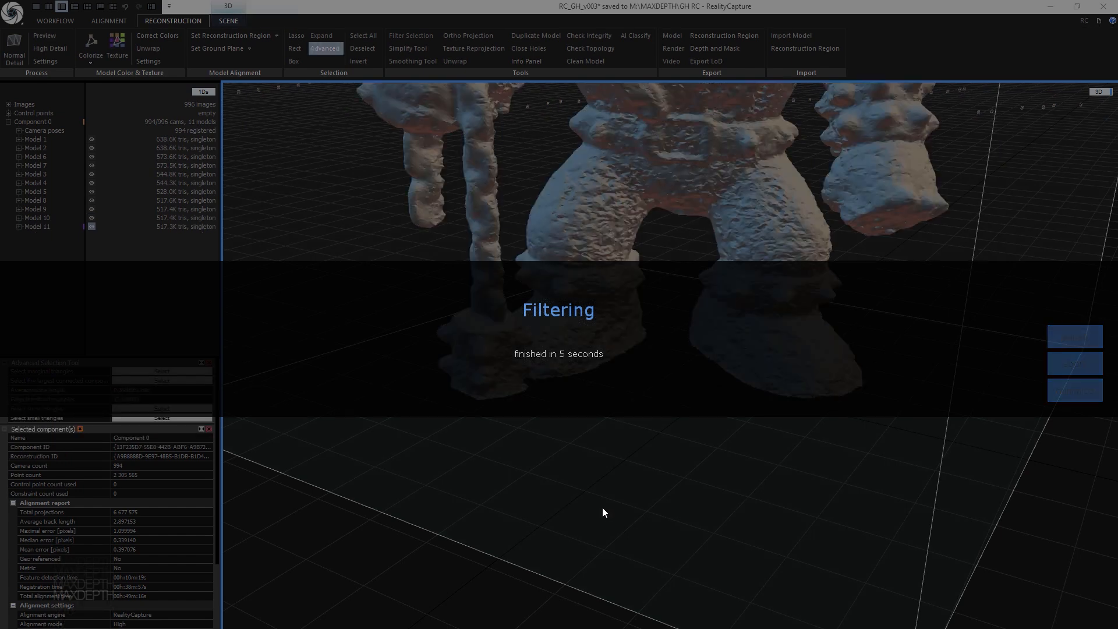
Close the openings under the figure's feet with the Close Holes Tool at a max edge count of 10 024
right_drag(621, 502, 777, 481)
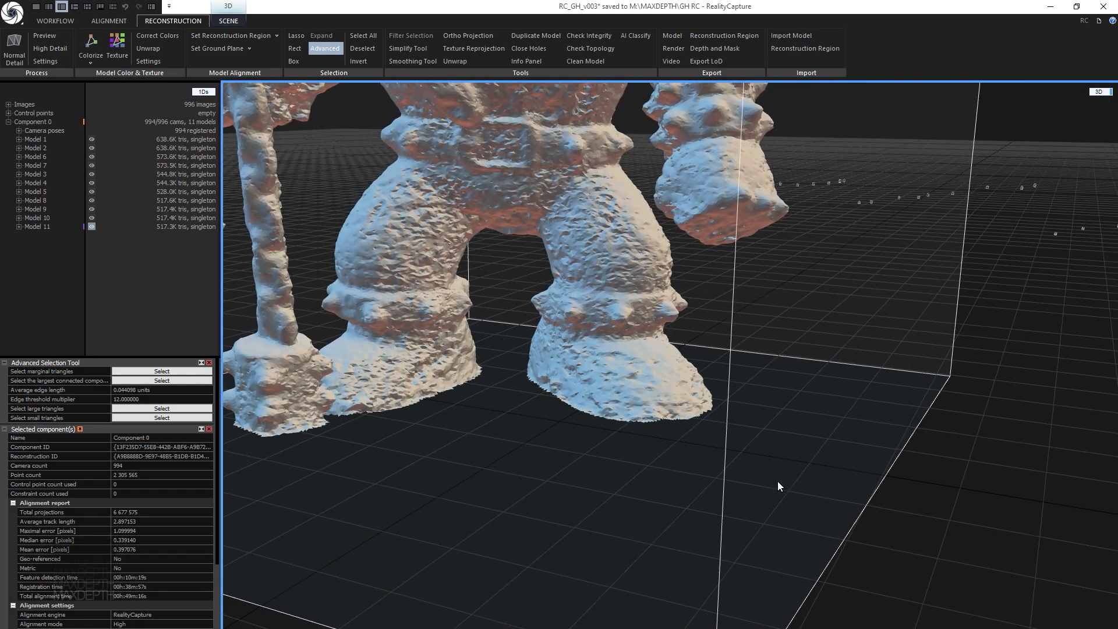
scroll(777, 481, down, 3)
scroll(683, 471, up, 1)
key(alt)
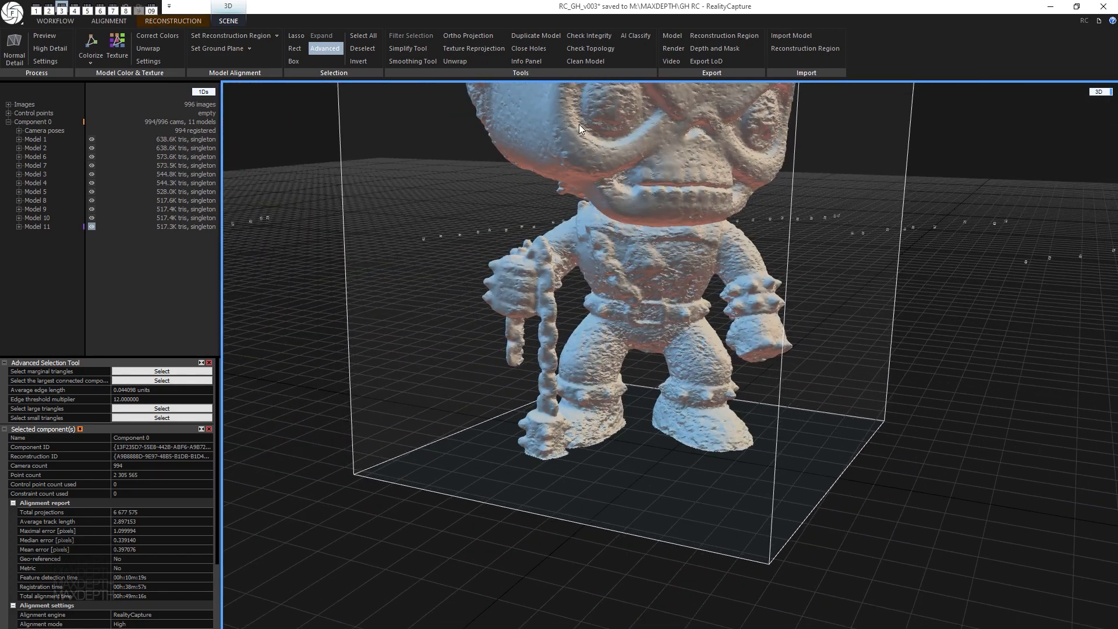
click(536, 50)
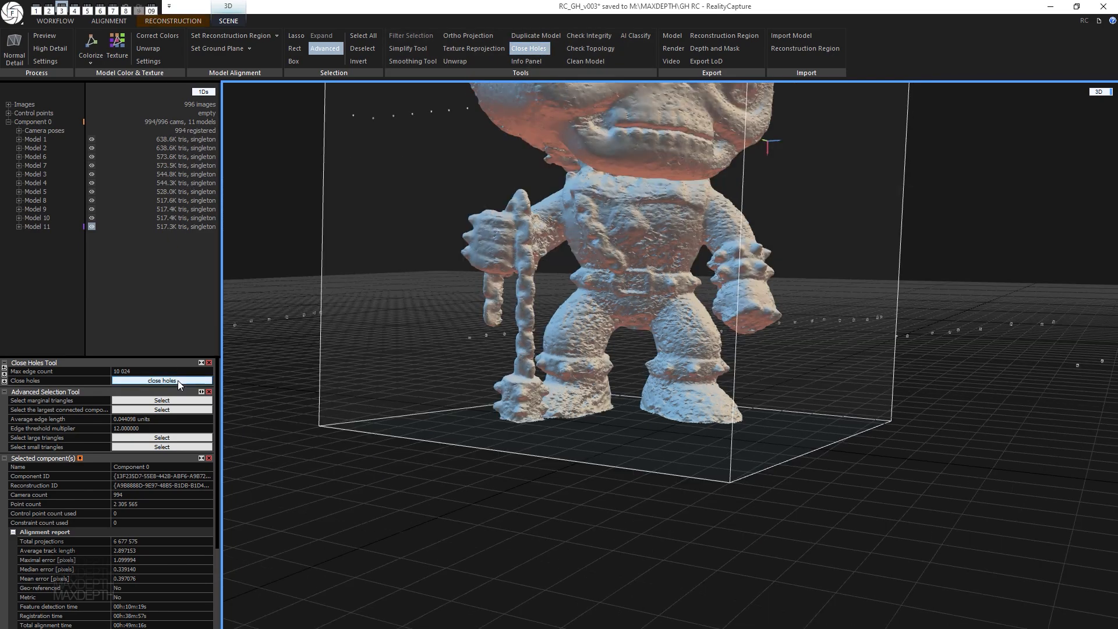
click(178, 381)
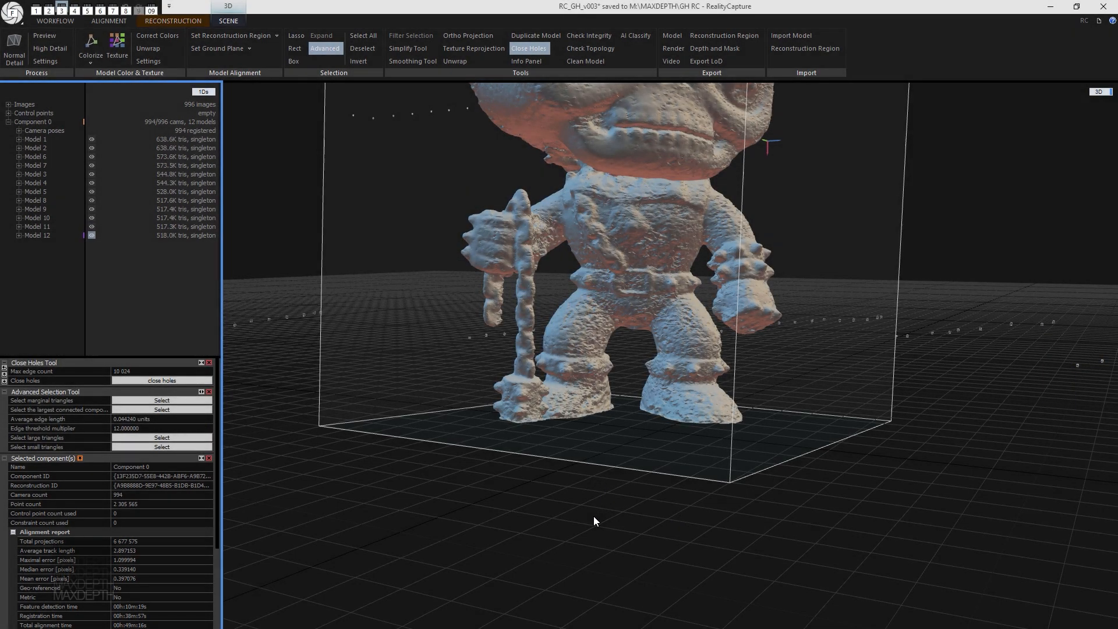
Check the closed model, dismiss the Advanced Selection and Close Holes tools, and open the Unwrap Tool
drag(593, 515, 614, 501)
scroll(613, 496, down, 5)
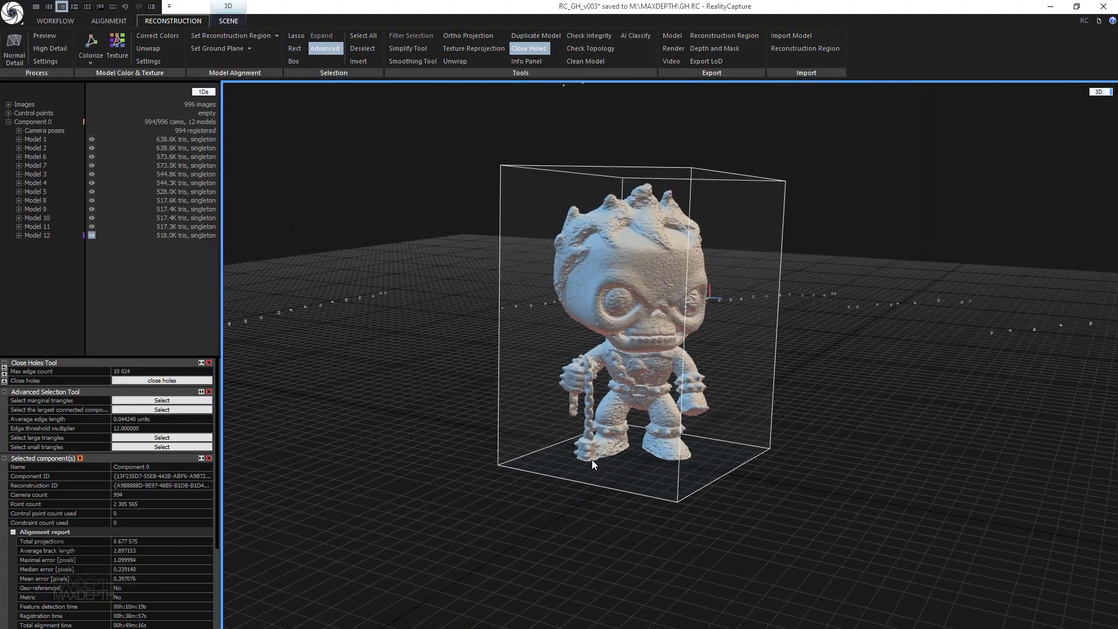
drag(591, 464, 707, 504)
scroll(619, 481, up, 5)
key(alt)
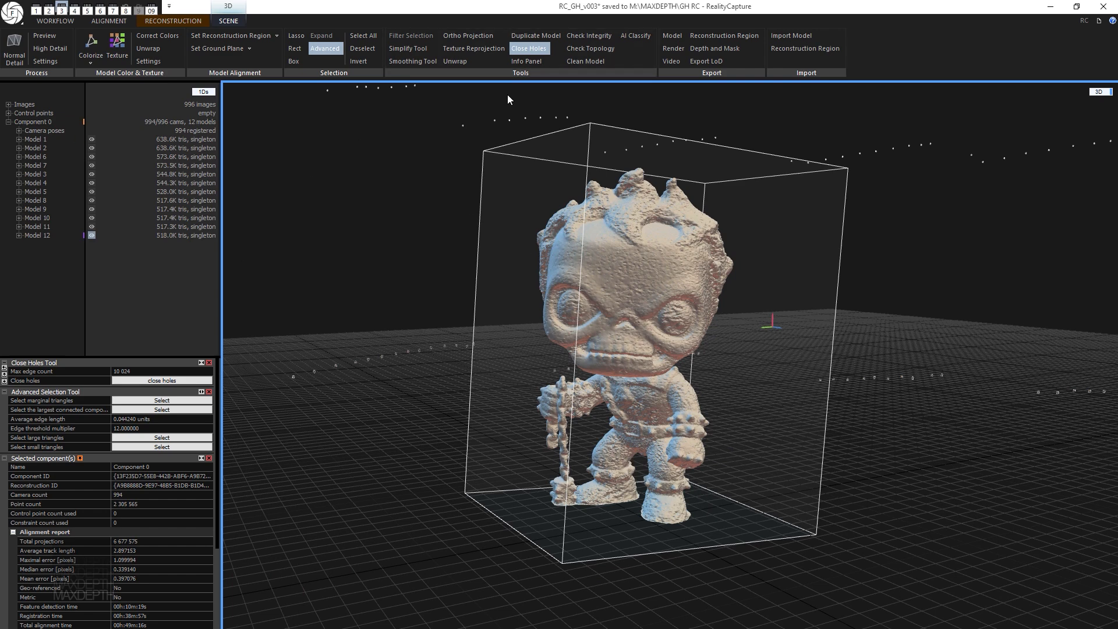
click(327, 51)
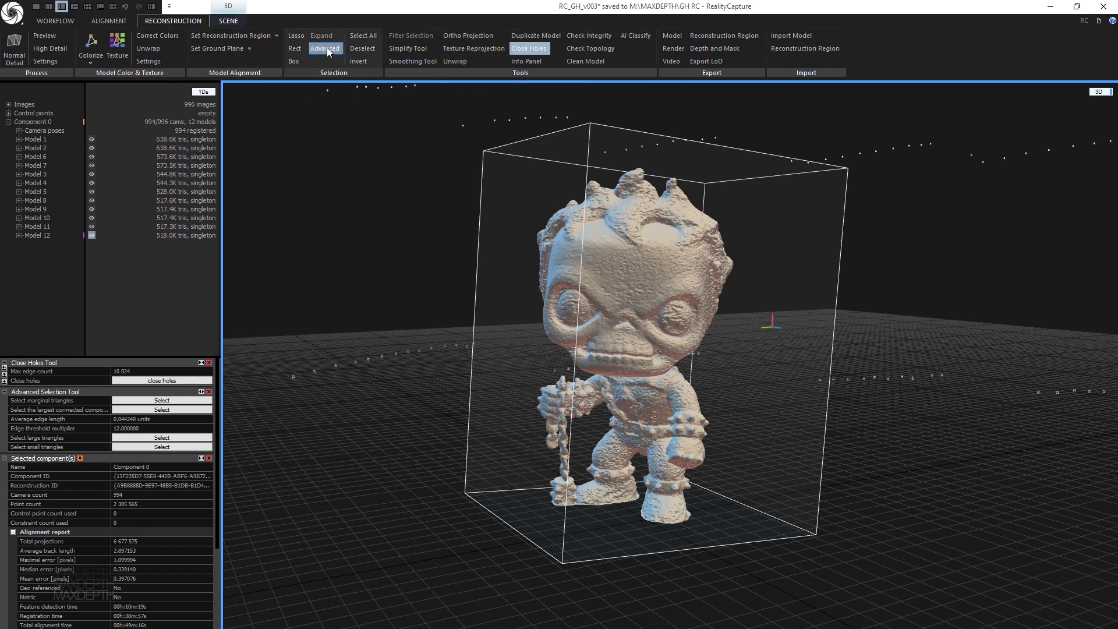
click(464, 62)
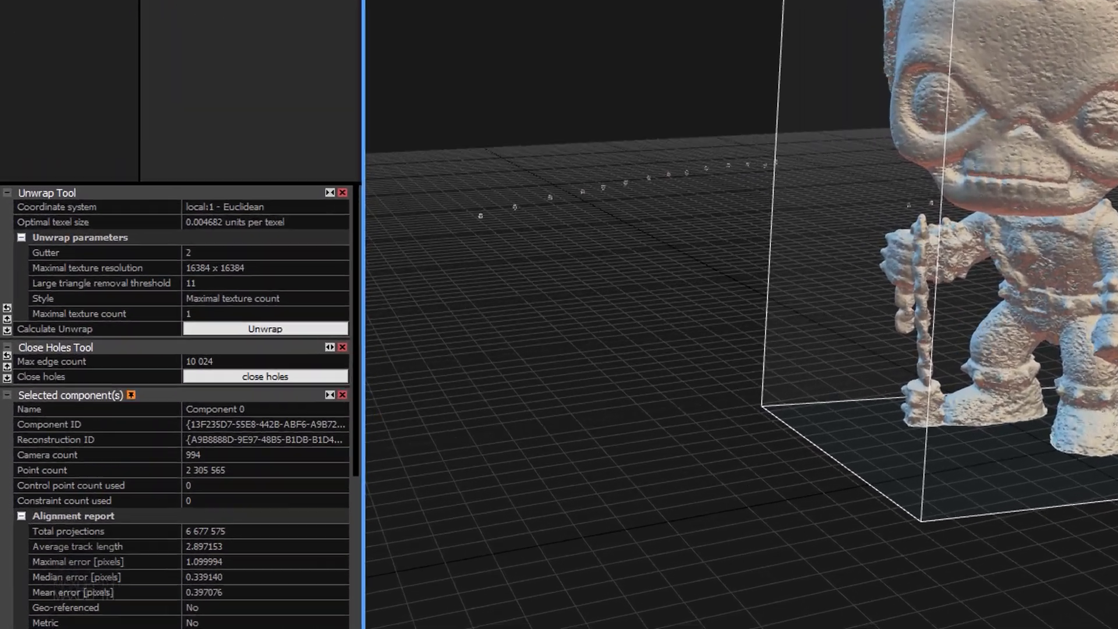
click(528, 49)
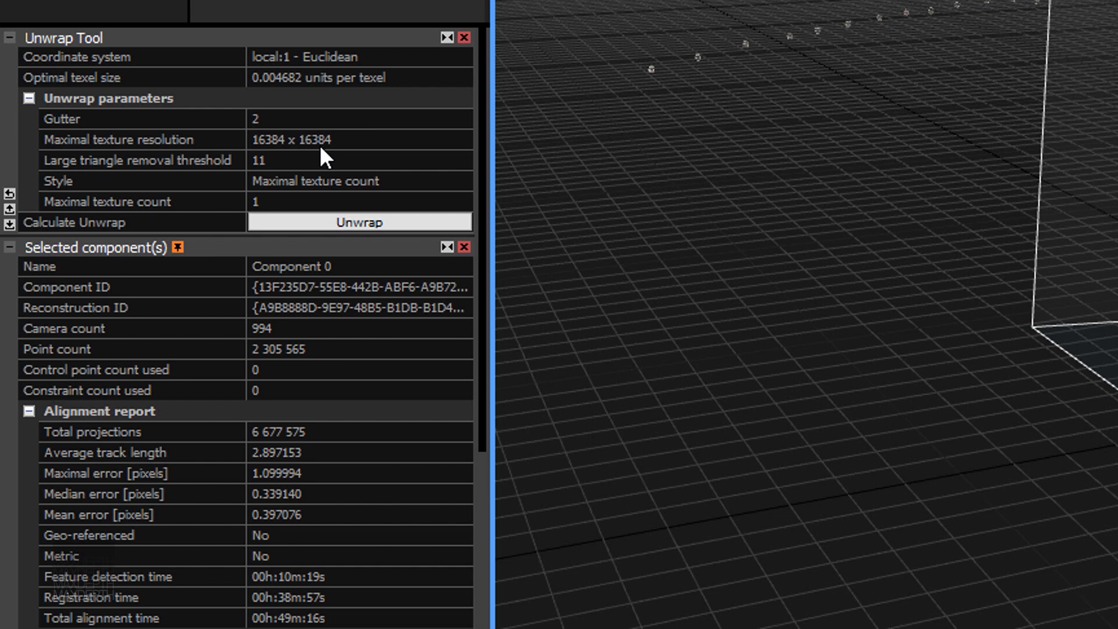
Unwrap the model with a maximal texture resolution of 16384 x 16384 and a maximal texture count of 1
click(375, 140)
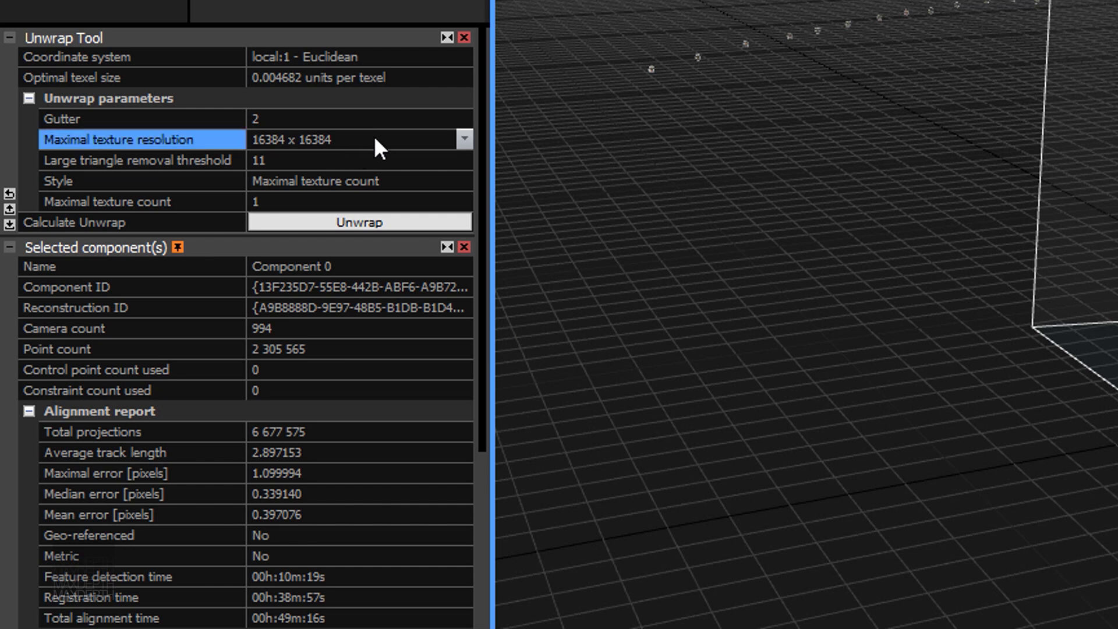
click(466, 139)
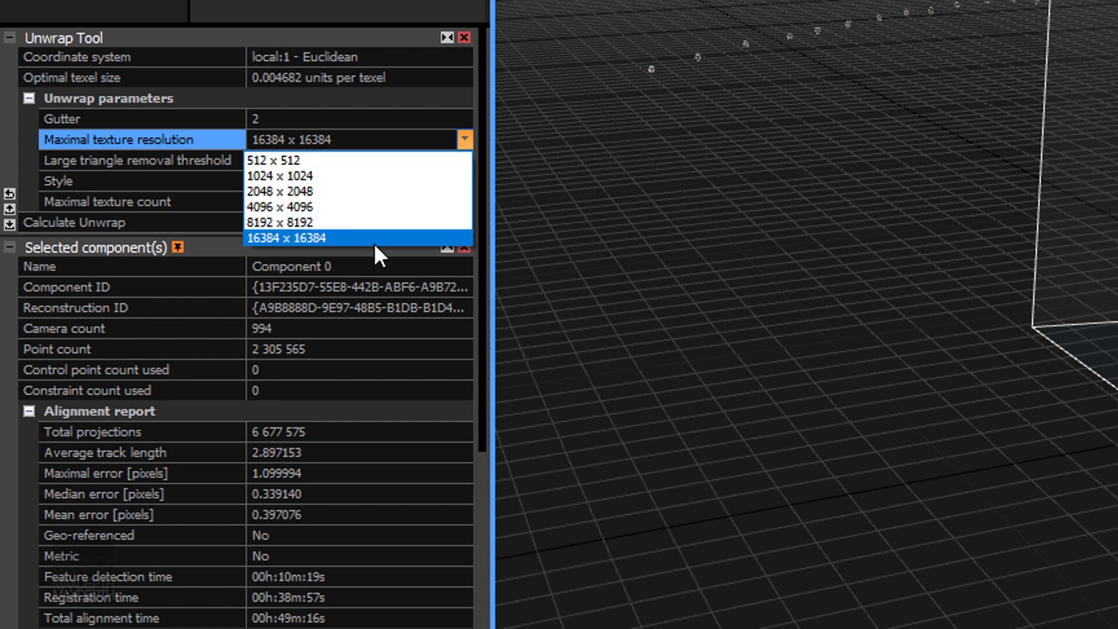
click(587, 178)
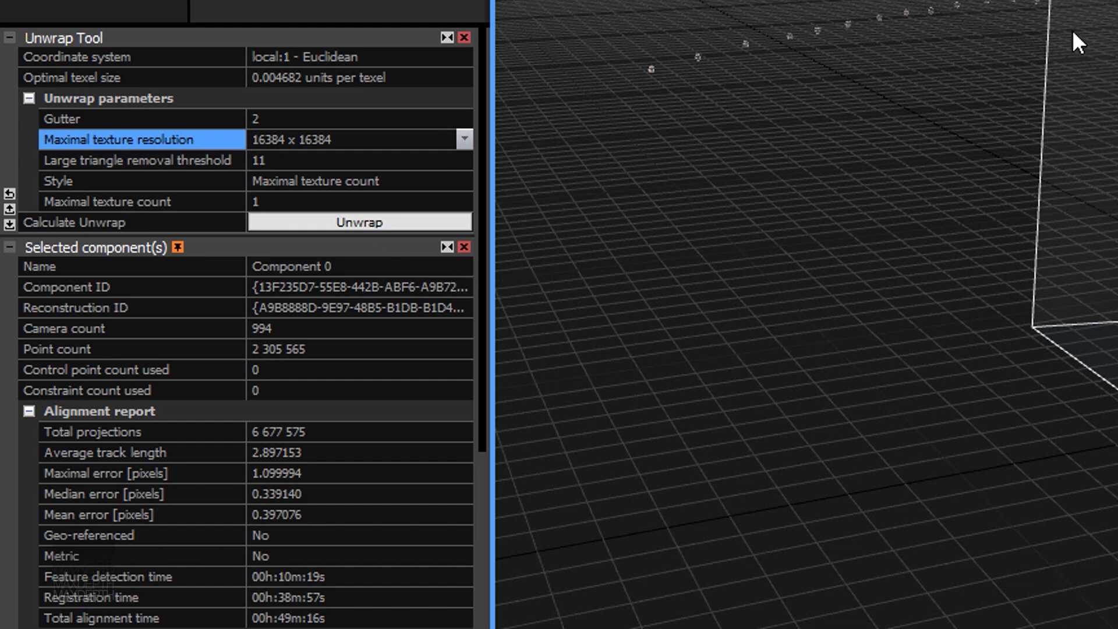
right_drag(1073, 32, 537, 110)
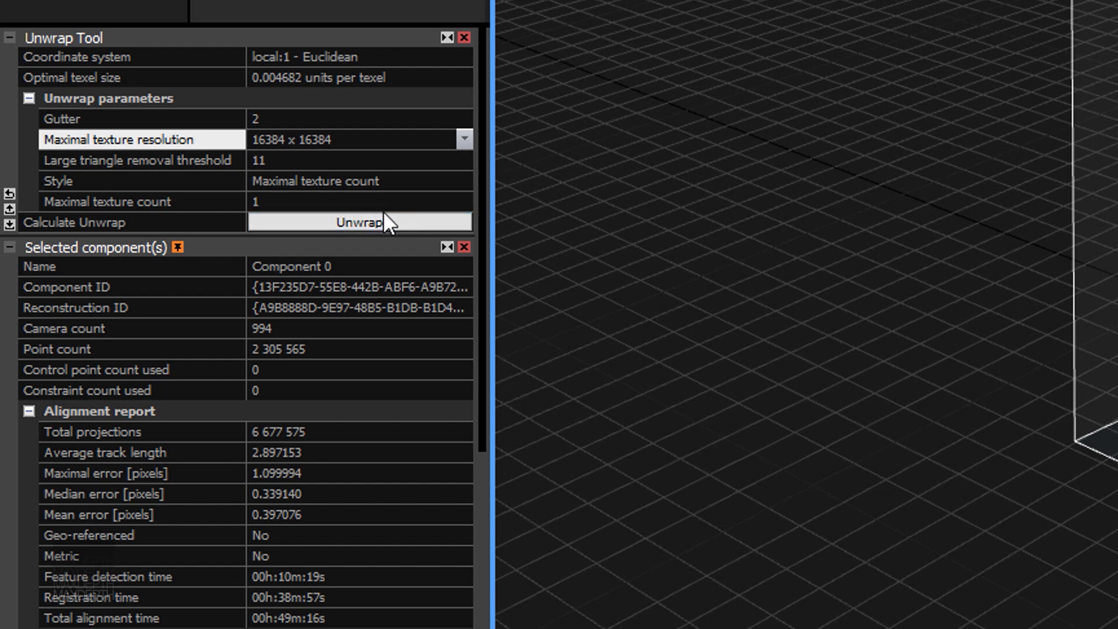
click(376, 225)
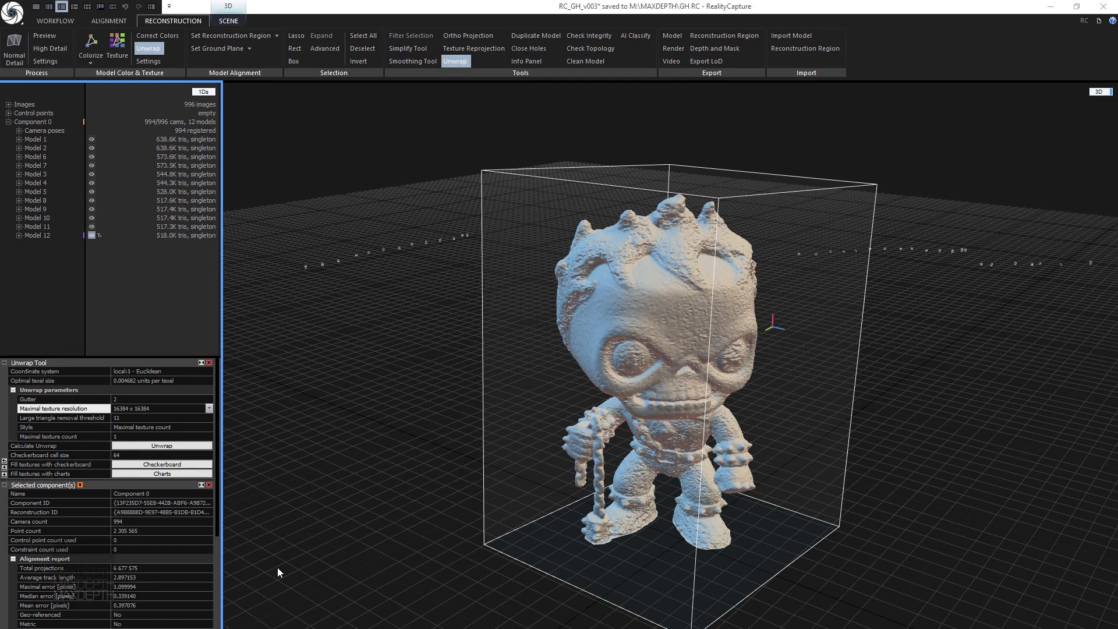
Fill the textures with a checkerboard of cell size 64 and inspect the pattern around the figure
click(171, 465)
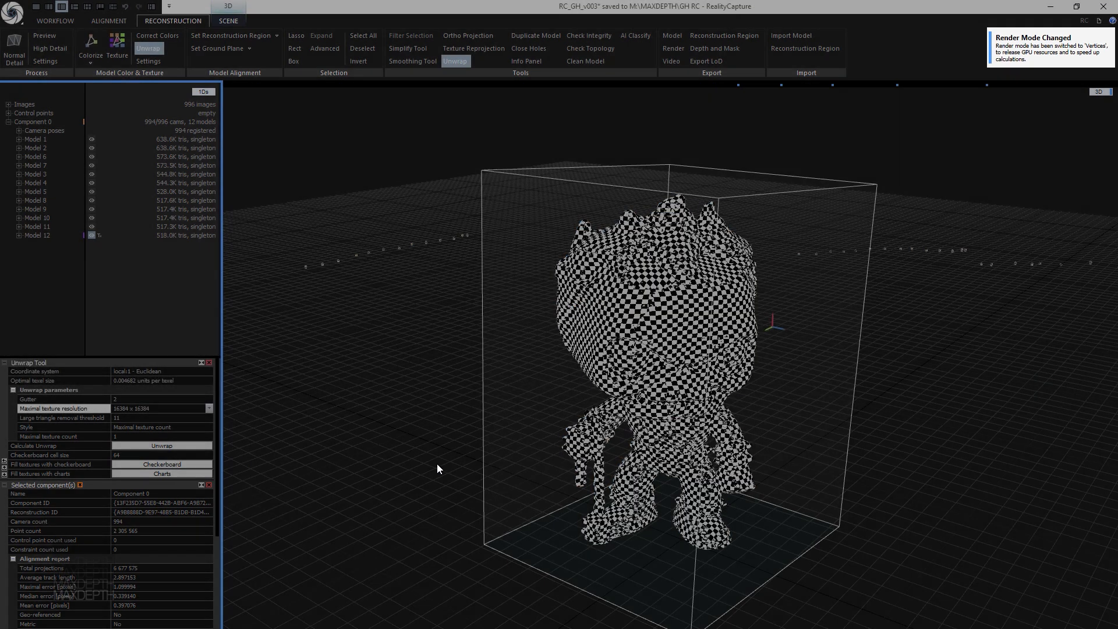
drag(801, 399, 698, 317)
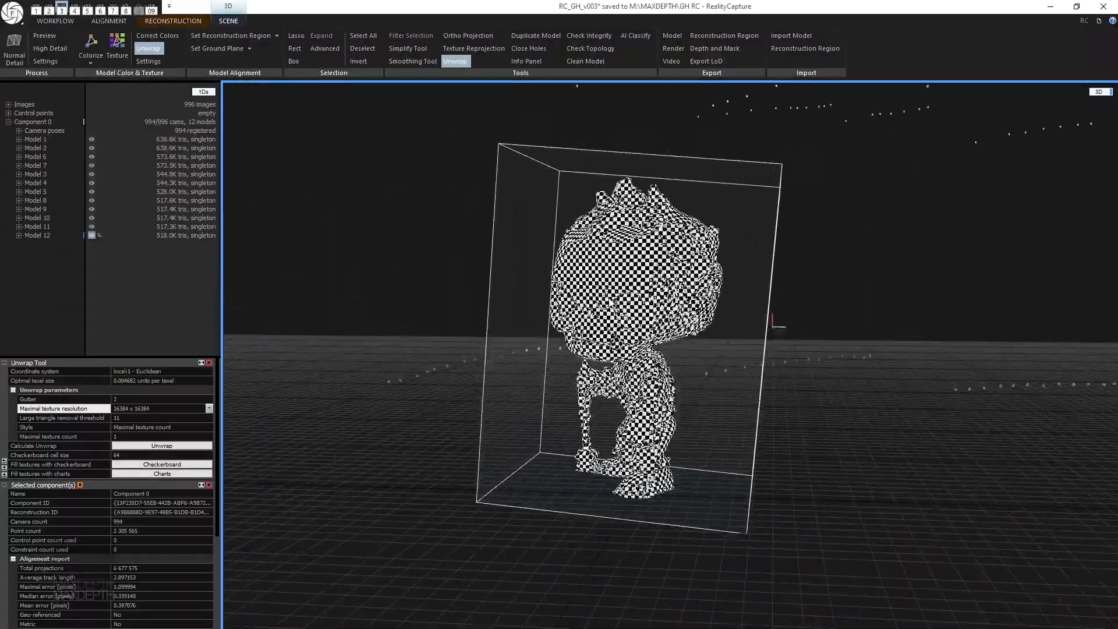
scroll(699, 315, up, 8)
scroll(699, 315, down, 10)
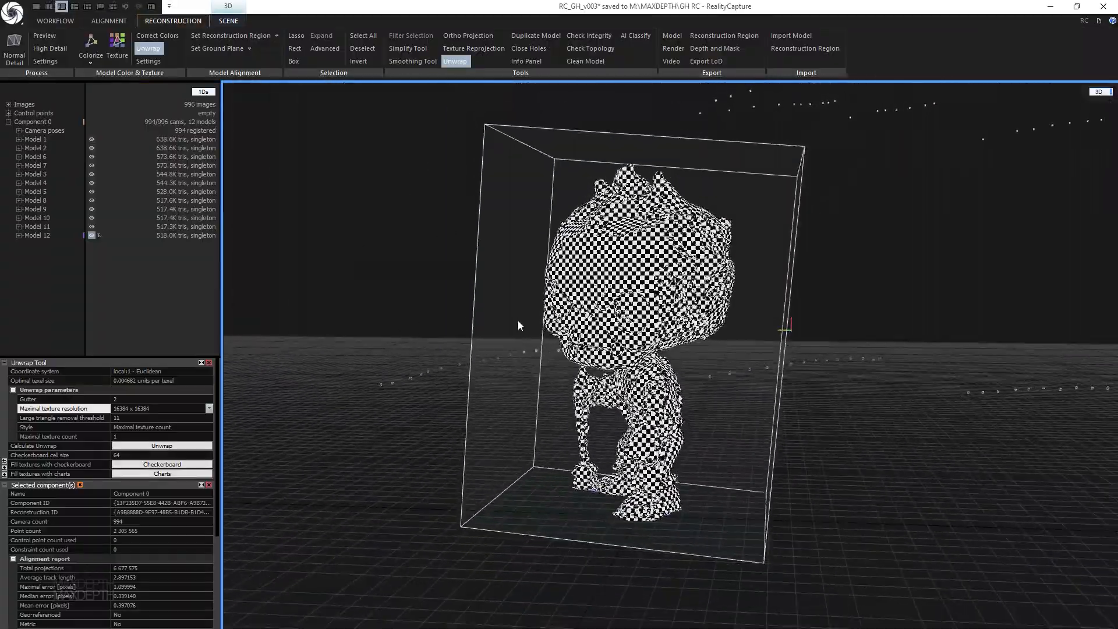
drag(519, 325, 578, 340)
key(alt)
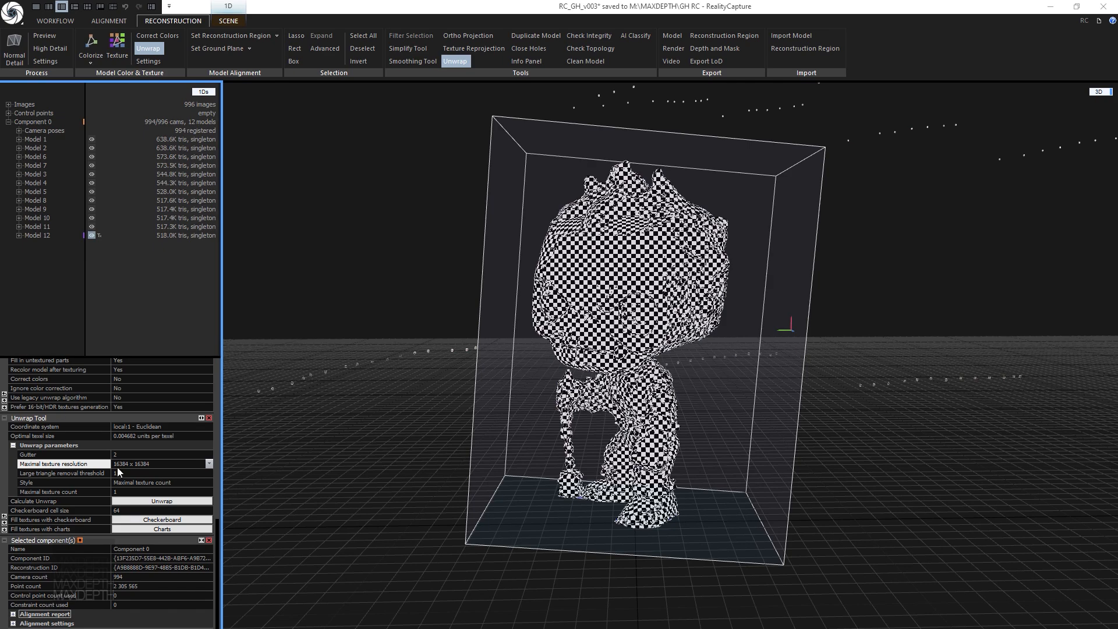
Review the Color and Texture Settings and calculate the visibility-based texture for the unwrapped model
scroll(71, 464, up, 3)
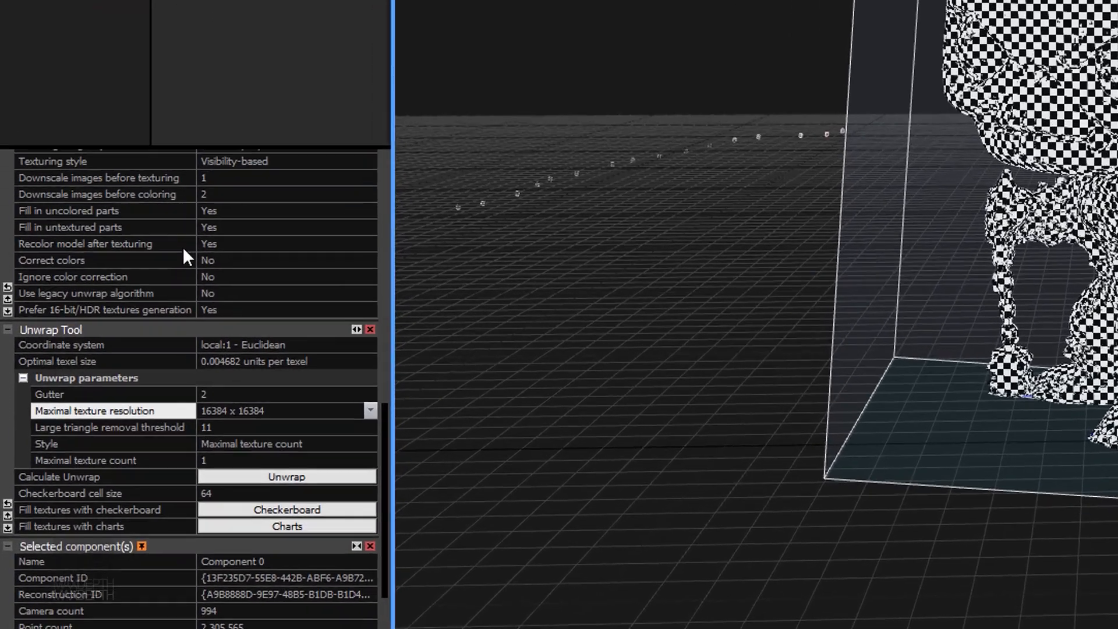
scroll(121, 464, up, 4)
scroll(284, 238, up, 10)
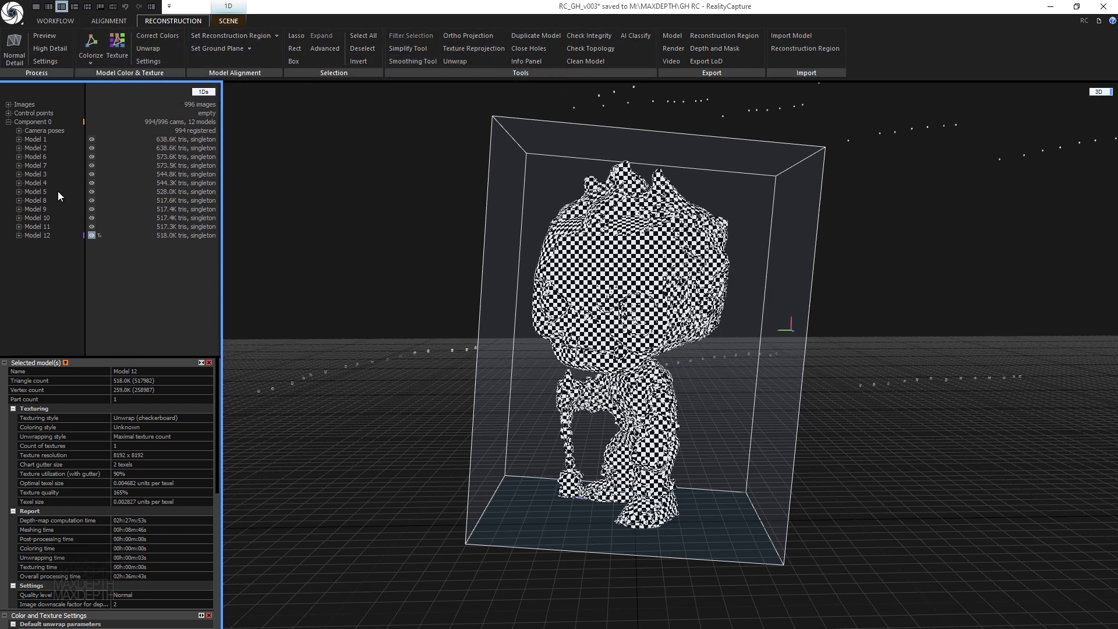
click(120, 42)
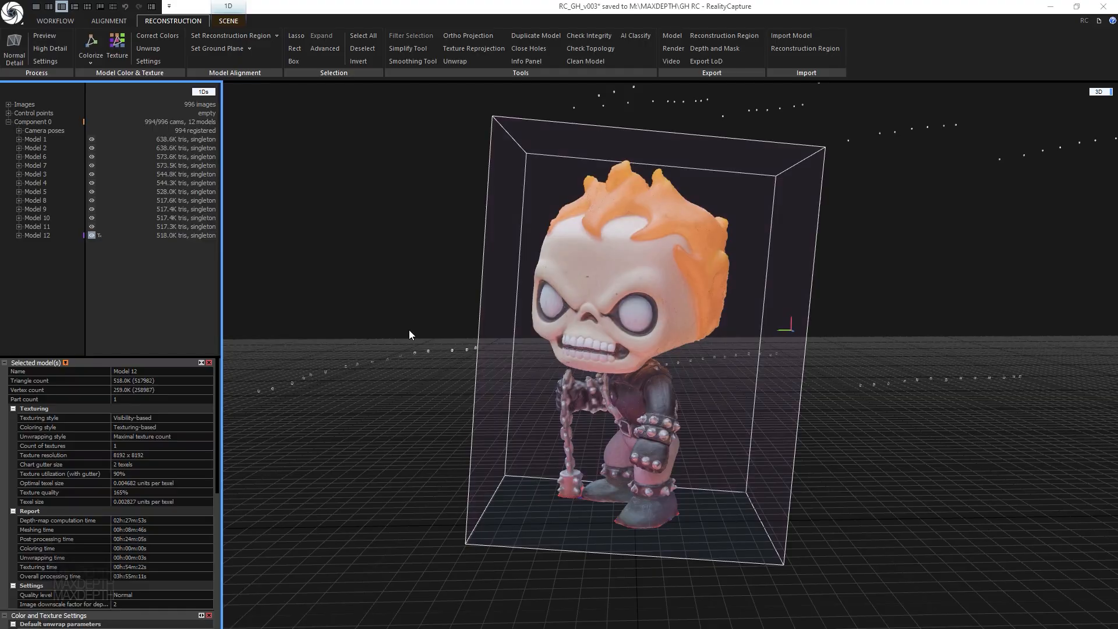
Examine the textured figure from several angles and distances, including the face, chain and clothing
drag(408, 333, 630, 393)
scroll(675, 397, up, 4)
scroll(675, 384, down, 2)
right_drag(674, 348, 672, 379)
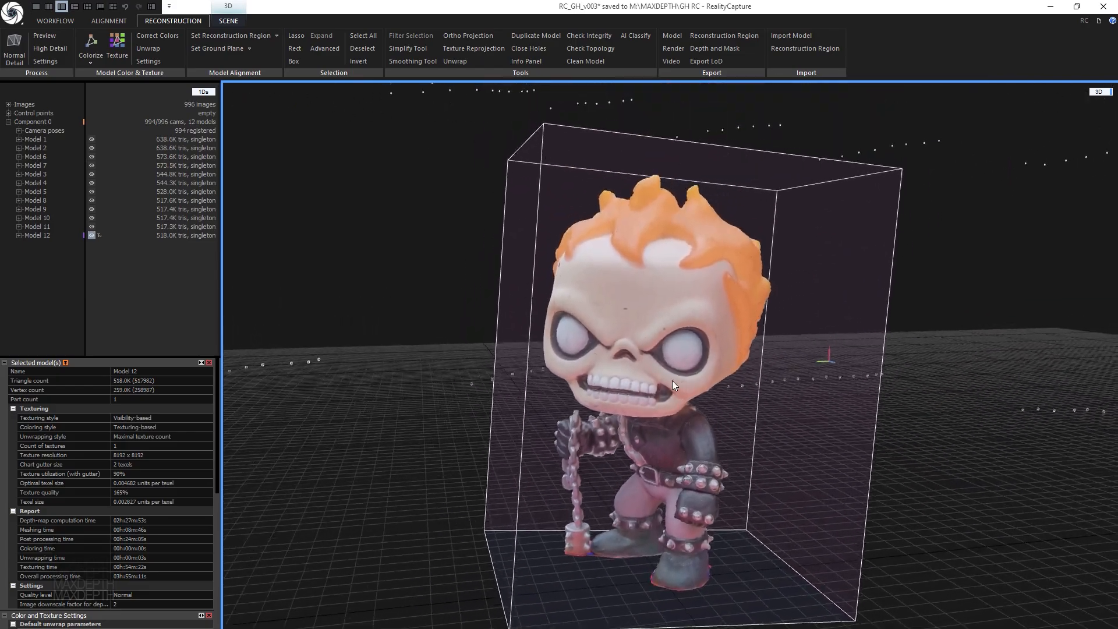
drag(672, 379, 724, 387)
scroll(706, 386, down, 5)
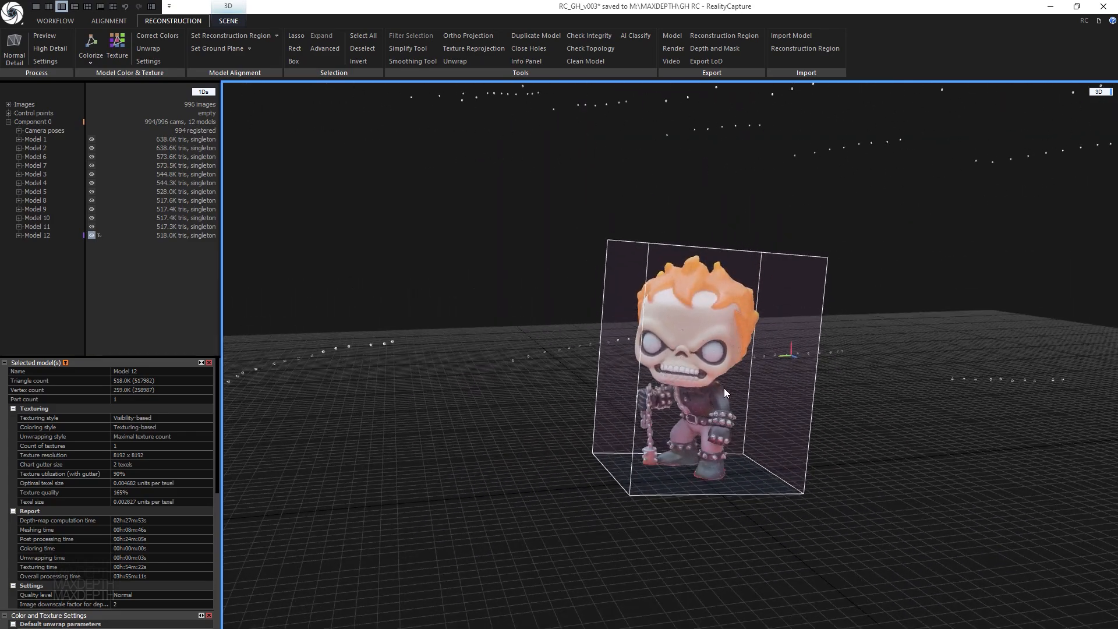
scroll(699, 373, up, 4)
scroll(640, 366, down, 8)
drag(567, 355, 379, 342)
scroll(629, 357, up, 6)
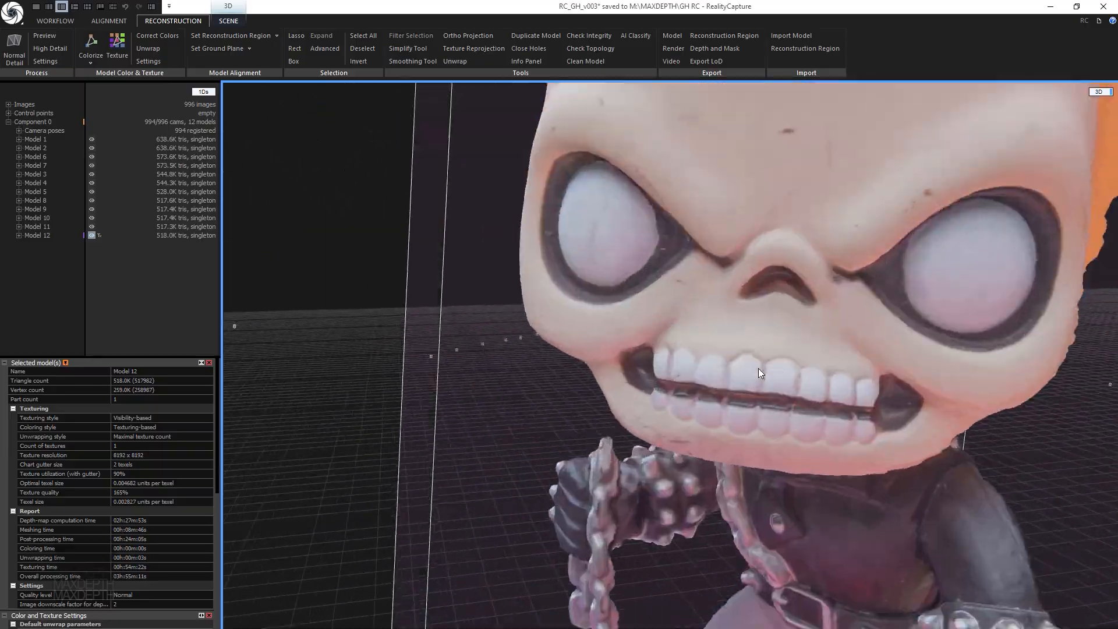
scroll(603, 363, down, 5)
drag(603, 365, 758, 369)
scroll(698, 393, up, 4)
scroll(674, 399, down, 4)
scroll(802, 374, up, 3)
scroll(808, 375, down, 6)
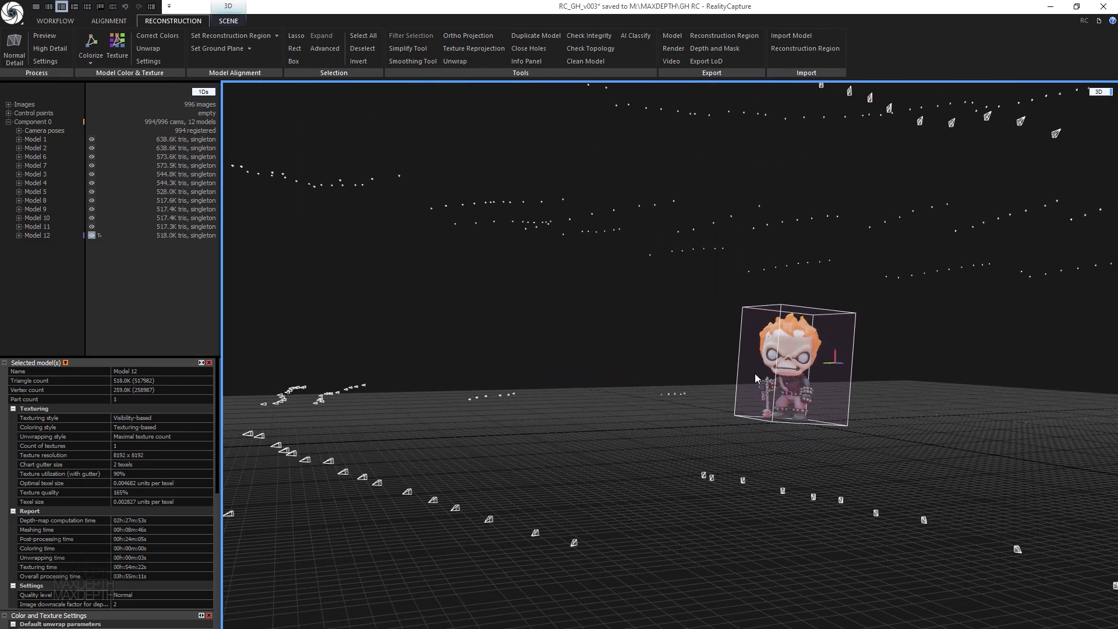
scroll(771, 378, up, 2)
scroll(783, 380, up, 5)
drag(844, 394, 812, 404)
scroll(646, 424, up, 2)
key(alt)
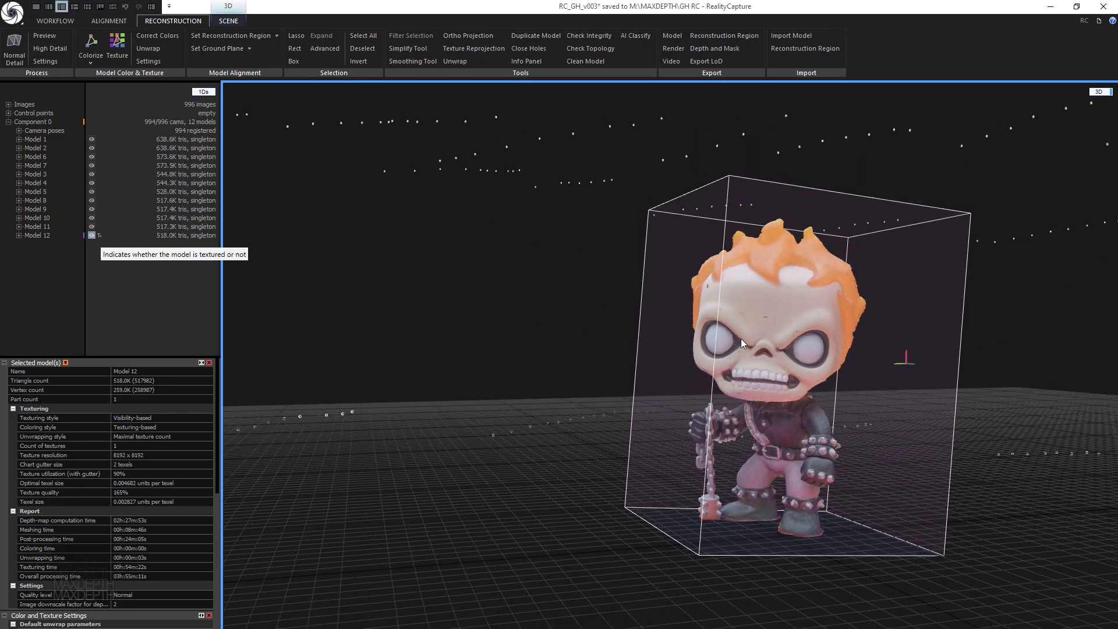
Smooth the textured model using noise removal, smoothing style All, weight 0.5 and 5 iterations
drag(740, 337, 662, 356)
scroll(708, 323, up, 5)
drag(726, 331, 799, 299)
drag(775, 361, 853, 361)
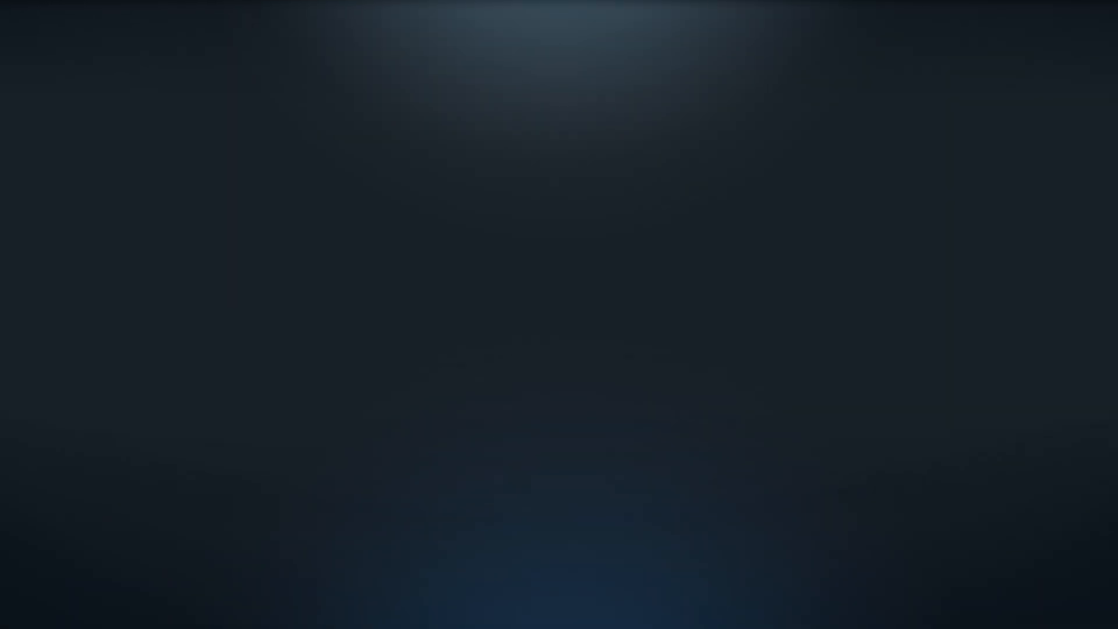
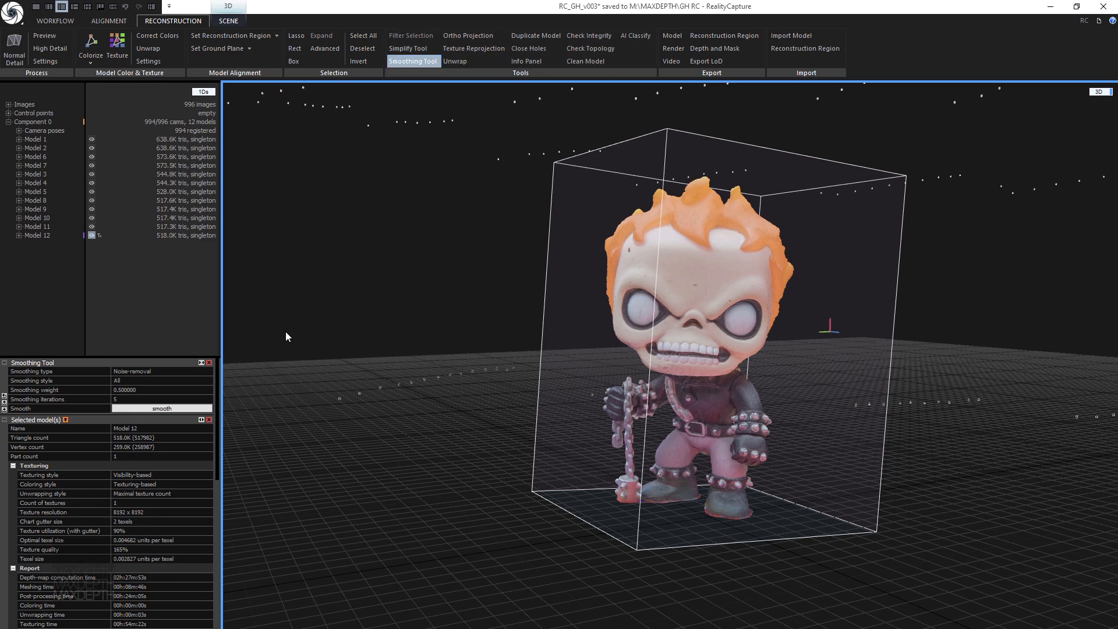
click(162, 407)
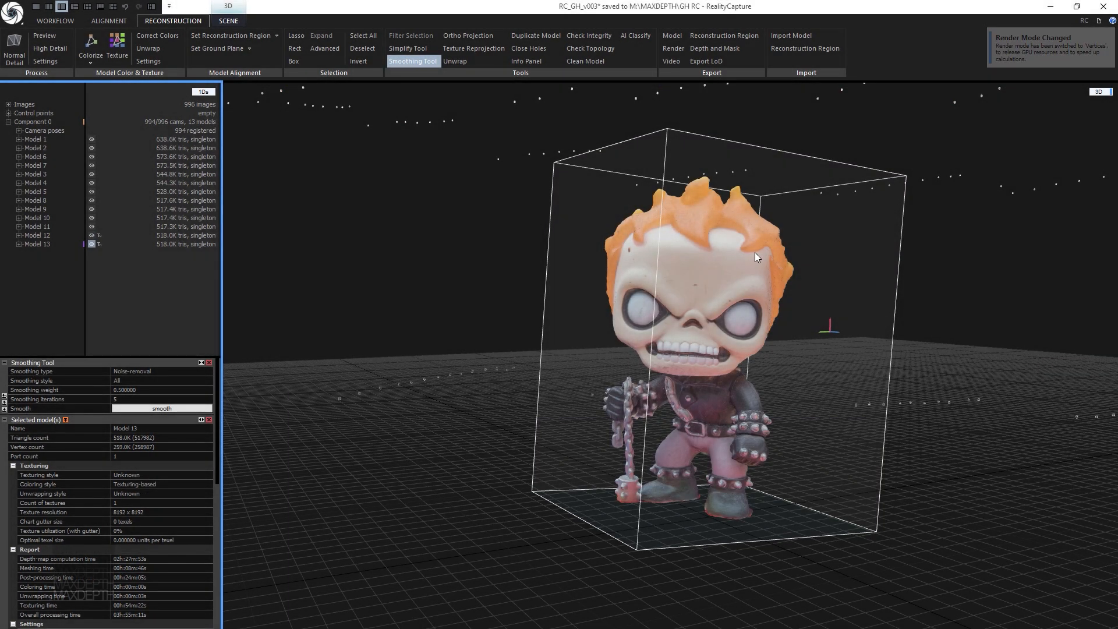
Save the smoothed model as RC_GH_v003_Model_13.obj in a new folder named exportToZB inside the obj folder
drag(841, 283, 87, 292)
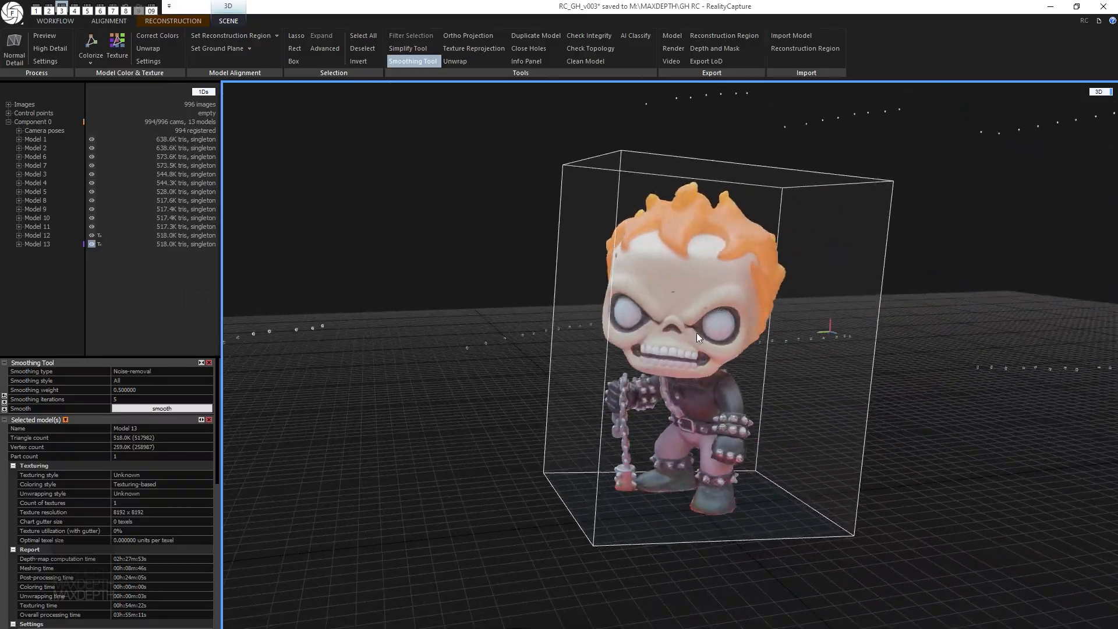
scroll(640, 325, down, 5)
drag(512, 326, 729, 381)
scroll(705, 356, up, 4)
key(alt)
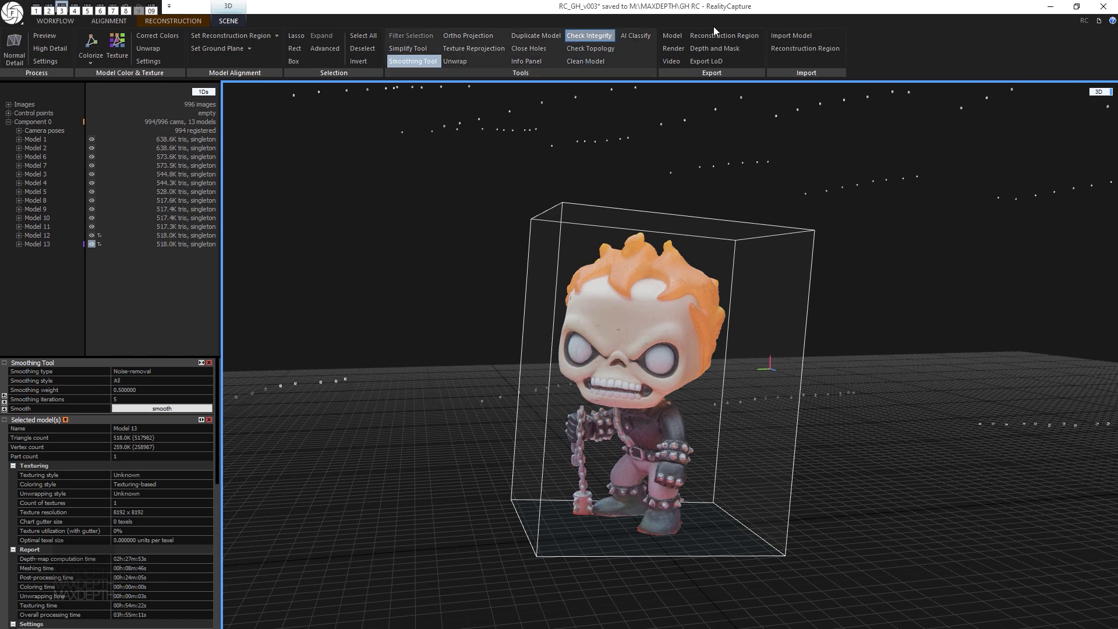
click(673, 37)
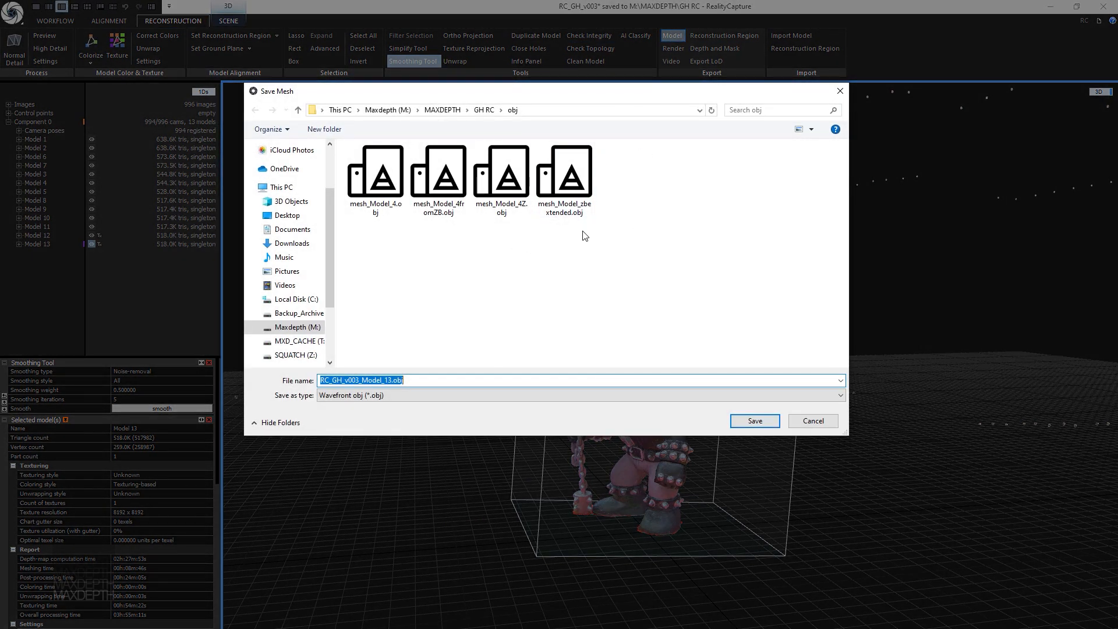
click(324, 130)
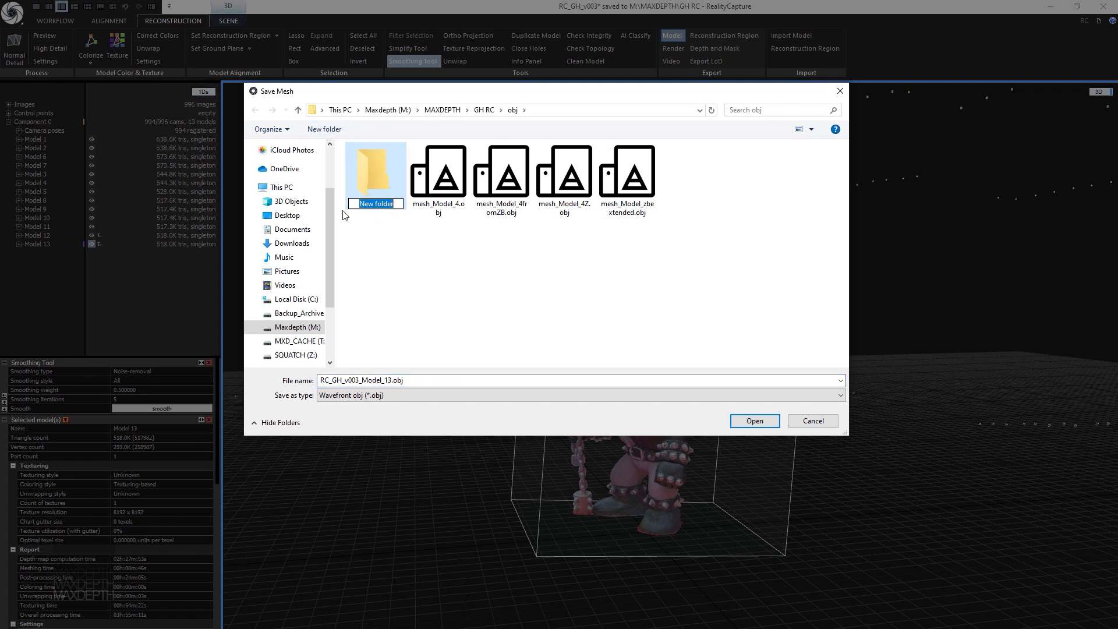
text(exportToZB)
double_click(379, 168)
click(390, 382)
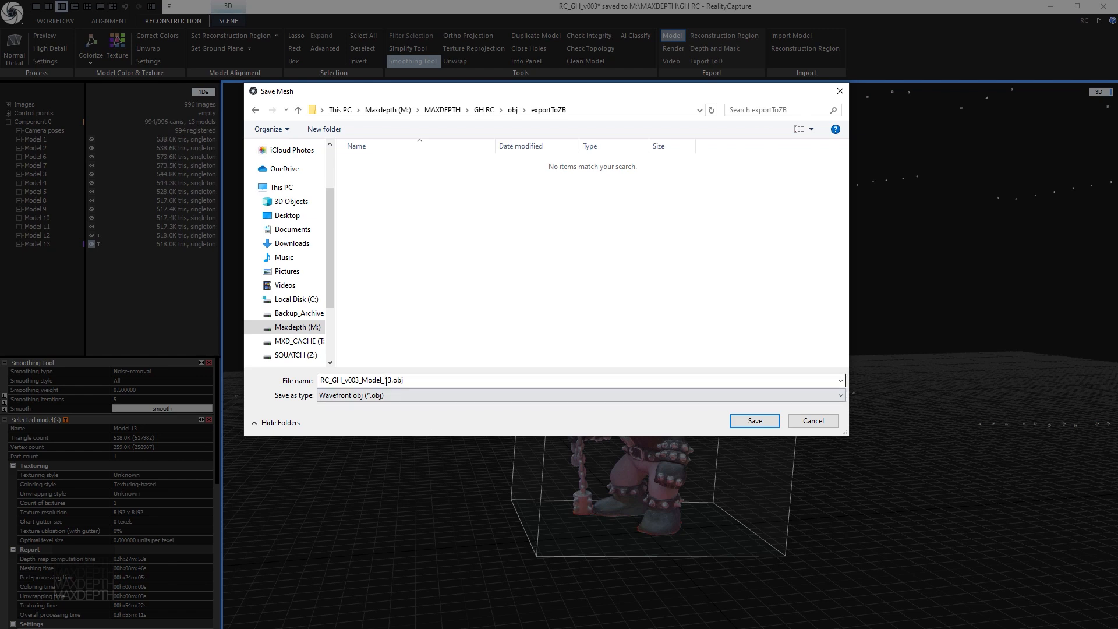
double_click(396, 381)
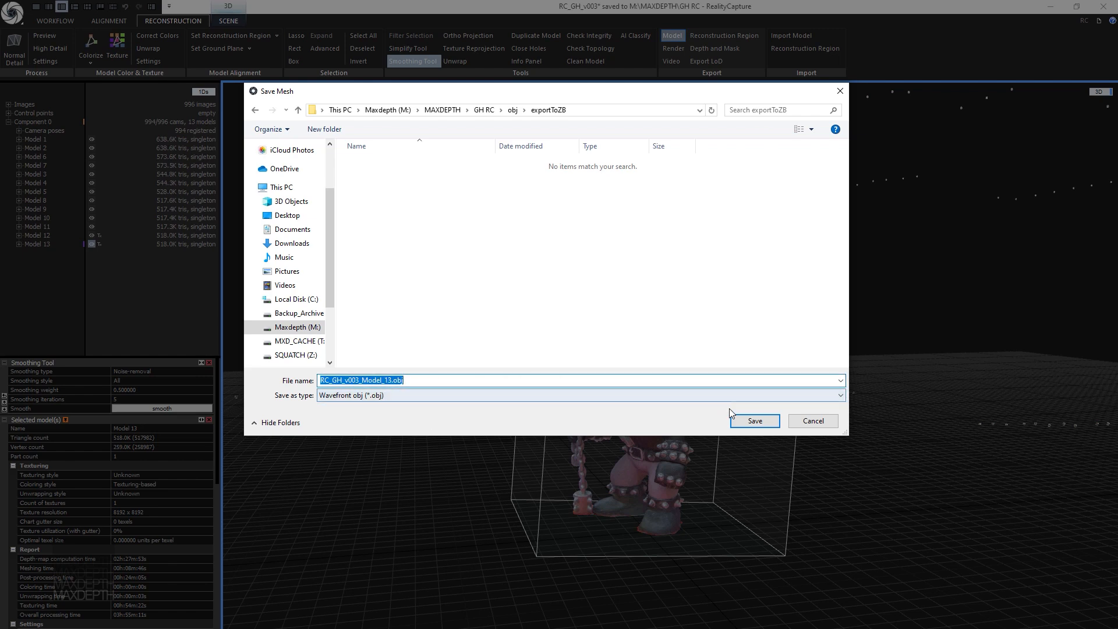
click(747, 419)
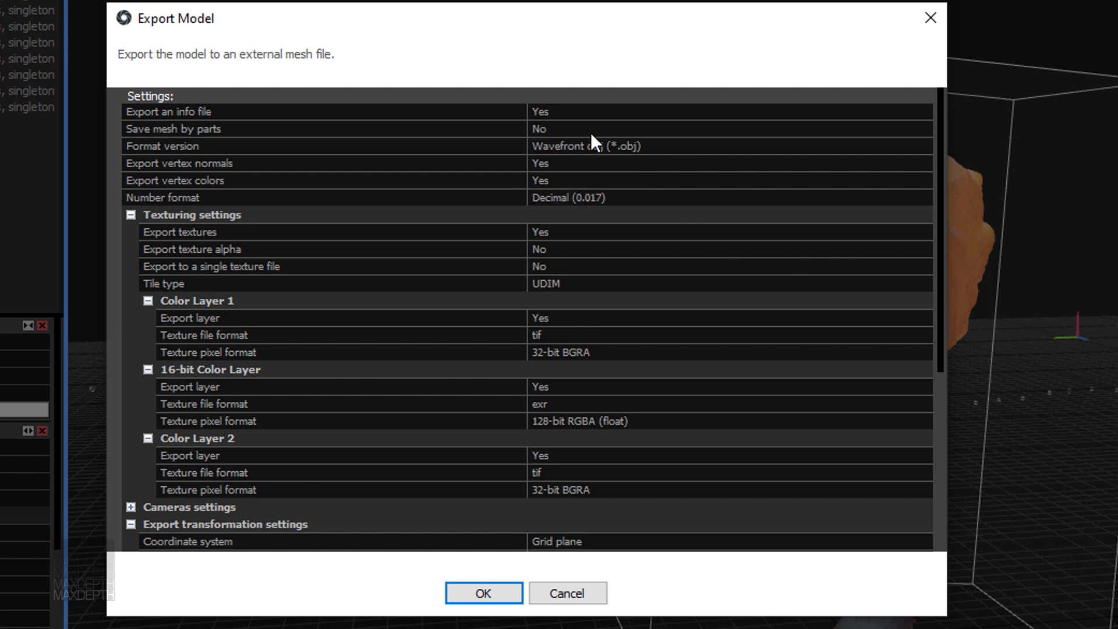
Review the Wavefront OBJ and texture export settings and choose the 3ds Max transformation preset
click(628, 146)
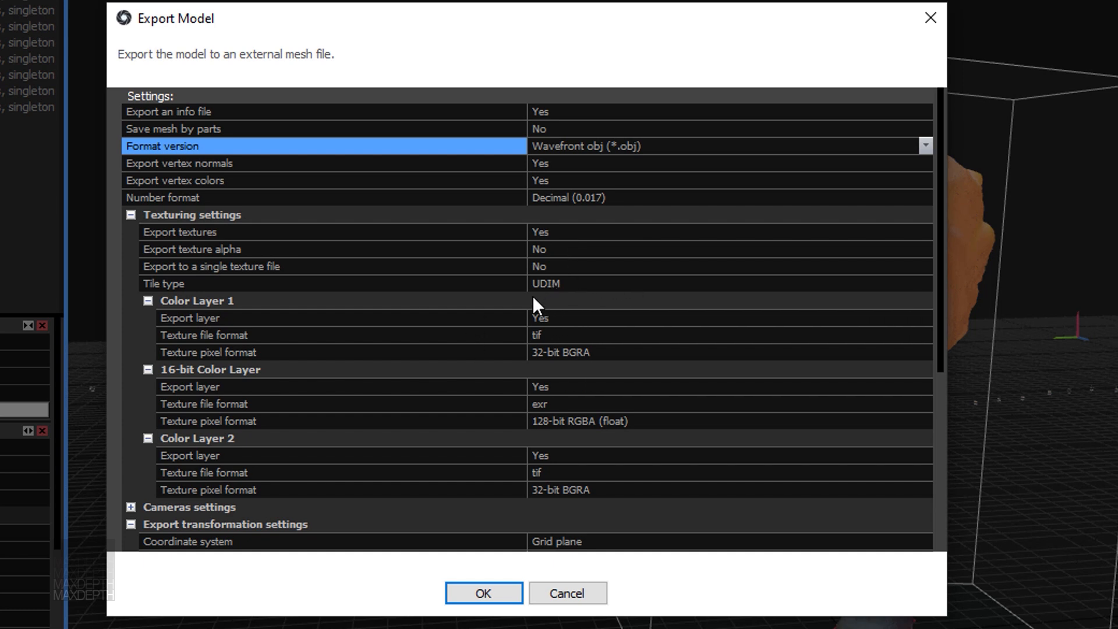
scroll(646, 321, down, 1)
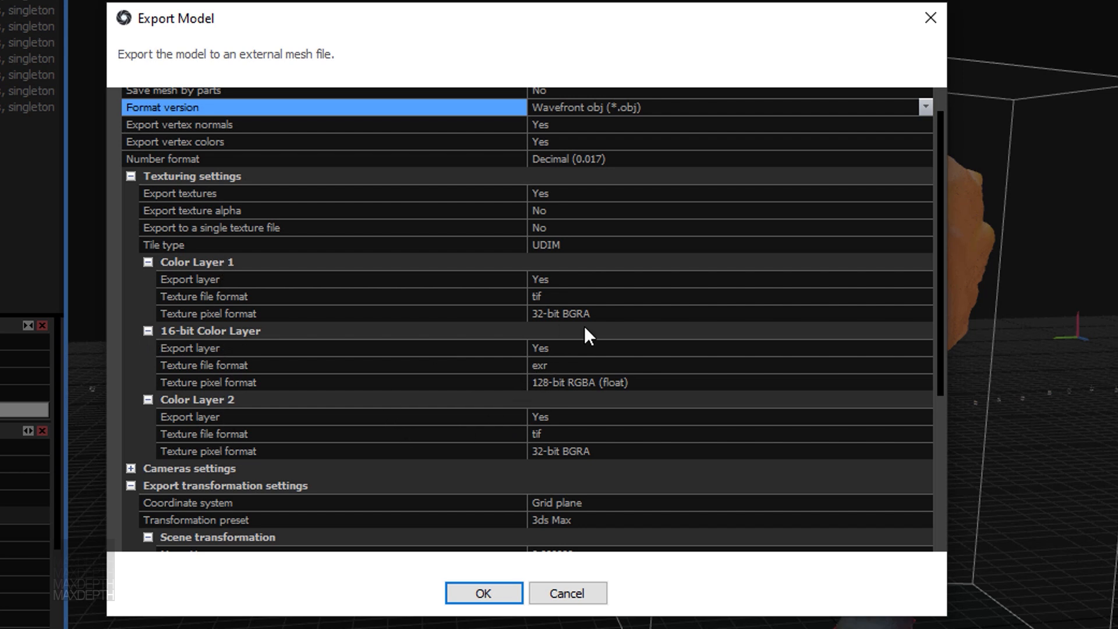
scroll(439, 425, down, 3)
scroll(333, 348, down, 2)
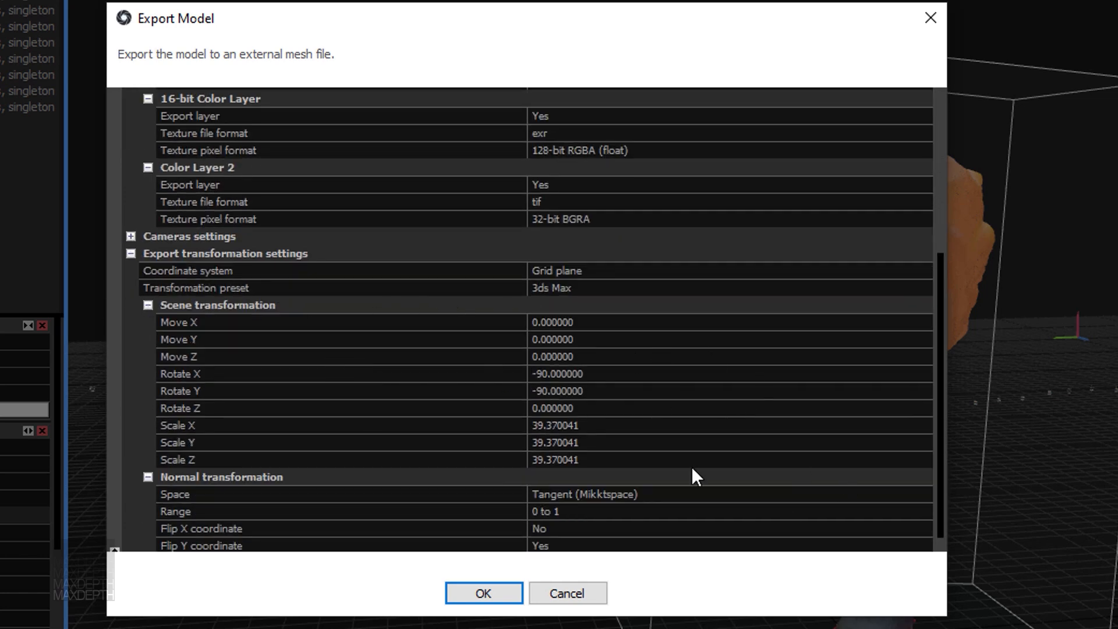
click(746, 289)
click(925, 287)
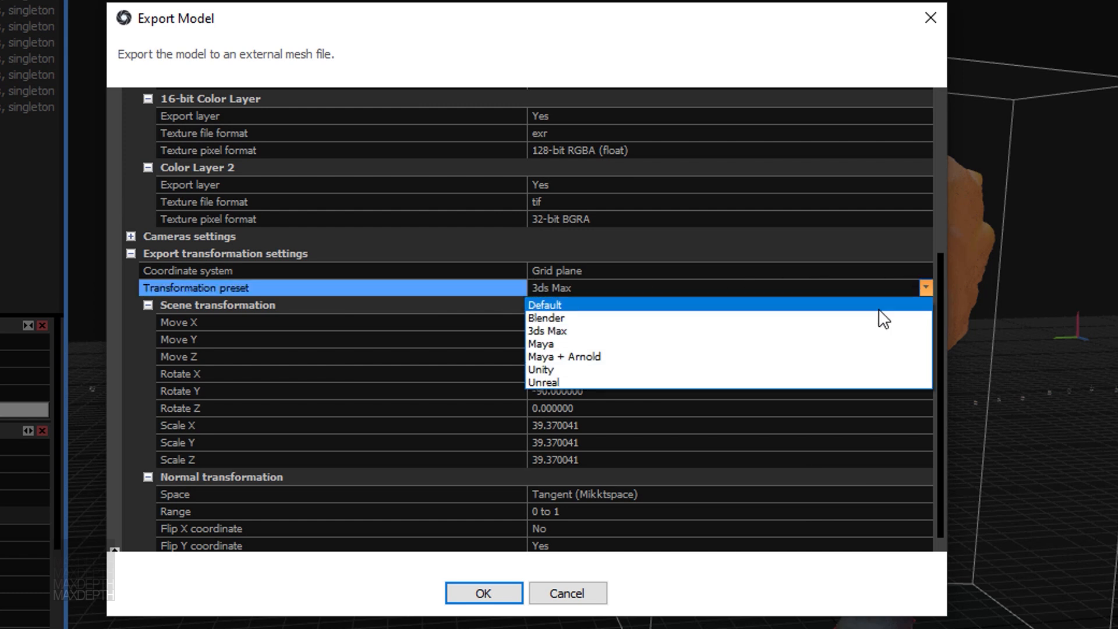
click(845, 332)
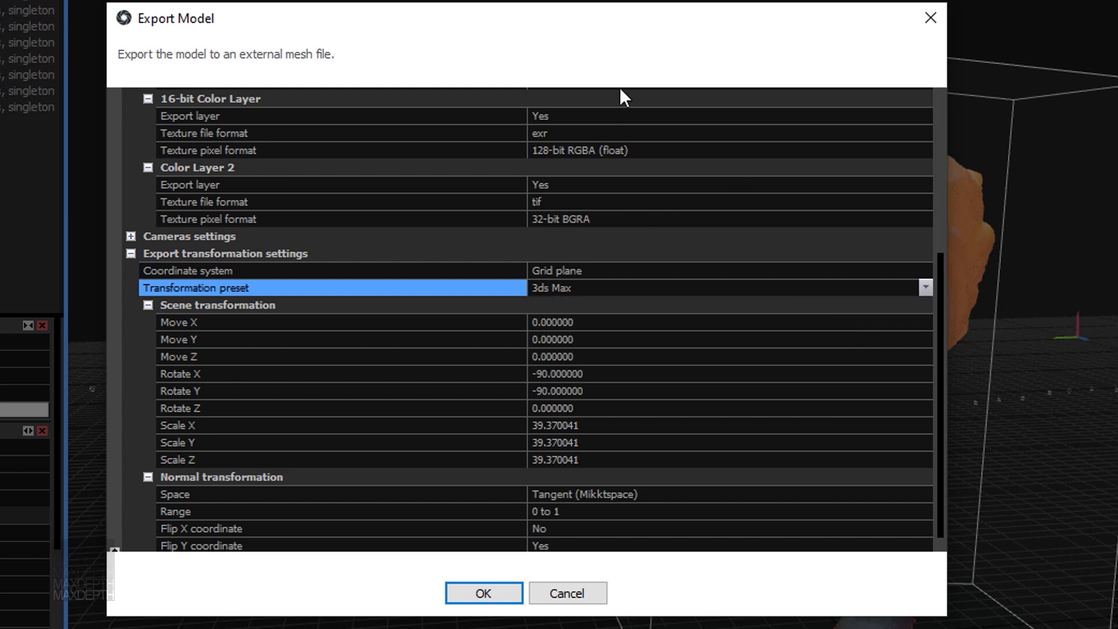
Check the scene and normal transformation settings and run the model export
drag(683, 22, 698, 2)
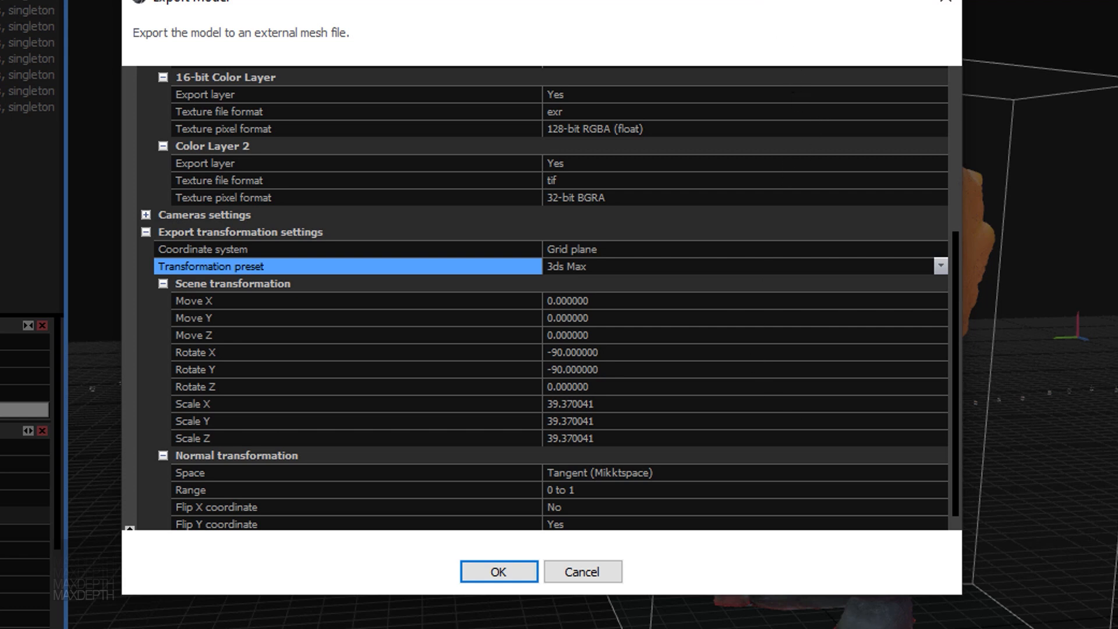
drag(654, 7, 246, 0)
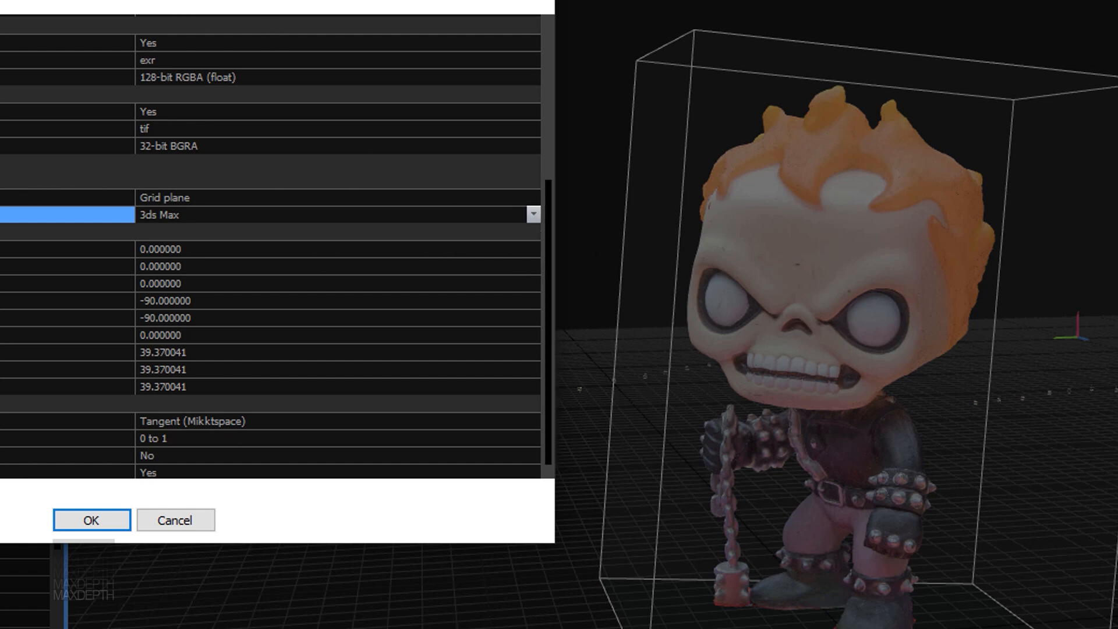
drag(150, 0, 677, 0)
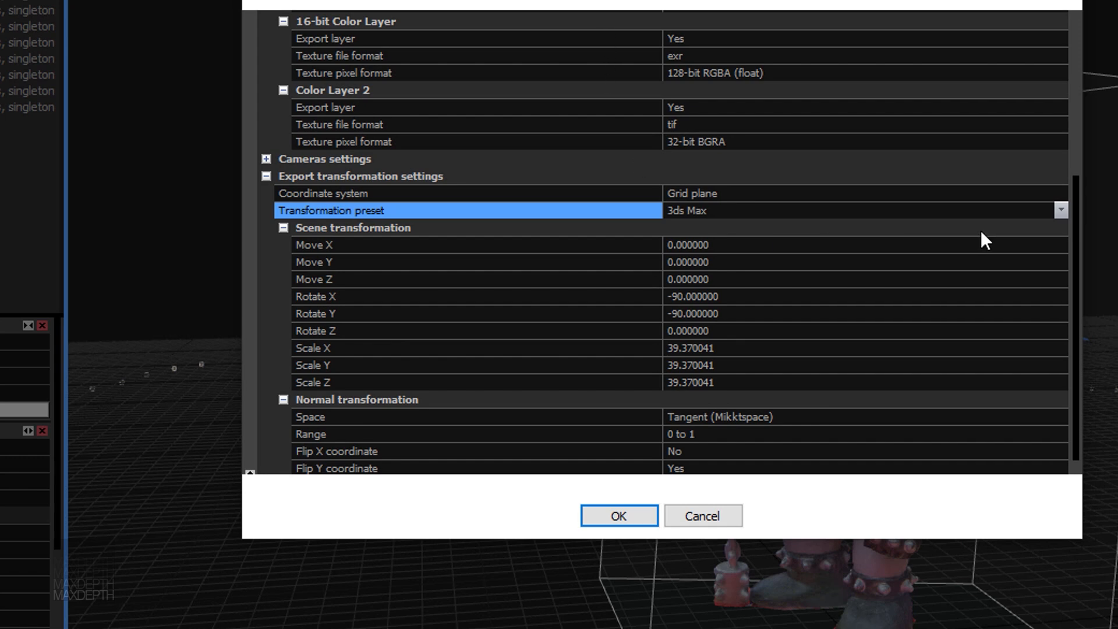
scroll(700, 314, down, 1)
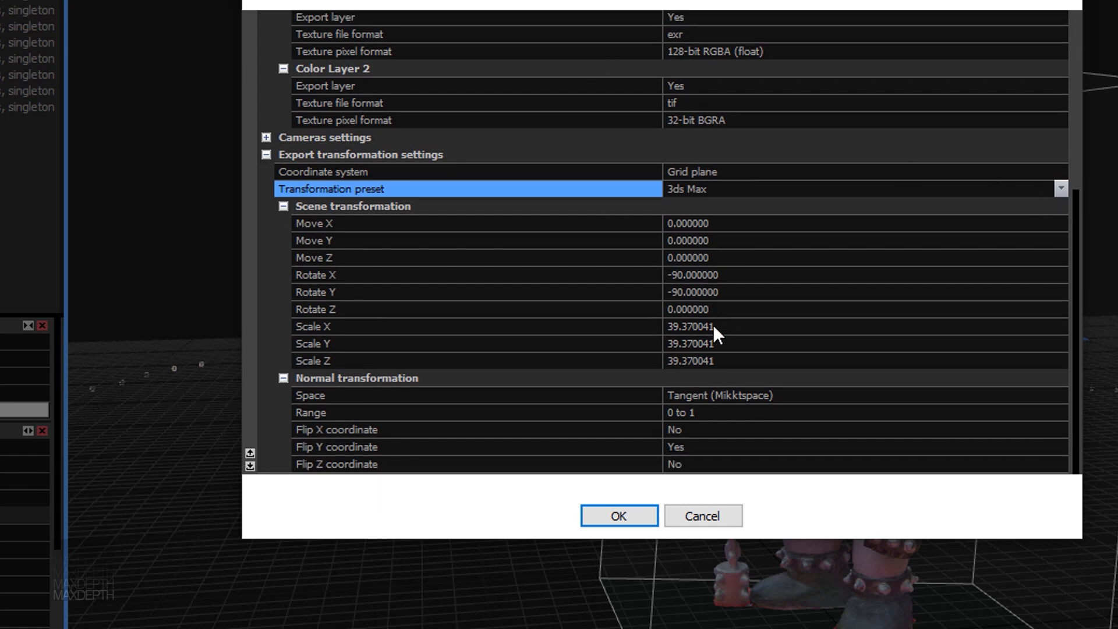
click(638, 517)
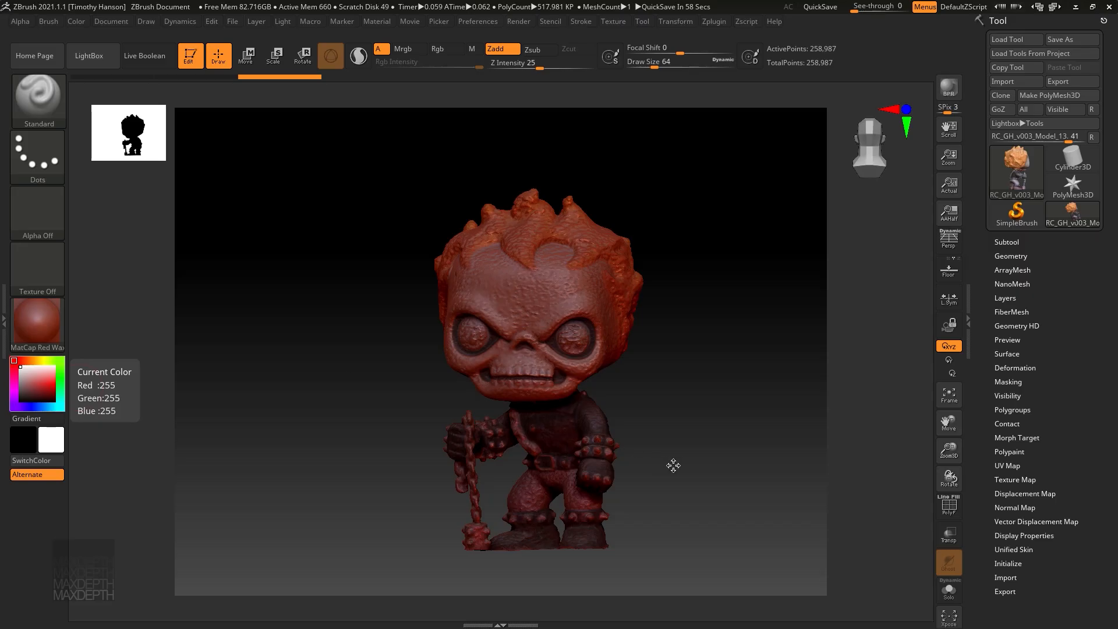
Switch to ZBrush and turn off the Colorize polypaint display on the imported figure
mouse_move(718, 378)
mouse_down()
mouse_move(668, 381)
mouse_move(806, 380)
mouse_move(718, 379)
mouse_move(734, 382)
mouse_up()
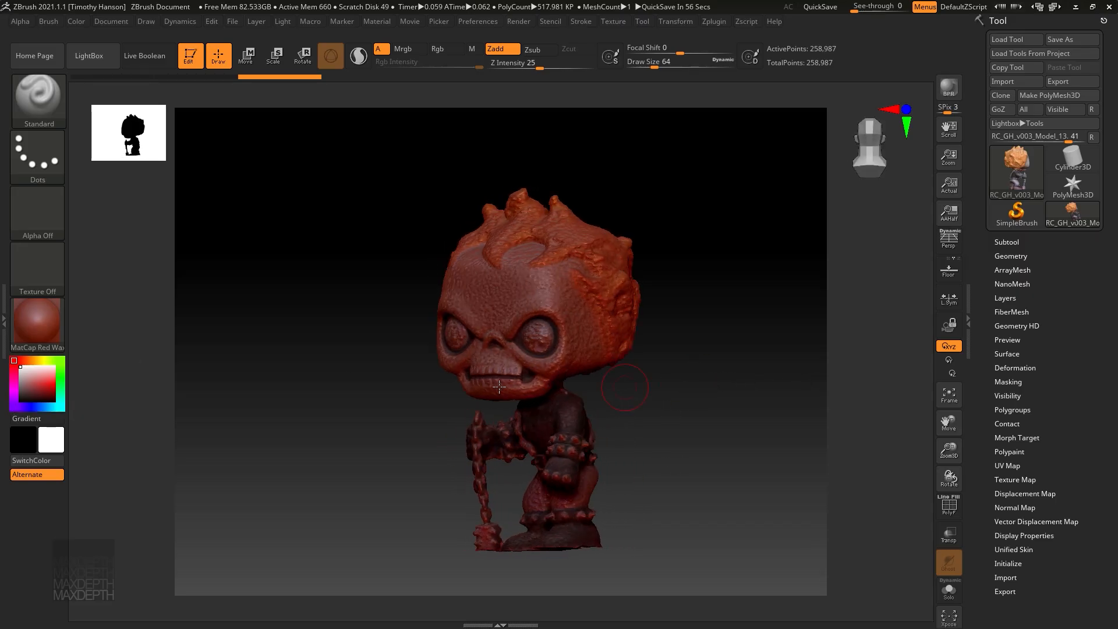
click(1011, 451)
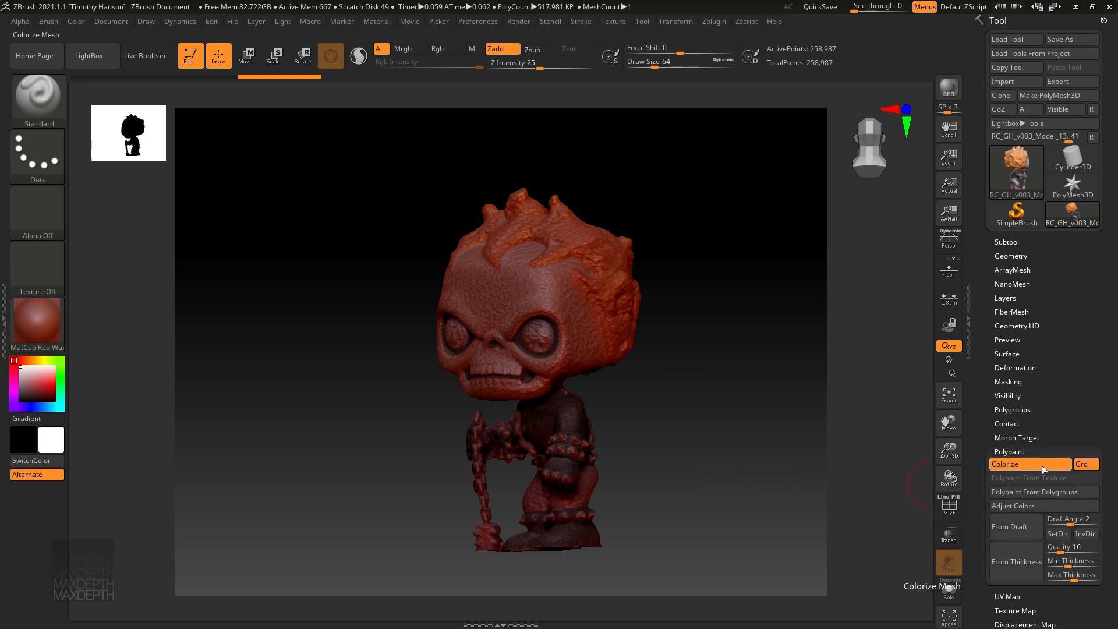
click(1035, 464)
drag(699, 407, 369, 374)
drag(654, 382, 417, 387)
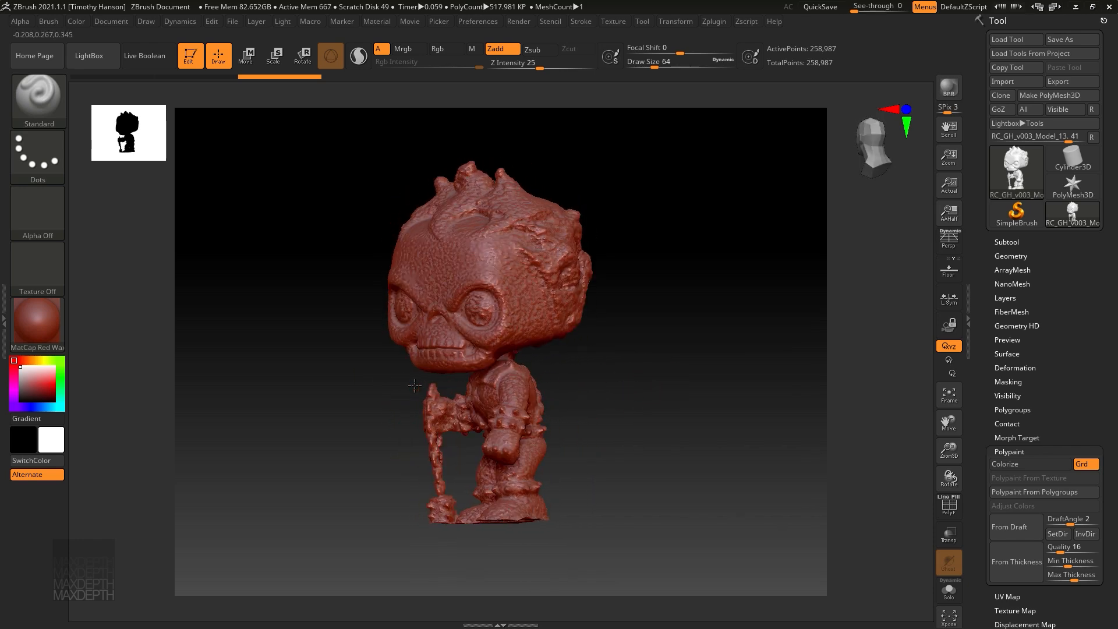
Smooth the bumpy scan surface across the figure's forehead with the Smooth brush
drag(637, 376, 711, 370)
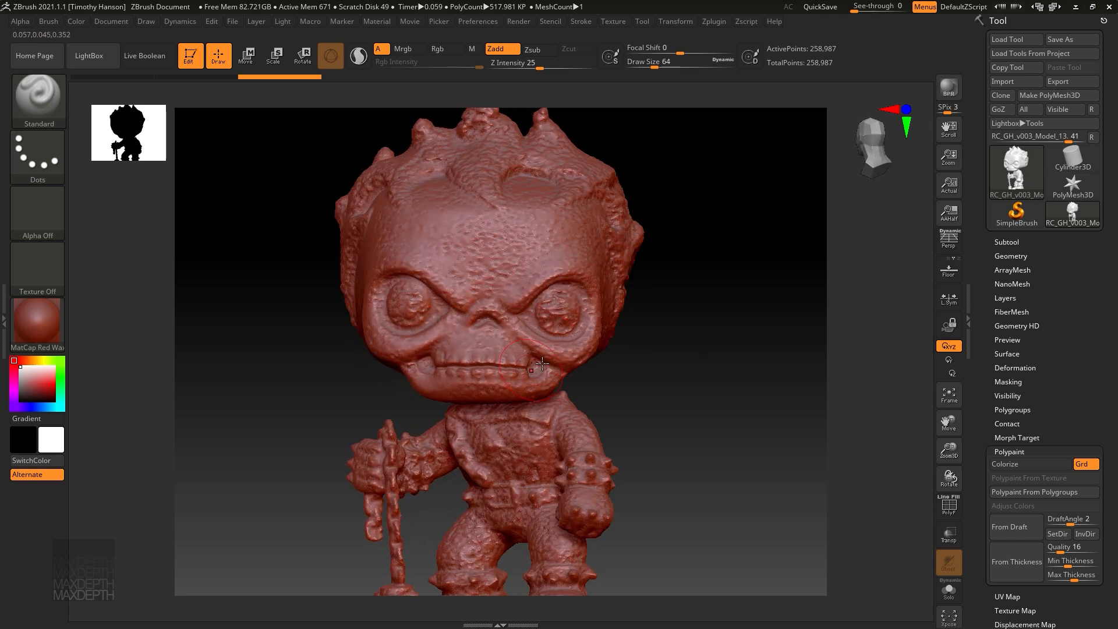
mouse_move(611, 376)
mouse_down()
mouse_move(637, 365)
mouse_move(601, 369)
mouse_move(706, 394)
mouse_move(670, 396)
mouse_up()
mouse_move(514, 251)
shift+mouse_down()
mouse_move(532, 220)
mouse_move(525, 226)
mouse_move(554, 230)
shift+mouse_up()
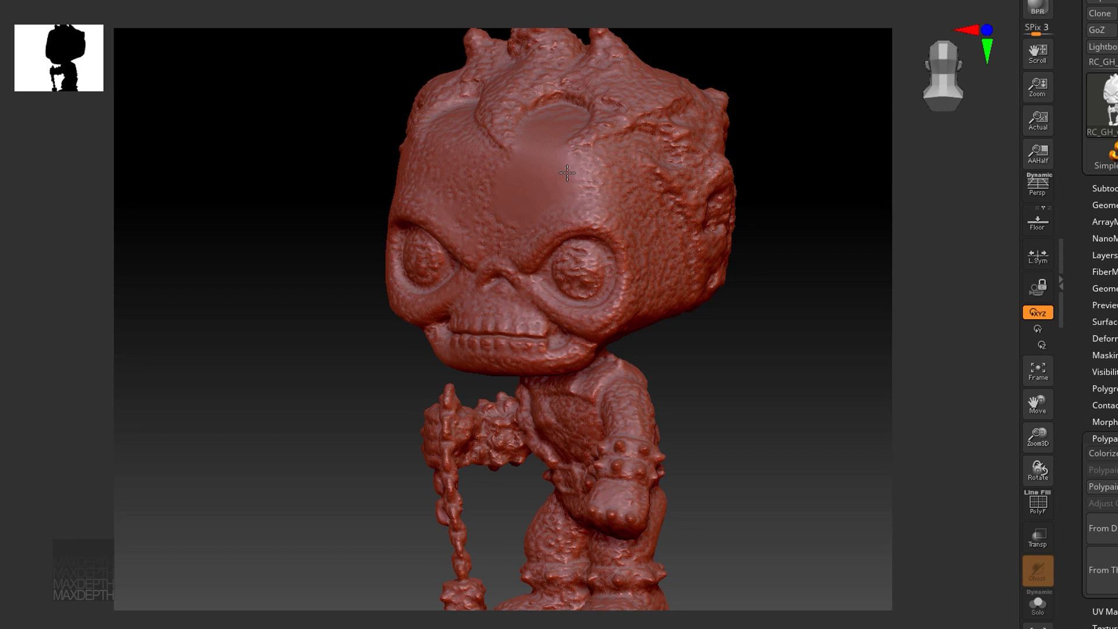
mouse_move(566, 173)
shift+mouse_down()
mouse_move(643, 154)
mouse_move(574, 200)
mouse_move(623, 192)
mouse_move(616, 183)
mouse_move(643, 266)
mouse_move(603, 194)
mouse_move(664, 262)
mouse_move(669, 252)
mouse_move(660, 251)
mouse_move(636, 320)
mouse_move(643, 227)
mouse_move(669, 277)
mouse_move(627, 217)
mouse_move(631, 261)
mouse_move(582, 204)
mouse_move(567, 239)
mouse_move(524, 245)
mouse_move(521, 219)
mouse_move(475, 223)
mouse_move(479, 210)
shift+mouse_up()
mouse_move(479, 210)
shift+mouse_down()
mouse_move(465, 208)
mouse_move(486, 206)
mouse_move(461, 148)
shift+mouse_up()
mouse_move(503, 190)
shift+mouse_down()
mouse_move(477, 168)
mouse_move(427, 165)
mouse_move(459, 181)
mouse_move(439, 163)
mouse_move(436, 181)
shift+mouse_up()
Smooth the rest of the skull, including the eyes, cheeks and jaw, with the Smooth brush
mouse_move(714, 373)
mouse_down()
mouse_move(753, 369)
mouse_move(663, 307)
mouse_move(710, 333)
mouse_up()
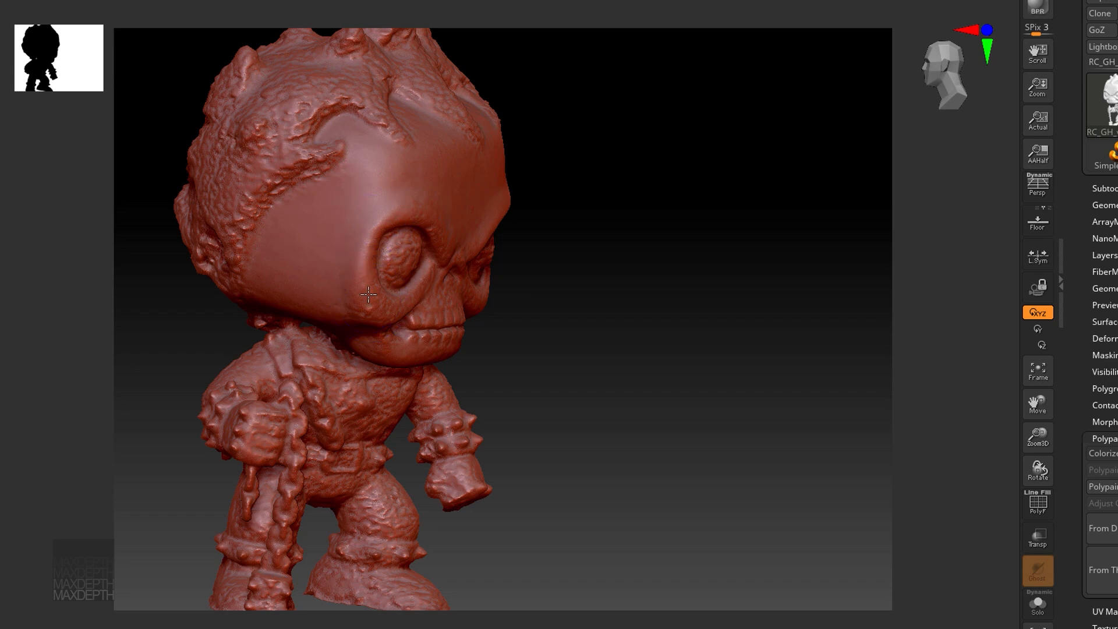
drag(554, 255, 763, 297)
mouse_move(458, 277)
shift+mouse_down()
mouse_move(438, 294)
mouse_move(443, 285)
mouse_move(418, 271)
mouse_move(454, 328)
mouse_move(528, 332)
mouse_move(540, 281)
shift+mouse_up()
mouse_move(646, 284)
shift+mouse_down()
mouse_move(588, 326)
mouse_move(634, 314)
mouse_move(545, 370)
mouse_move(582, 407)
mouse_move(734, 250)
mouse_move(756, 361)
mouse_move(725, 352)
mouse_move(745, 373)
mouse_move(707, 386)
mouse_move(778, 352)
mouse_move(694, 396)
mouse_move(617, 372)
mouse_move(731, 442)
mouse_move(600, 476)
shift+mouse_up()
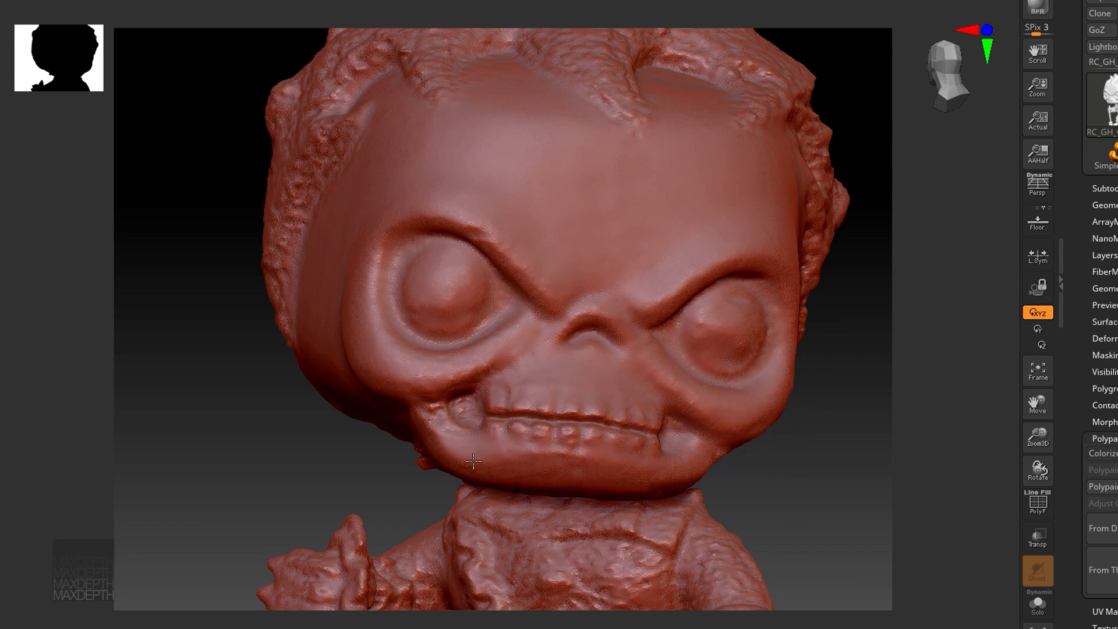
Turn the Colorize polypaint display back on and select the DamStandard brush
drag(820, 464, 759, 439)
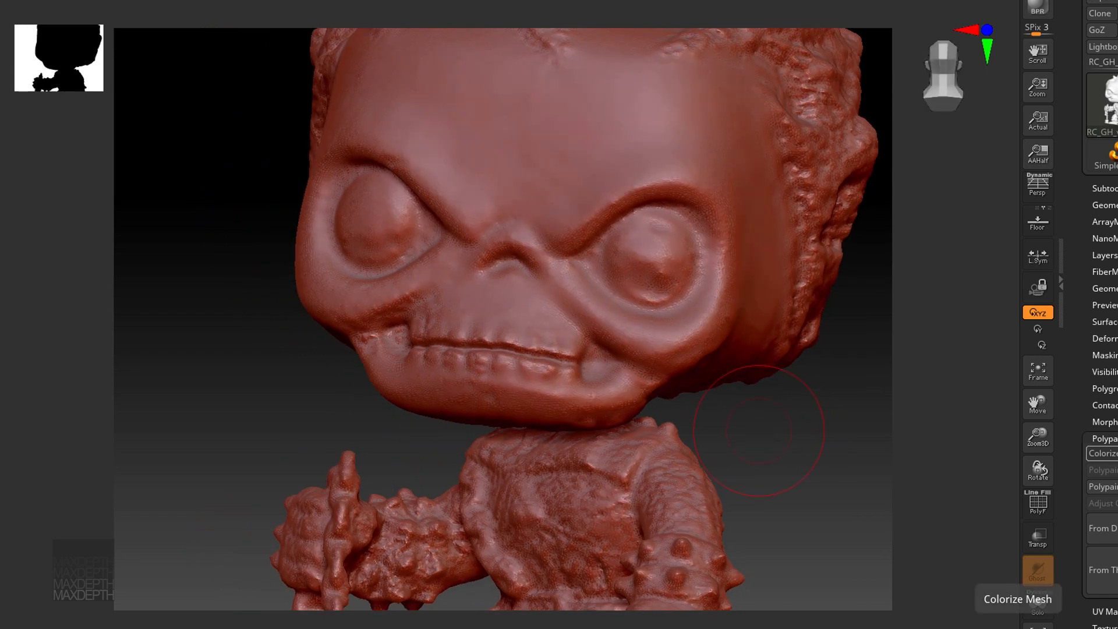
click(1112, 457)
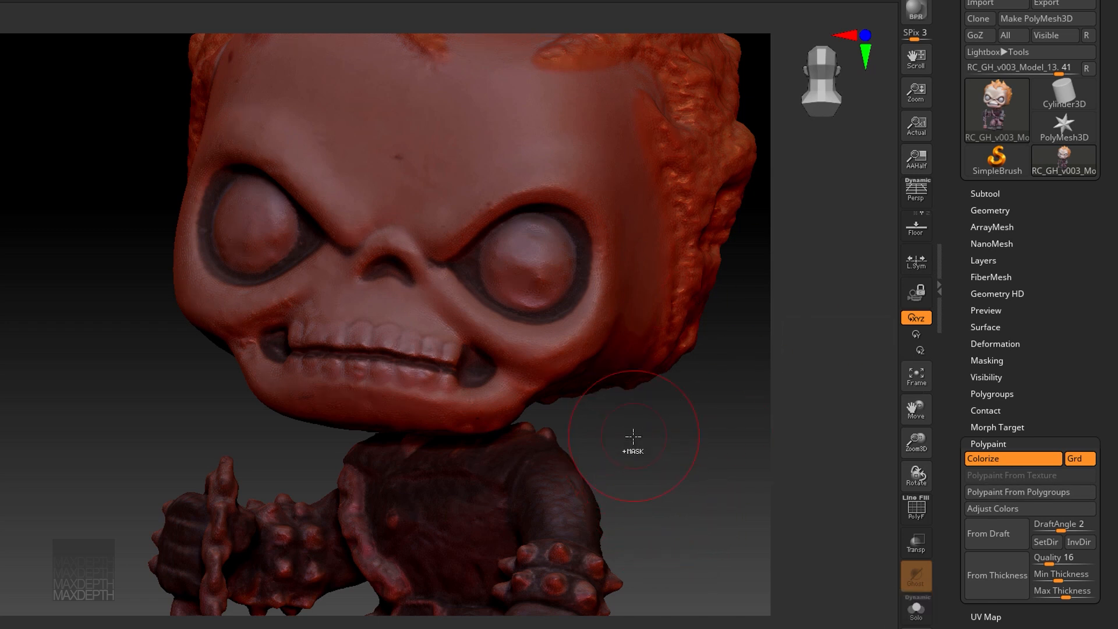
mouse_move(651, 444)
mouse_down()
mouse_move(576, 429)
mouse_move(589, 443)
mouse_up()
key(b)
key(d)
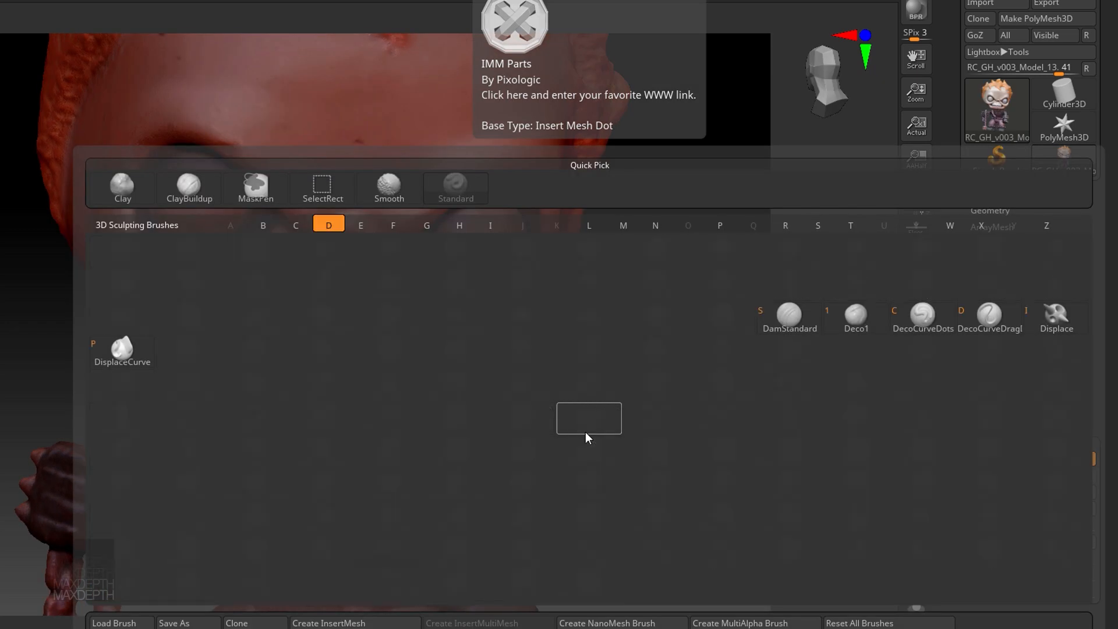
key(s)
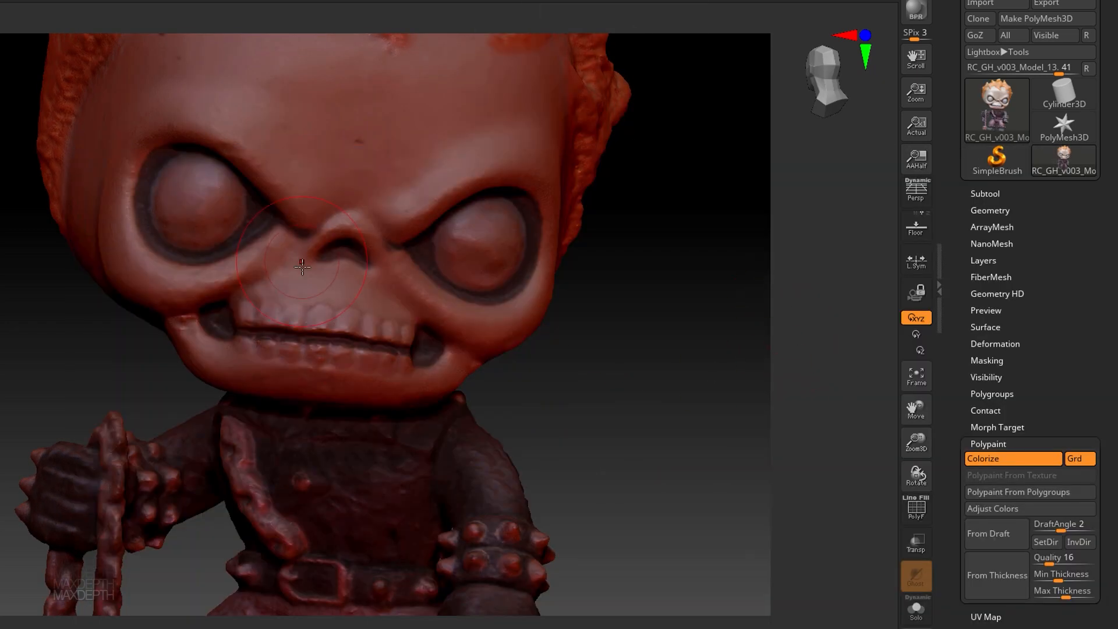
Carve the grooves between the figure's teeth with DamStandard at draw size 6
key(s)
drag(379, 329, 359, 333)
alt+drag(533, 389, 646, 394)
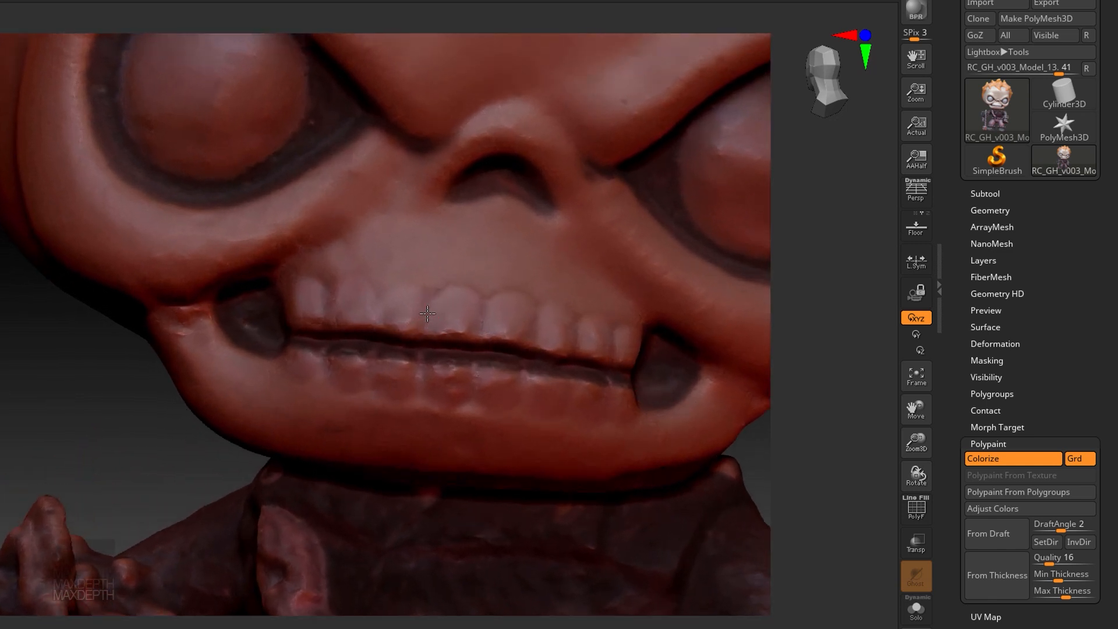
drag(429, 293, 423, 342)
drag(381, 297, 379, 333)
click(582, 328)
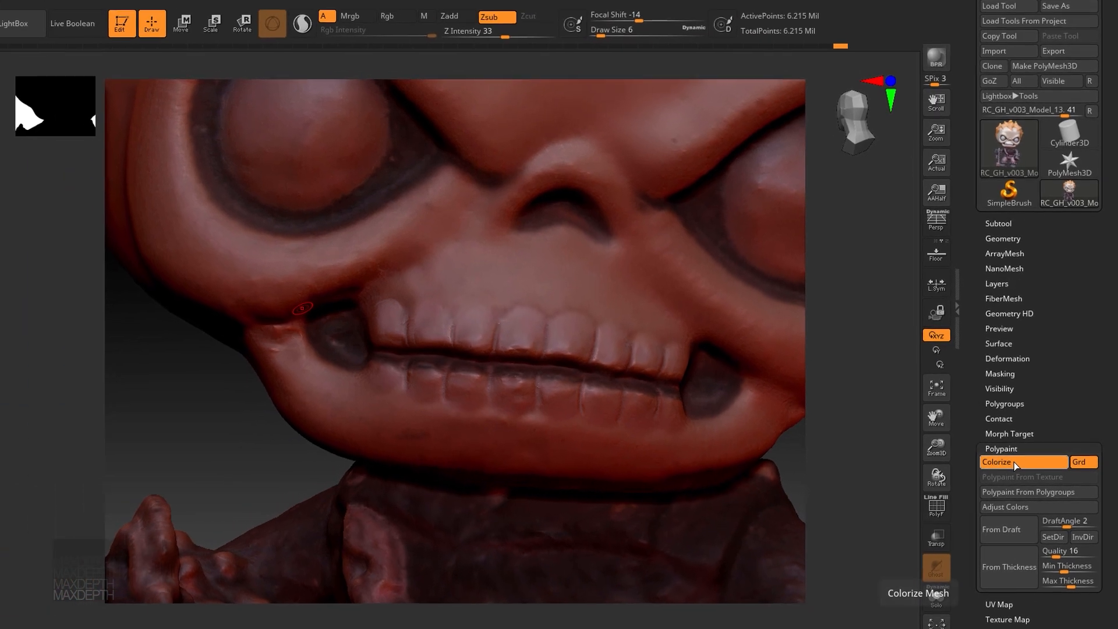
Turn off the Colorize polypaint display and select the sPolish brush
click(999, 458)
mouse_move(838, 371)
alt+mouse_down()
mouse_move(731, 362)
mouse_move(676, 402)
alt+mouse_up()
drag(796, 482, 786, 451)
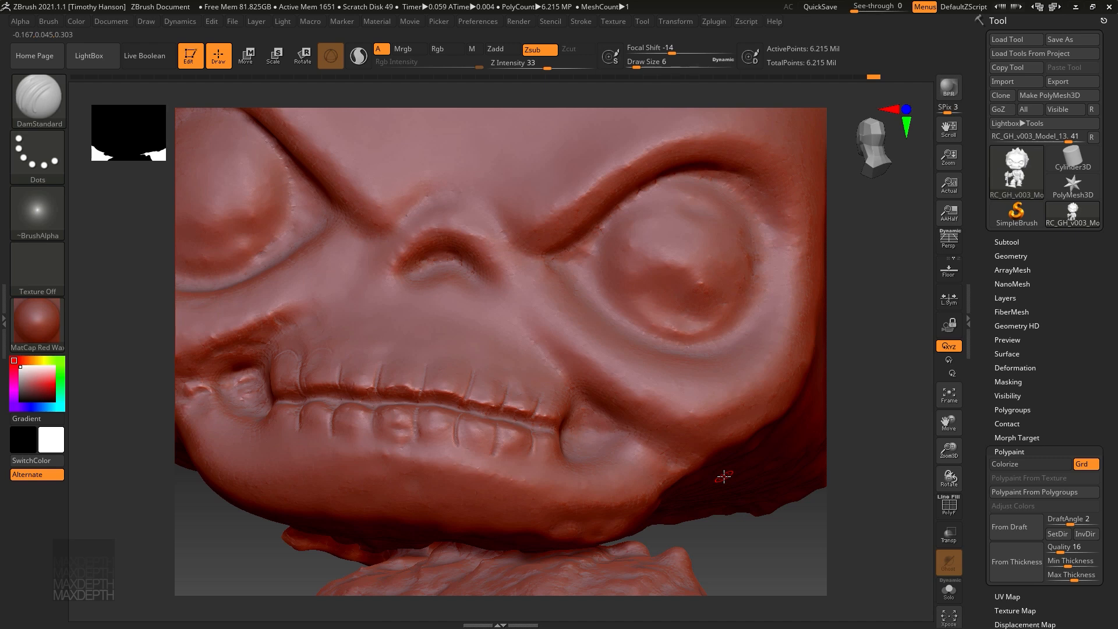
key(b)
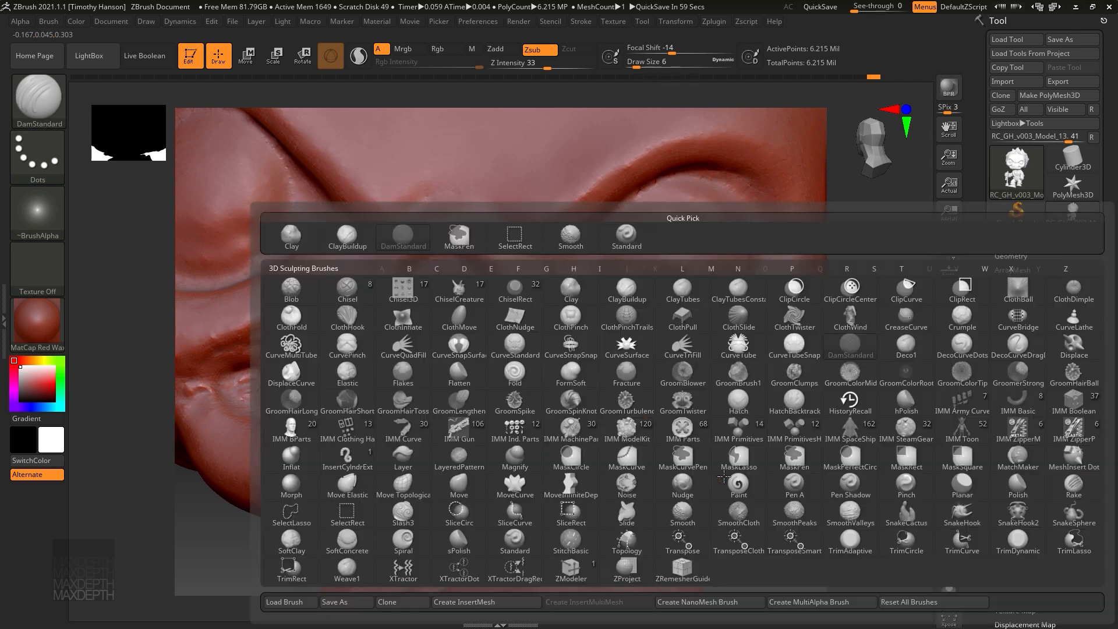
click(455, 550)
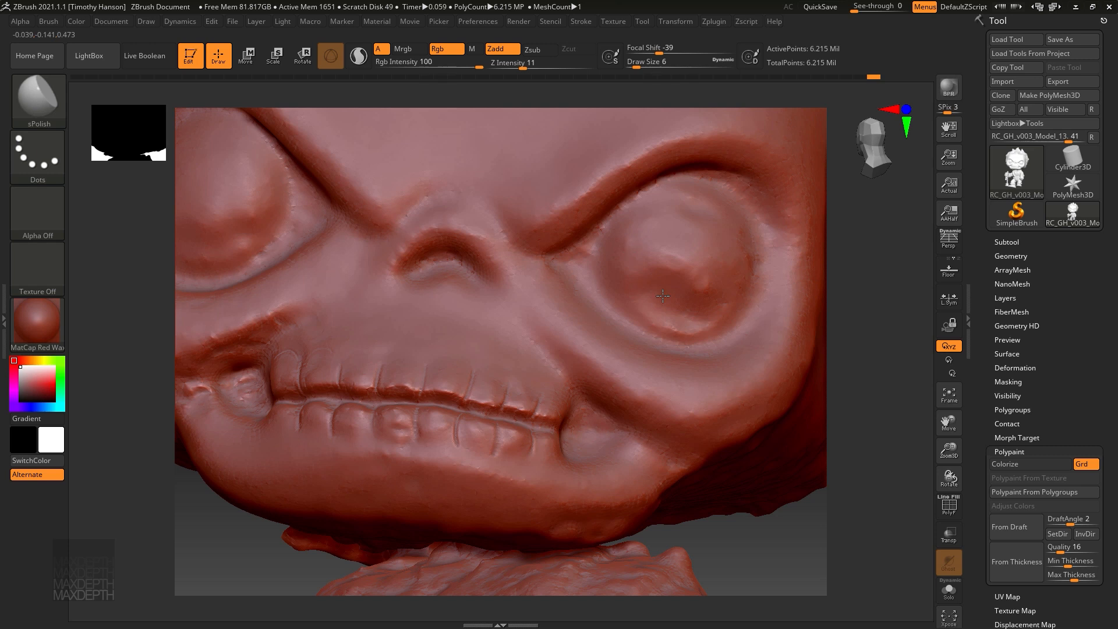
Polish and smooth the surface of the figure's left eyeball and its lower rim at draw size 16
key(s)
drag(678, 298, 680, 301)
key(shift)
drag(664, 271, 691, 274)
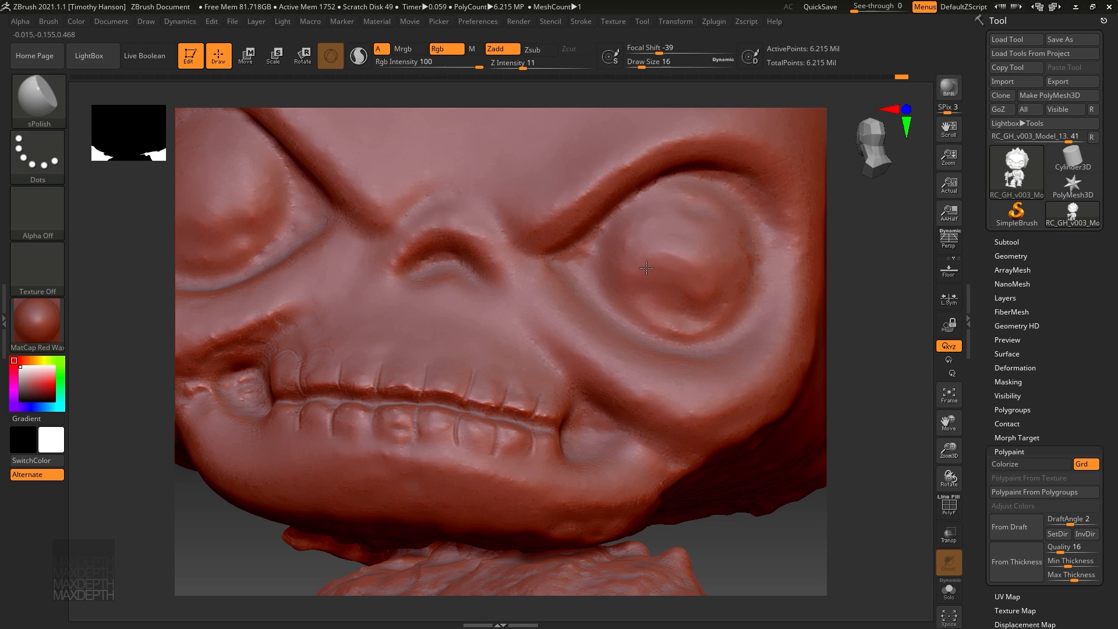
key(ctrl+z)
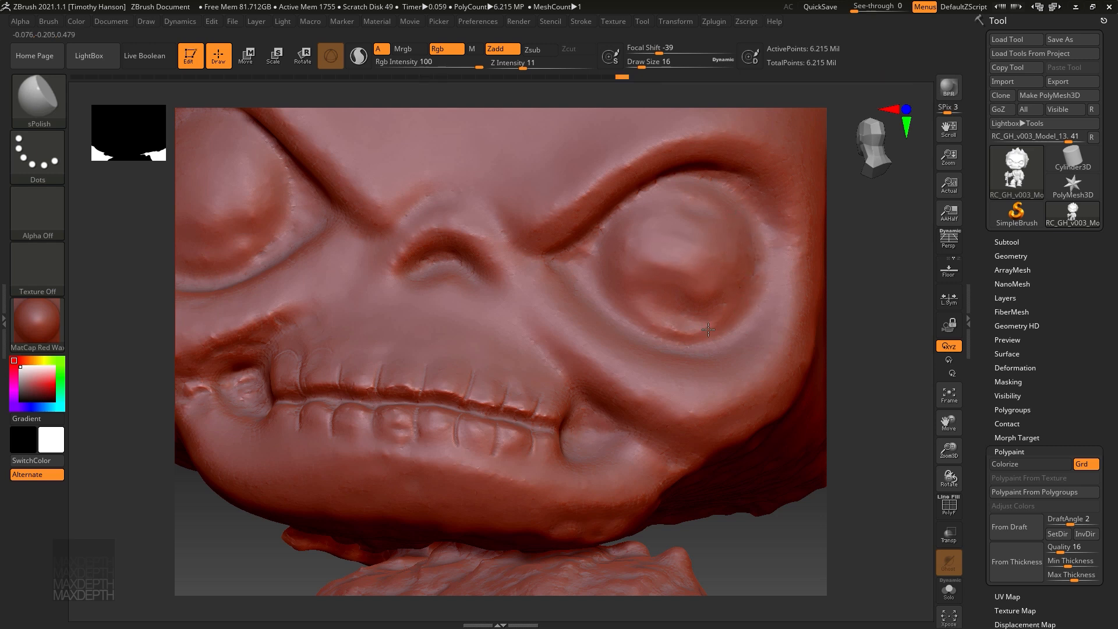
shift+drag(635, 314, 709, 348)
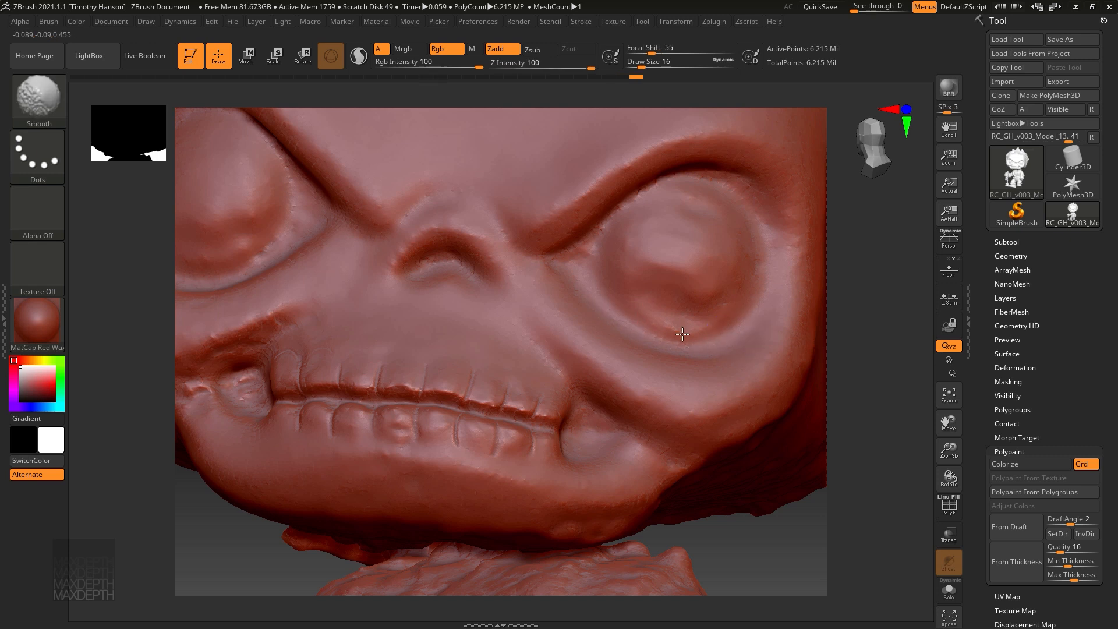
key(shift)
shift+drag(703, 340, 725, 335)
Drop the mesh two subdivision levels and smooth around the left eye socket, brow and cheek
key(shift+d)
key(shift+d)
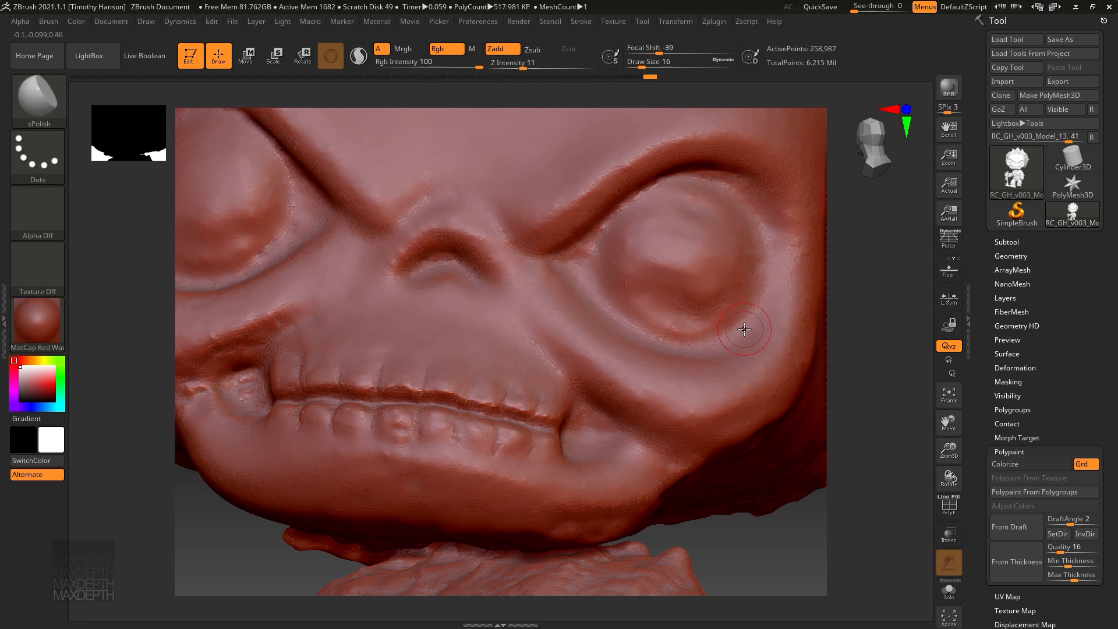
mouse_move(589, 256)
shift+mouse_down()
mouse_move(670, 182)
mouse_move(591, 246)
mouse_move(746, 211)
mouse_move(758, 233)
mouse_move(748, 320)
mouse_move(780, 237)
shift+mouse_up()
mouse_move(780, 238)
shift+mouse_down()
mouse_move(771, 288)
mouse_move(793, 212)
shift+mouse_up()
mouse_move(769, 309)
shift+mouse_down()
mouse_move(637, 378)
mouse_move(670, 409)
shift+mouse_up()
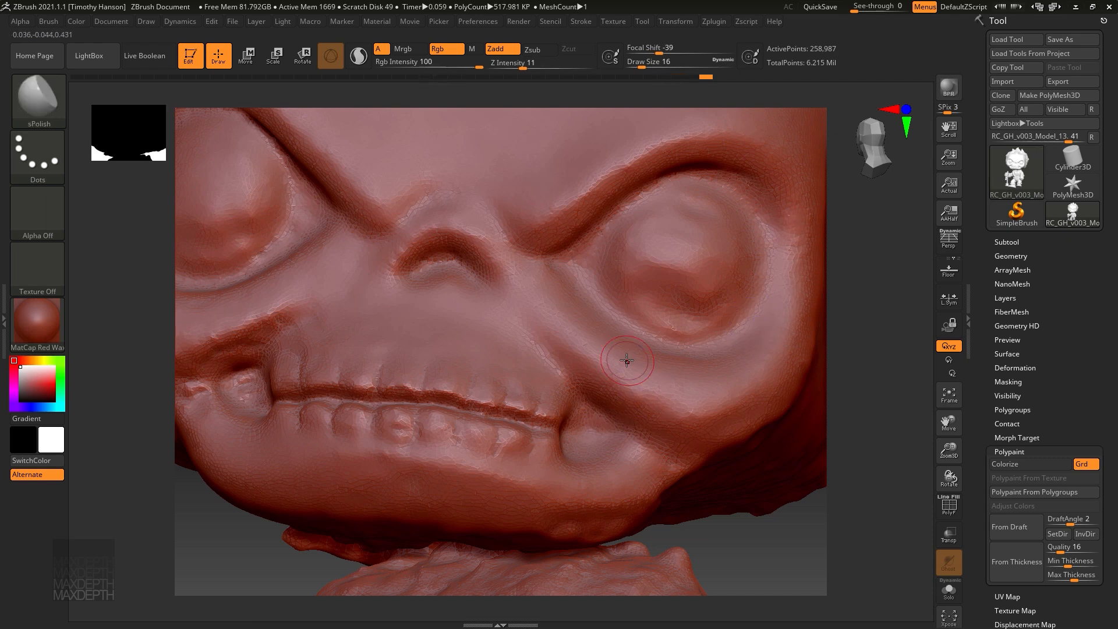
Smooth the figure's torso and back surfaces with the Smooth brush at draw size 39
alt+drag(762, 552, 611, 548)
alt+drag(749, 481, 719, 431)
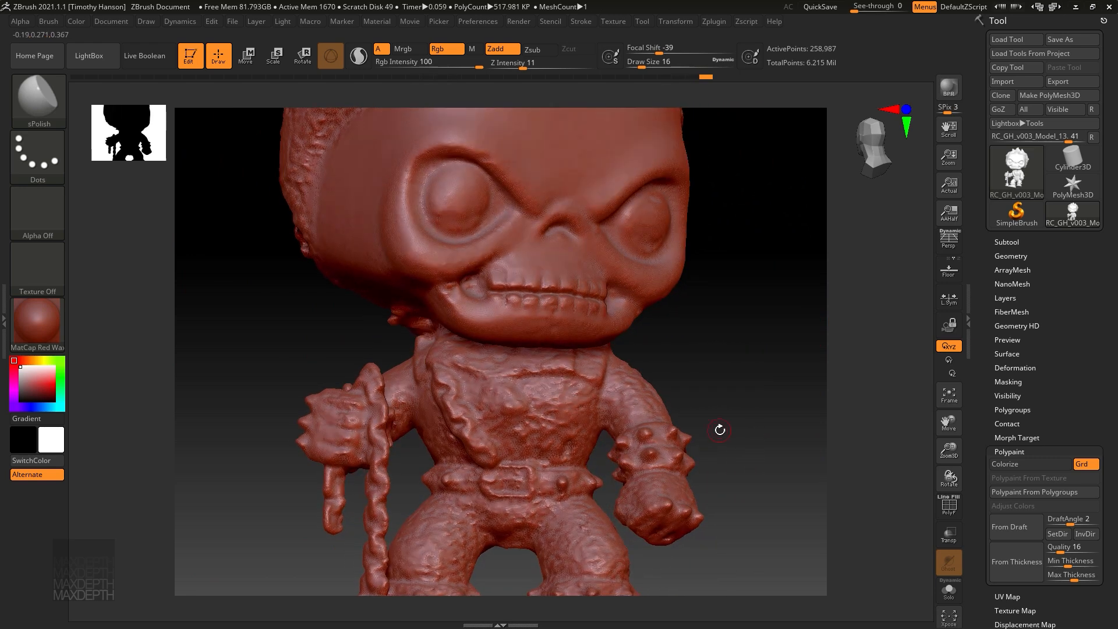
key(shift)
shift+drag(548, 399, 541, 369)
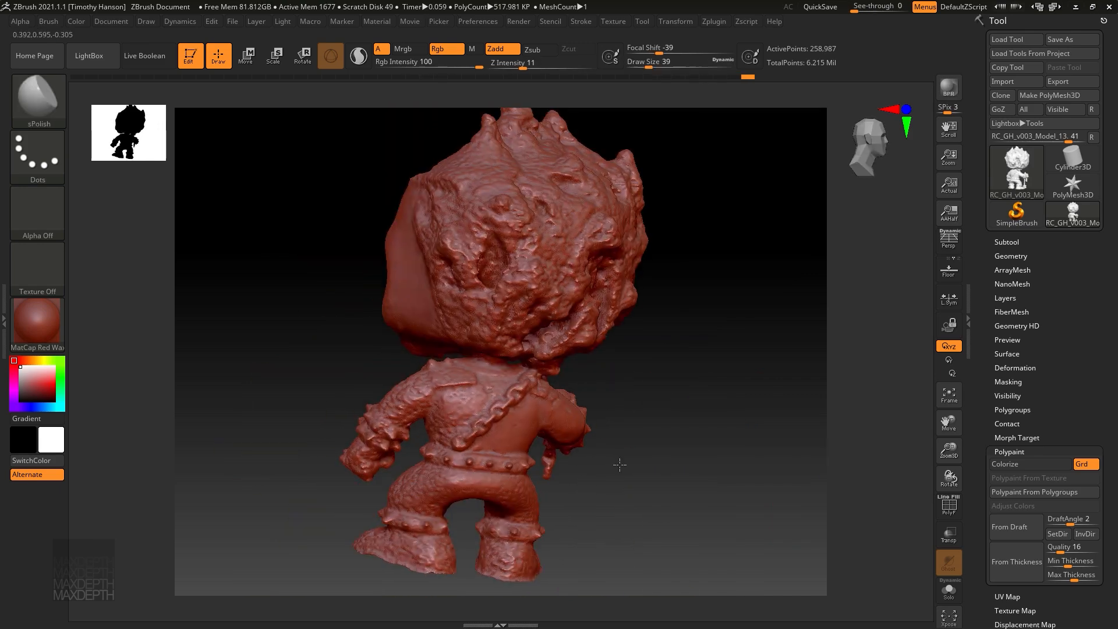
mouse_move(620, 464)
alt+mouse_down()
mouse_move(634, 512)
mouse_move(727, 494)
mouse_move(669, 489)
mouse_move(651, 465)
alt+mouse_up()
mouse_move(640, 419)
mouse_down()
mouse_move(727, 373)
mouse_move(582, 443)
mouse_up()
drag(669, 373, 612, 349)
shift+drag(429, 280, 379, 308)
drag(504, 334, 518, 372)
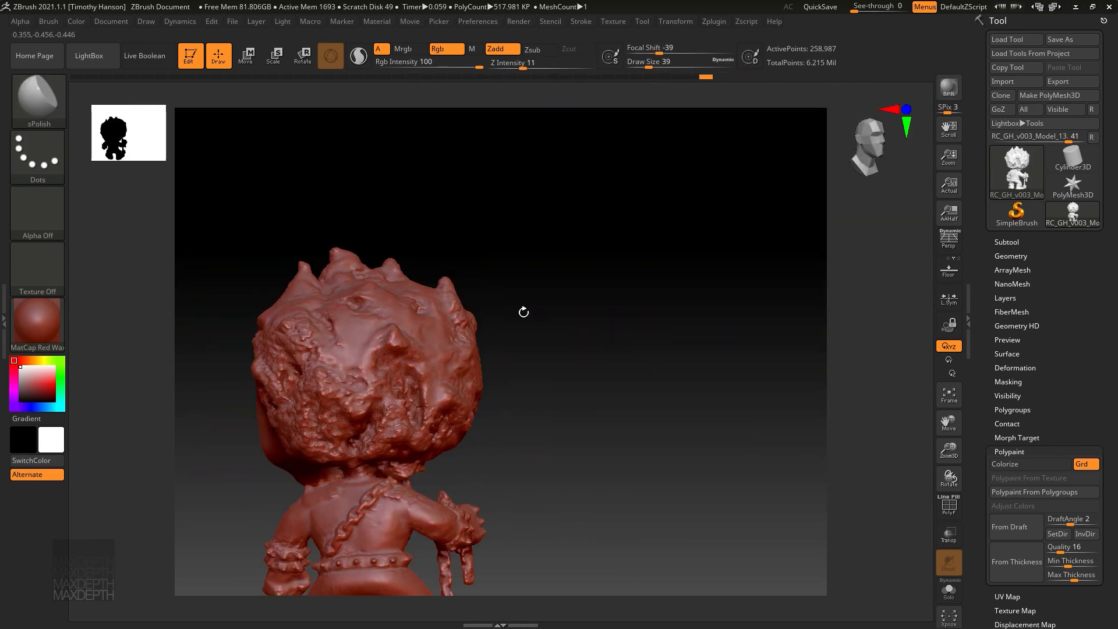
Smooth the rough flame hair across the back and top of the head
drag(640, 360, 756, 407)
shift+drag(477, 280, 524, 291)
drag(326, 350, 396, 396)
drag(634, 210, 611, 239)
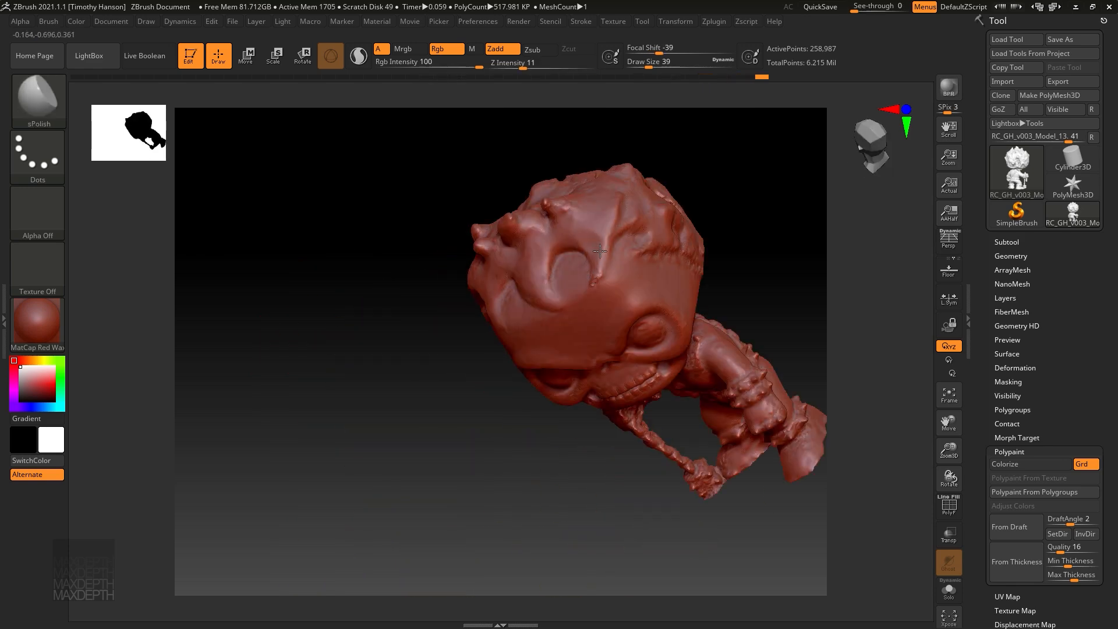
drag(407, 407, 443, 350)
Turn the Colorize polypaint display on with Rgb off for sPolish, and smooth the remaining flame hair
click(1029, 464)
click(446, 49)
drag(372, 326, 524, 291)
drag(671, 271, 640, 233)
drag(641, 372, 663, 419)
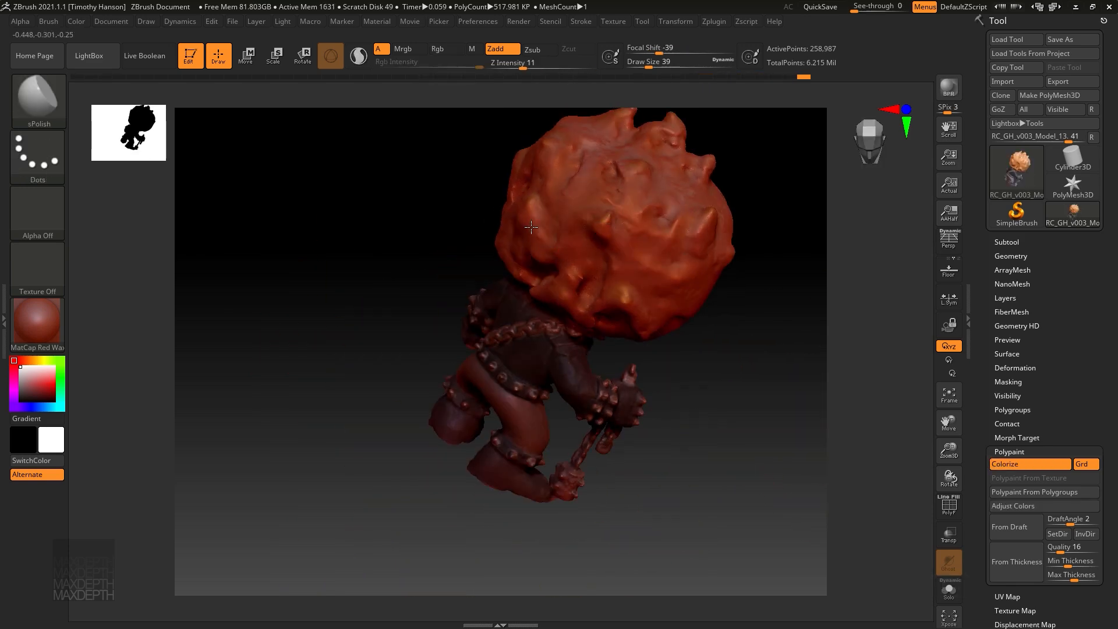
drag(531, 210, 542, 207)
mouse_move(726, 364)
mouse_down()
mouse_move(629, 320)
mouse_move(683, 293)
mouse_move(681, 327)
mouse_move(634, 312)
mouse_move(683, 302)
mouse_move(669, 332)
mouse_up()
shift+drag(464, 262, 454, 253)
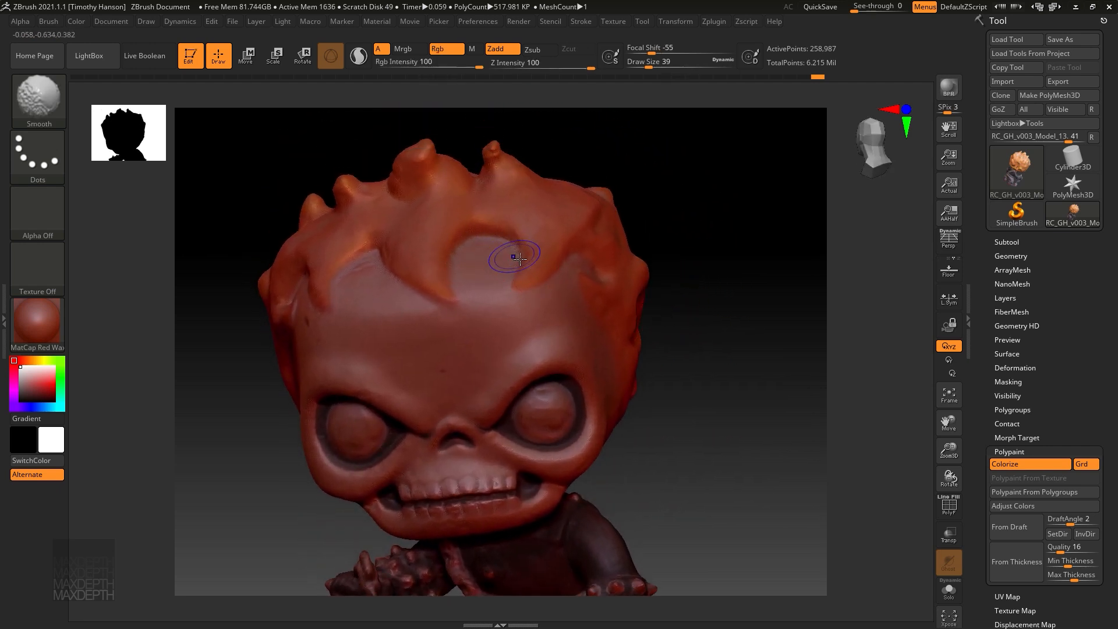
Mask the forehead areas between the front hair strands with MaskPen at draw size 20
mouse_move(469, 297)
ctrl+mouse_down()
mouse_move(465, 250)
mouse_move(497, 235)
ctrl+mouse_up()
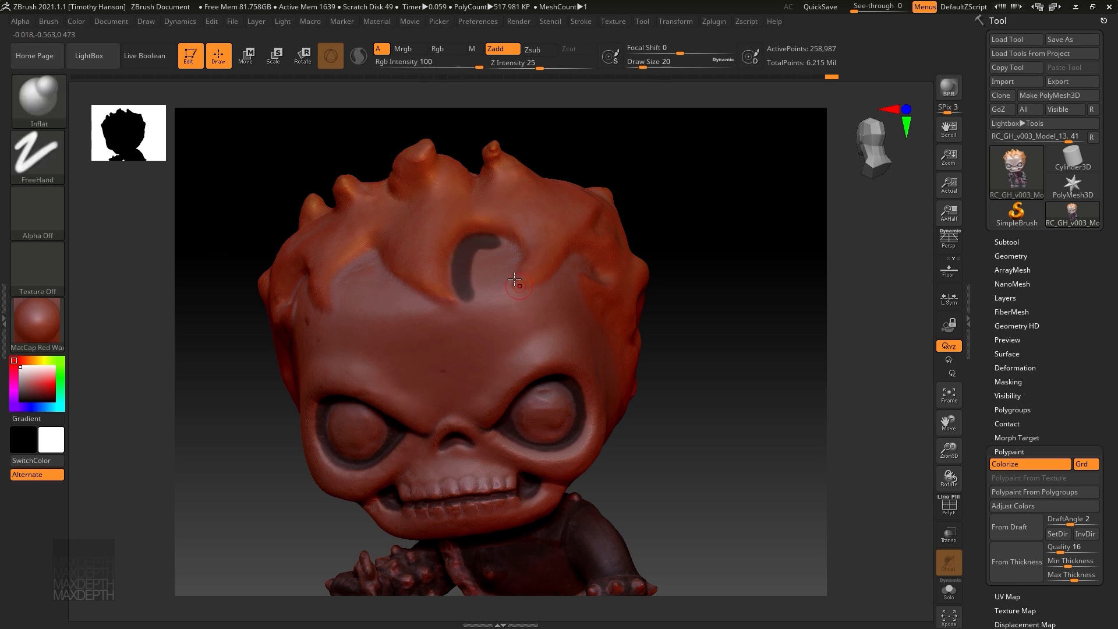
ctrl+drag(509, 229, 477, 260)
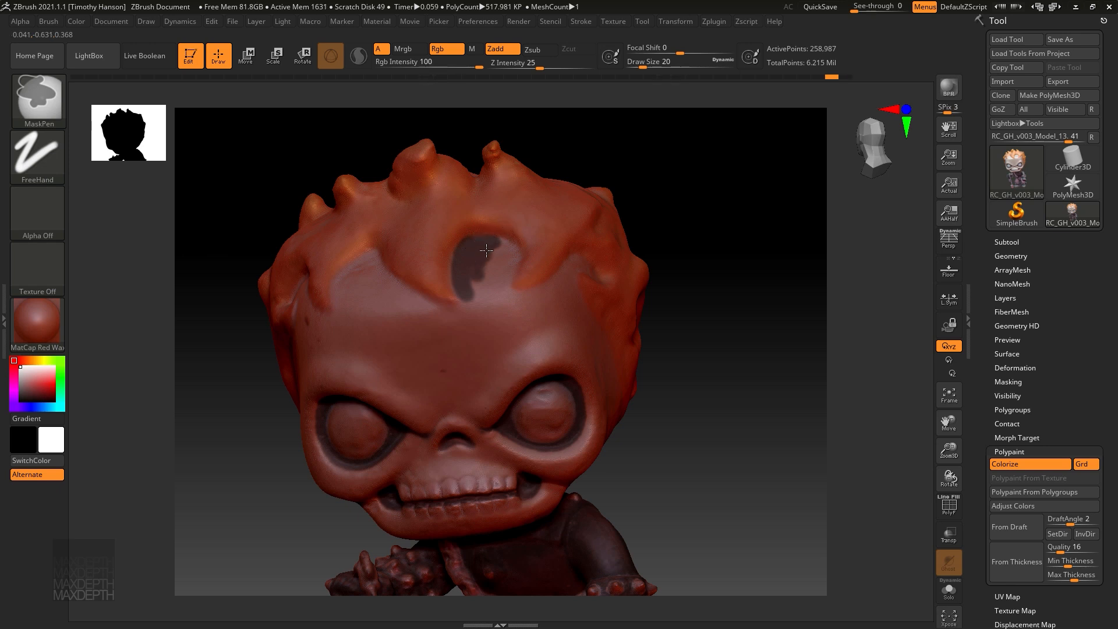
mouse_move(505, 256)
ctrl+mouse_down()
mouse_move(497, 289)
mouse_move(492, 263)
mouse_move(463, 306)
mouse_move(435, 316)
mouse_move(387, 291)
mouse_move(370, 254)
mouse_move(338, 297)
mouse_move(372, 253)
ctrl+mouse_up()
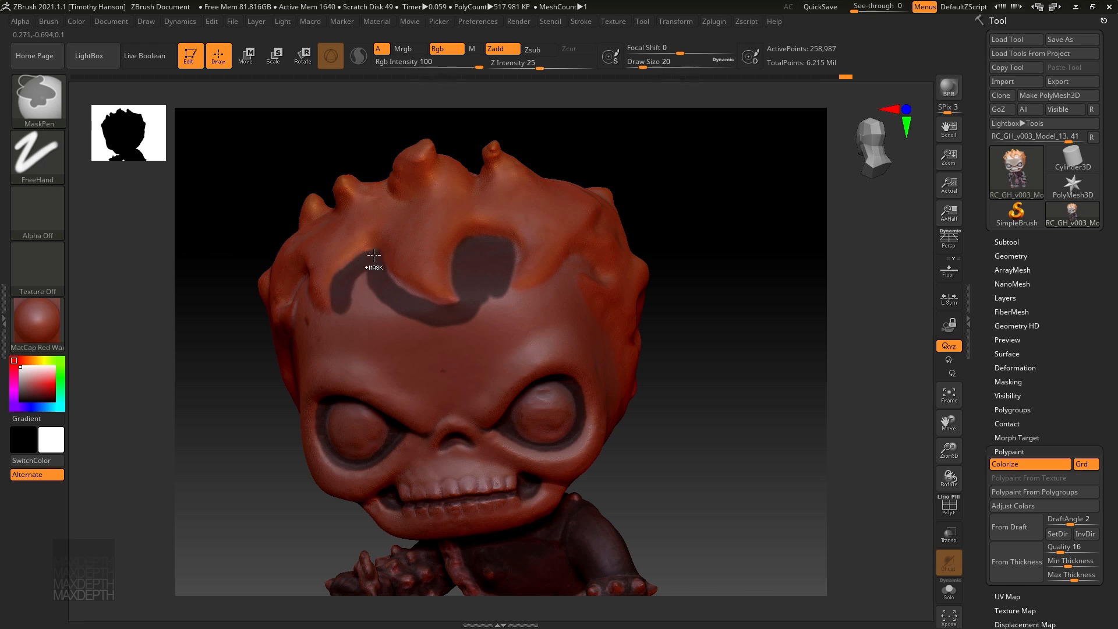
key(ctrl)
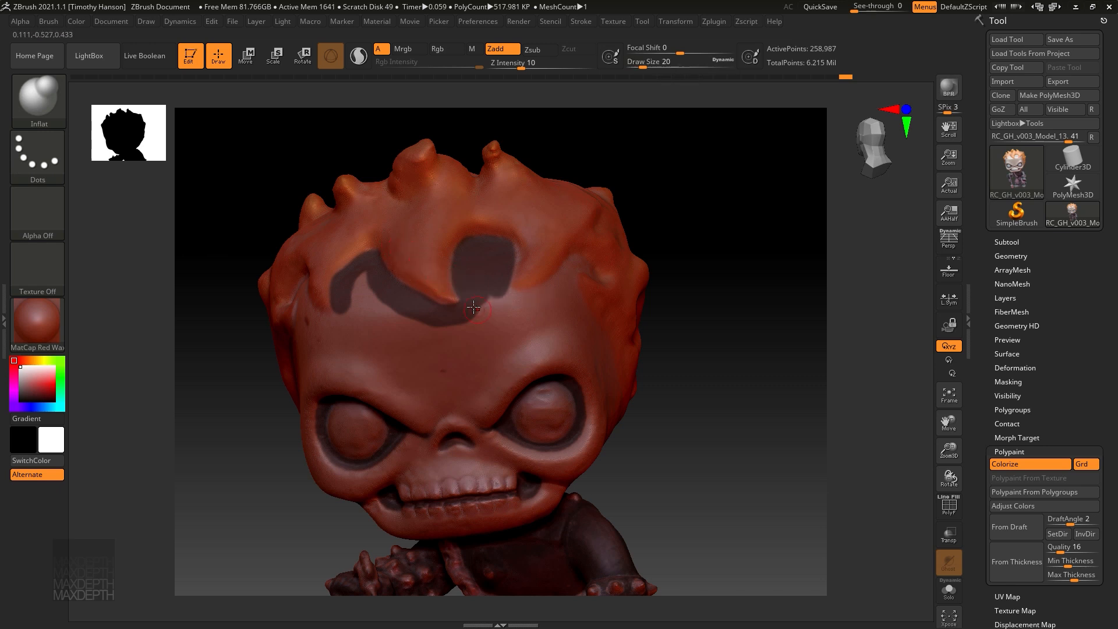
Inflate the front hair strands around the mask with the Inflat brush at draw size 49, and clear the mask
key(s)
drag(473, 310, 488, 313)
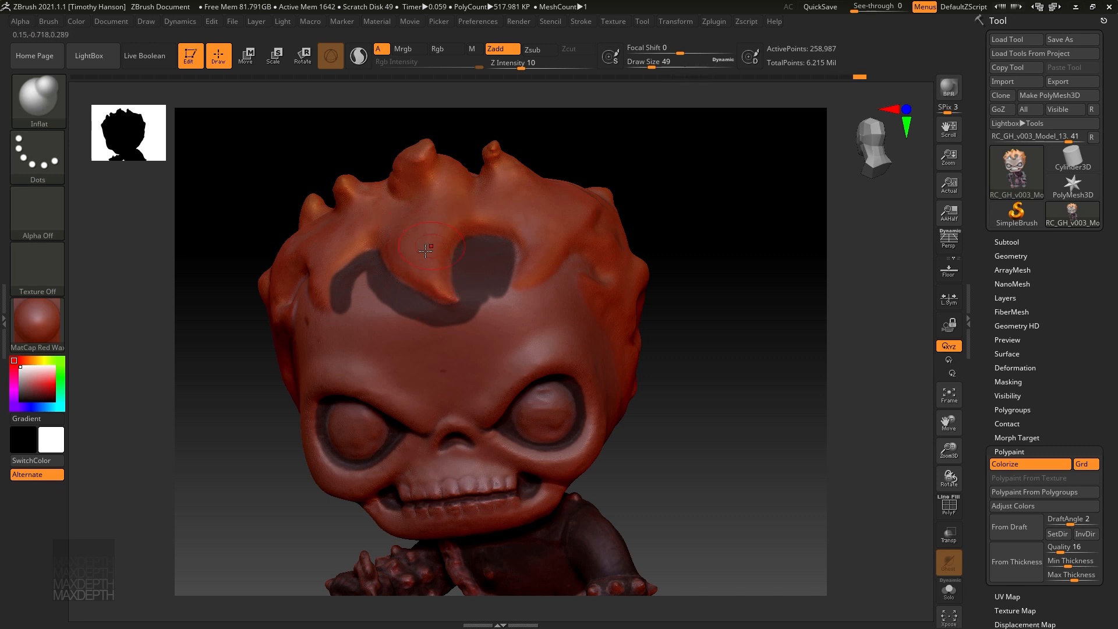
drag(337, 266, 330, 286)
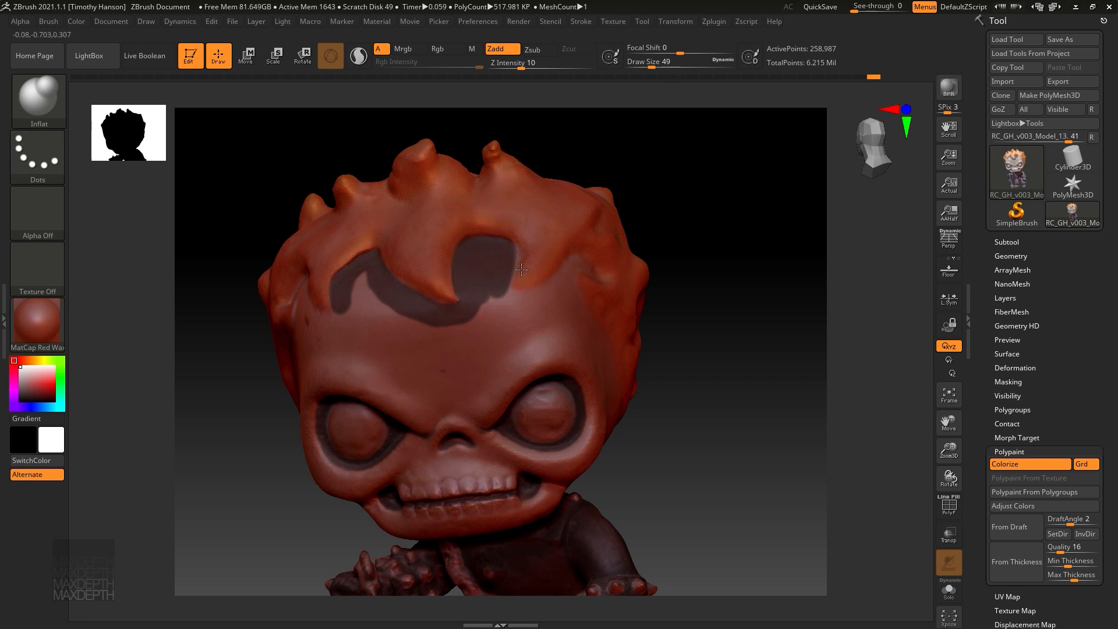
mouse_move(525, 232)
mouse_down()
mouse_move(533, 274)
mouse_move(549, 266)
mouse_up()
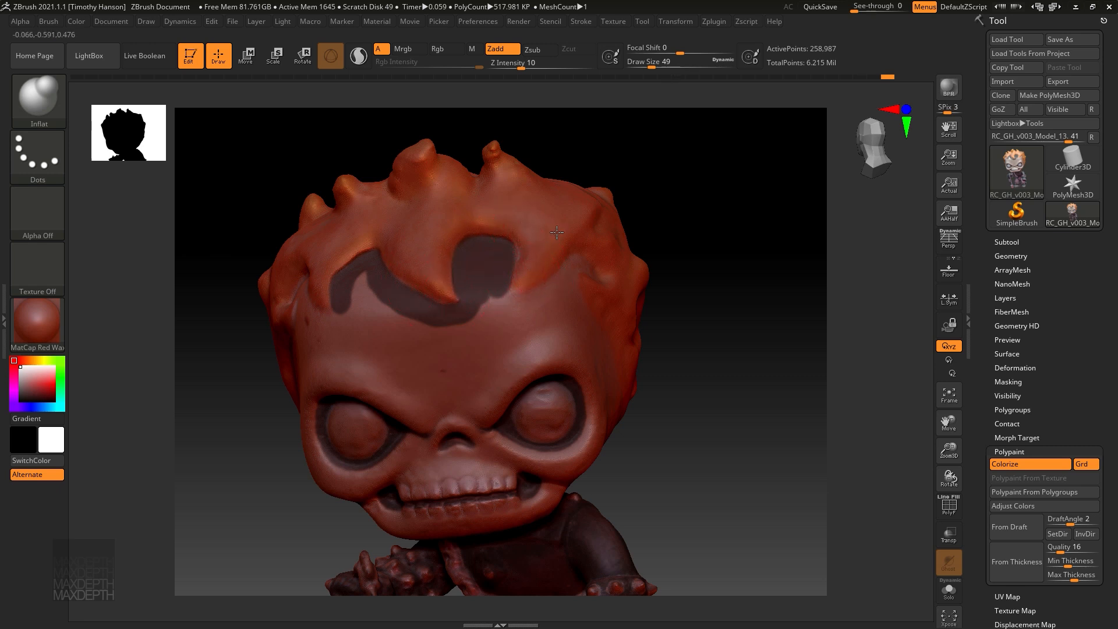
key(shift)
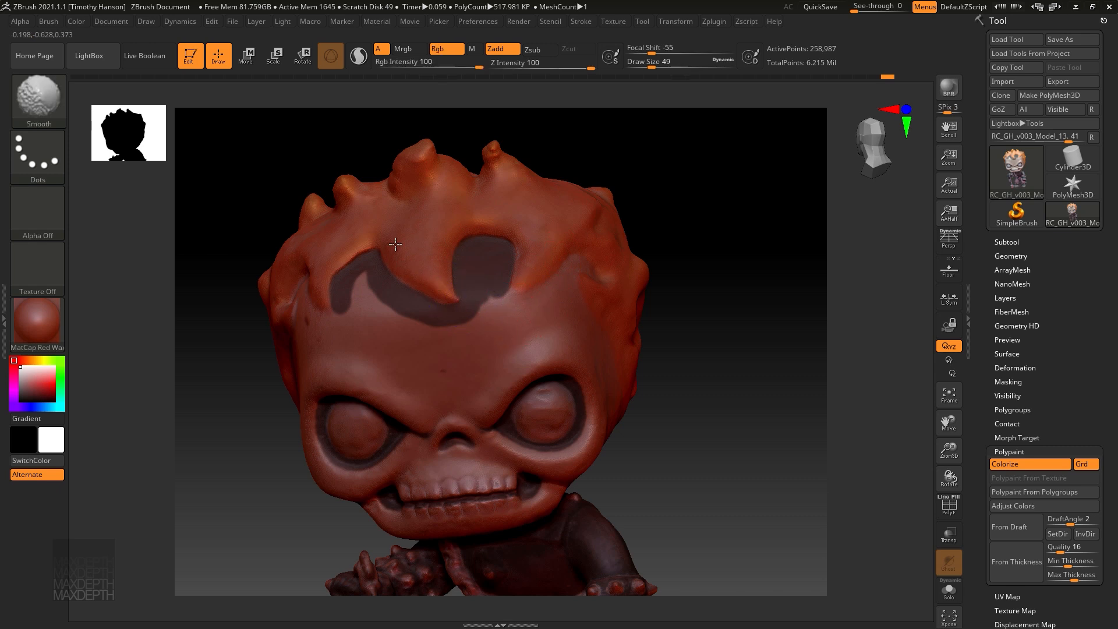
ctrl+drag(711, 259, 713, 338)
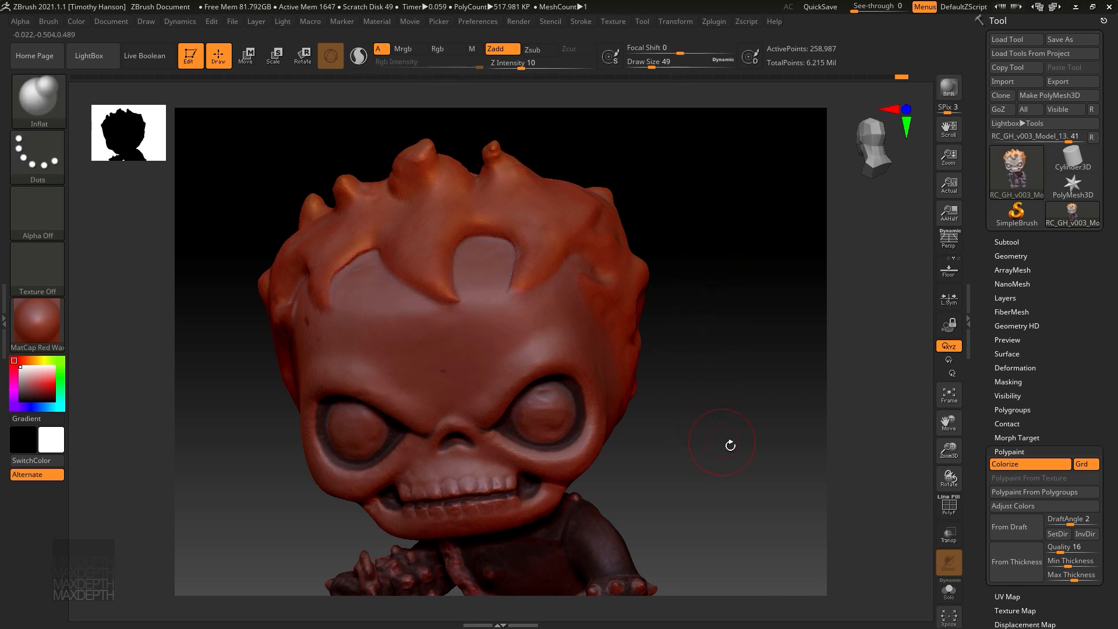
Frame the whole figure and switch its material to MatCap White Cavity
drag(726, 442, 699, 443)
key(f)
drag(611, 451, 665, 448)
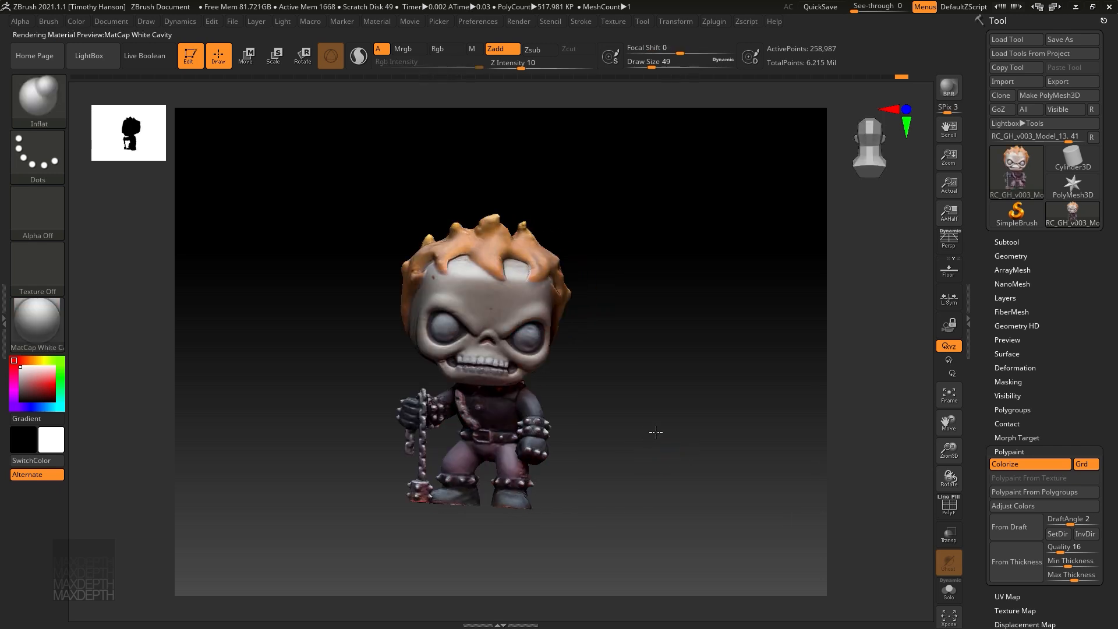
mouse_move(654, 433)
mouse_down()
mouse_move(611, 436)
mouse_move(761, 439)
mouse_move(632, 447)
mouse_move(647, 419)
mouse_up()
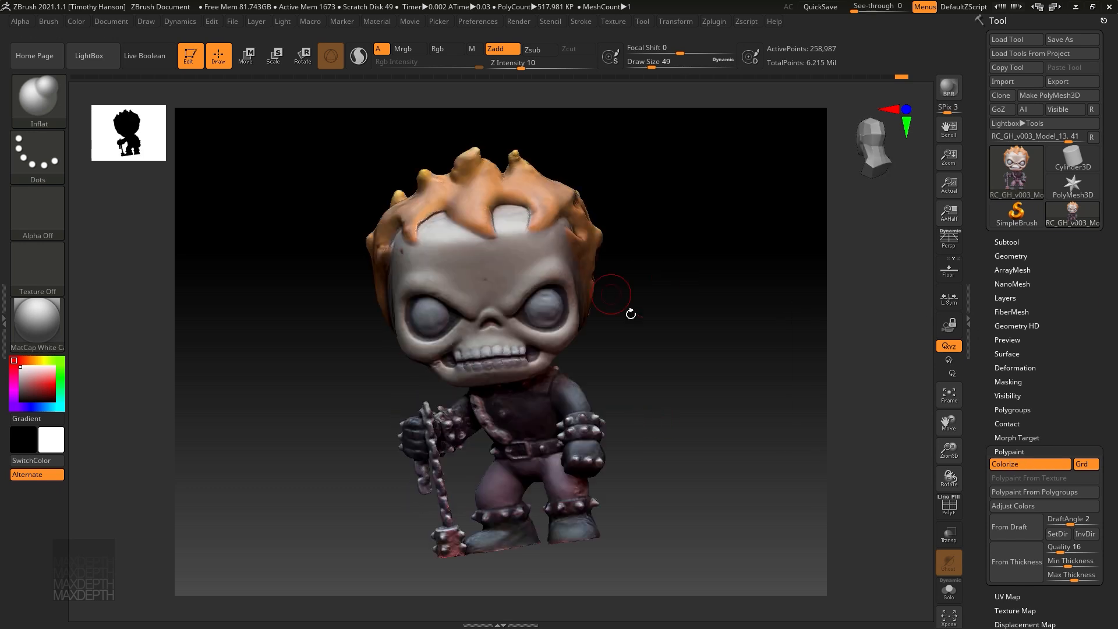
drag(645, 307, 694, 347)
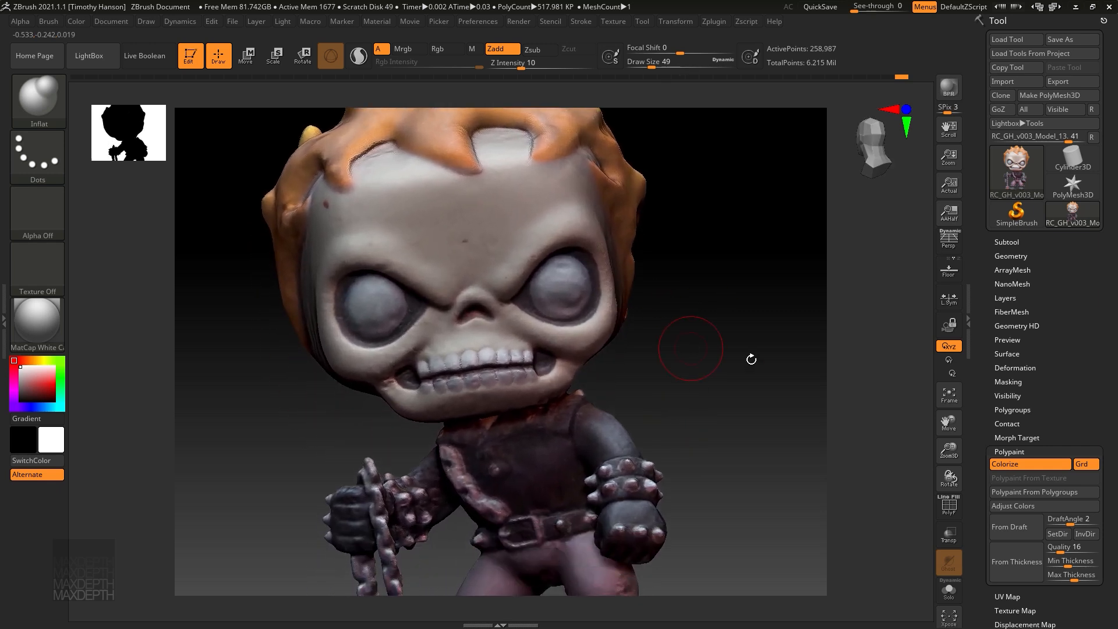
Mask the figure by the intensity of its polypaint color
click(1007, 382)
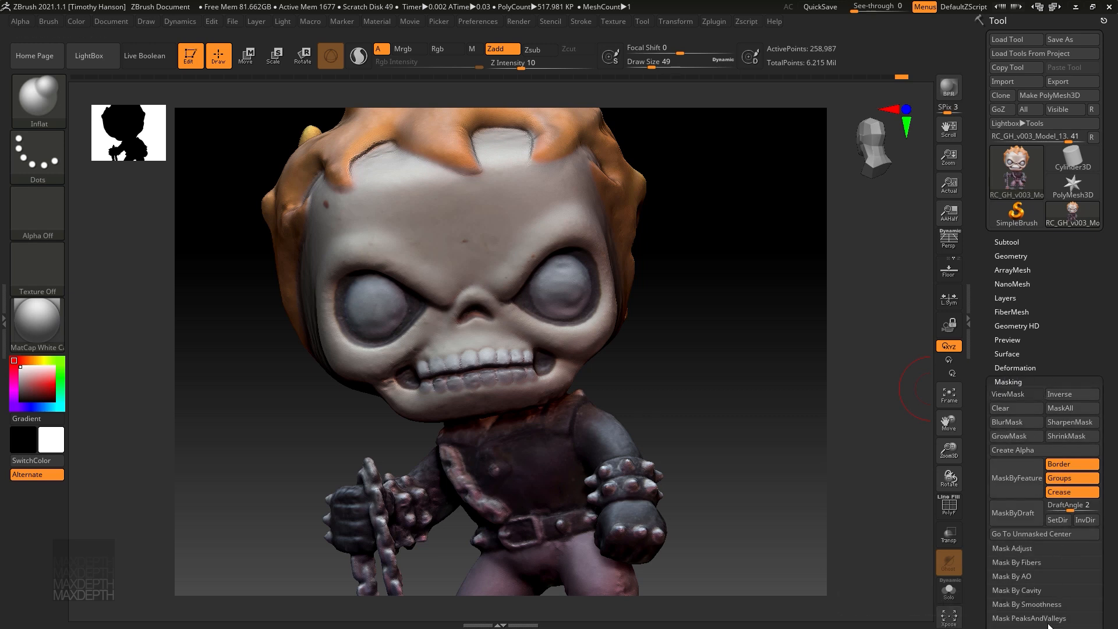
scroll(1021, 535, down, 4)
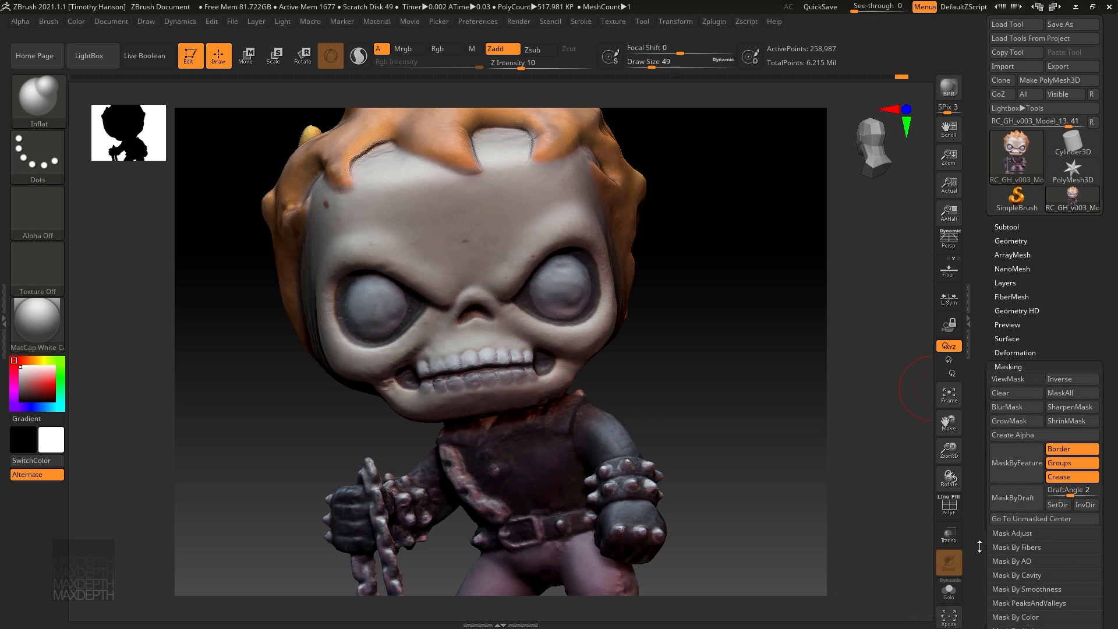
click(1024, 539)
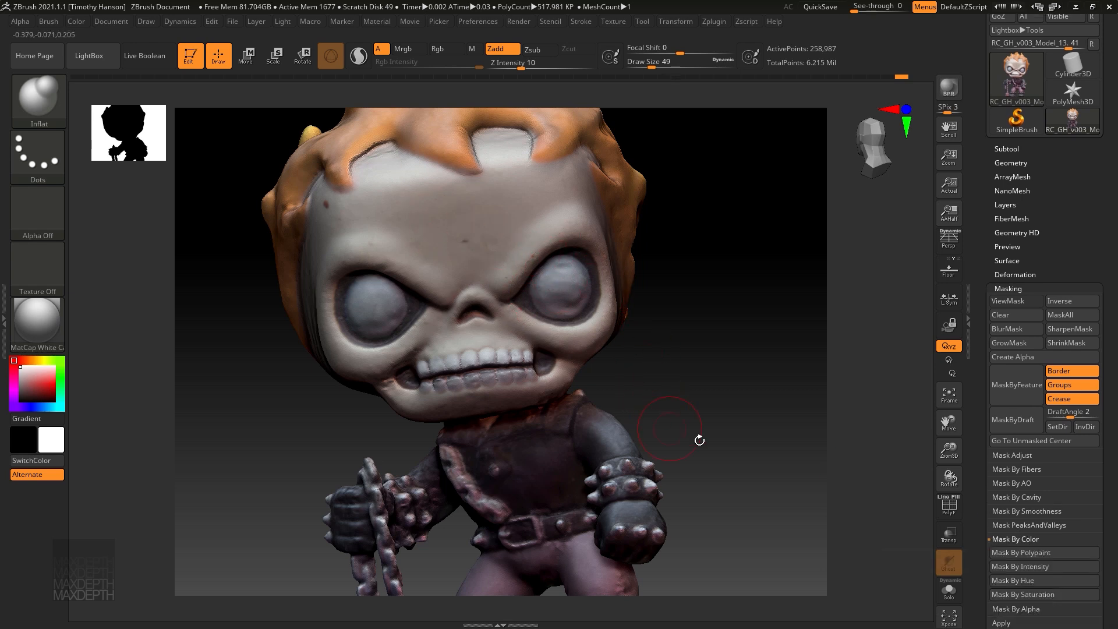
click(1050, 570)
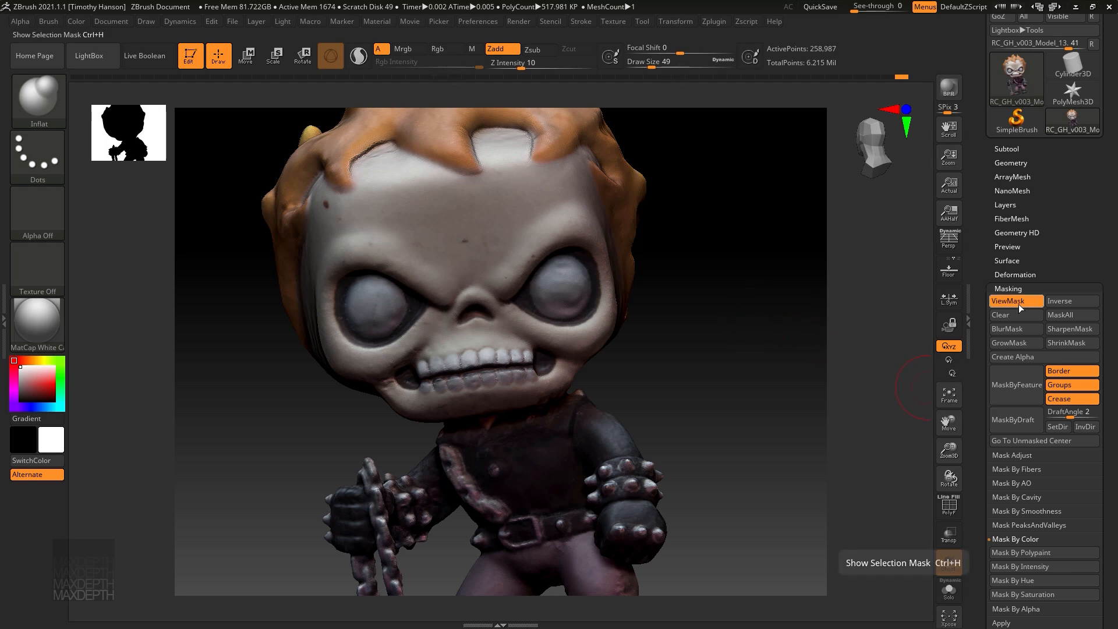
Turn off the Colorize polypaint display on the masked figure
scroll(1012, 317, down, 6)
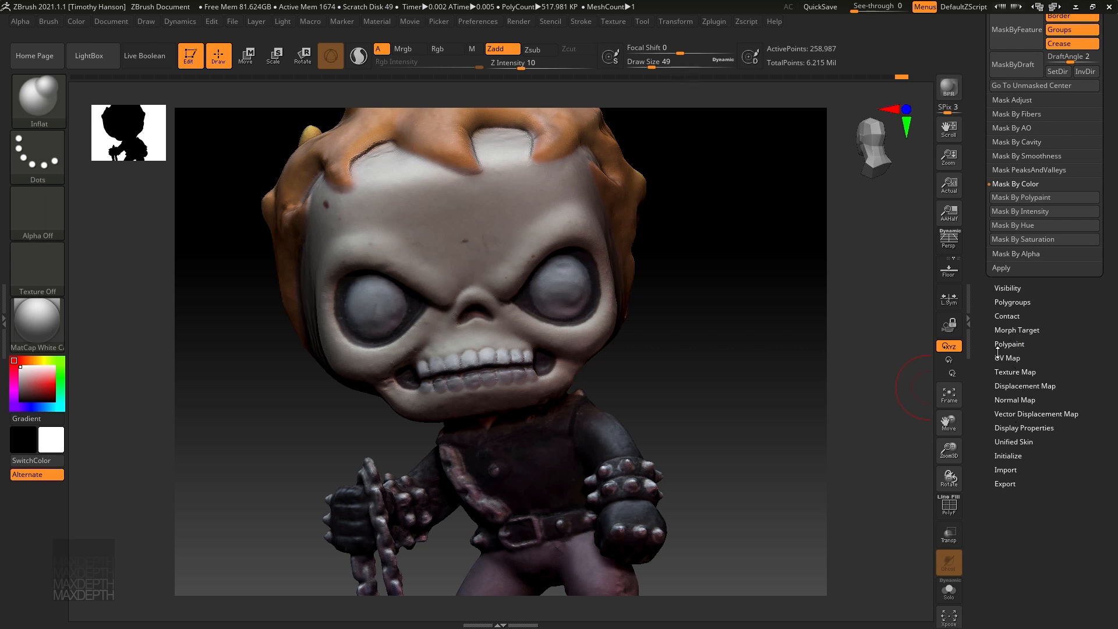
click(1012, 343)
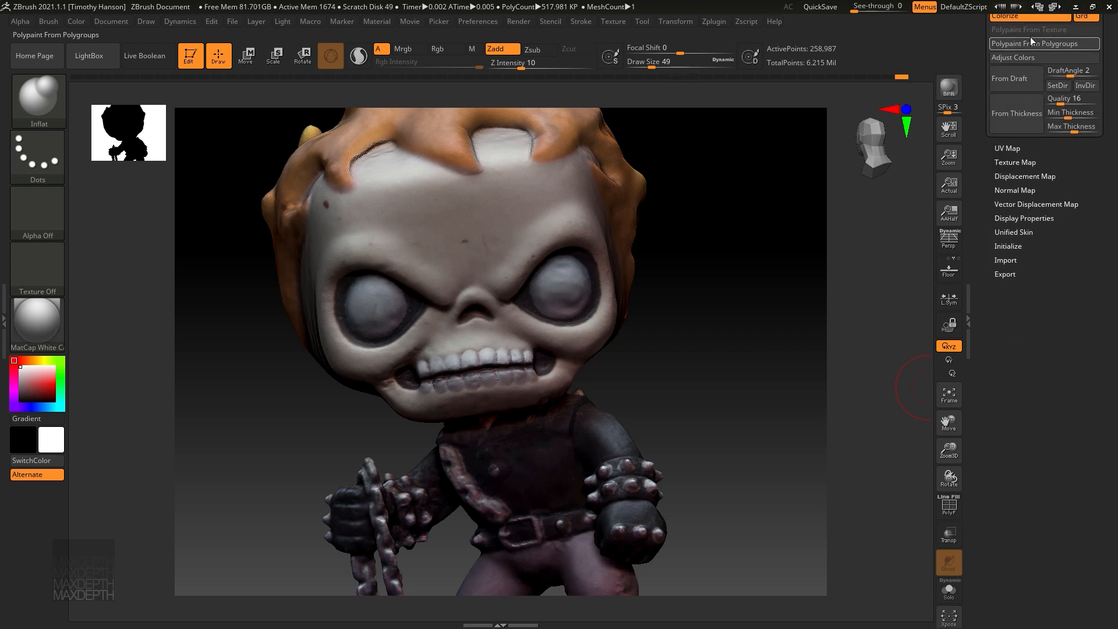
click(1035, 20)
drag(975, 170, 1020, 348)
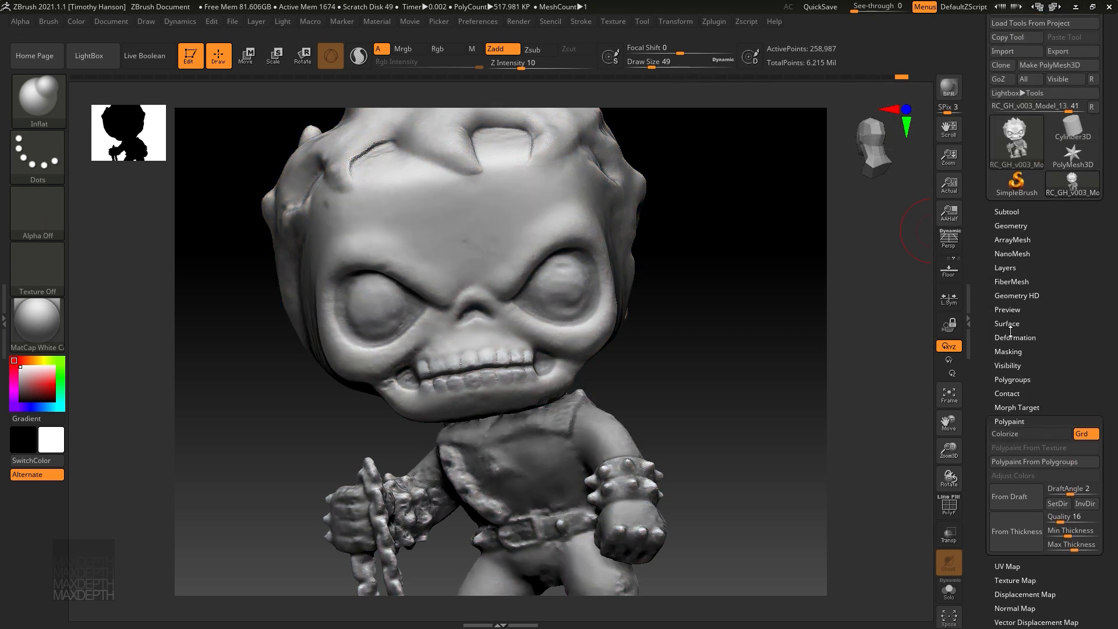
Apply an Inflate deformation of -1 to the intensity-masked figure
click(1009, 323)
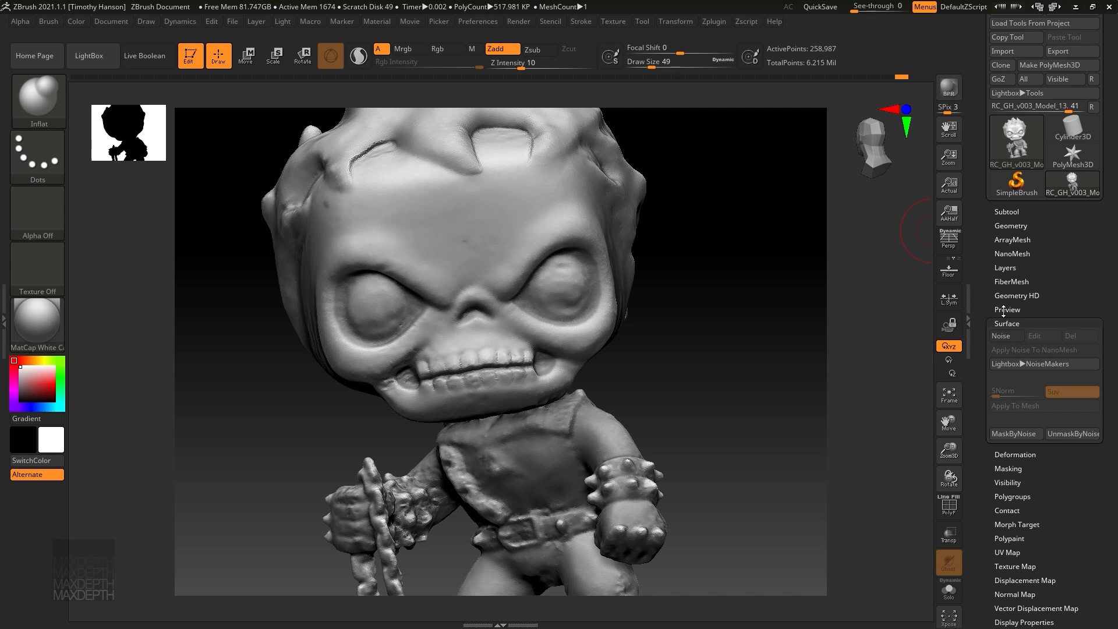
click(1009, 323)
click(1020, 338)
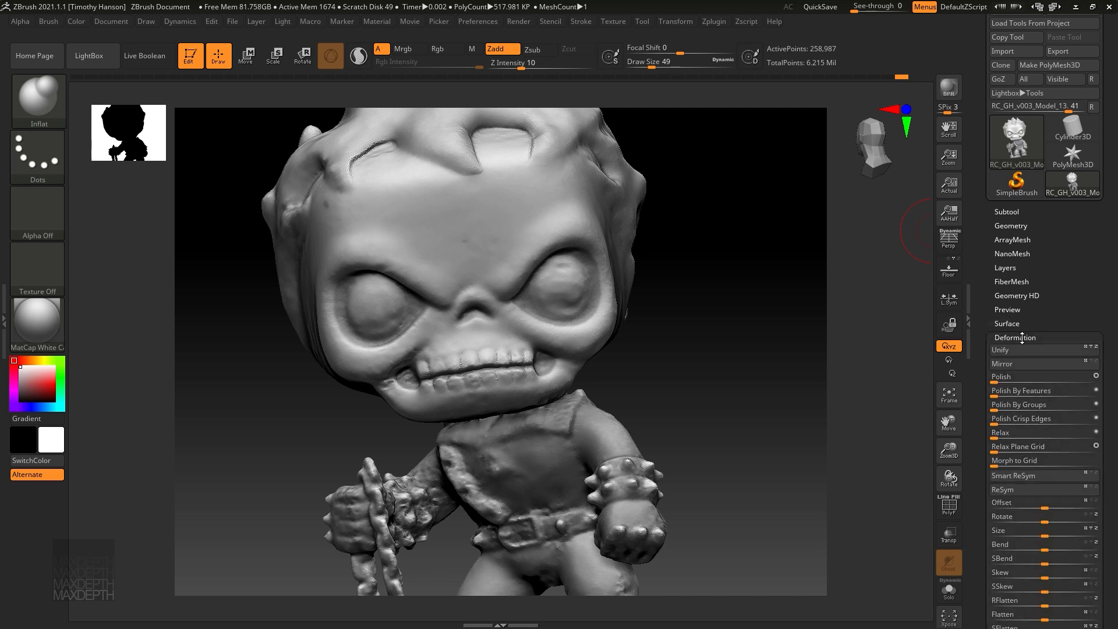
scroll(975, 377, down, 10)
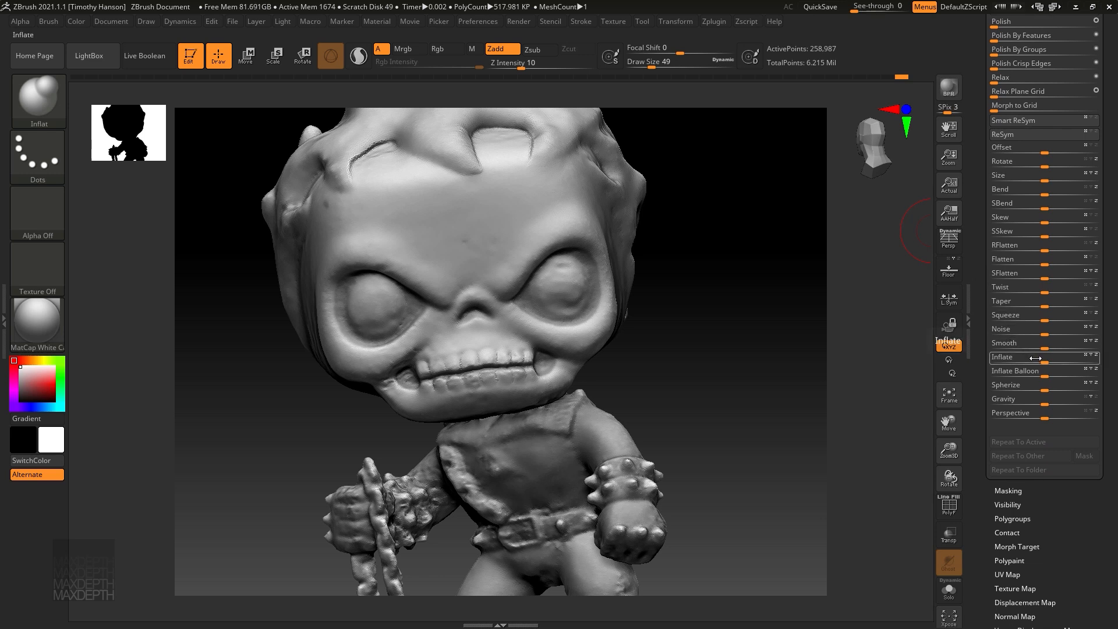
drag(1027, 356, 1020, 353)
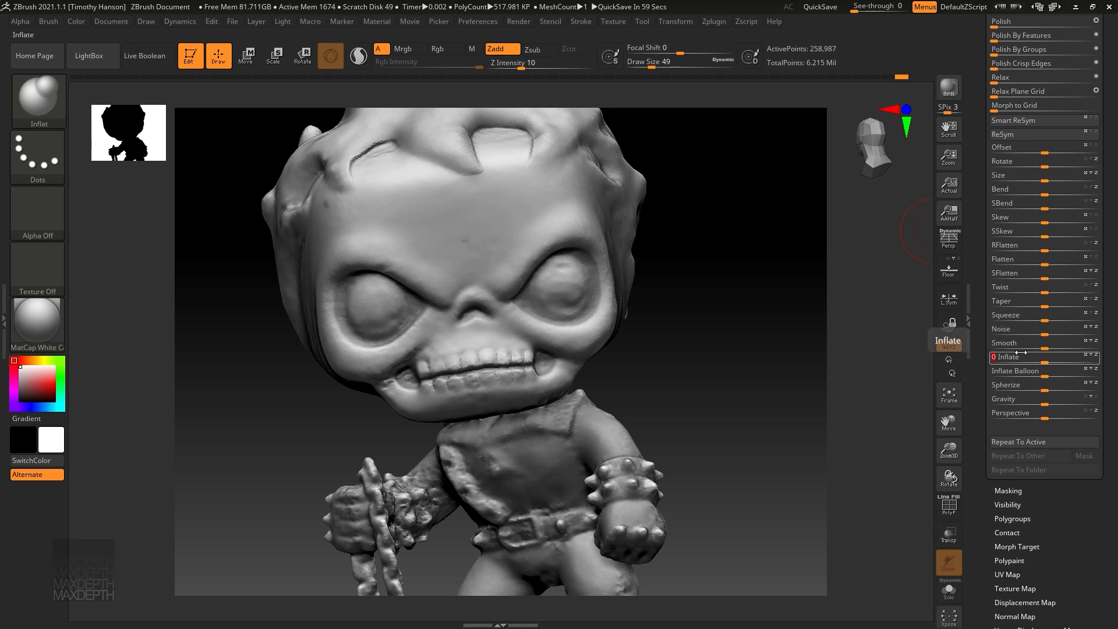
text(-1)
key(Return)
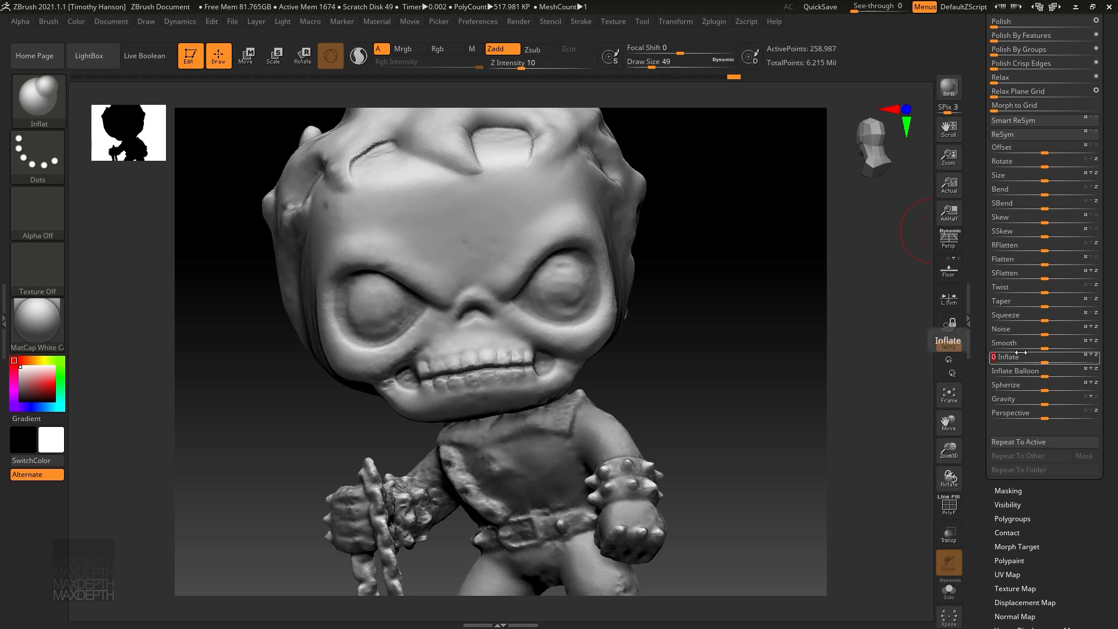
Try Inflate deformations of 2 and -2 on the intensity-masked figure
key(Return)
text(2)
key(Return)
text(-2)
key(Return)
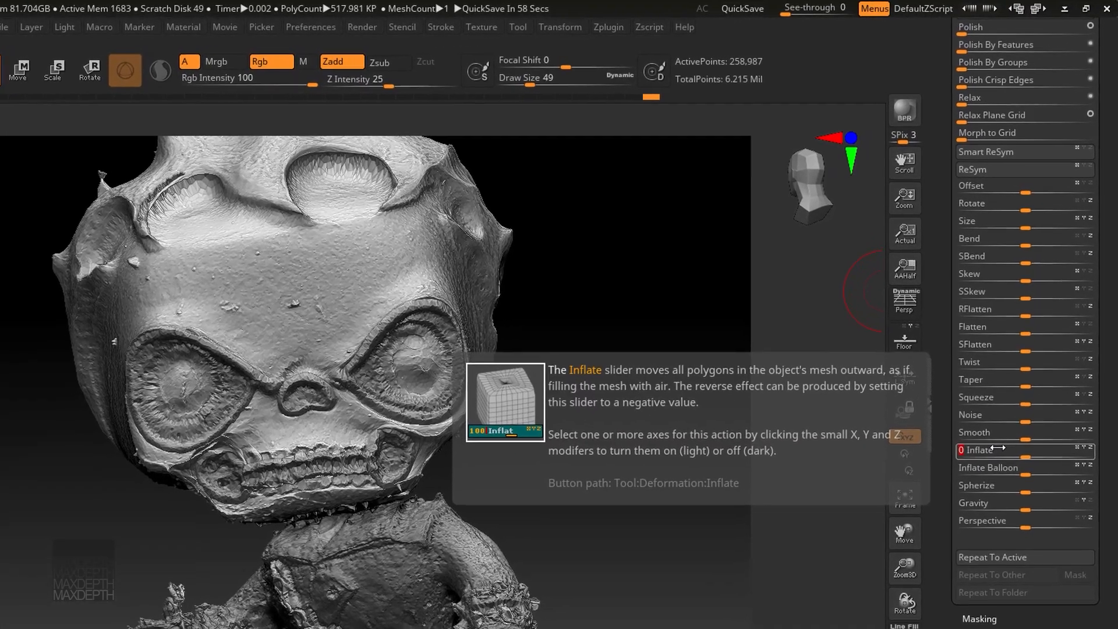
key(ctrl+z)
Apply an Inflate deformation of 2 to the intensity-masked figure and check the head from several angles
click(993, 463)
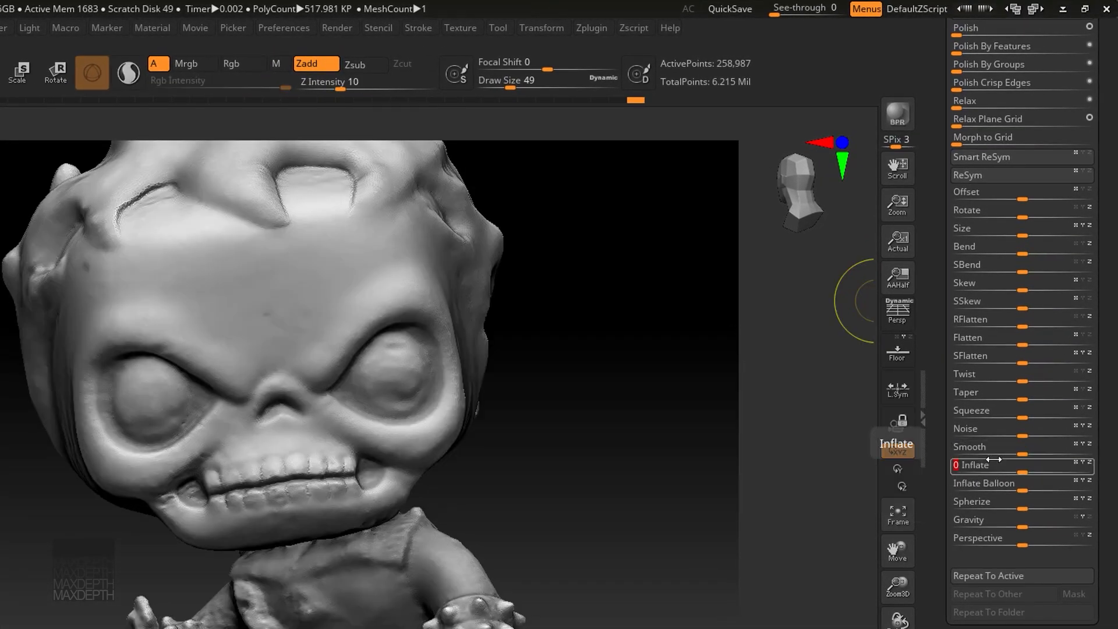
text(2)
key(Return)
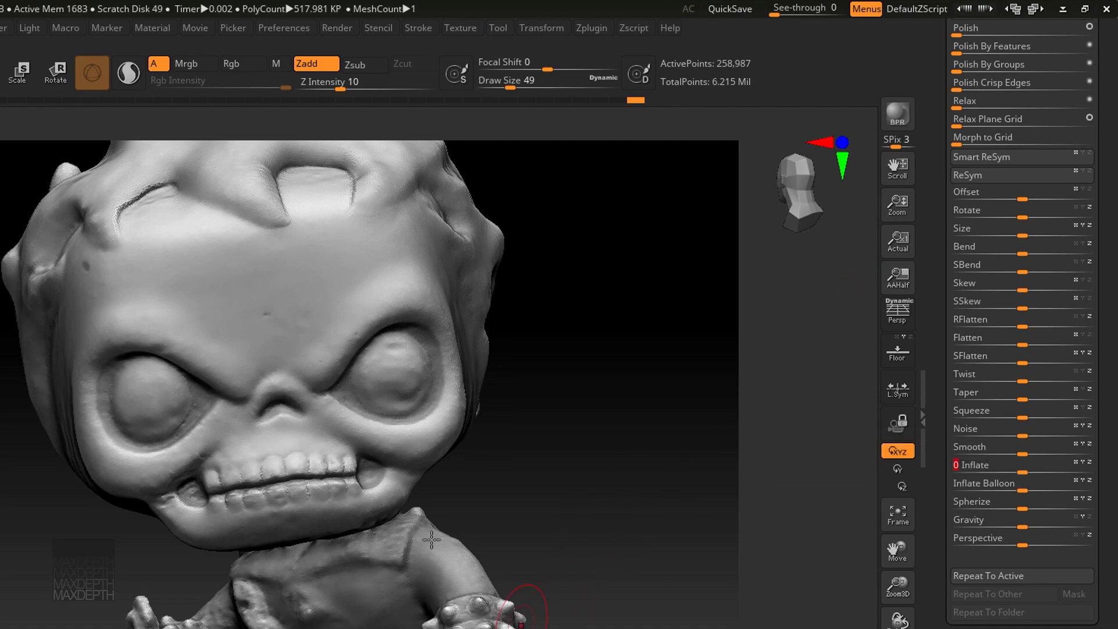
drag(661, 462, 577, 443)
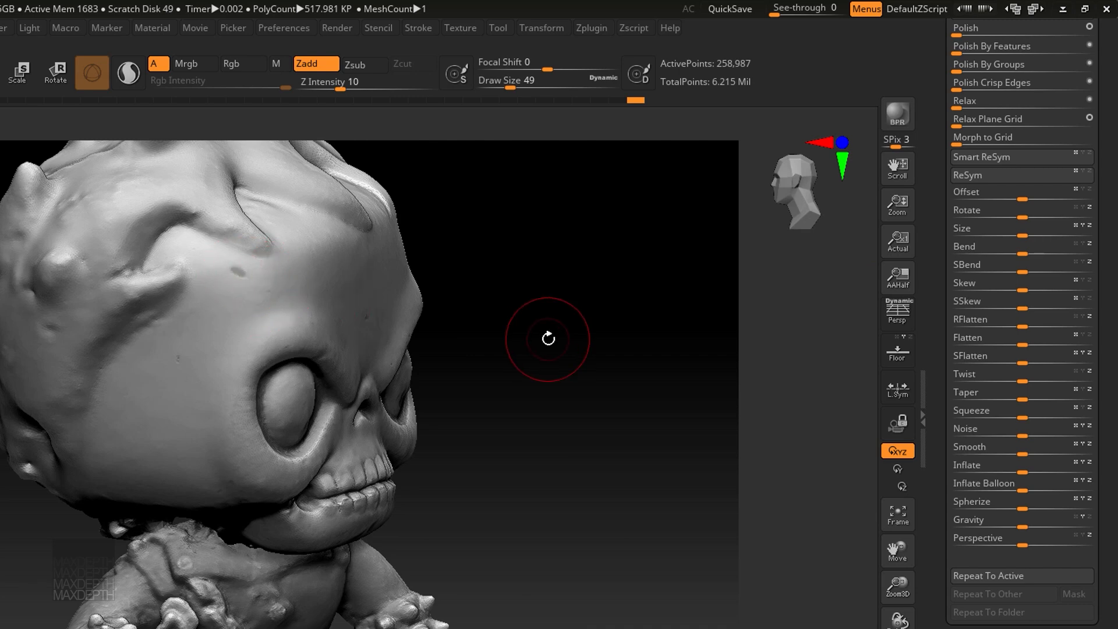
alt+drag(549, 337, 631, 337)
drag(632, 386, 567, 389)
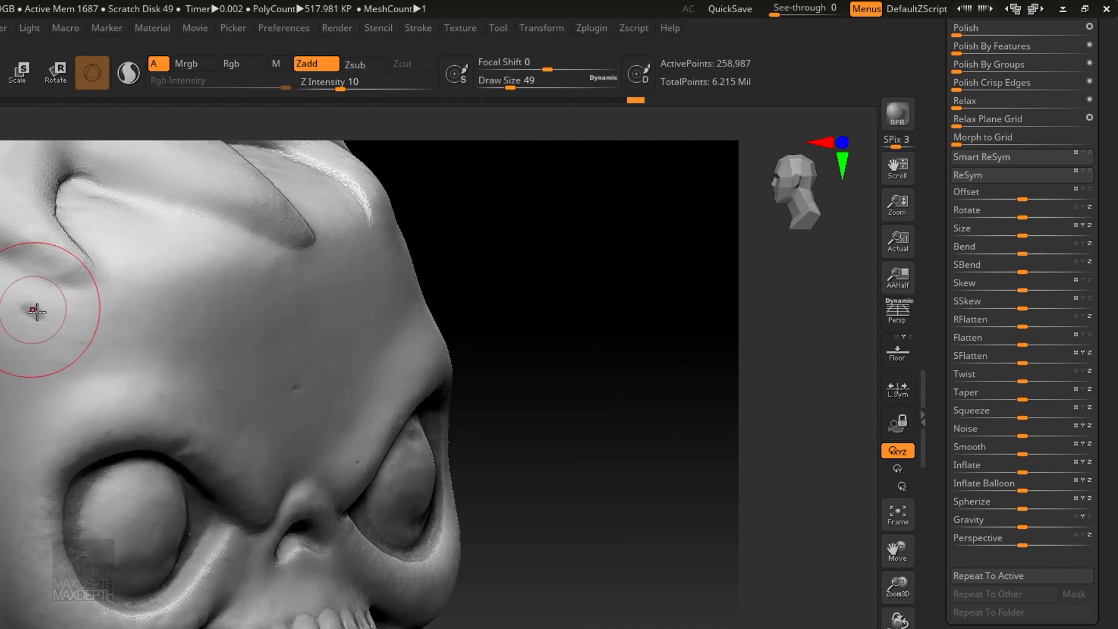
drag(635, 489, 575, 513)
drag(699, 520, 639, 503)
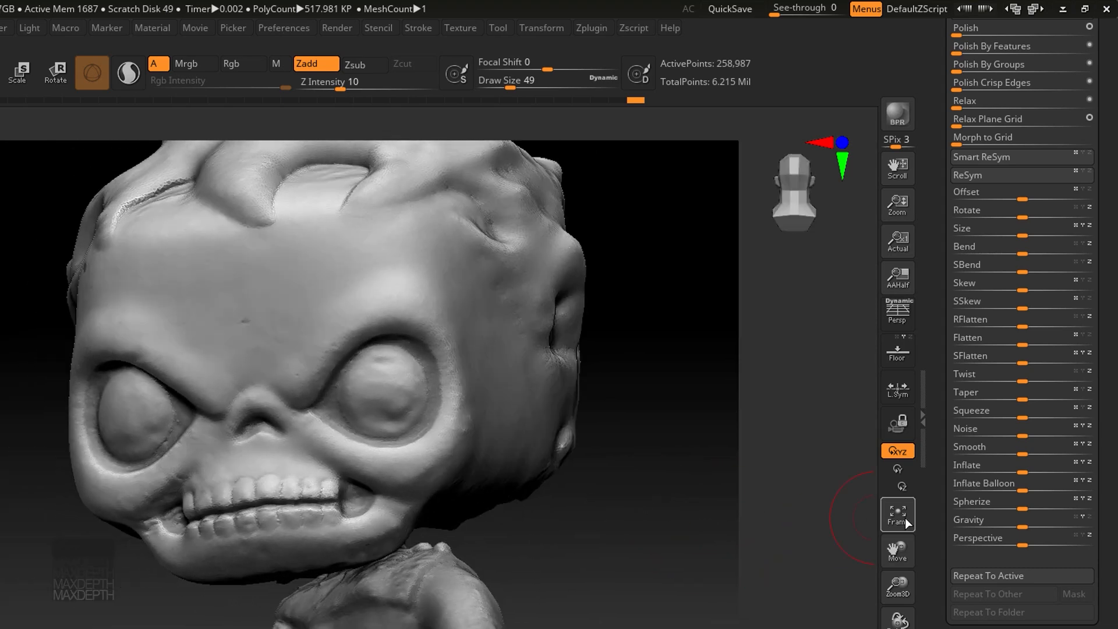
Apply a further Inflate deformation to the masked figure and inspect the face and forehead up close
click(982, 463)
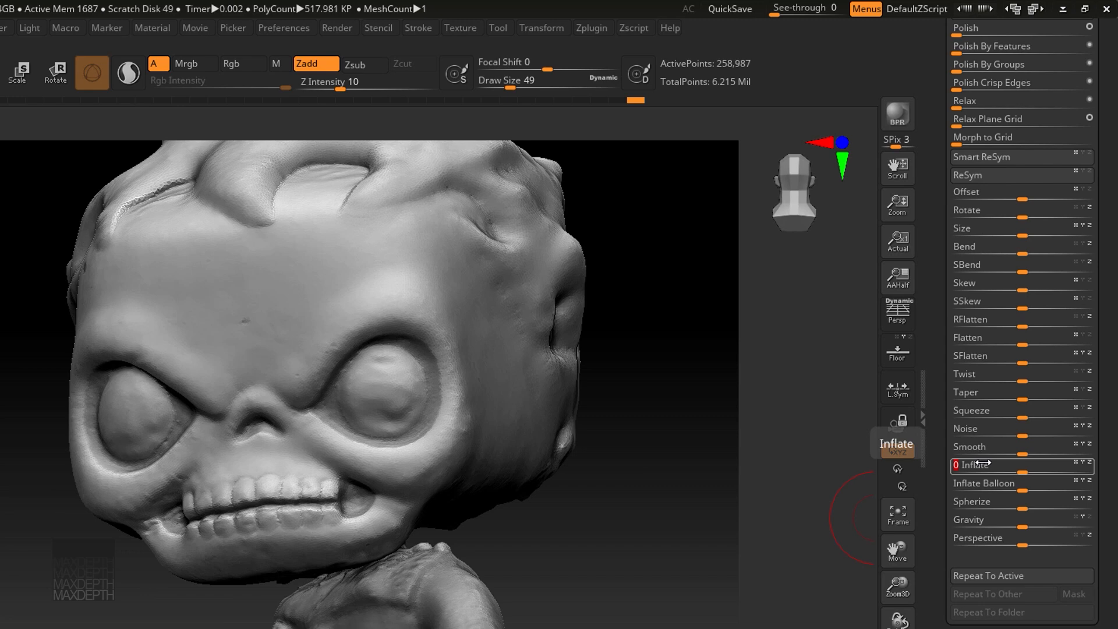
key(Return)
drag(693, 576, 629, 466)
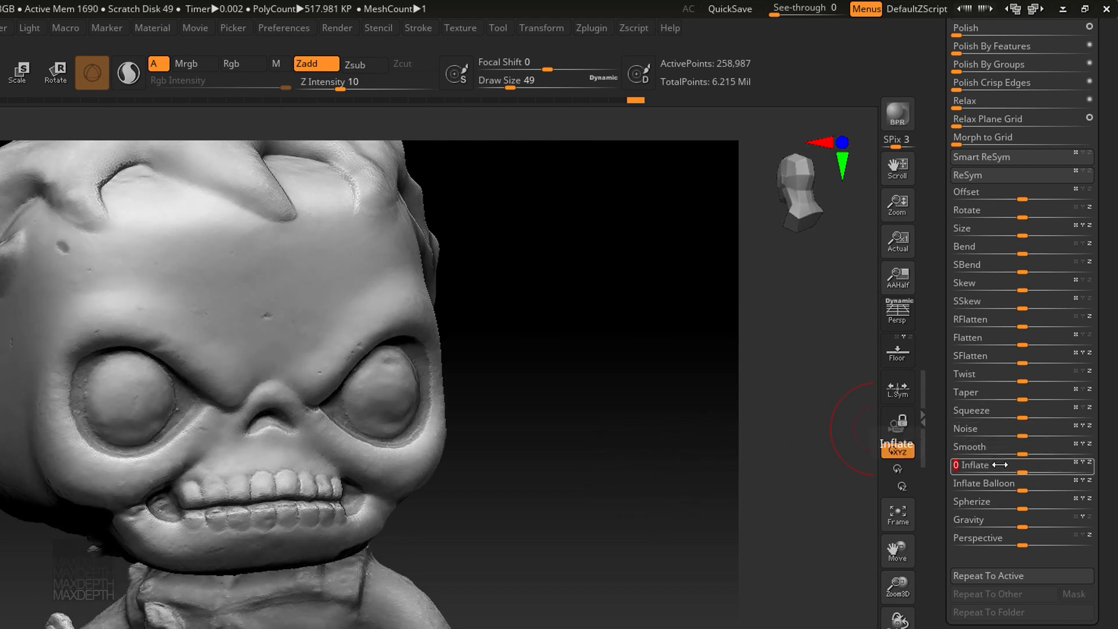
drag(999, 465, 999, 464)
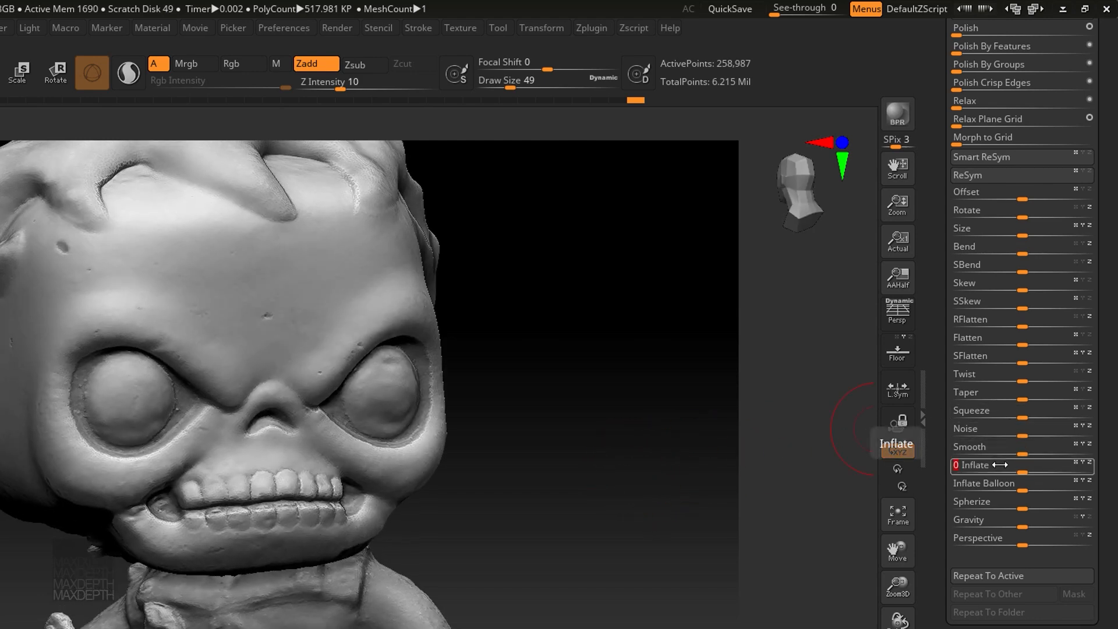
alt+drag(566, 467, 516, 460)
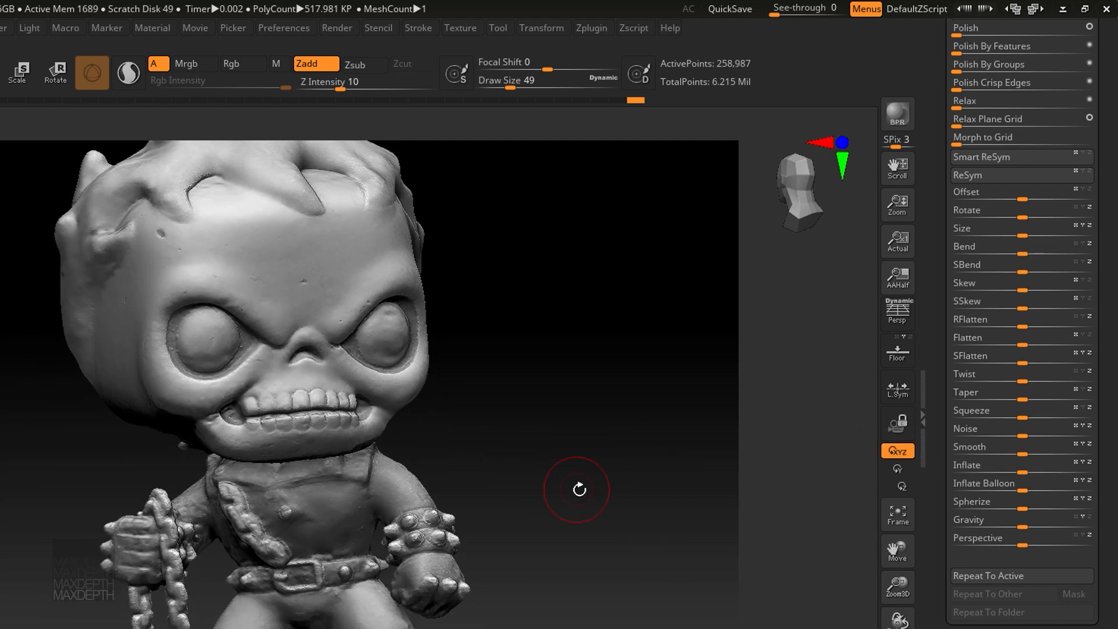
mouse_move(577, 368)
mouse_down()
mouse_move(603, 457)
mouse_move(644, 471)
mouse_move(552, 419)
mouse_move(526, 419)
mouse_move(638, 432)
mouse_up()
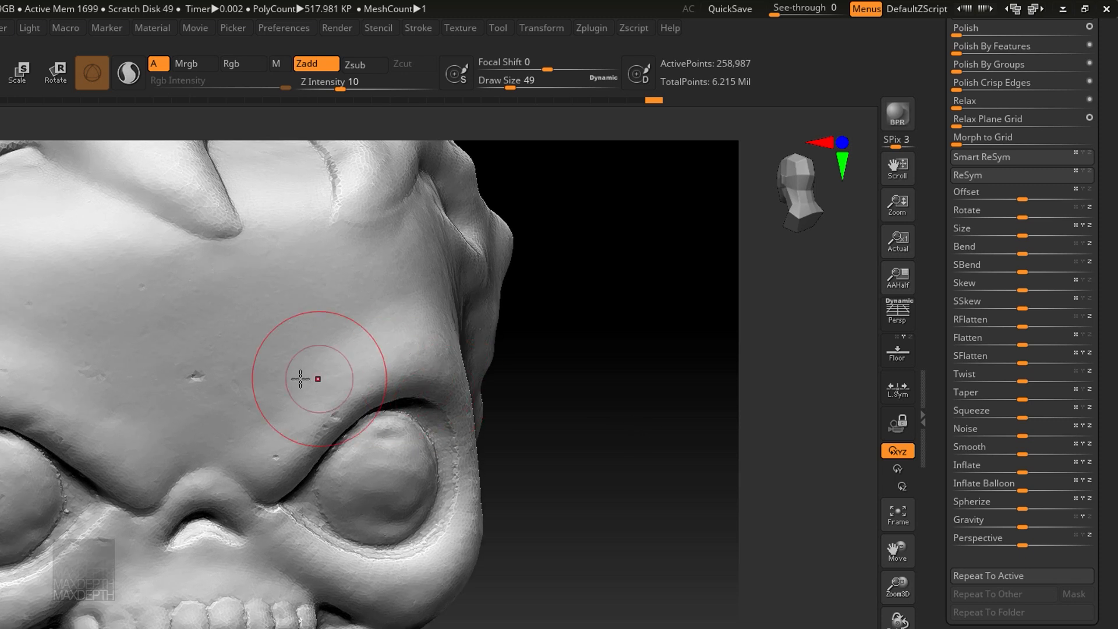
alt+drag(711, 474, 946, 427)
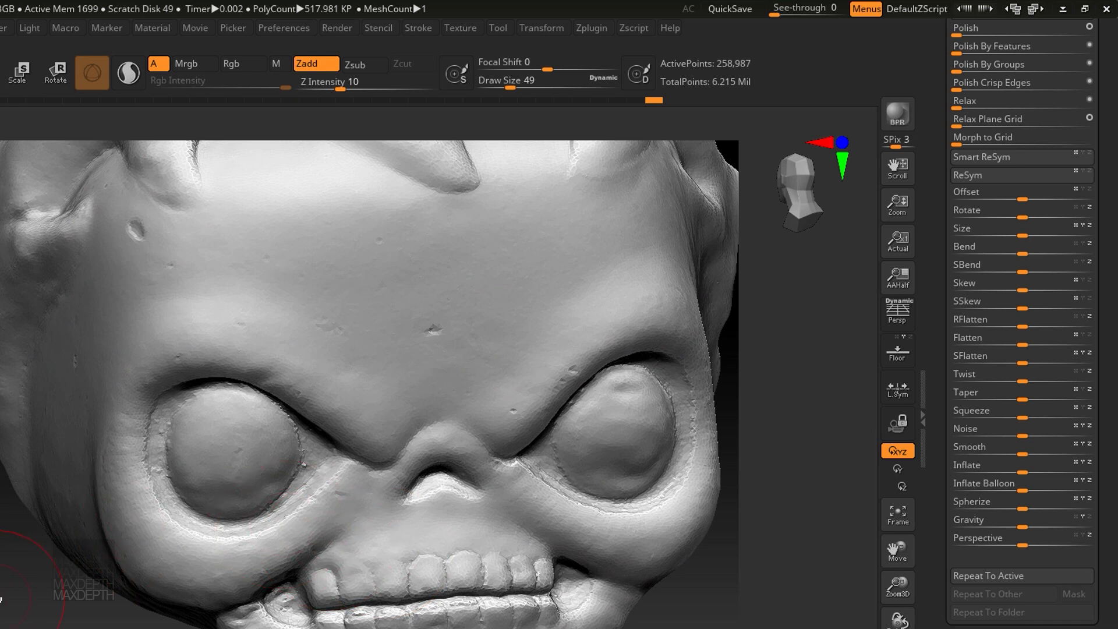
Raise the figure by two subdivision levels to its highest one and view the head and torso
key(d)
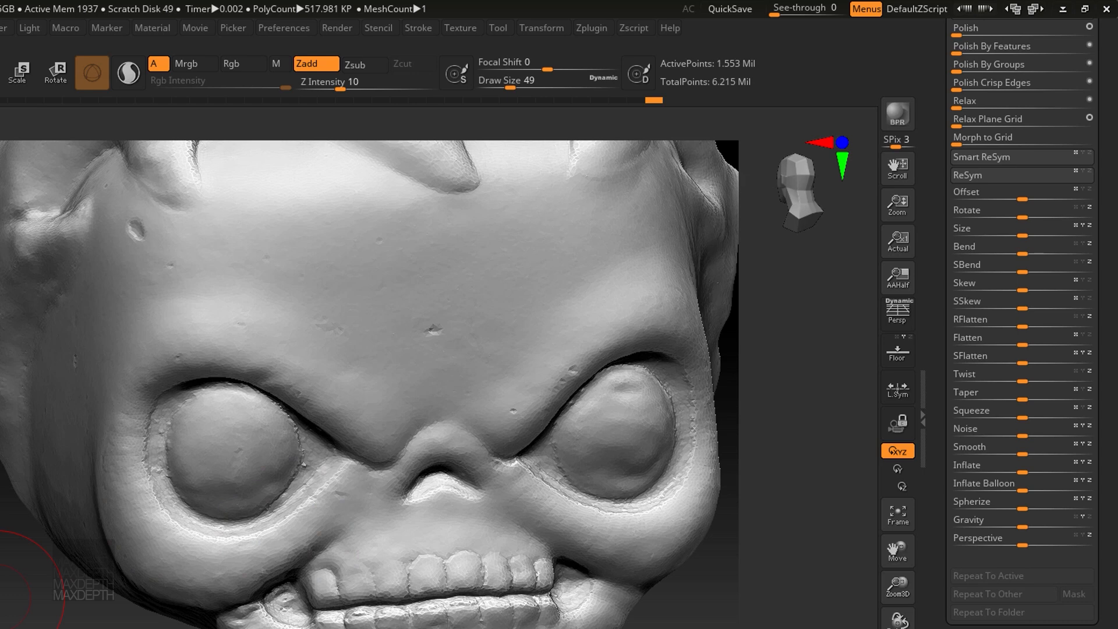
key(d)
drag(1, 597, 741, 519)
drag(194, 533, 283, 561)
mouse_move(644, 561)
mouse_down()
mouse_move(612, 554)
mouse_move(658, 474)
mouse_move(631, 570)
mouse_up()
drag(591, 499, 623, 532)
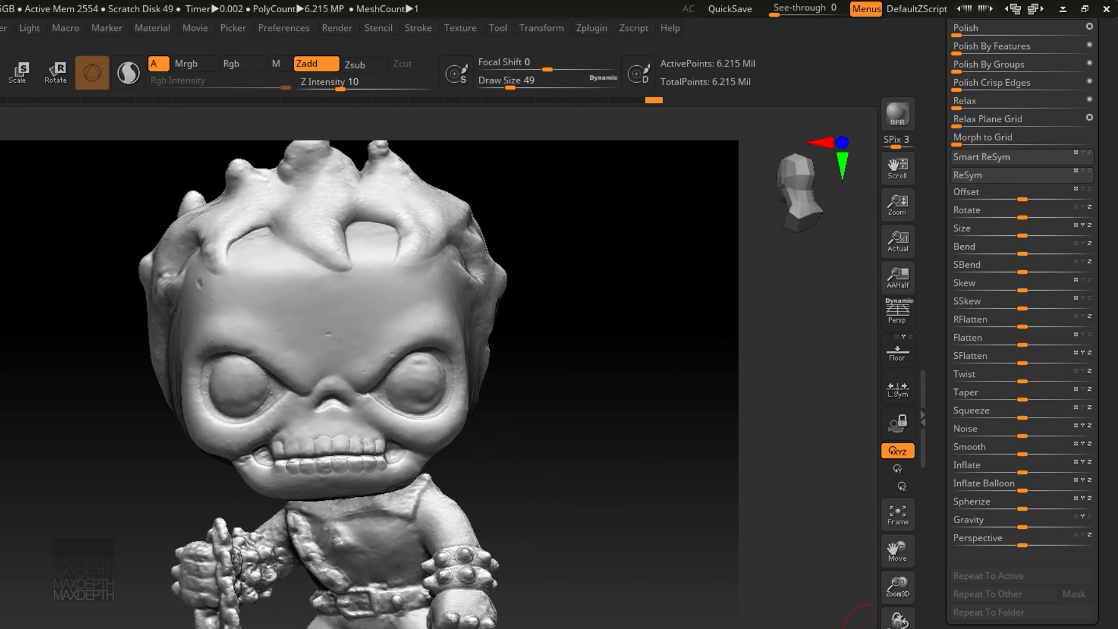
Turn the Colorize polypaint display back on and view the whole colored figure from the front
scroll(1022, 320, down, 3)
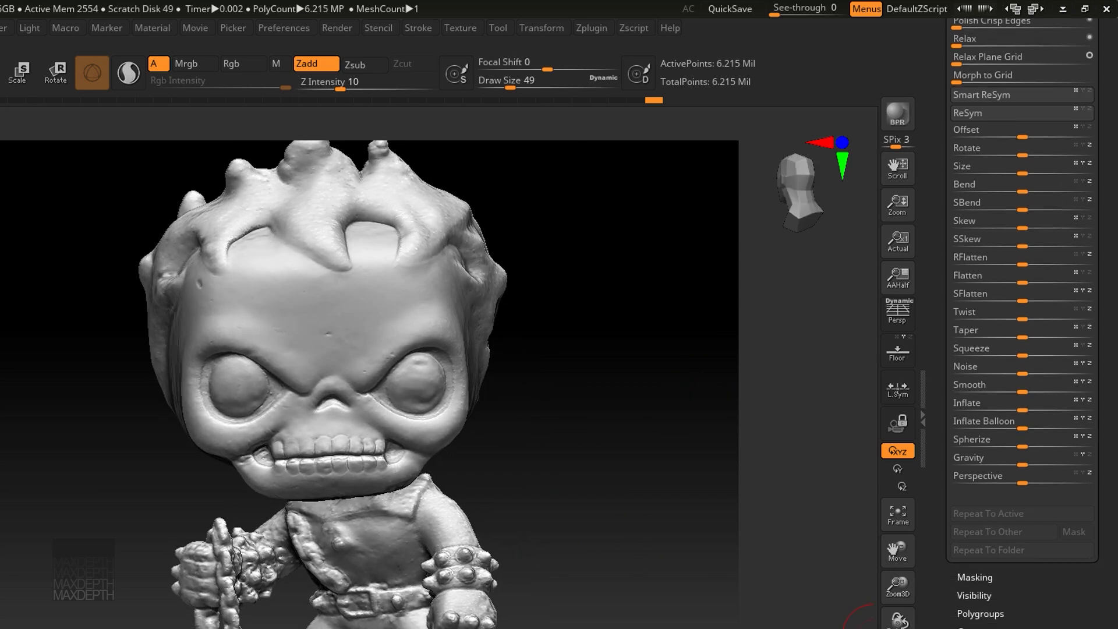
click(978, 628)
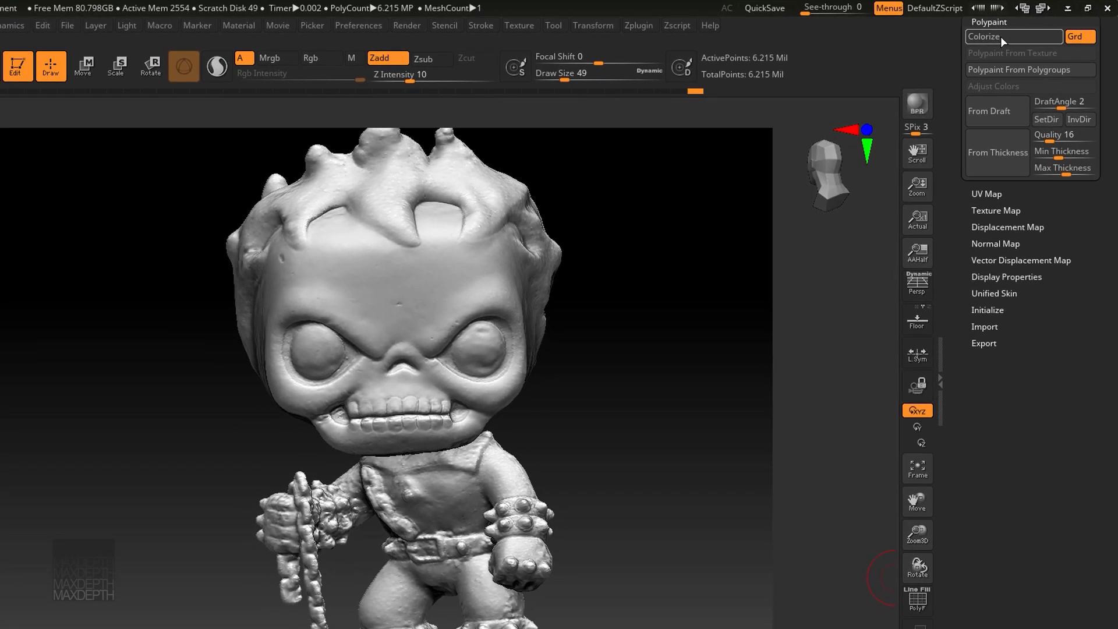
click(989, 41)
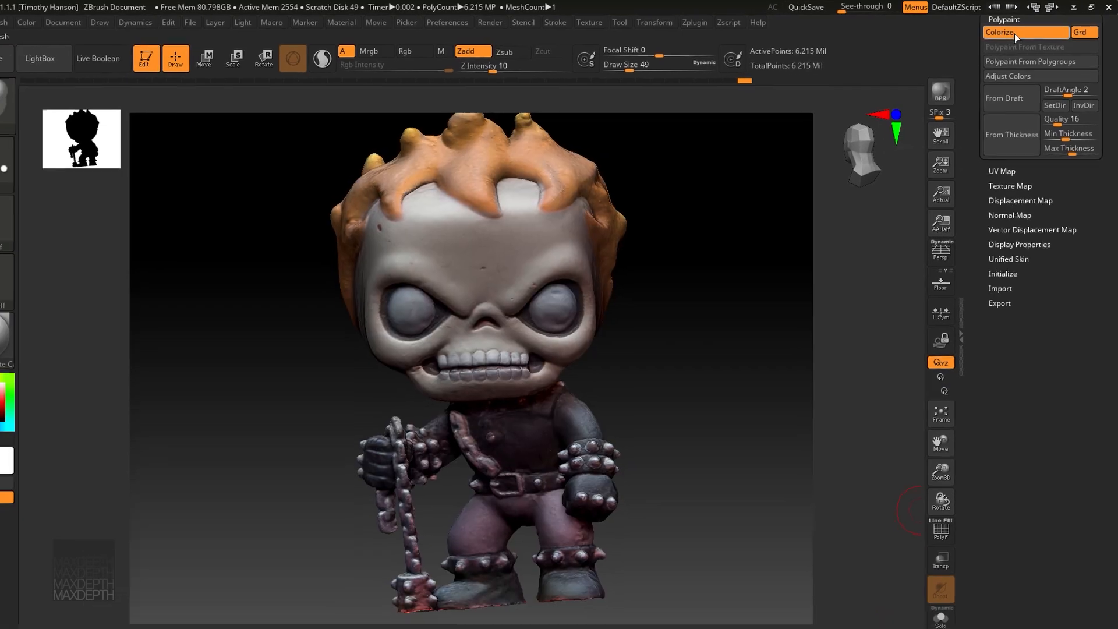
drag(749, 328, 632, 341)
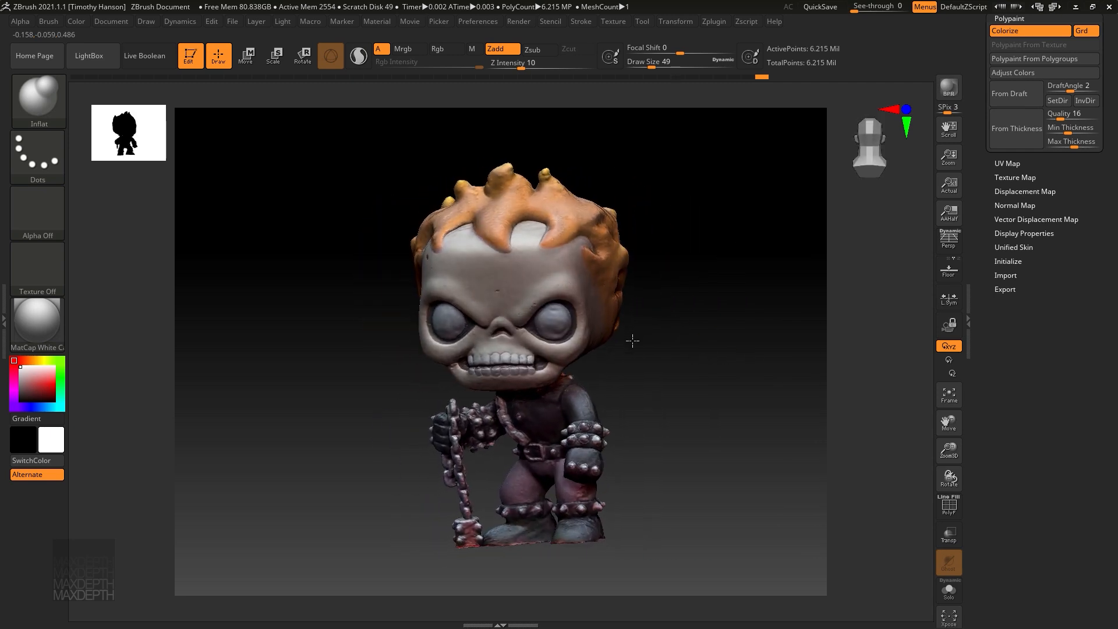
drag(992, 52, 1005, 187)
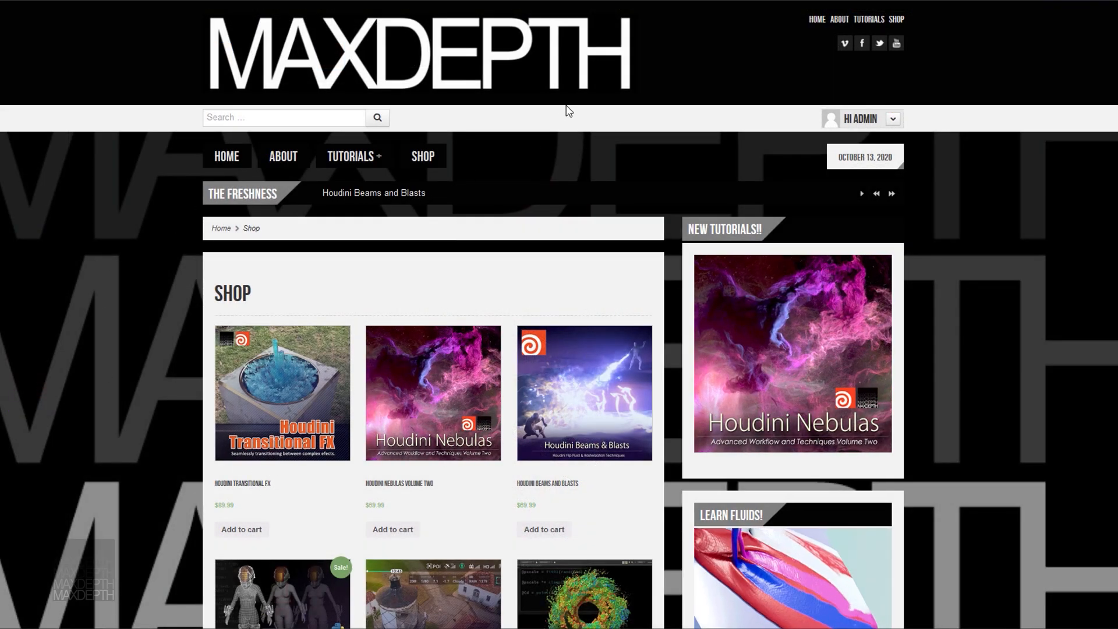
Look through the tutorial listings on the MAXDEPTH website's shop page
scroll(130, 203, down, 5)
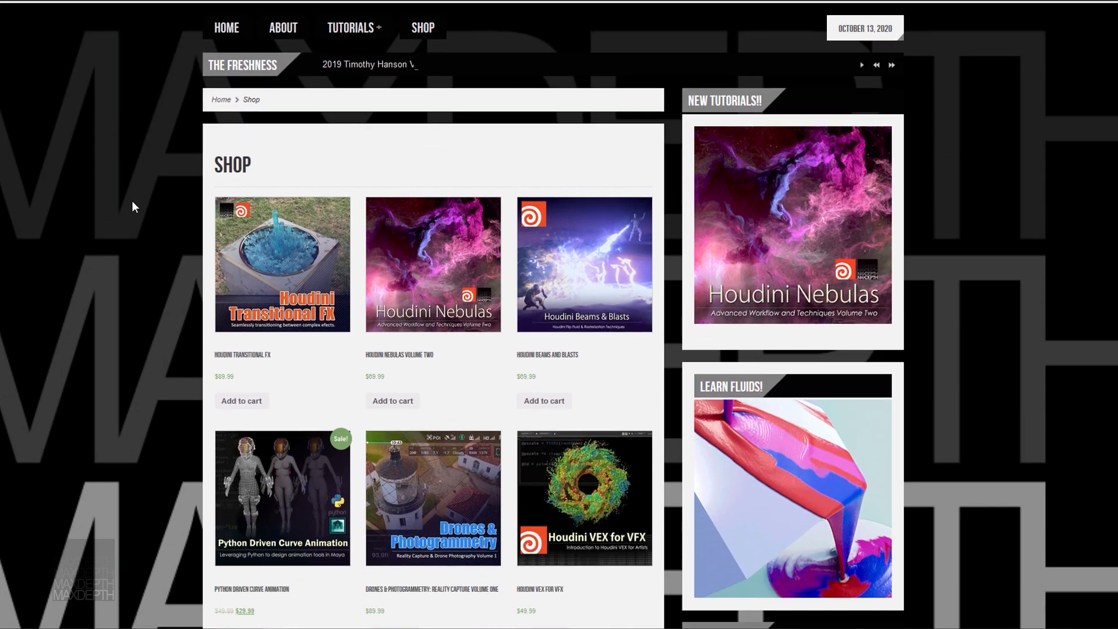
scroll(132, 202, down, 2)
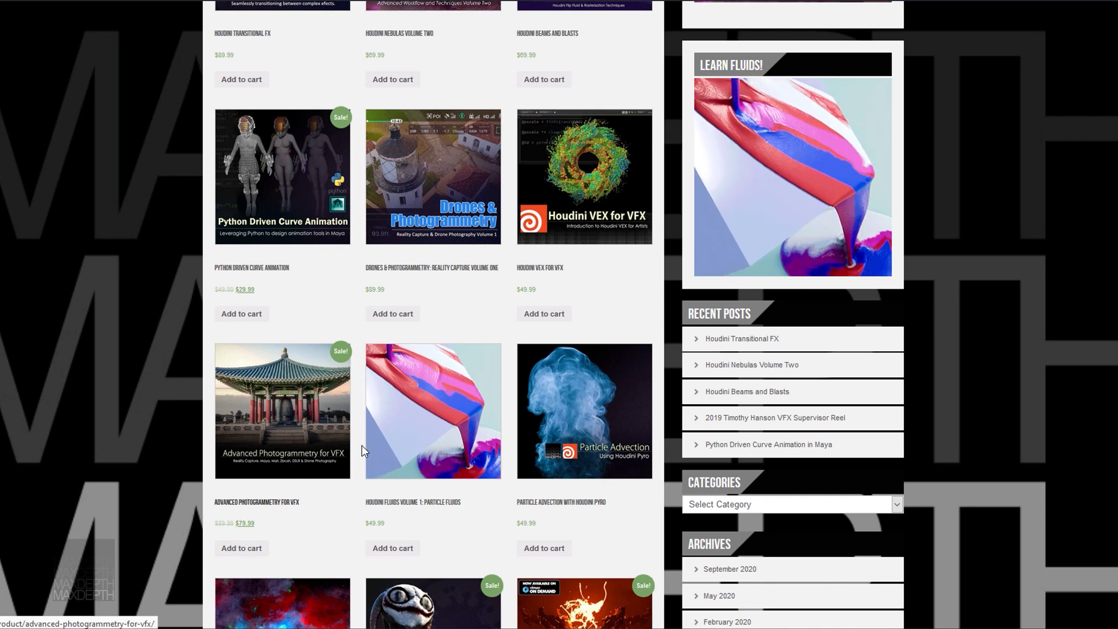
scroll(454, 466, up, 3)
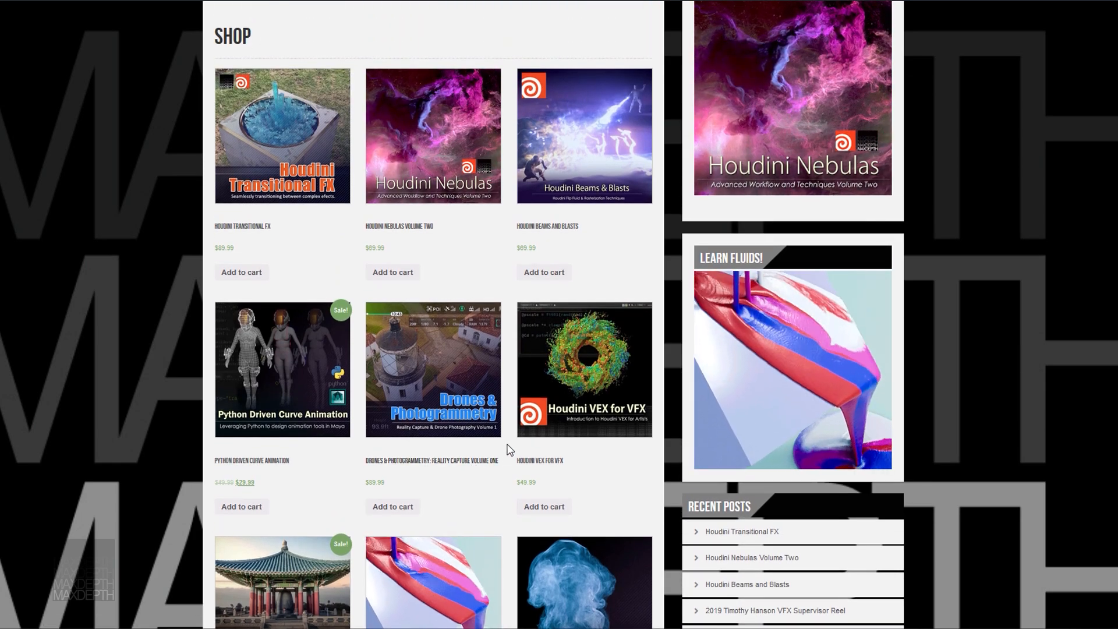
scroll(507, 451, down, 1)
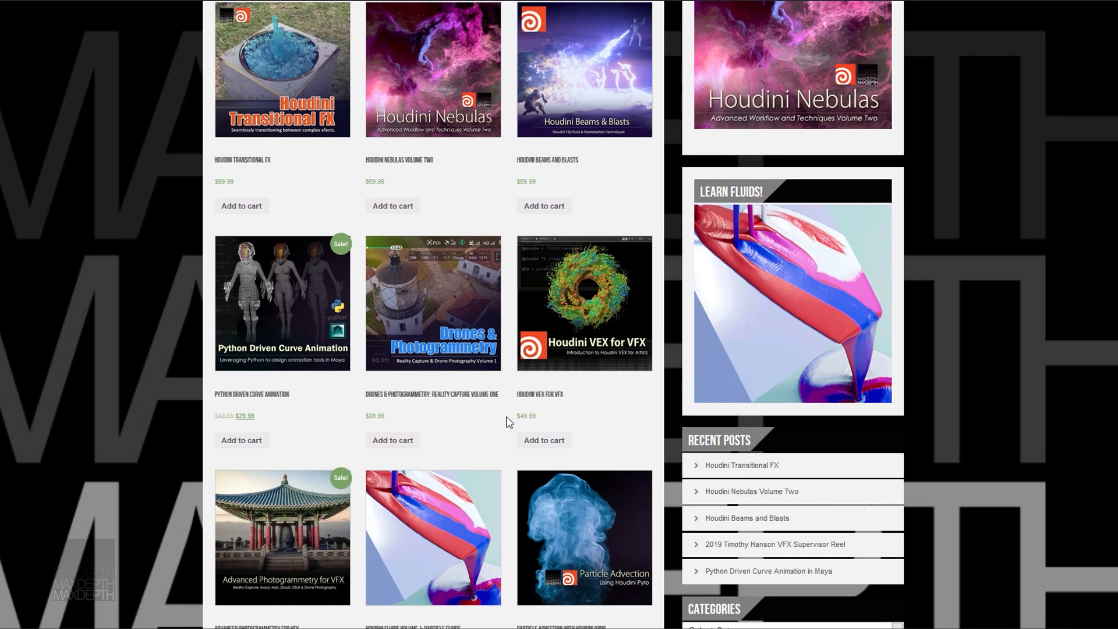
scroll(504, 431, down, 1)
scroll(357, 441, down, 1)
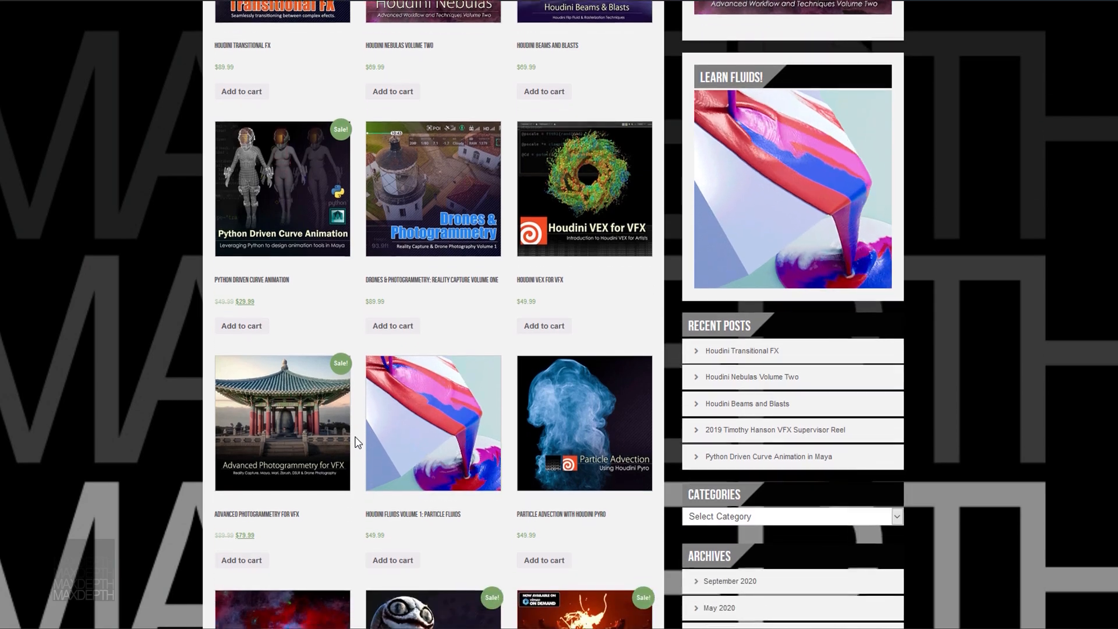
scroll(357, 441, up, 4)
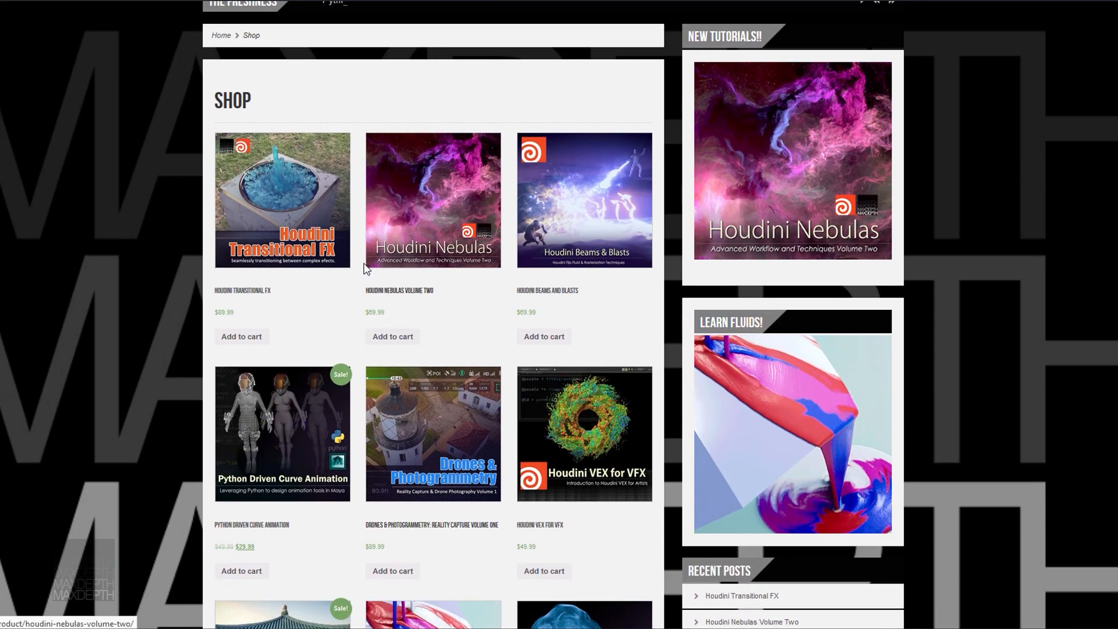
scroll(521, 314, down, 1)
scroll(519, 314, down, 8)
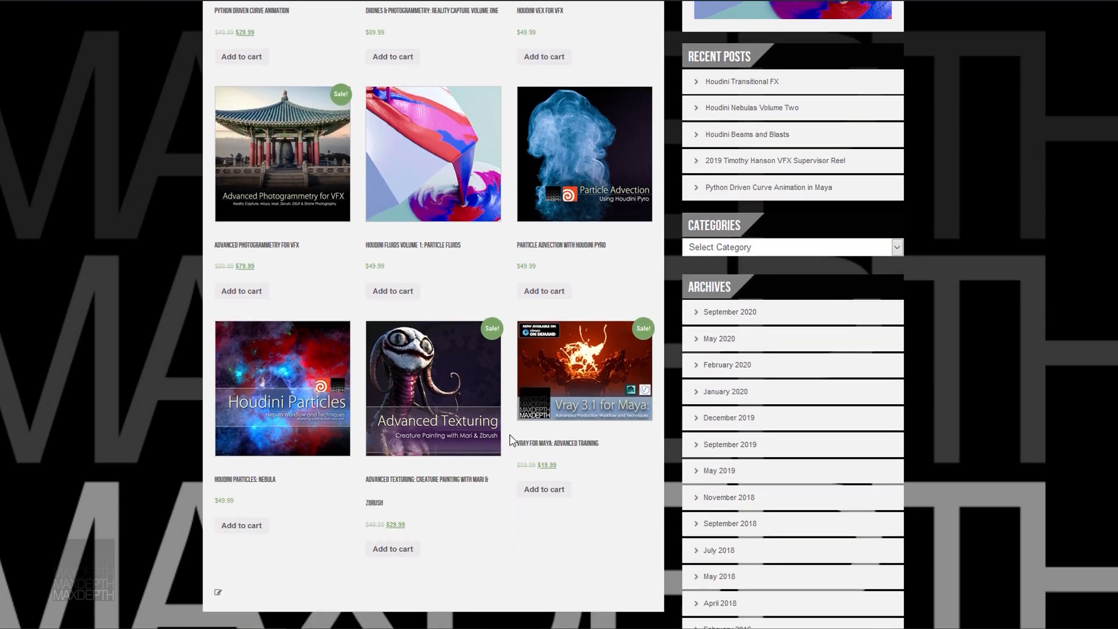
scroll(510, 381, up, 10)
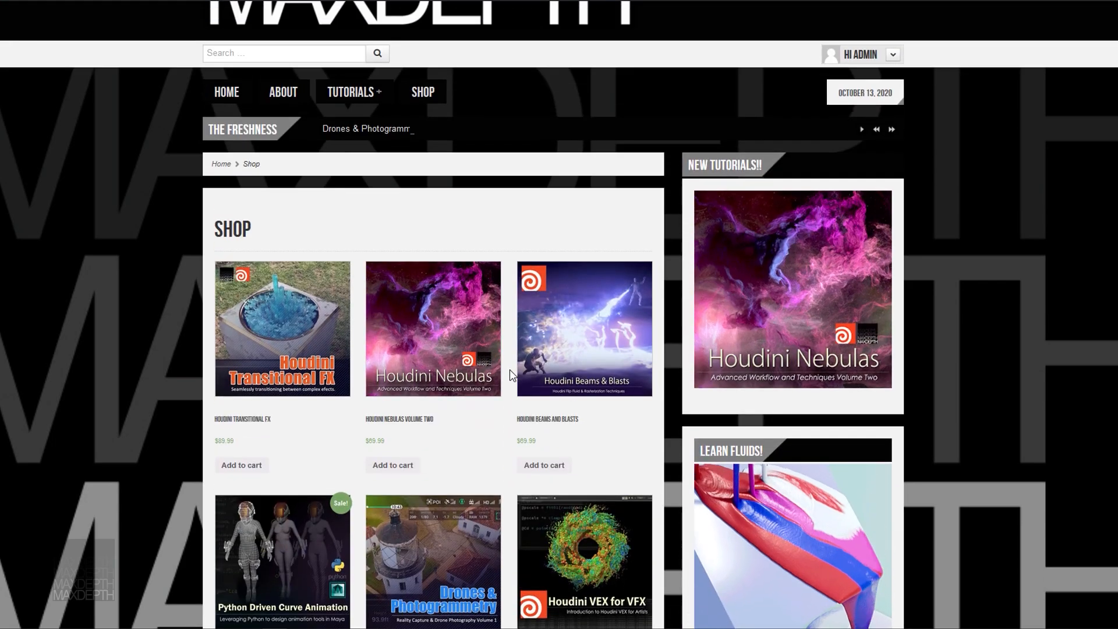